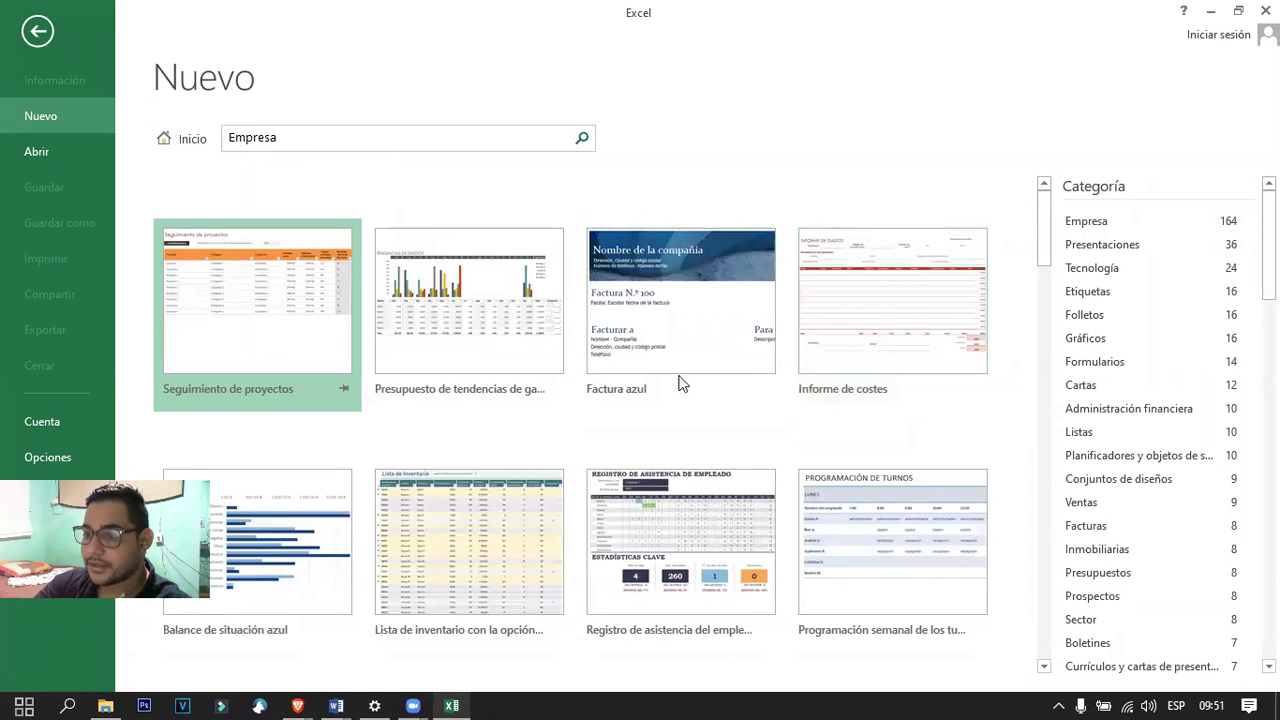
Search the online templates for 'informatico'.
scroll(657, 355, "down", 3)
scroll(298, 313, "up", 3)
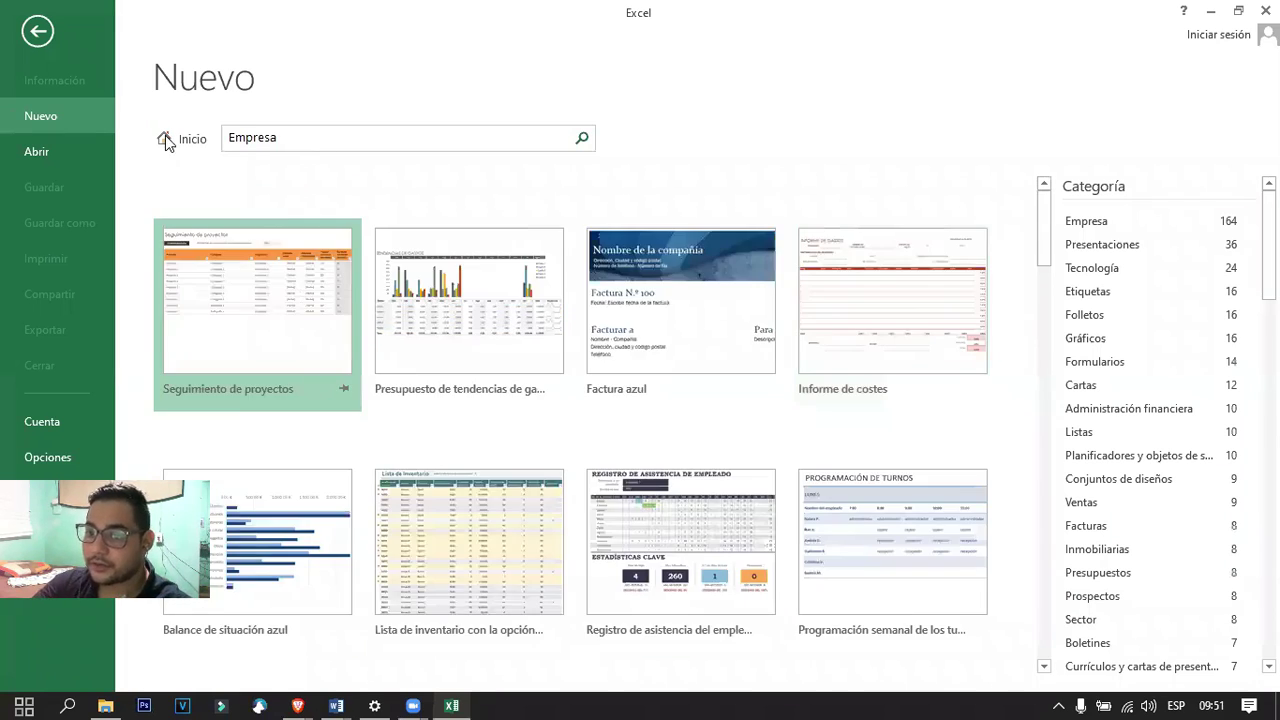
left_click(165, 136)
left_click(290, 148)
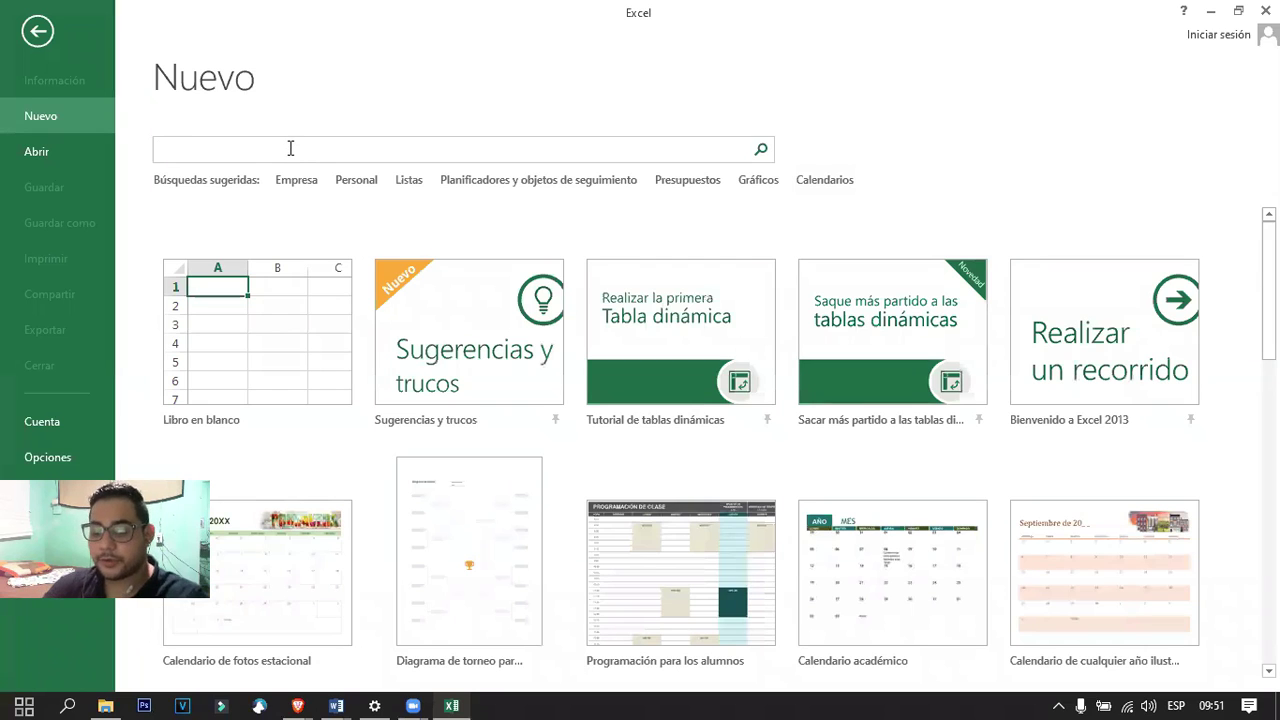
type("informatic")
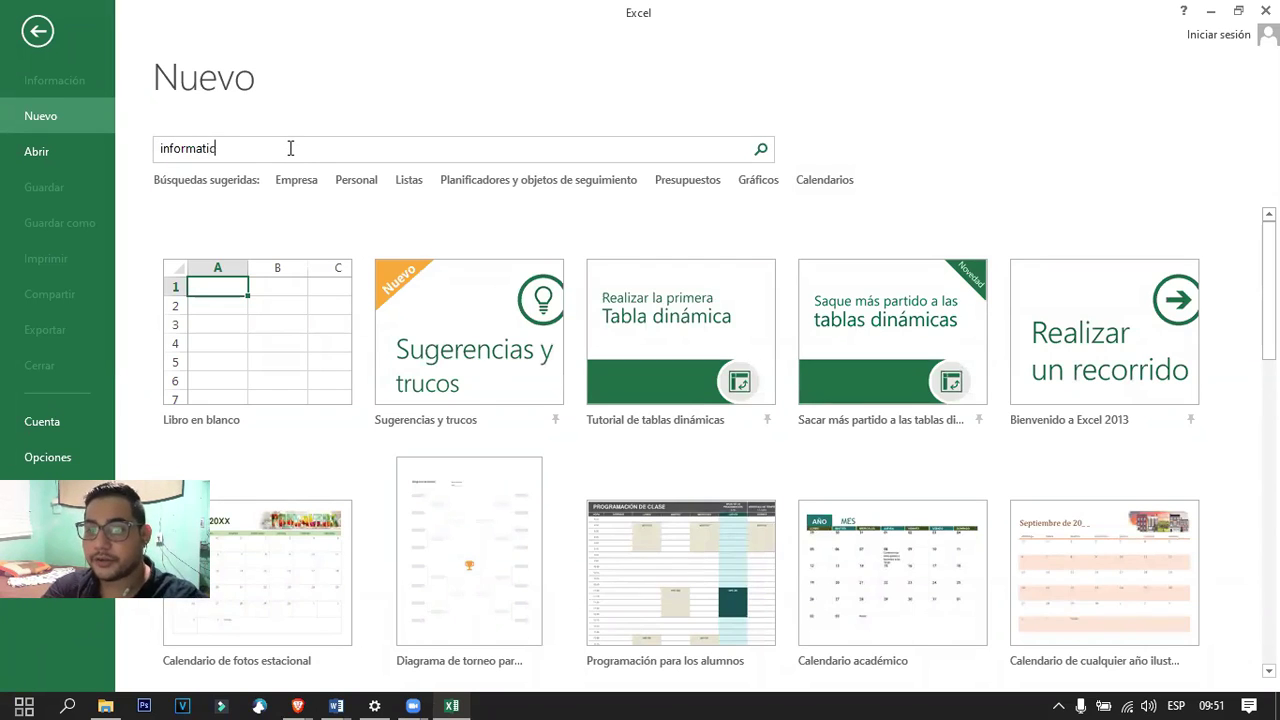
type("o")
key("Return")
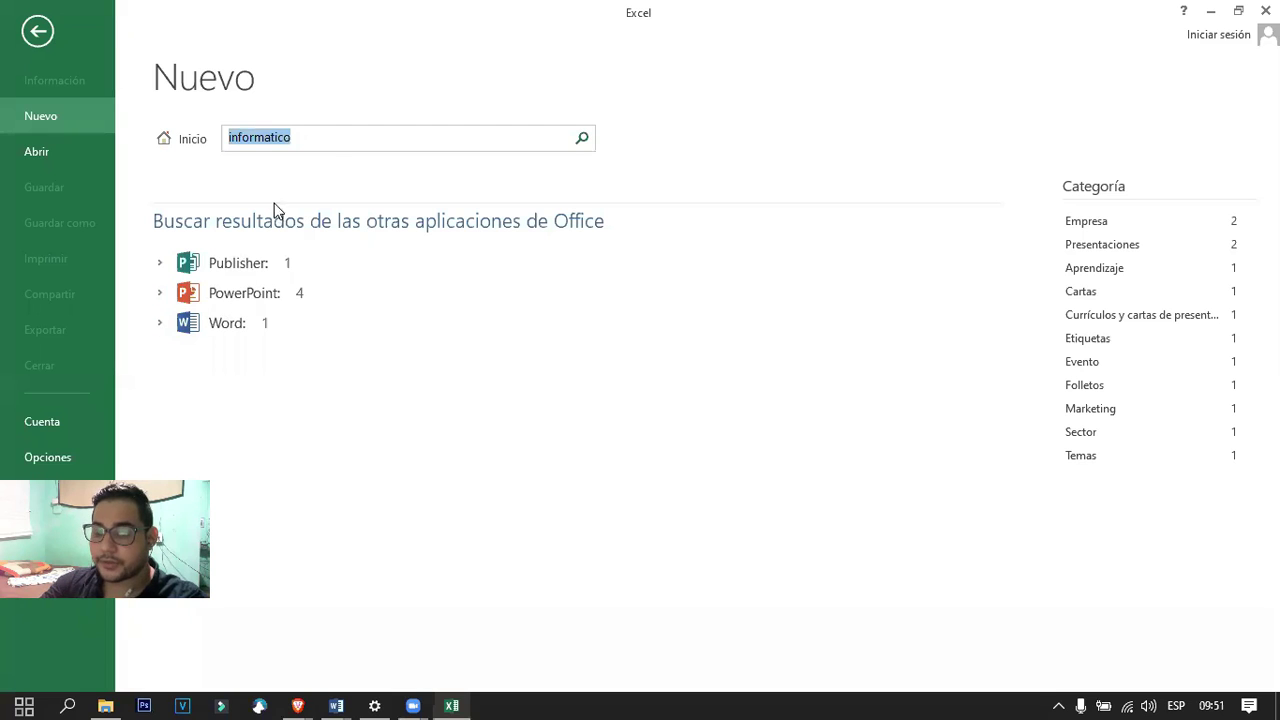
Leave the search and browse the featured template gallery, including Presupuesto mensual simple.
left_click(332, 133)
key("Return")
key("BackSpace")
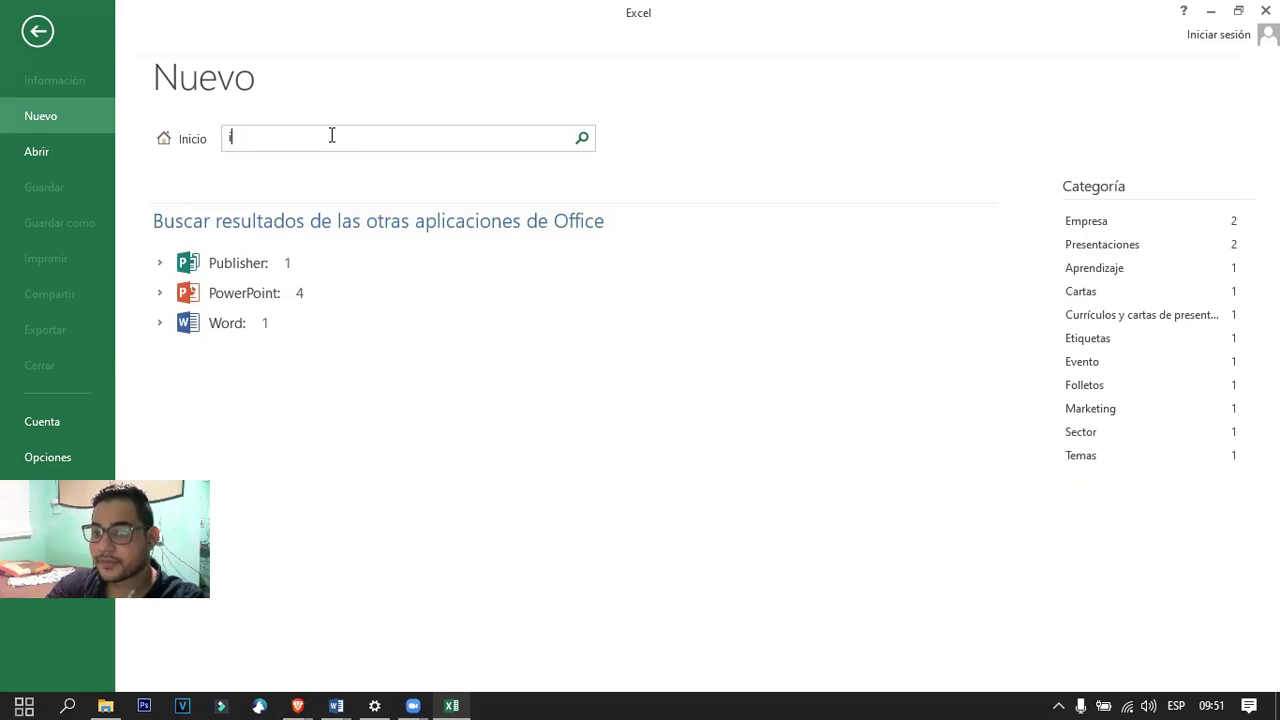
left_click(183, 139)
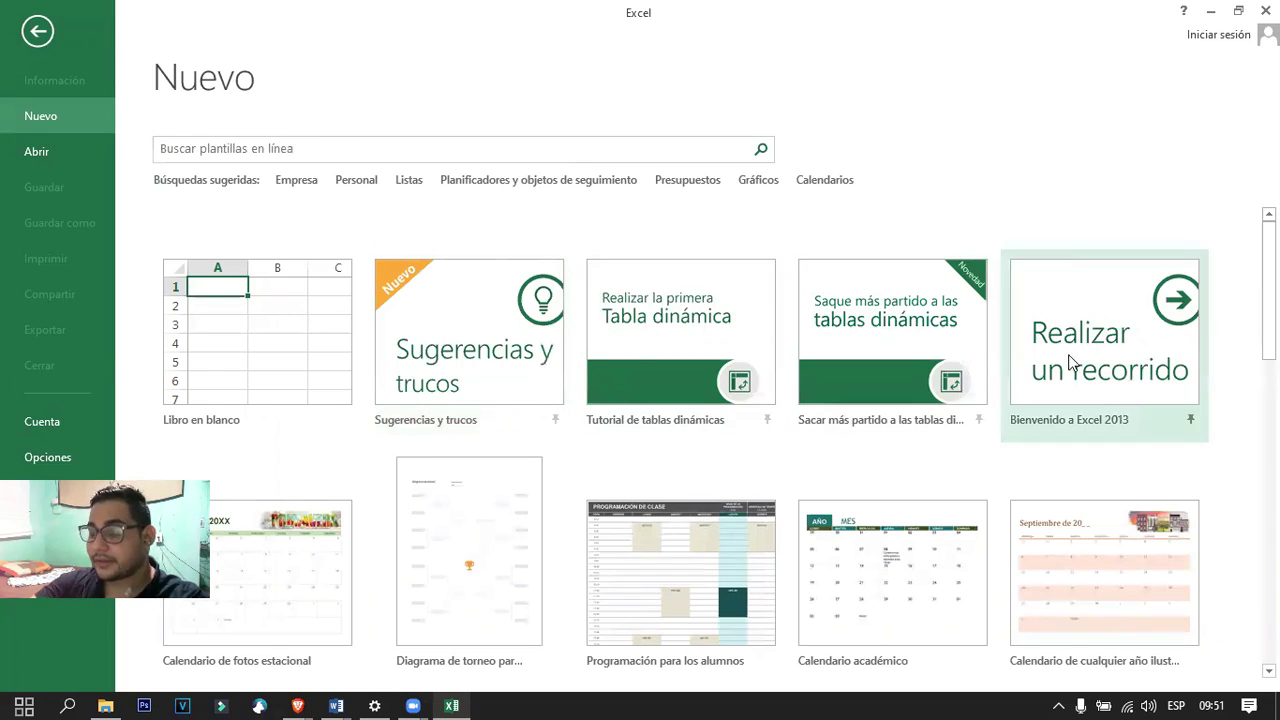
scroll(1063, 366, "down", 3)
scroll(810, 441, "down", 6)
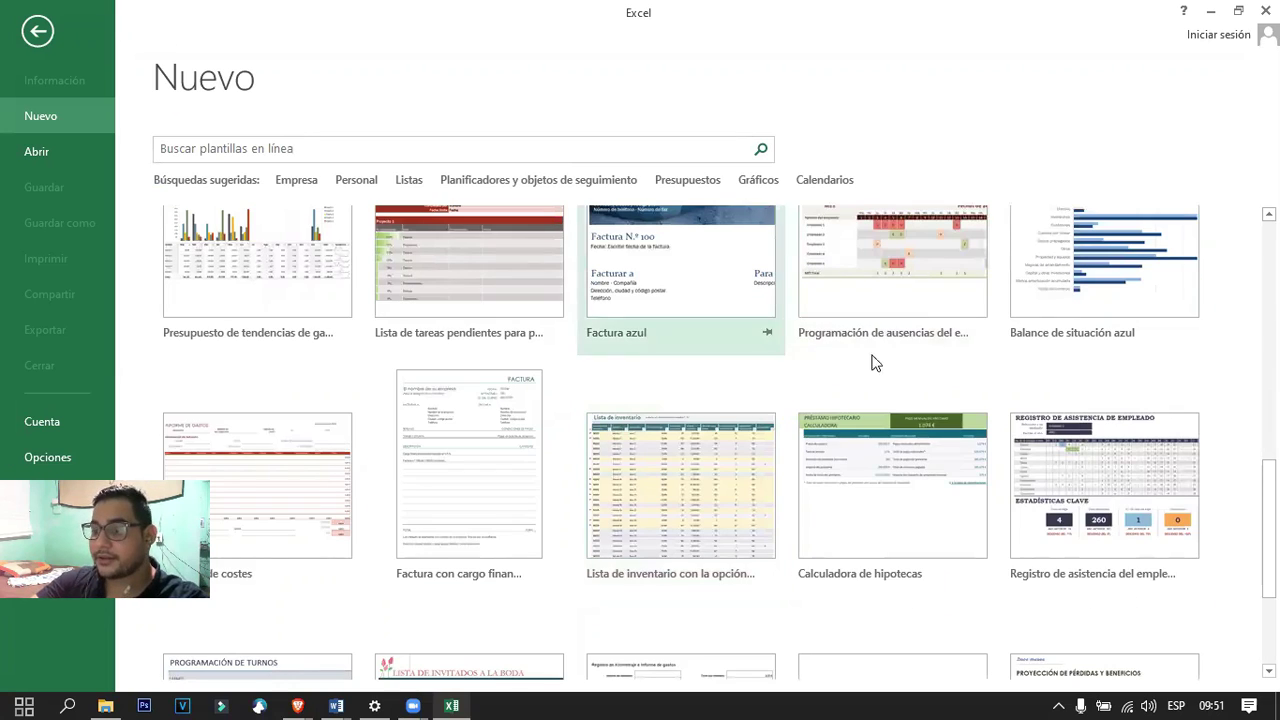
scroll(713, 375, "up", 3)
scroll(726, 408, "down", 2)
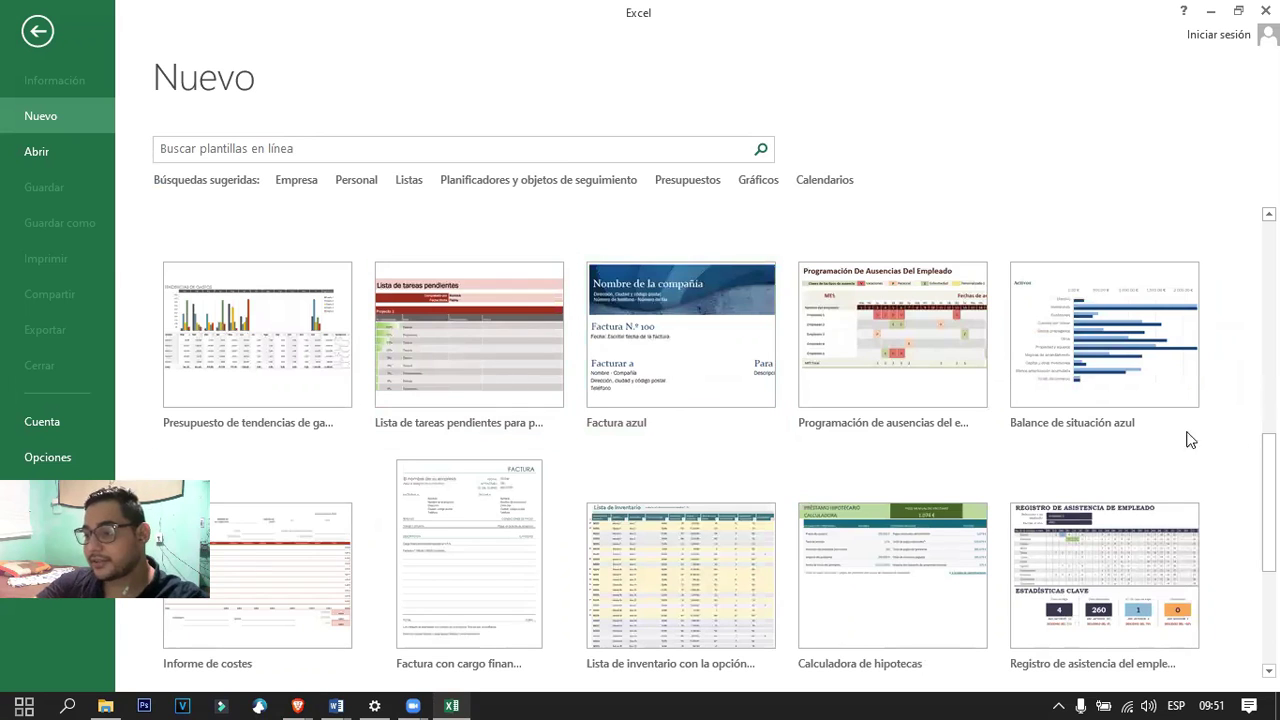
scroll(866, 454, "up", 3)
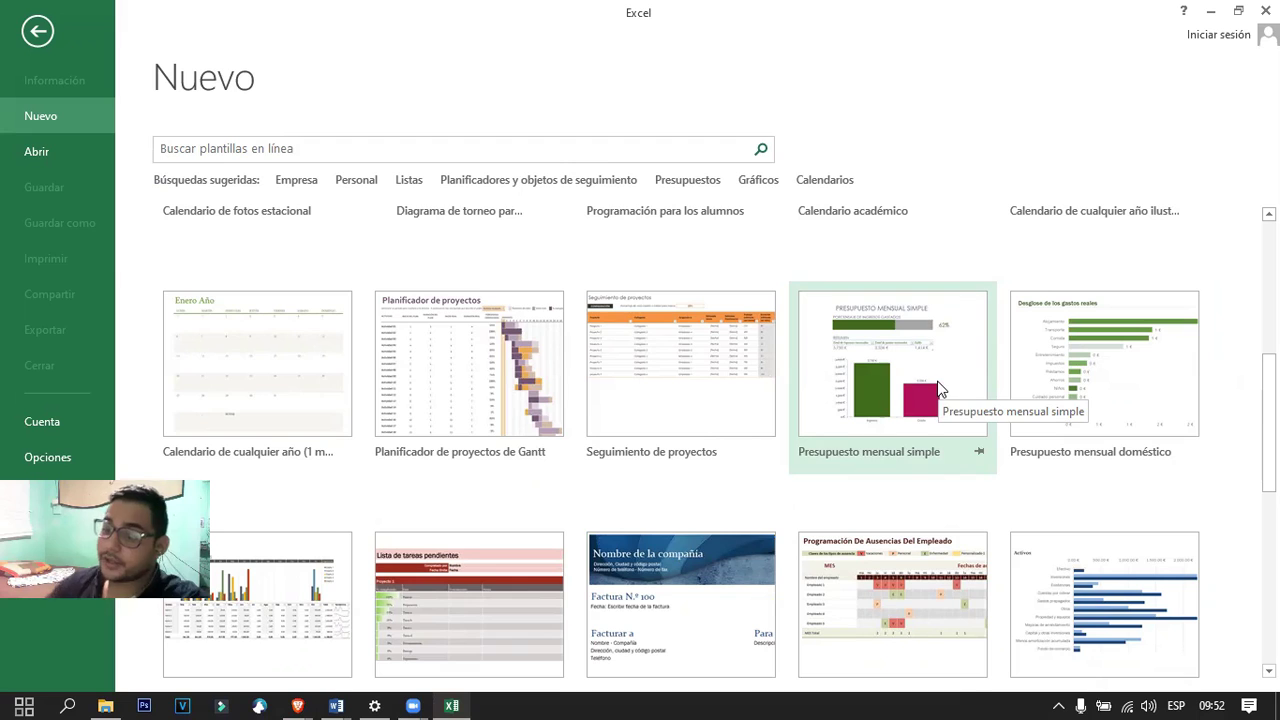
Create a new workbook from the Presupuesto mensual simple template.
left_click(910, 385)
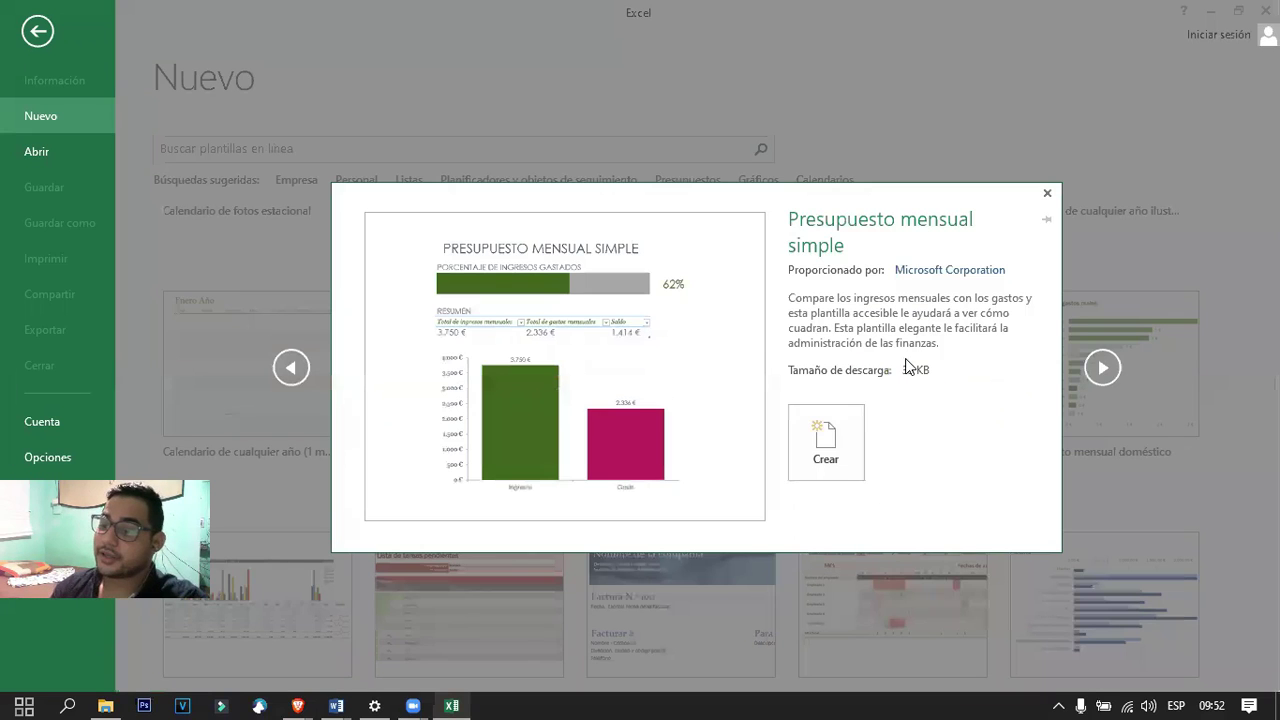
left_click(833, 447)
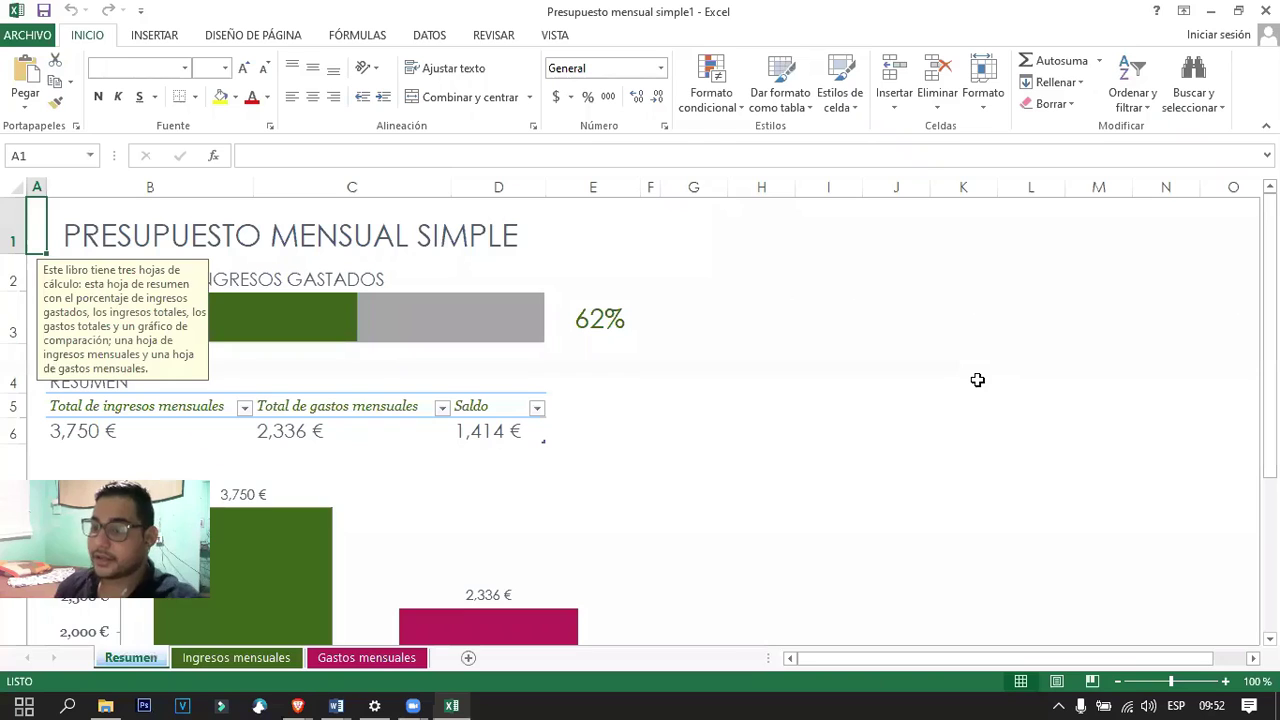
left_click(223, 445)
scroll(223, 445, "down", 6)
scroll(224, 446, "up", 2)
scroll(224, 446, "up", 4)
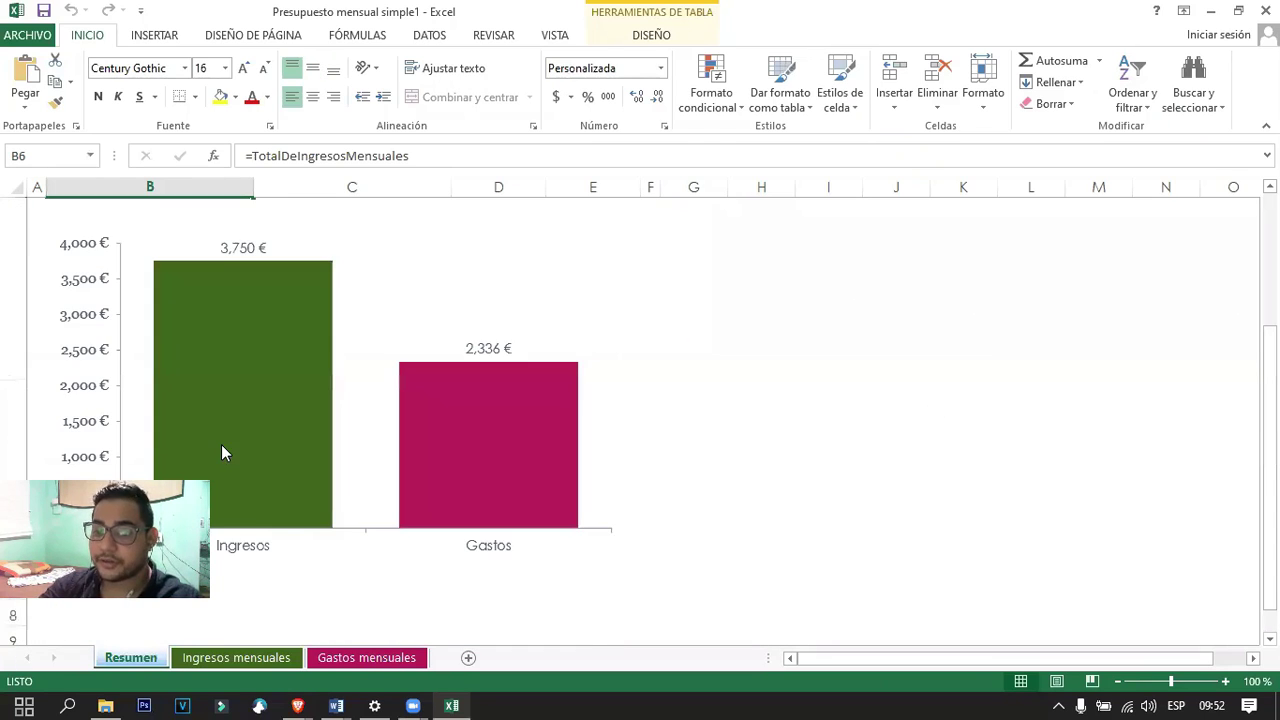
scroll(221, 444, "up", 2)
scroll(218, 432, "down", 2)
scroll(142, 436, "up", 2)
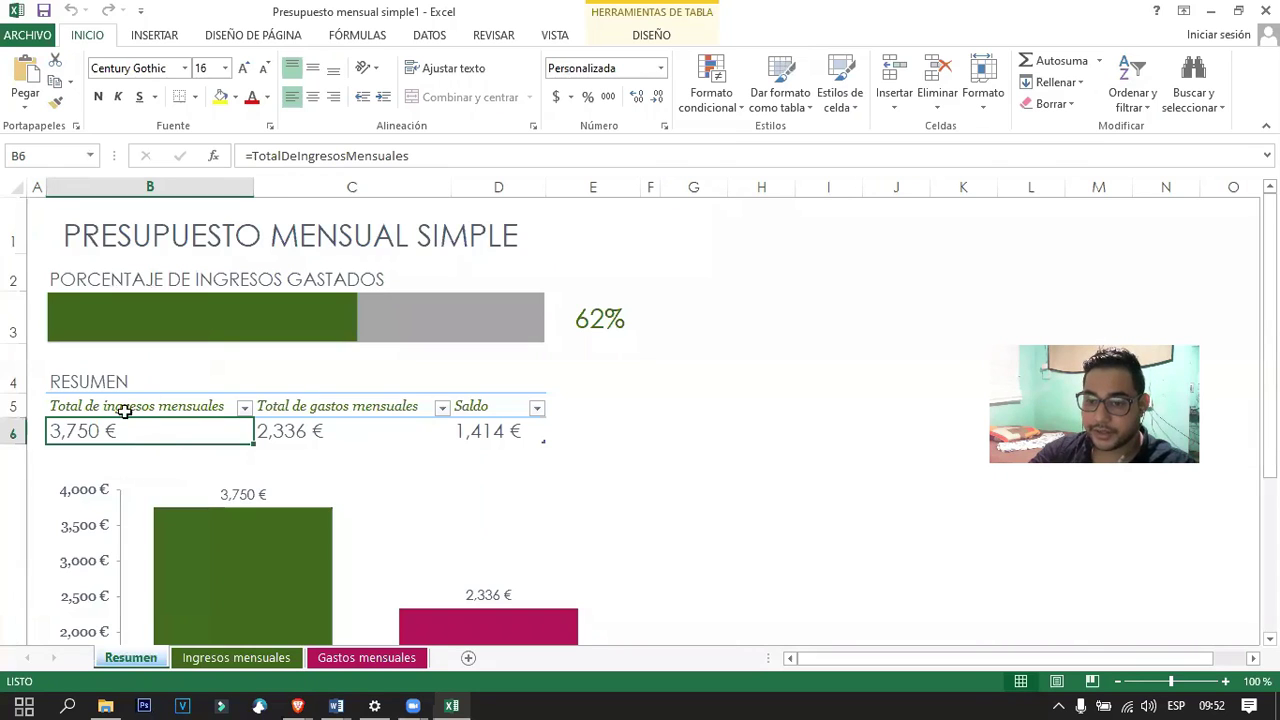
Inspect the total monthly income formula in B6 on Resumen without changing it.
double_click(114, 427)
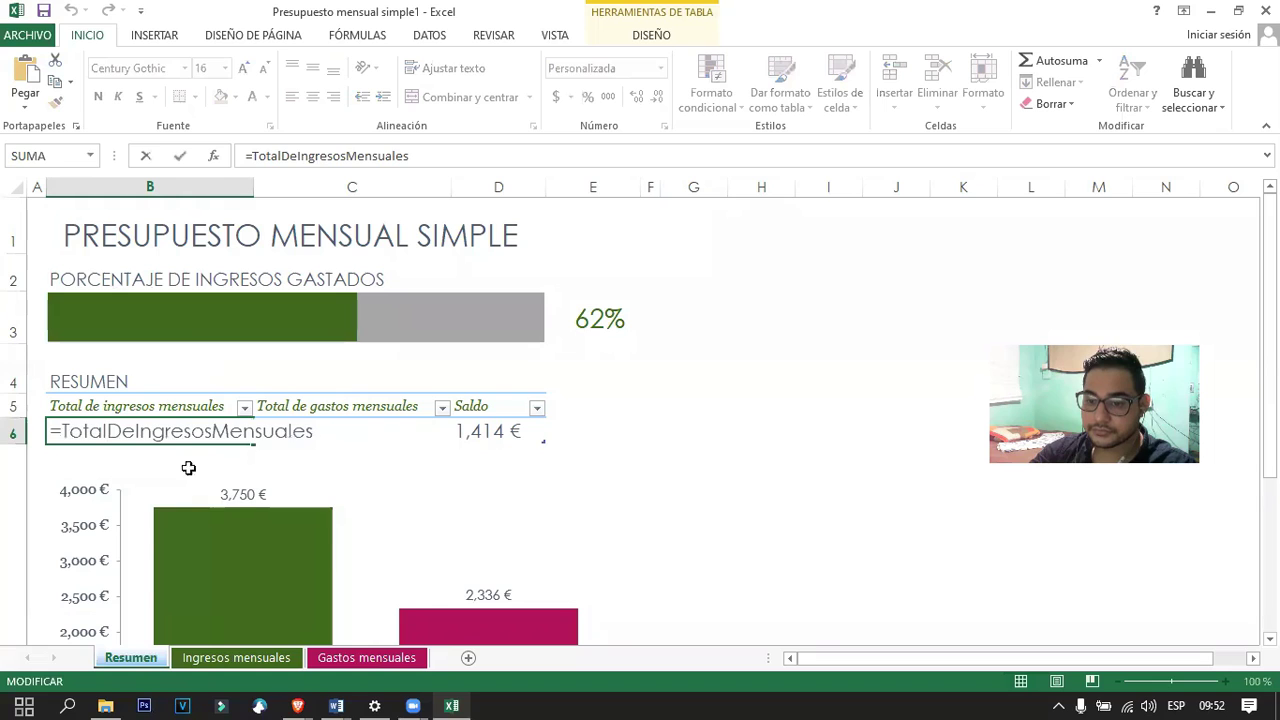
left_click(156, 459)
left_click(106, 434)
double_click(106, 434)
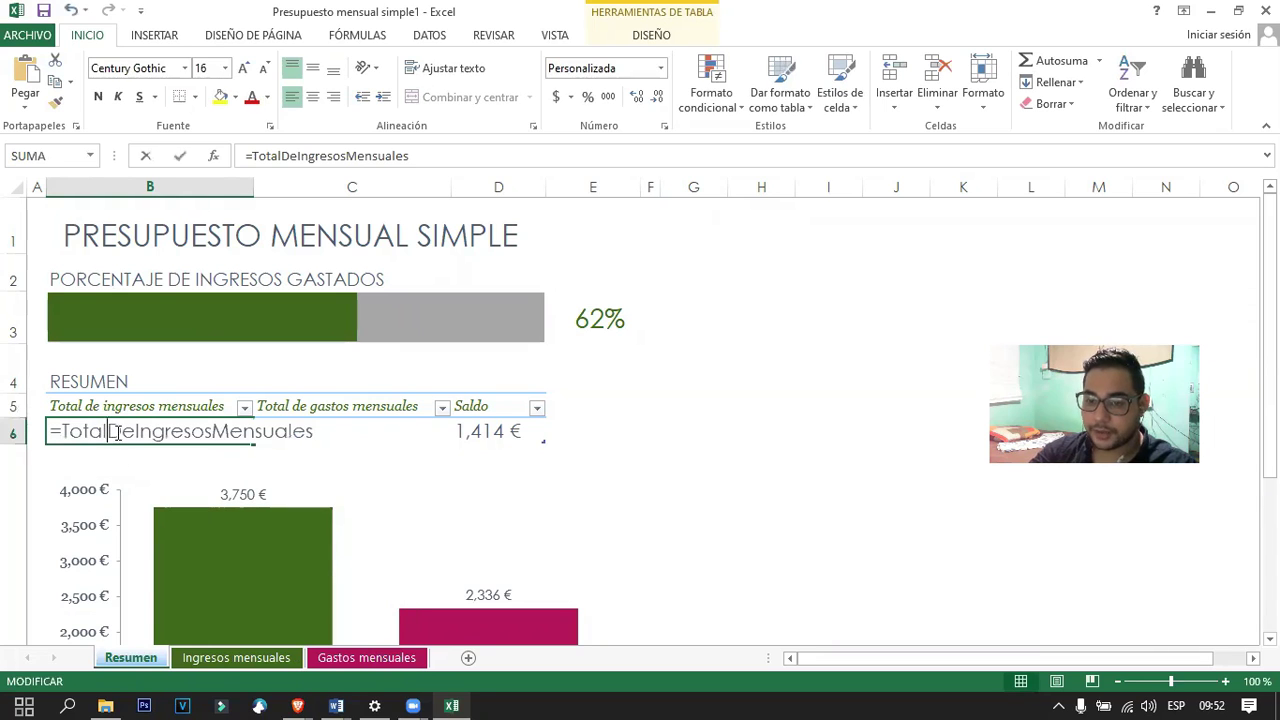
left_click(145, 450)
scroll(125, 420, "down", 6)
scroll(200, 420, "up", 6)
Browse the Ingresos mensuales and Gastos mensuales sheets.
left_click(203, 660)
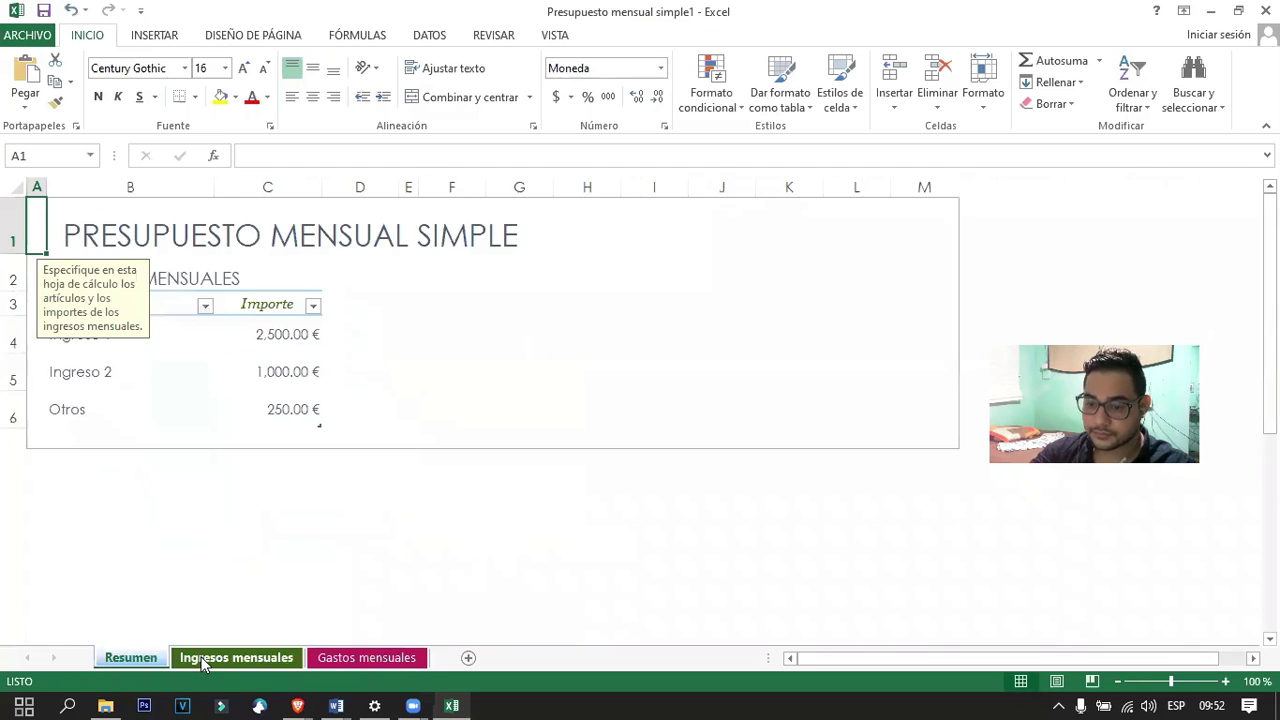
left_click(350, 662)
scroll(272, 510, "down", 6)
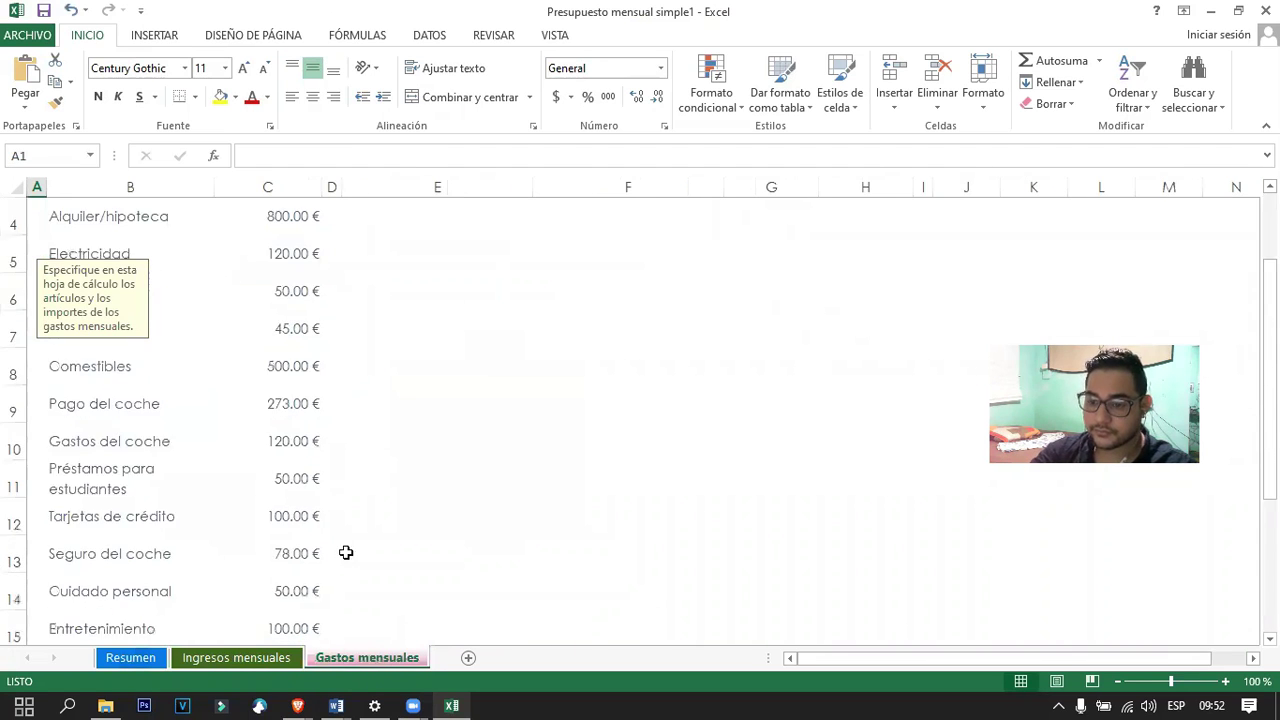
scroll(257, 429, "up", 6)
scroll(288, 423, "down", 5)
scroll(300, 486, "up", 5)
Check the Ingresos mensuales amounts and Artículo filter, then return to Gastos mensuales.
left_click(236, 658)
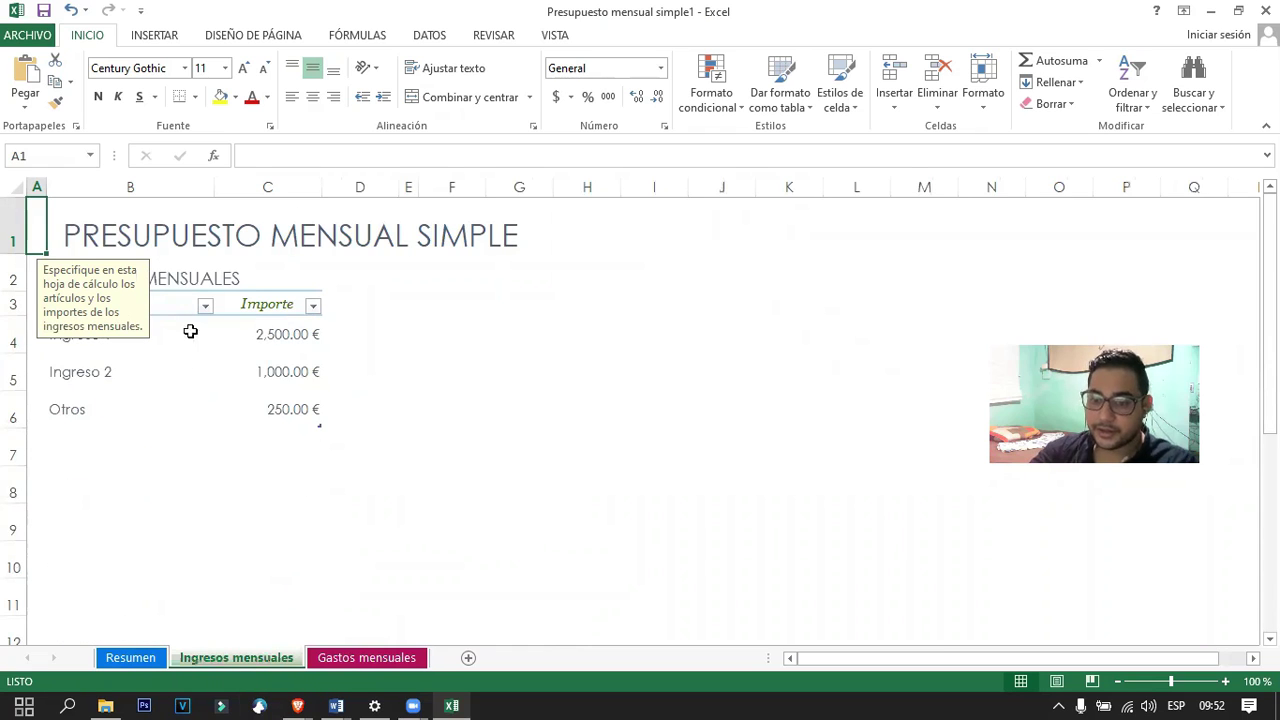
left_click(280, 391)
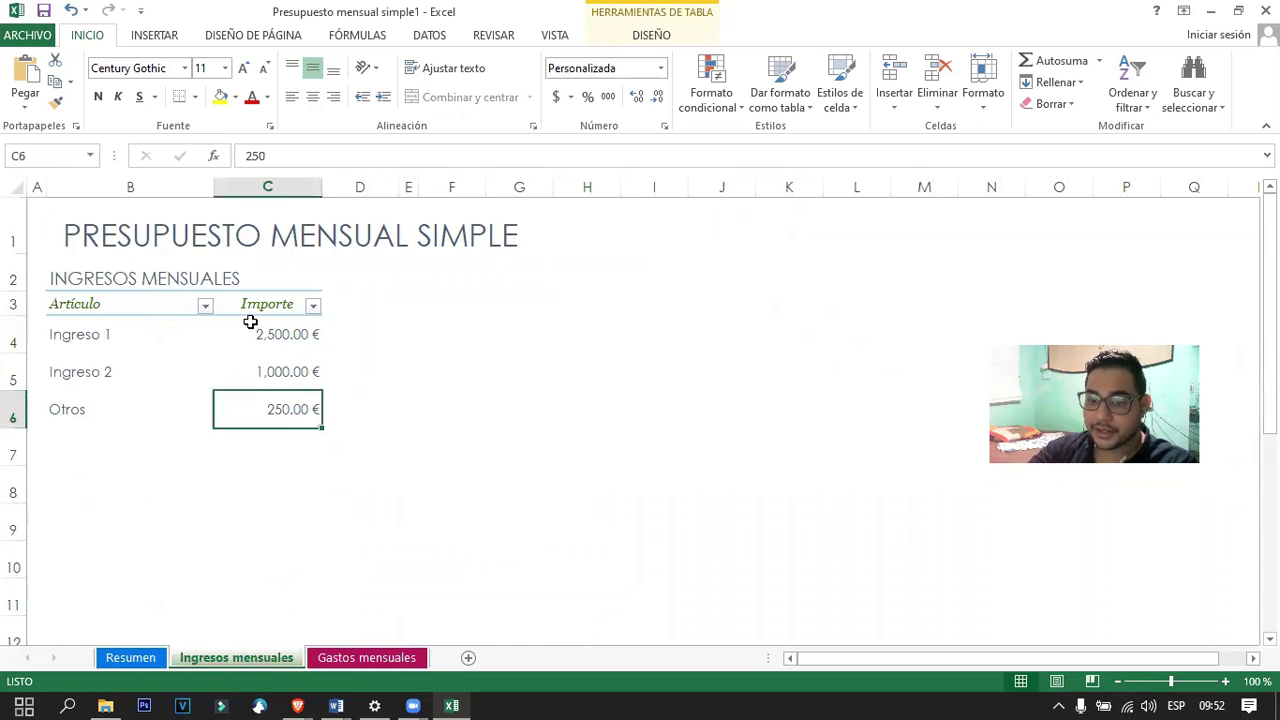
left_click(250, 322)
left_click(205, 306)
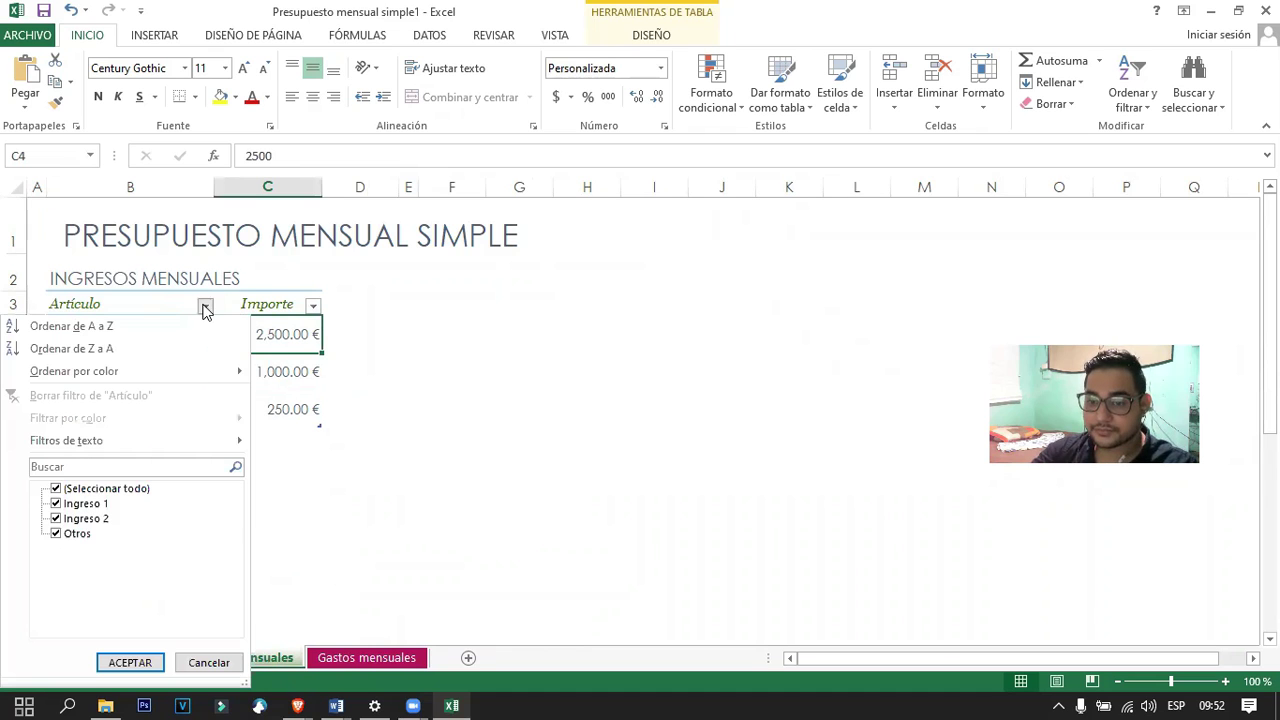
left_click(606, 431)
left_click(600, 445)
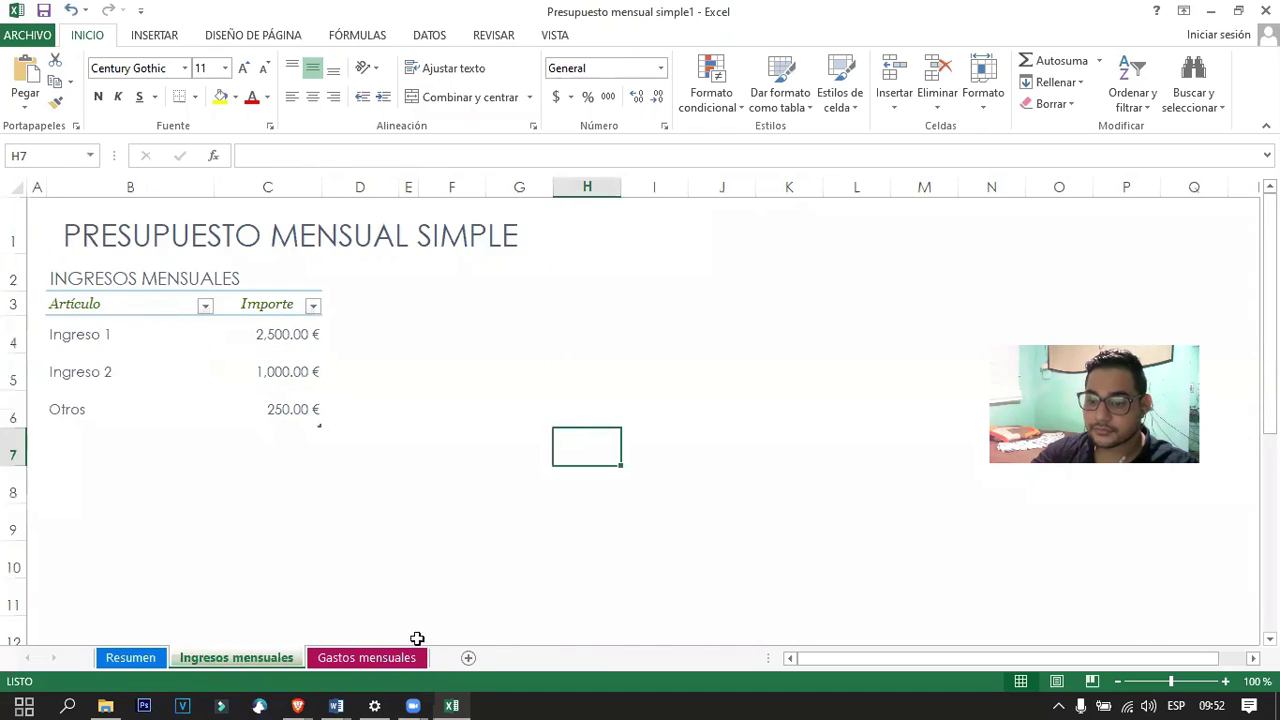
left_click(388, 662)
scroll(260, 469, "down", 5)
scroll(283, 443, "up", 5)
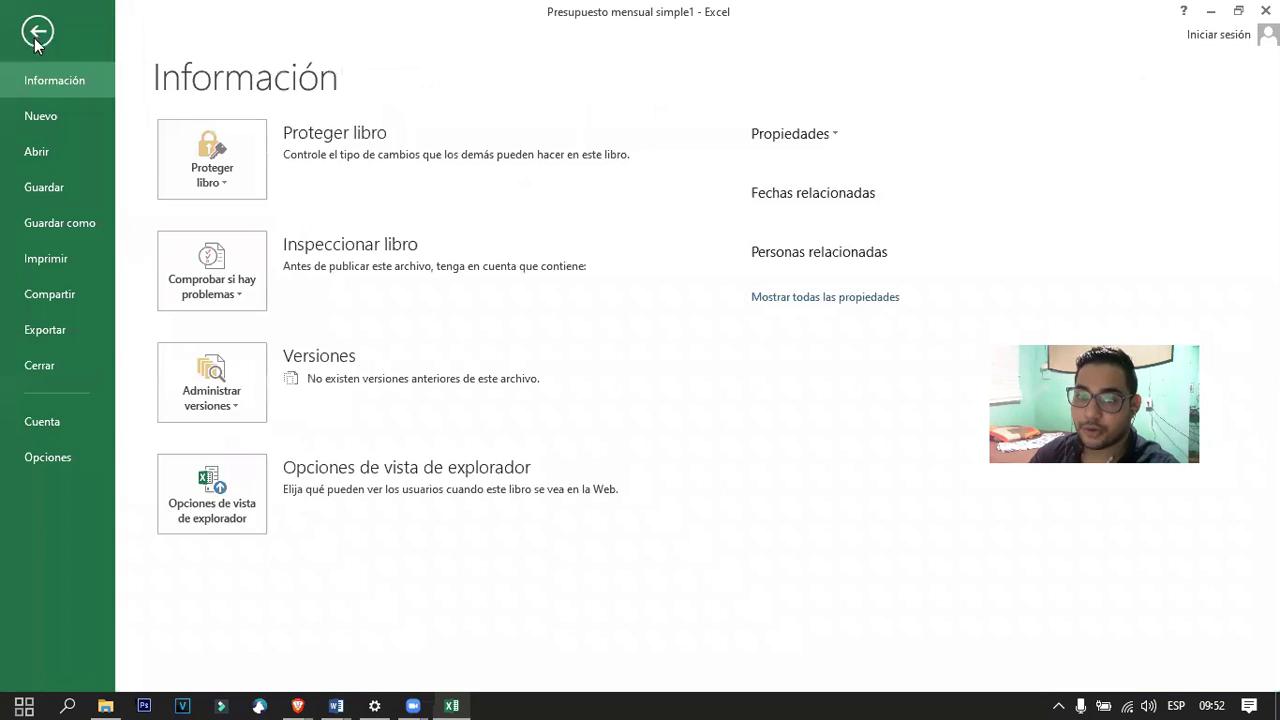
Close the JORNALIZACION, Carta didactica and se1 - guia 1 Word windows, then bring forward se1 - guia 1 - inf.
left_click(28, 35)
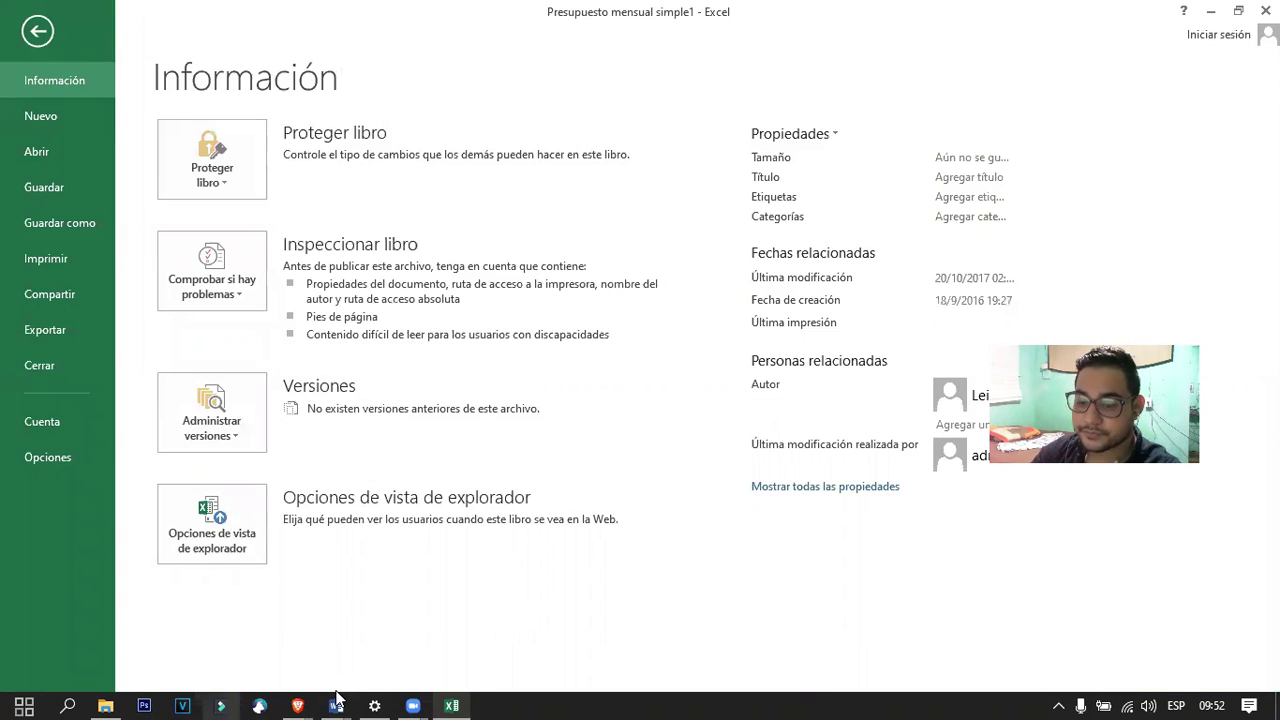
mouse_move(336, 706)
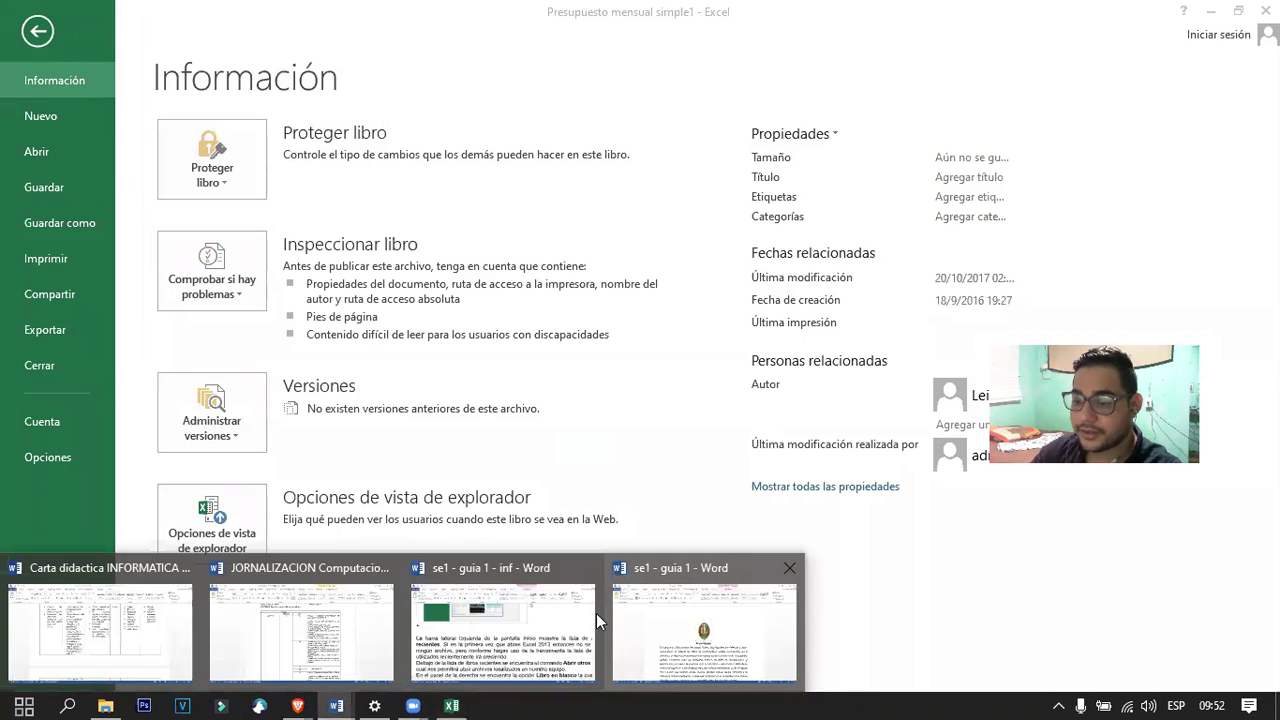
left_click(388, 568)
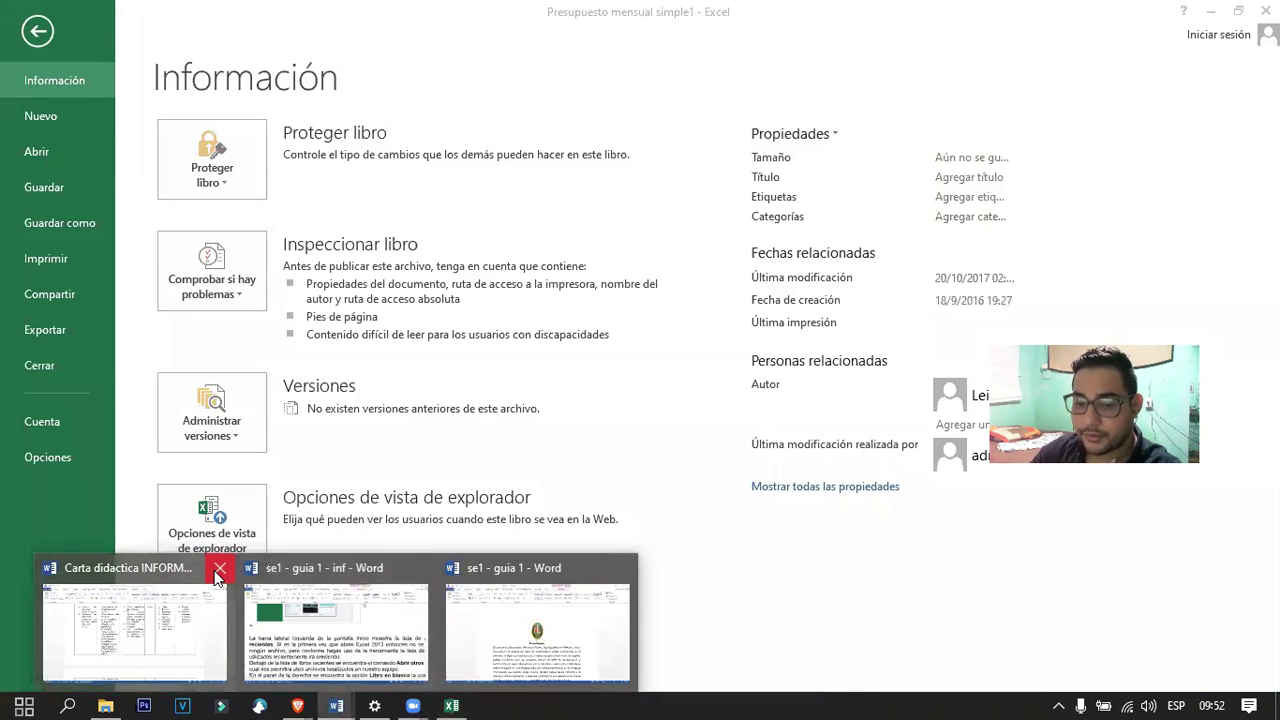
left_click(218, 570)
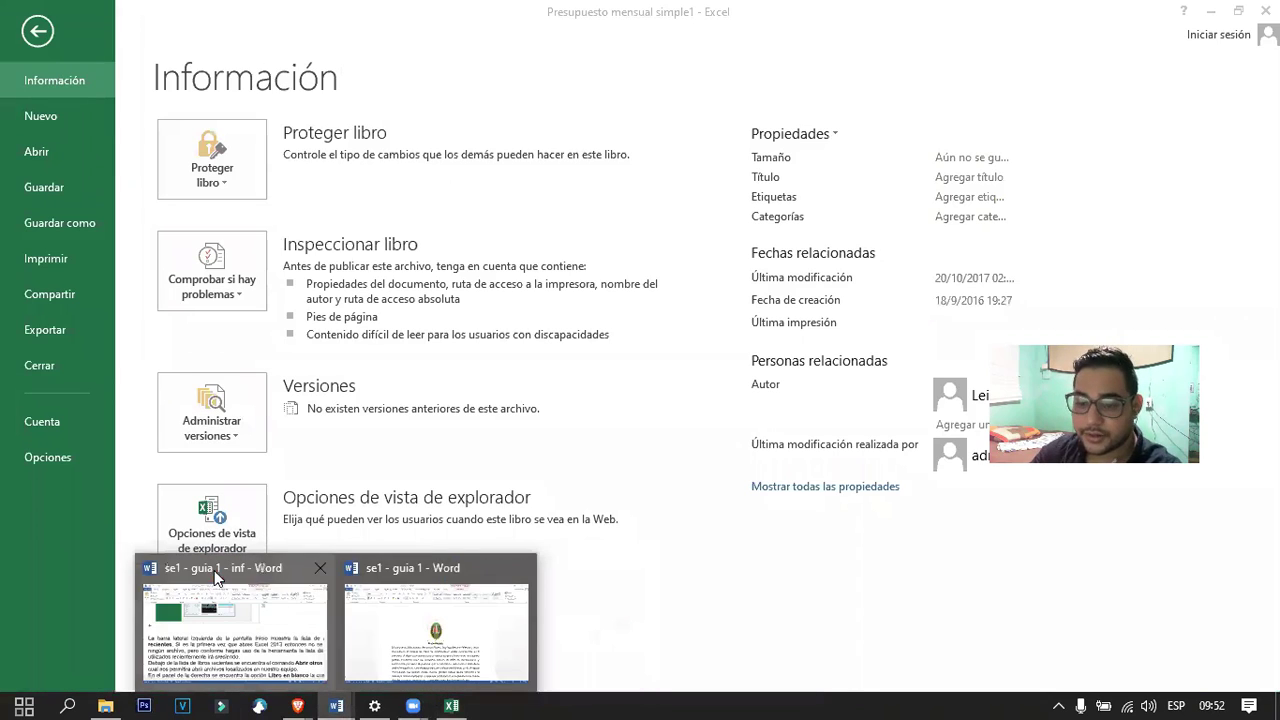
left_click(521, 567)
left_click(360, 602)
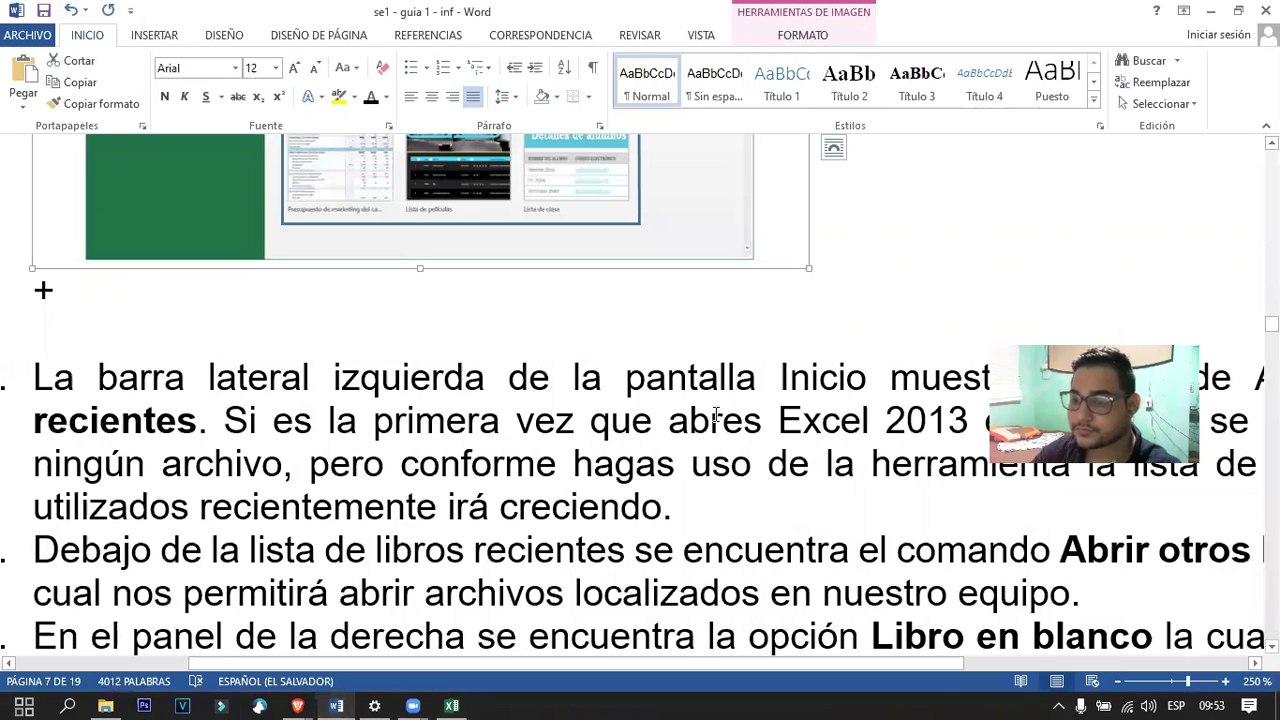
Scroll the guide to the 'Abrir otros Libros en Excel 2013' section, then return to Excel.
scroll(717, 432, "down", 9)
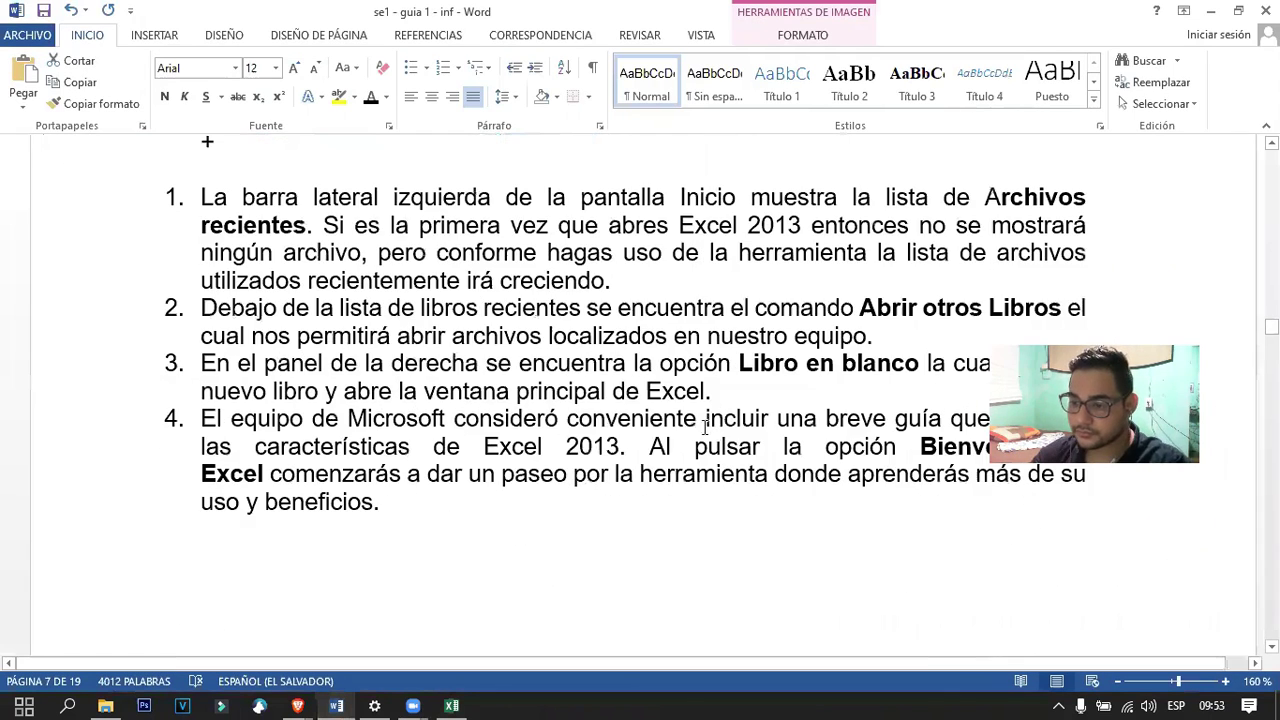
left_click(646, 416)
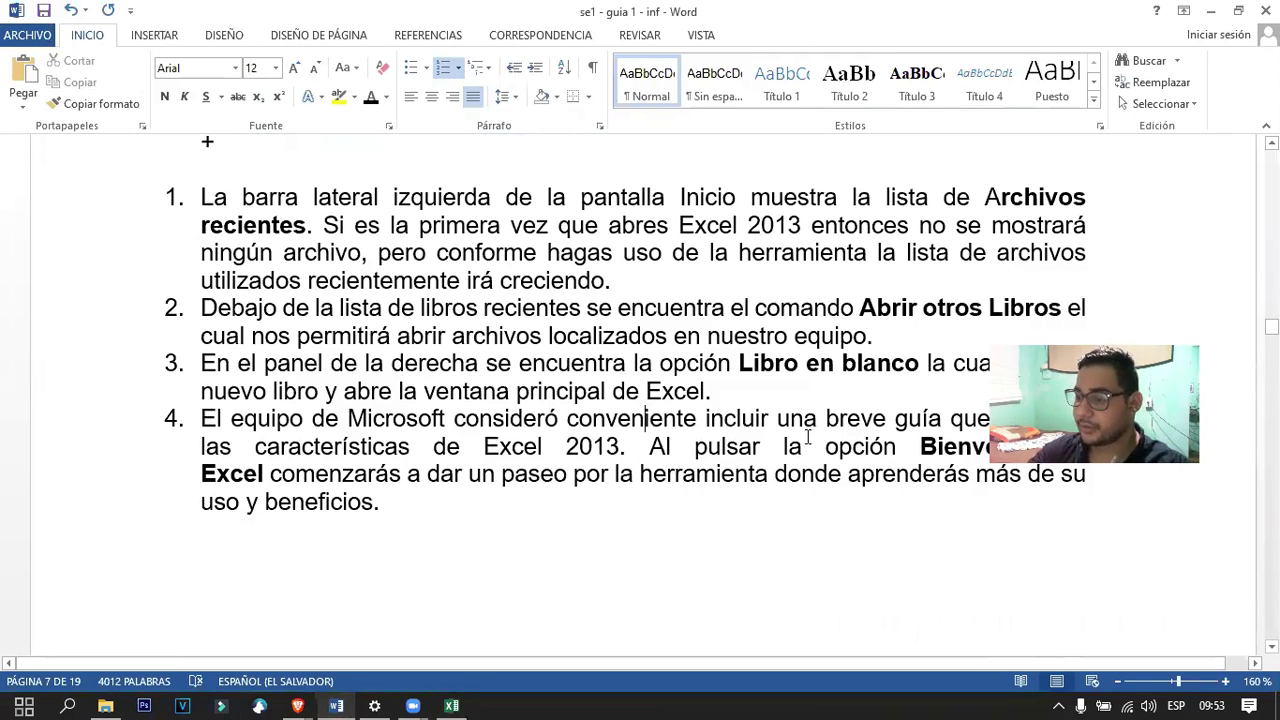
scroll(613, 399, "down", 8)
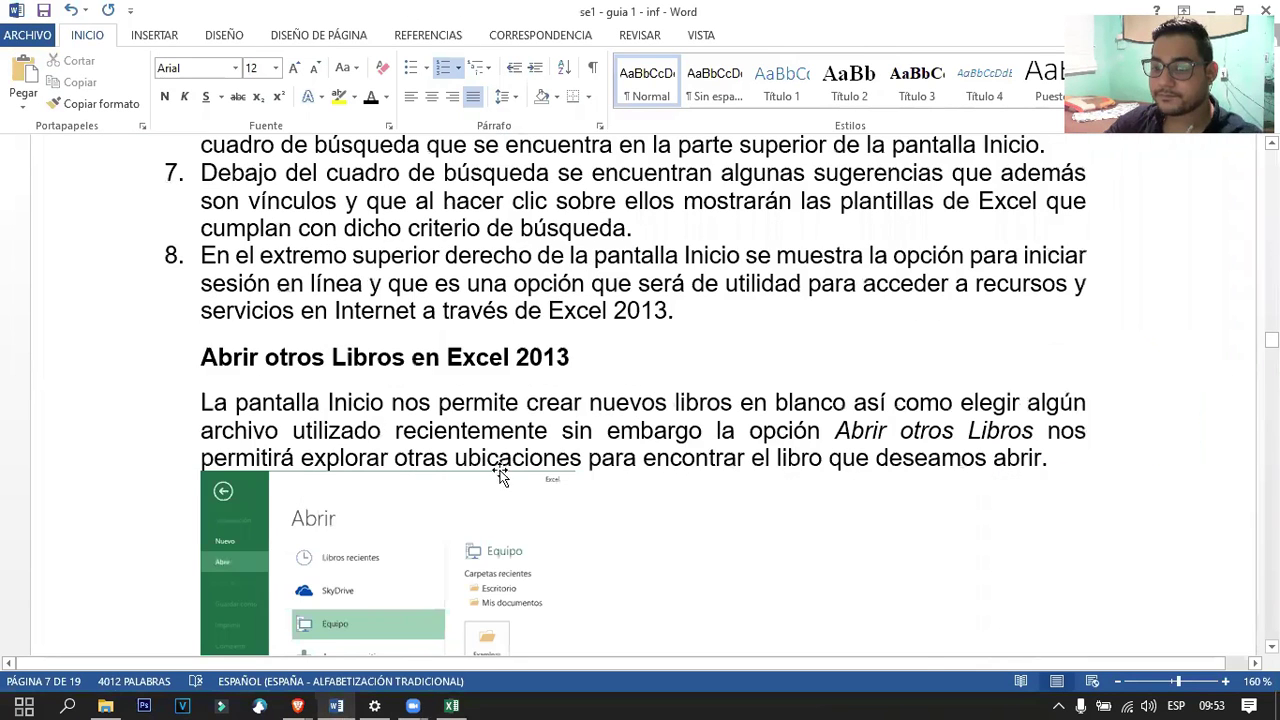
scroll(500, 477, "down", 3)
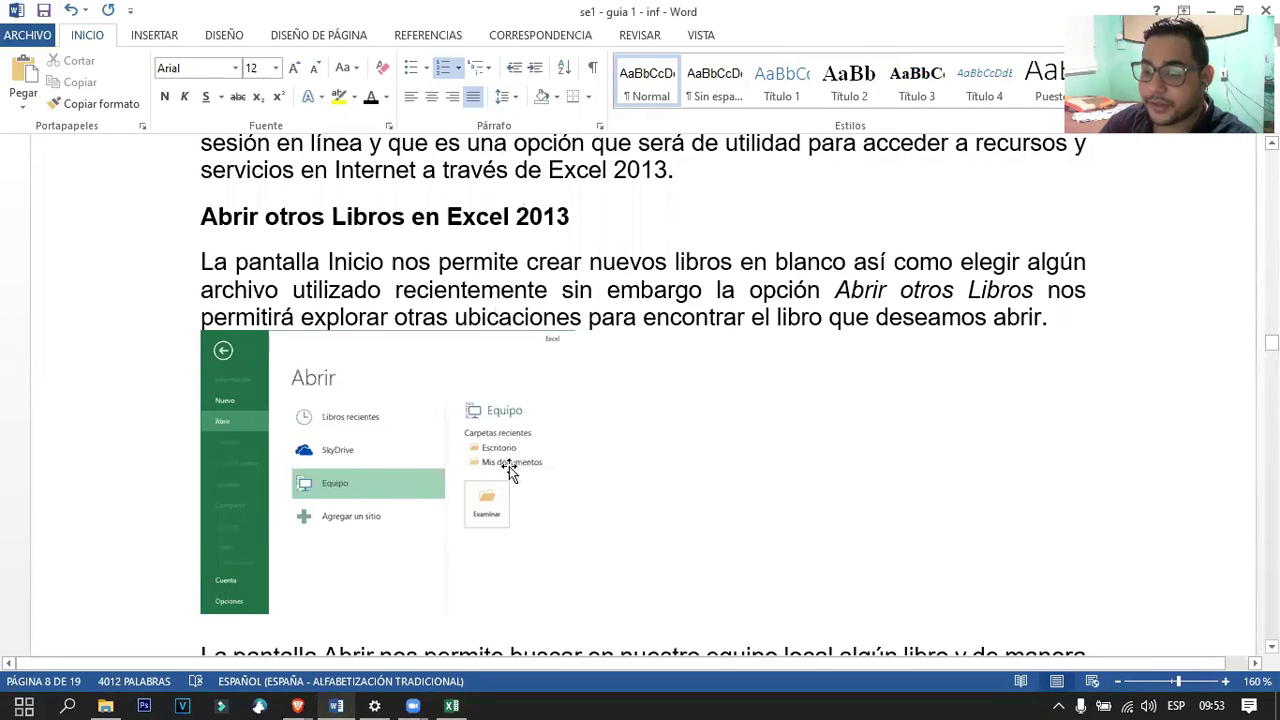
left_click(455, 704)
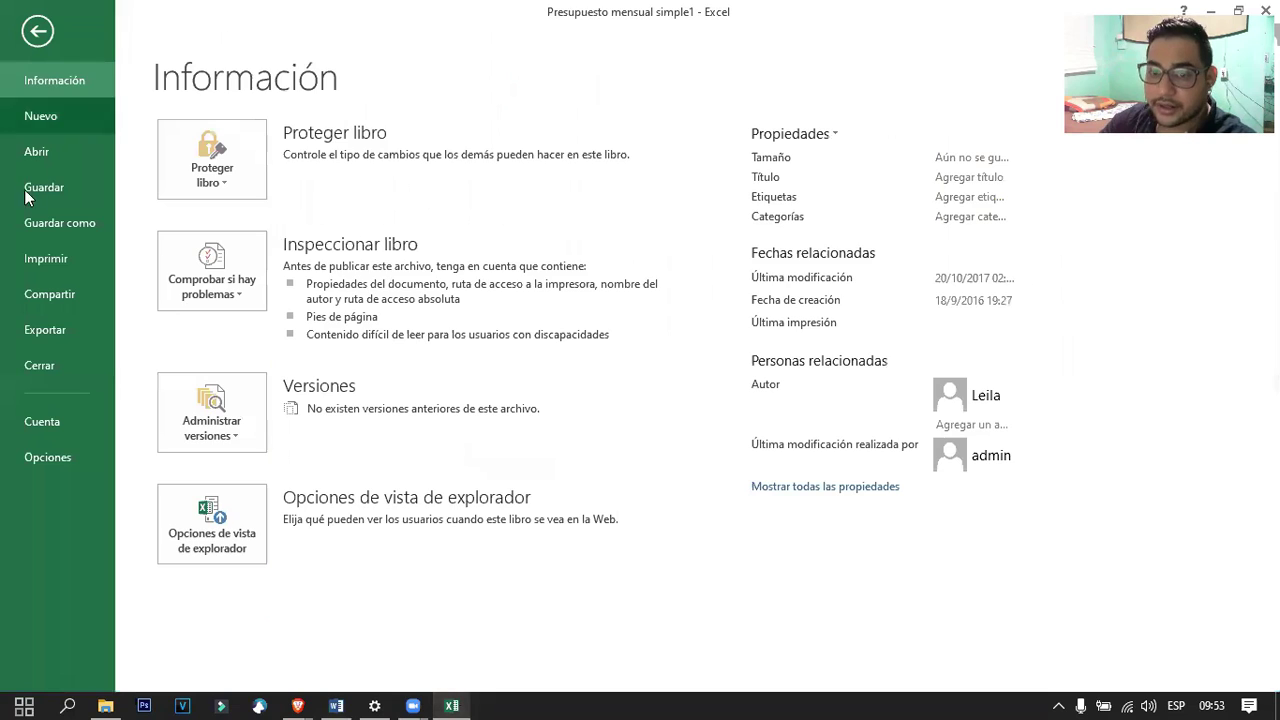
Go to Abrir > Equipo, browse for a workbook, and cancel without opening anything.
left_click(36, 156)
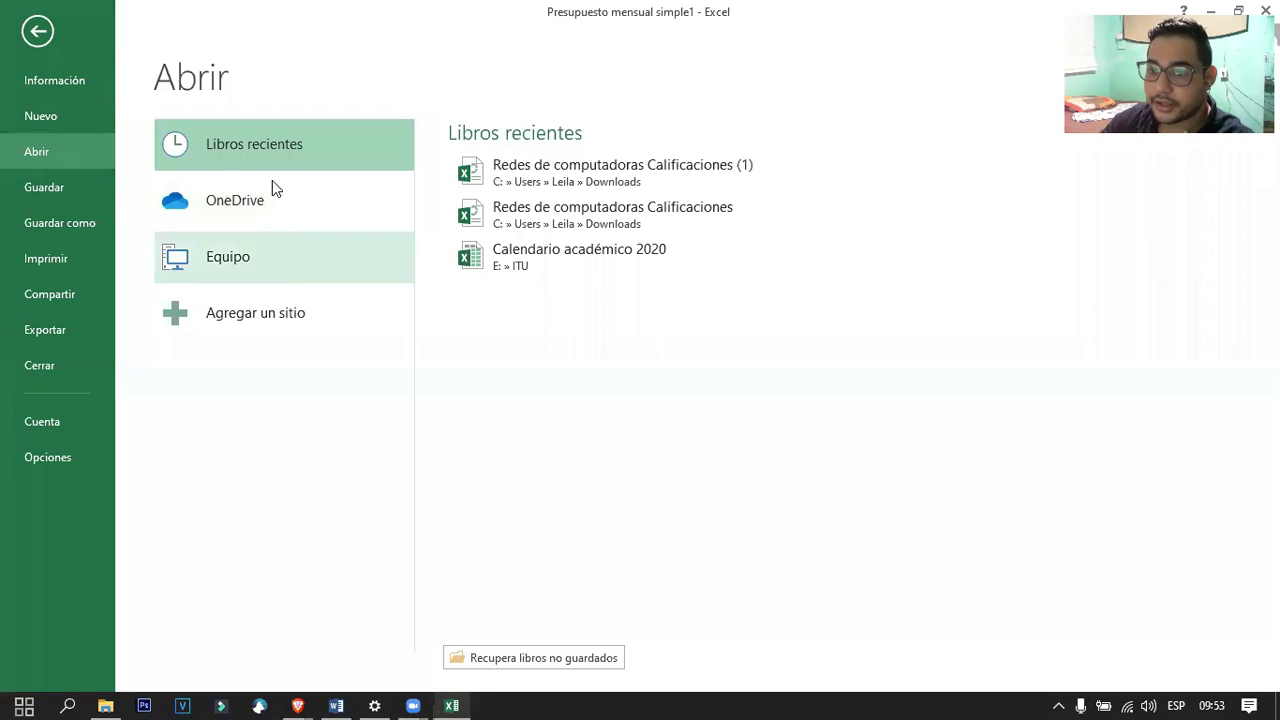
left_click(243, 268)
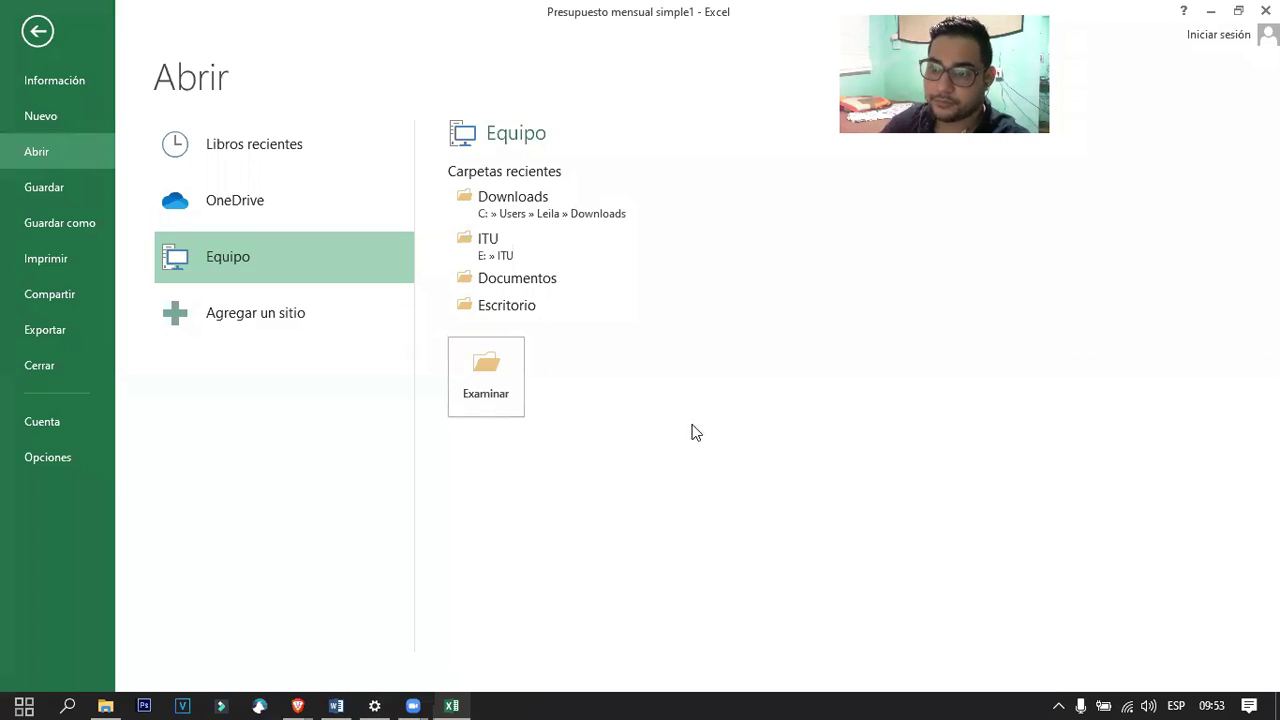
left_click(480, 401)
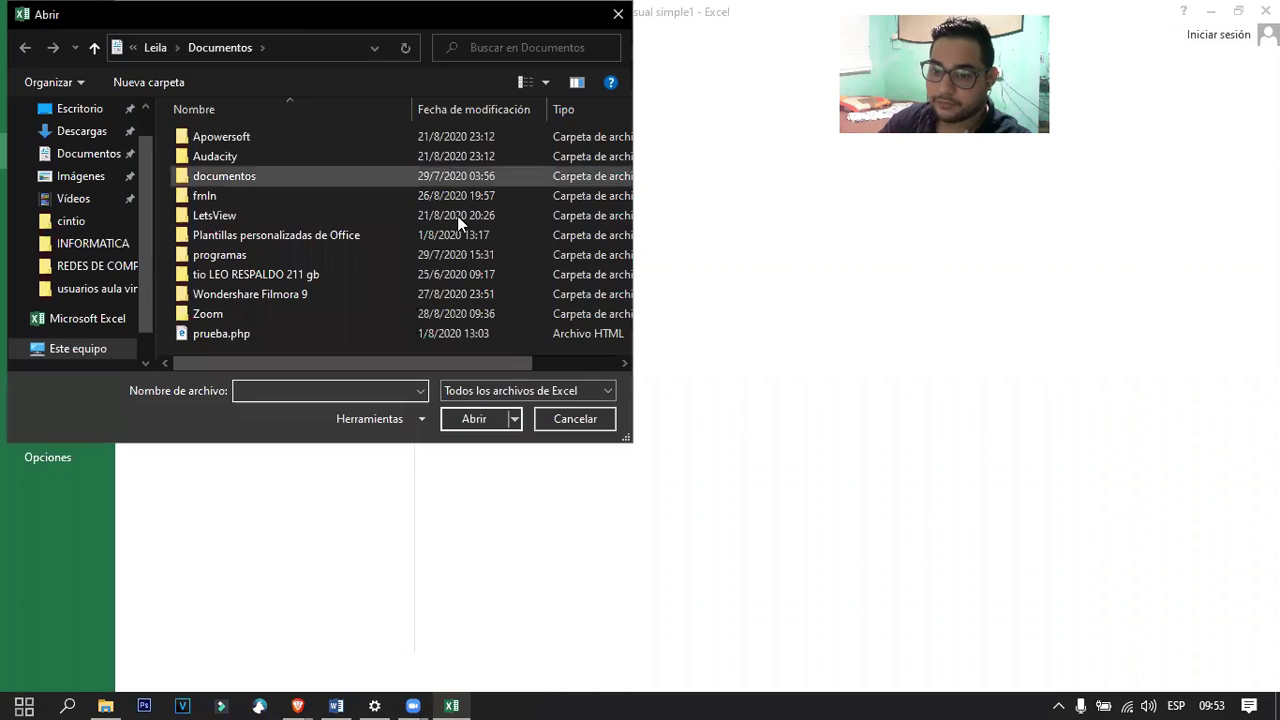
left_click(575, 420)
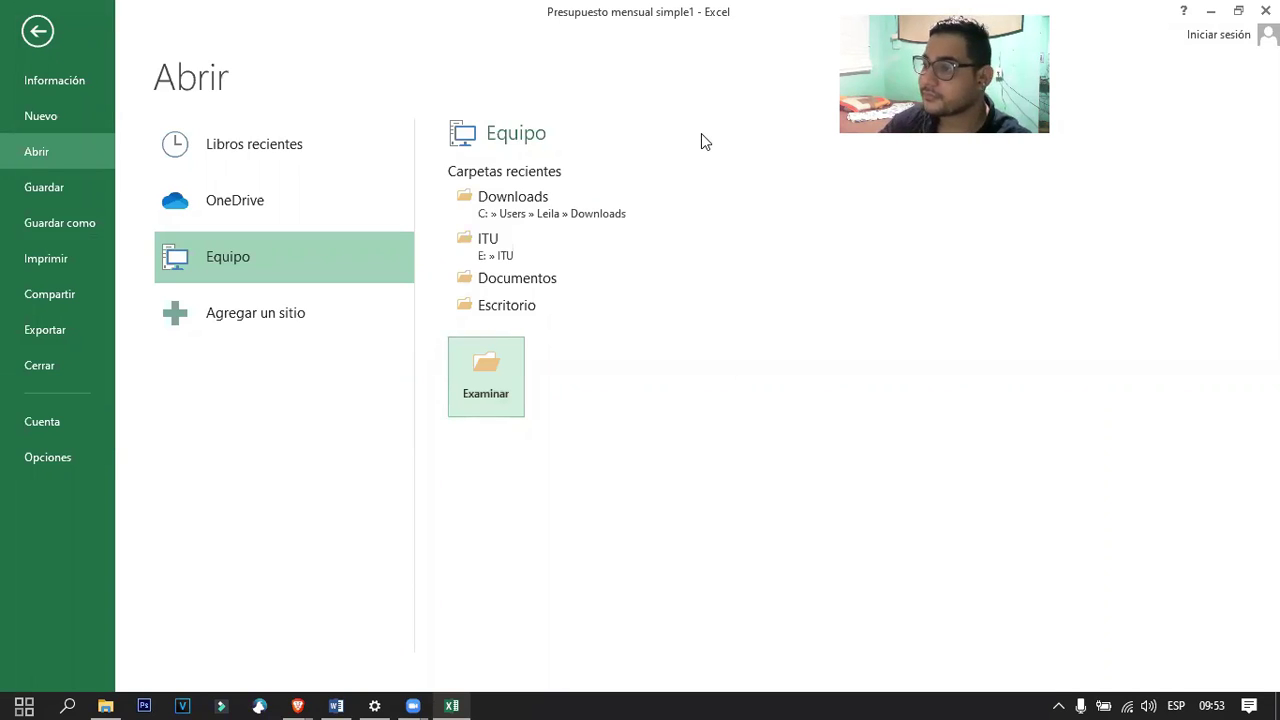
left_click(338, 703)
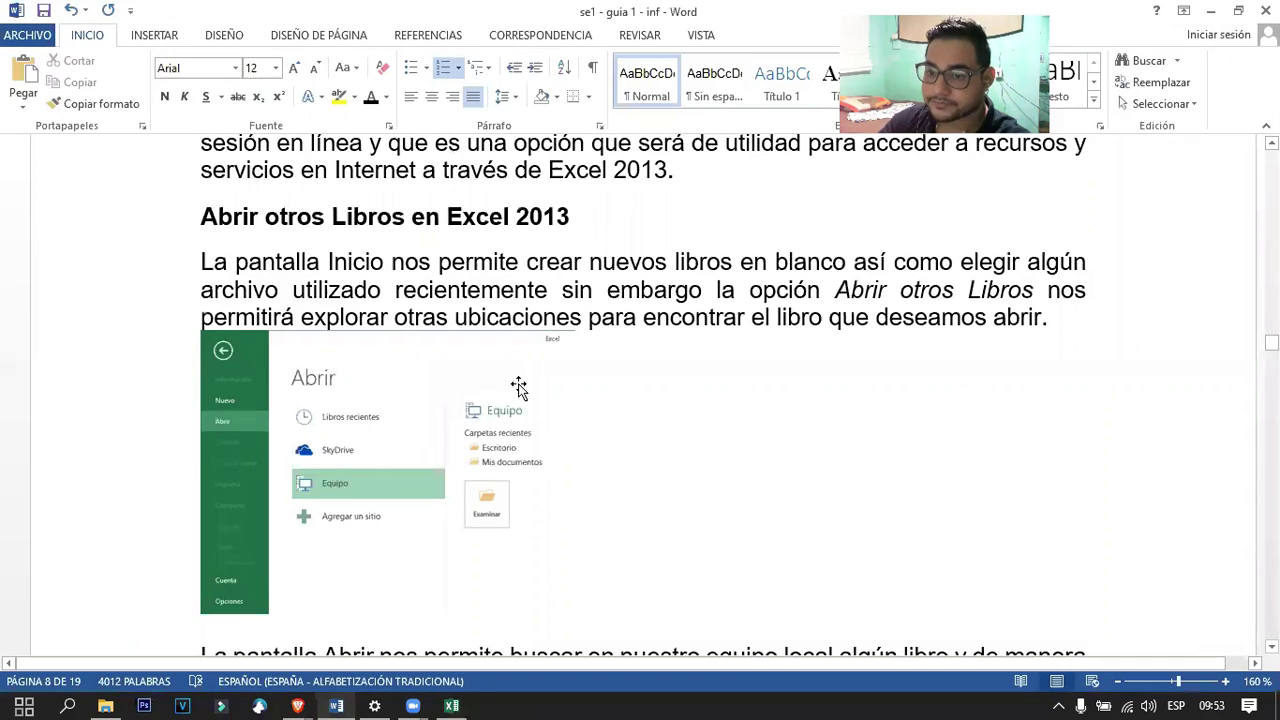
Scroll the Word guide to page 9.
scroll(519, 383, "down", 5)
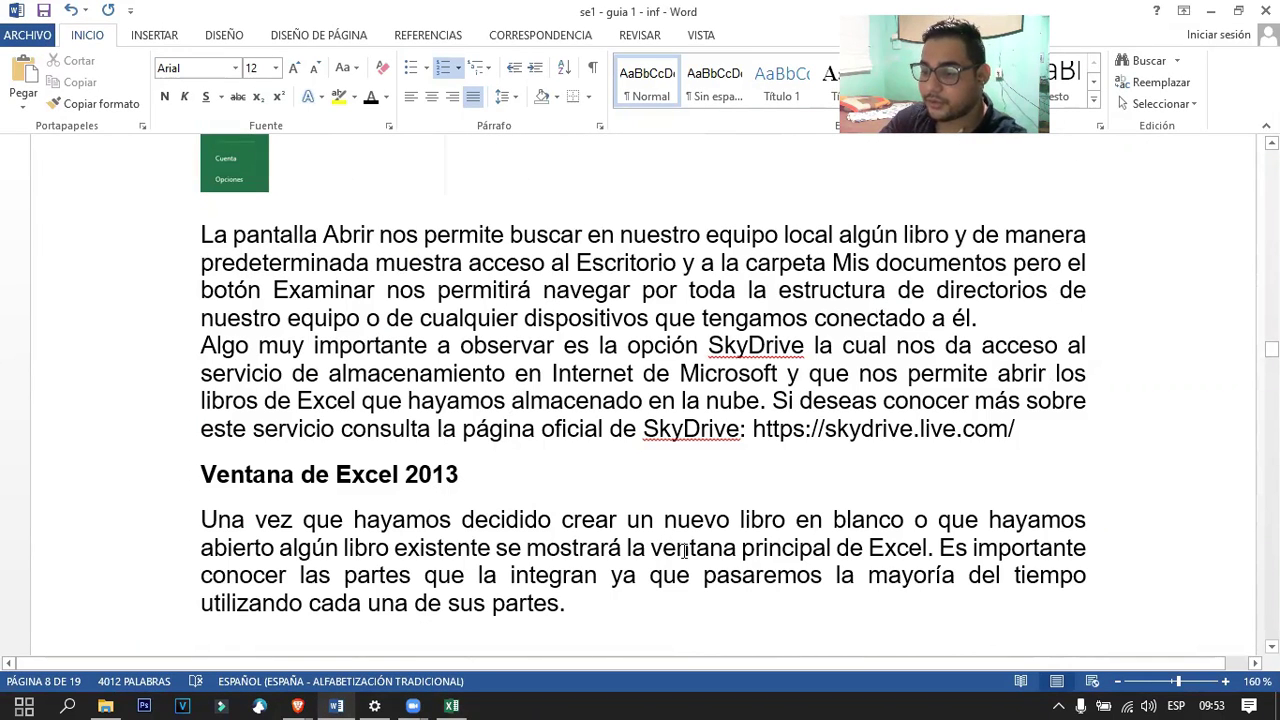
scroll(800, 491, "down", 2)
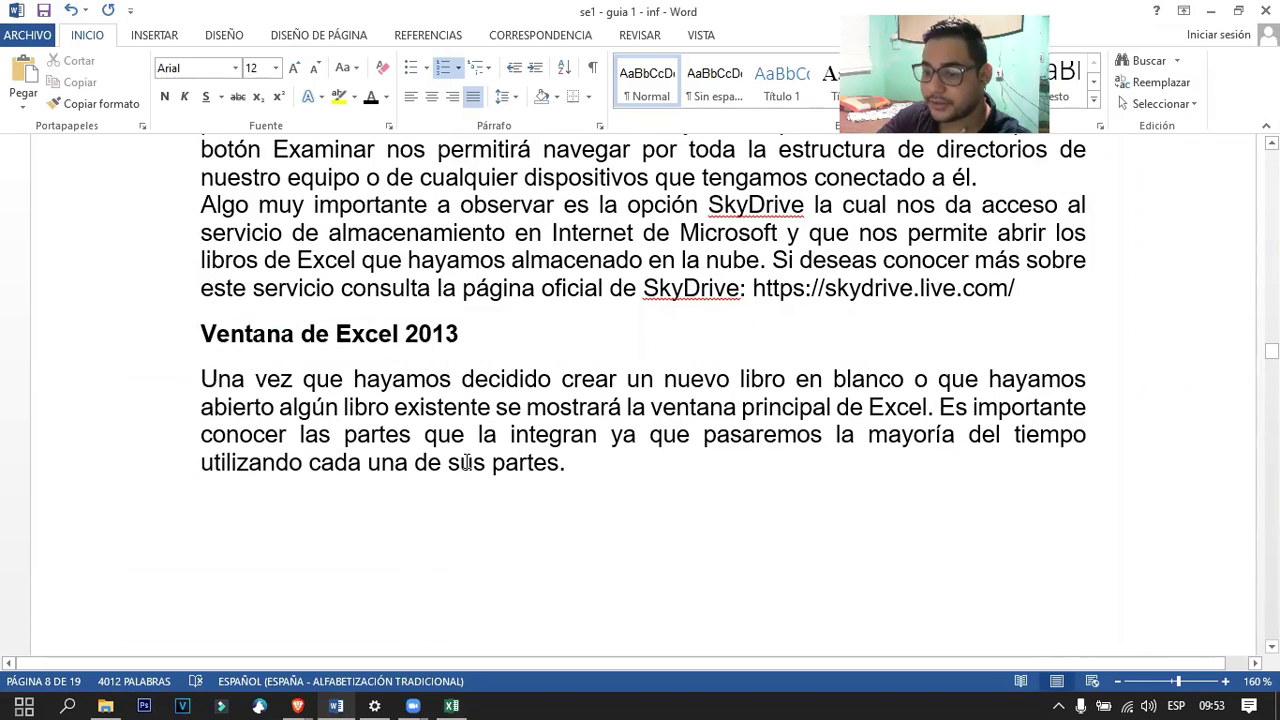
scroll(466, 460, "down", 10)
scroll(469, 452, "up", 3)
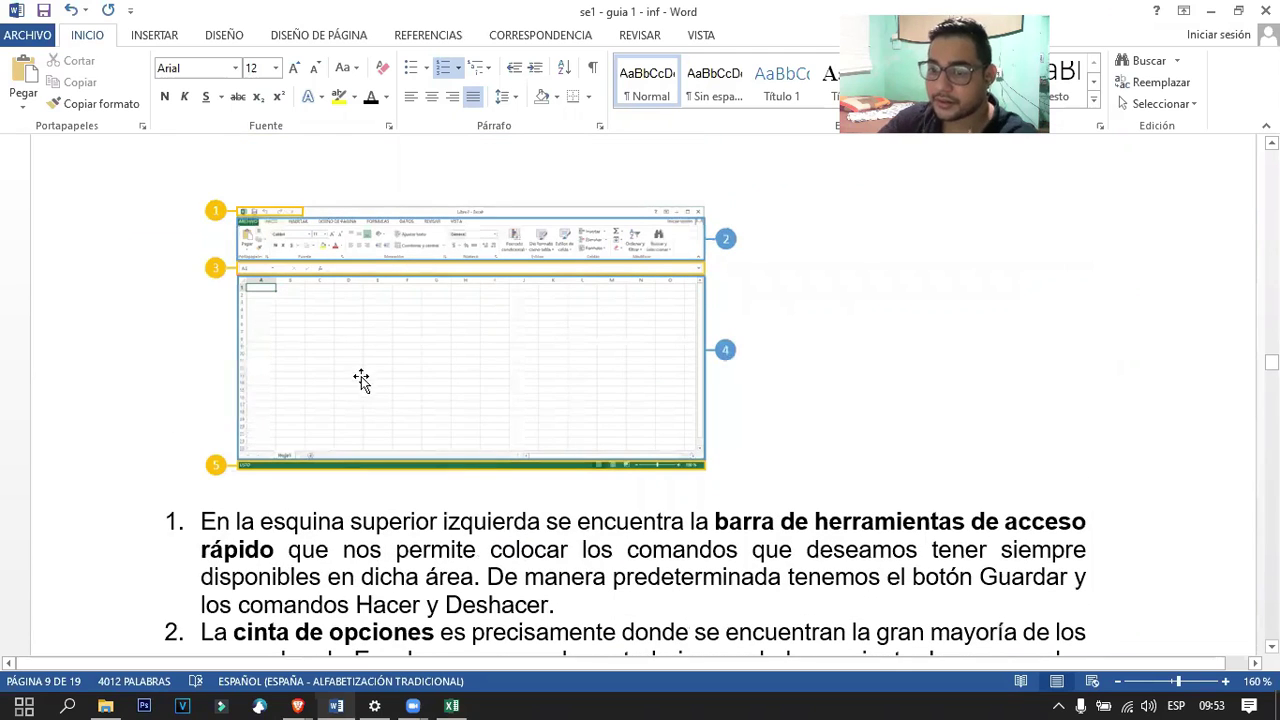
scroll(360, 400, "up", 7, "ctrl")
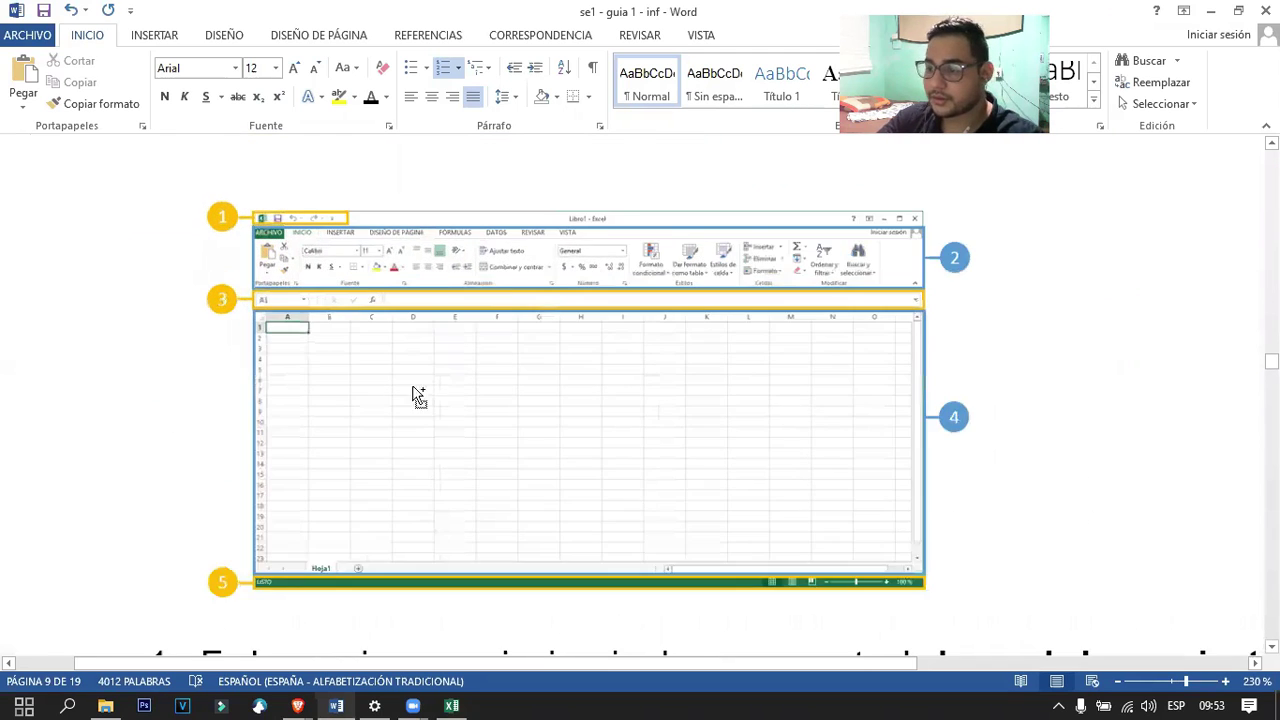
scroll(520, 400, "up", 3, "ctrl")
scroll(240, 255, "up", 4, "ctrl")
scroll(296, 246, "up", 9, "ctrl")
scroll(443, 283, "up", 2)
scroll(414, 286, "down", 4)
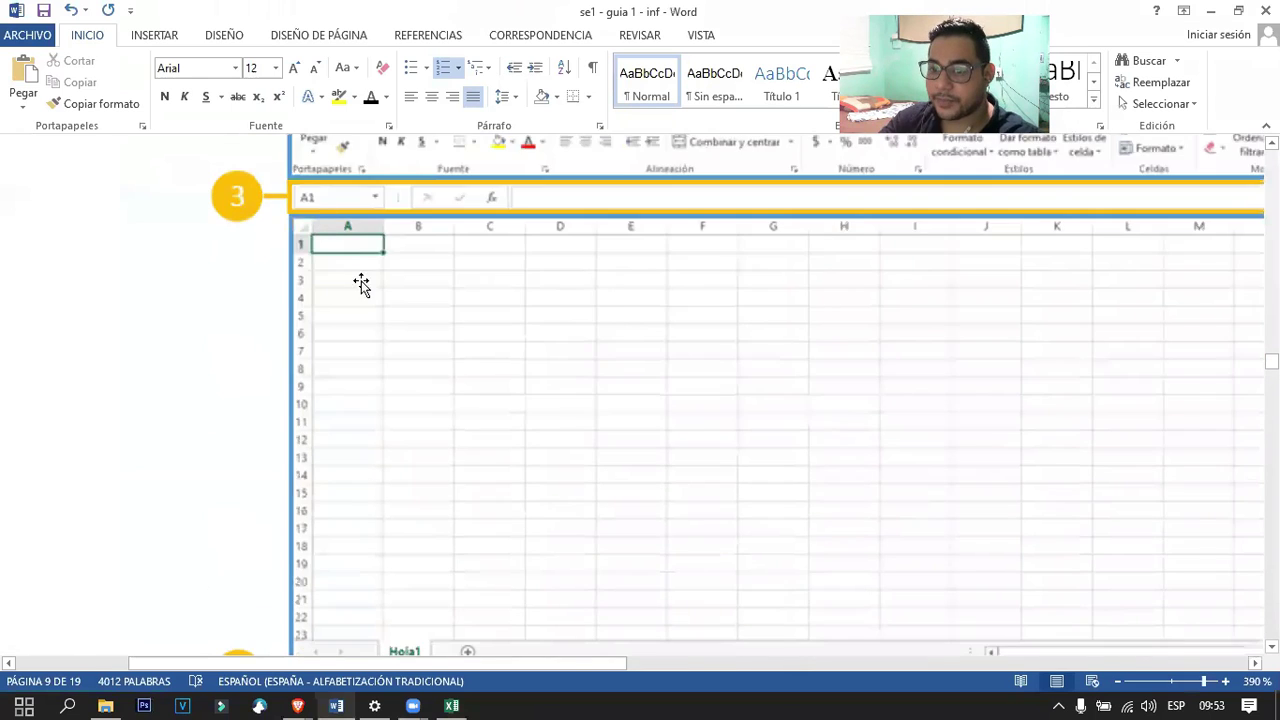
scroll(361, 285, "up", 2)
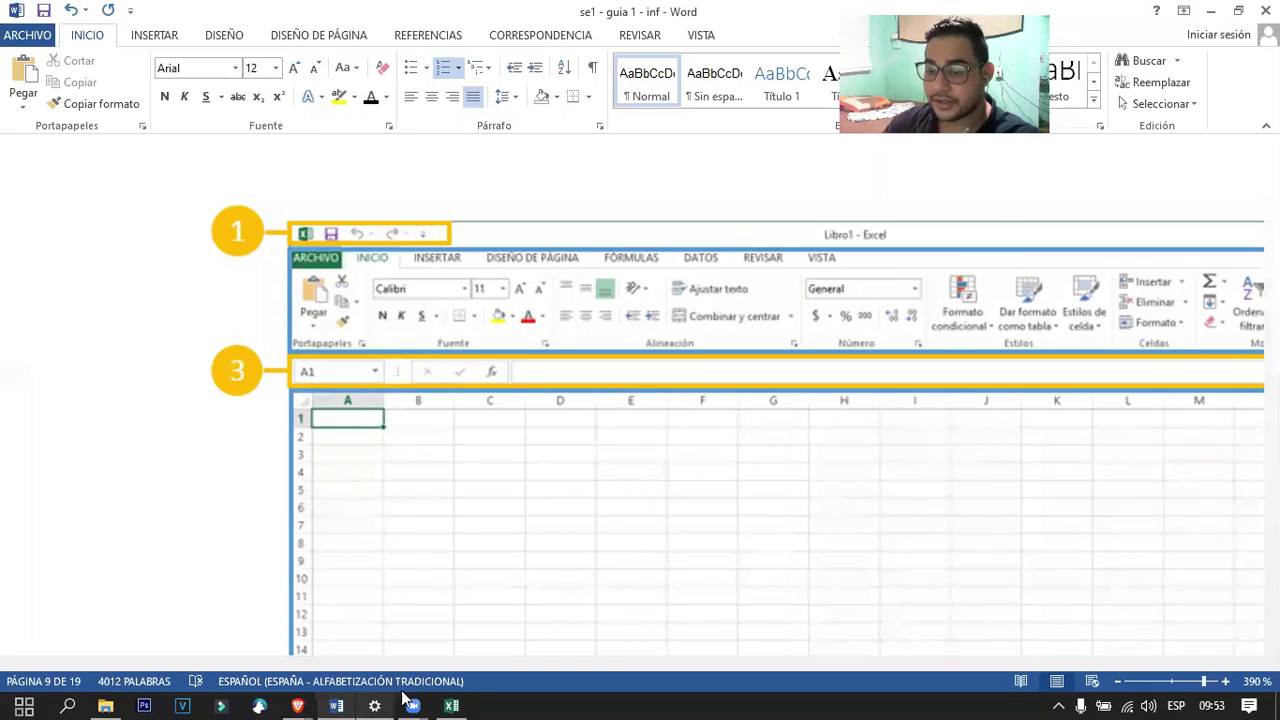
Pan around page 9's numbered Excel 2013 window diagram, callouts 1 to 4.
left_click_drag(510, 668, 854, 311)
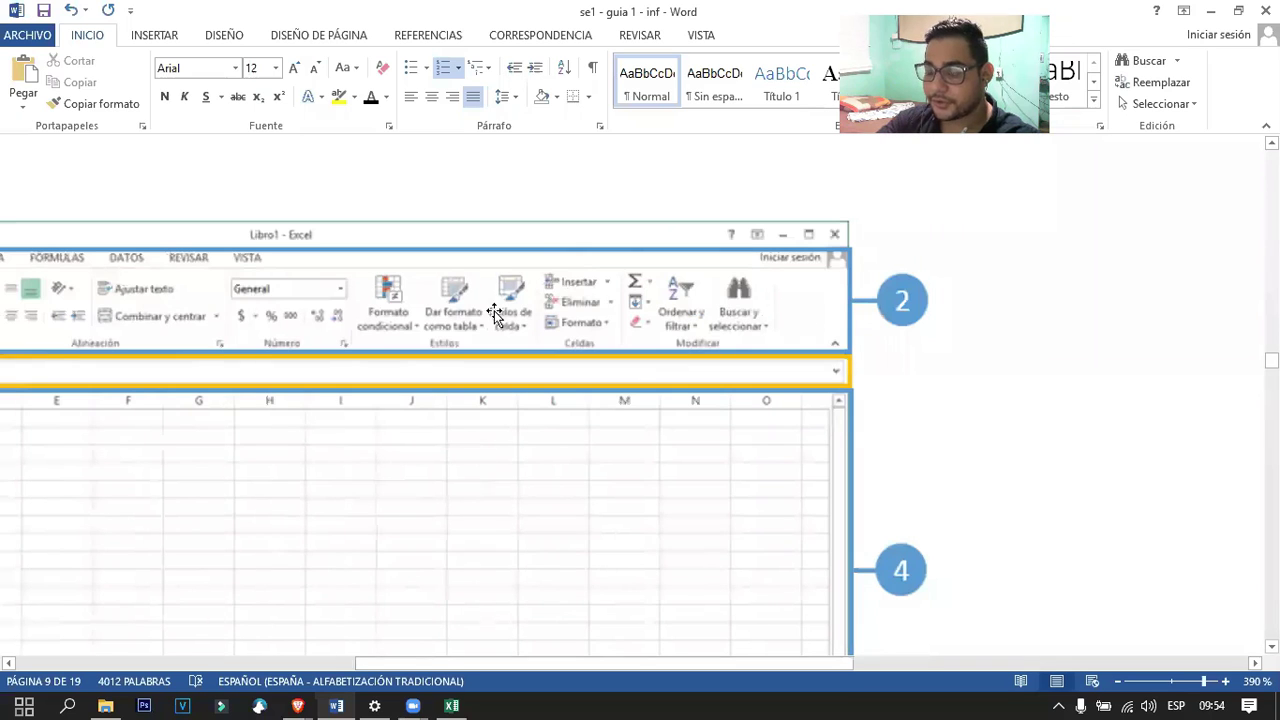
scroll(730, 355, "down", 3)
scroll(770, 345, "up", 4)
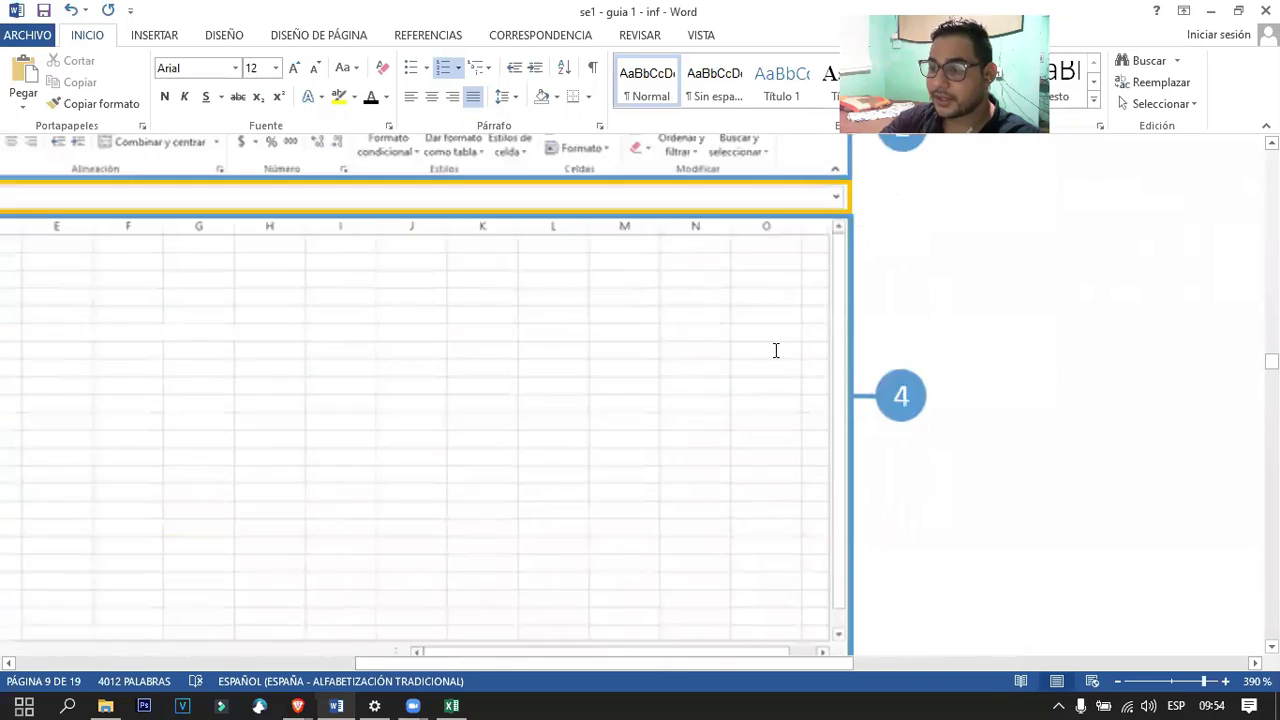
left_click_drag(641, 662, 331, 662)
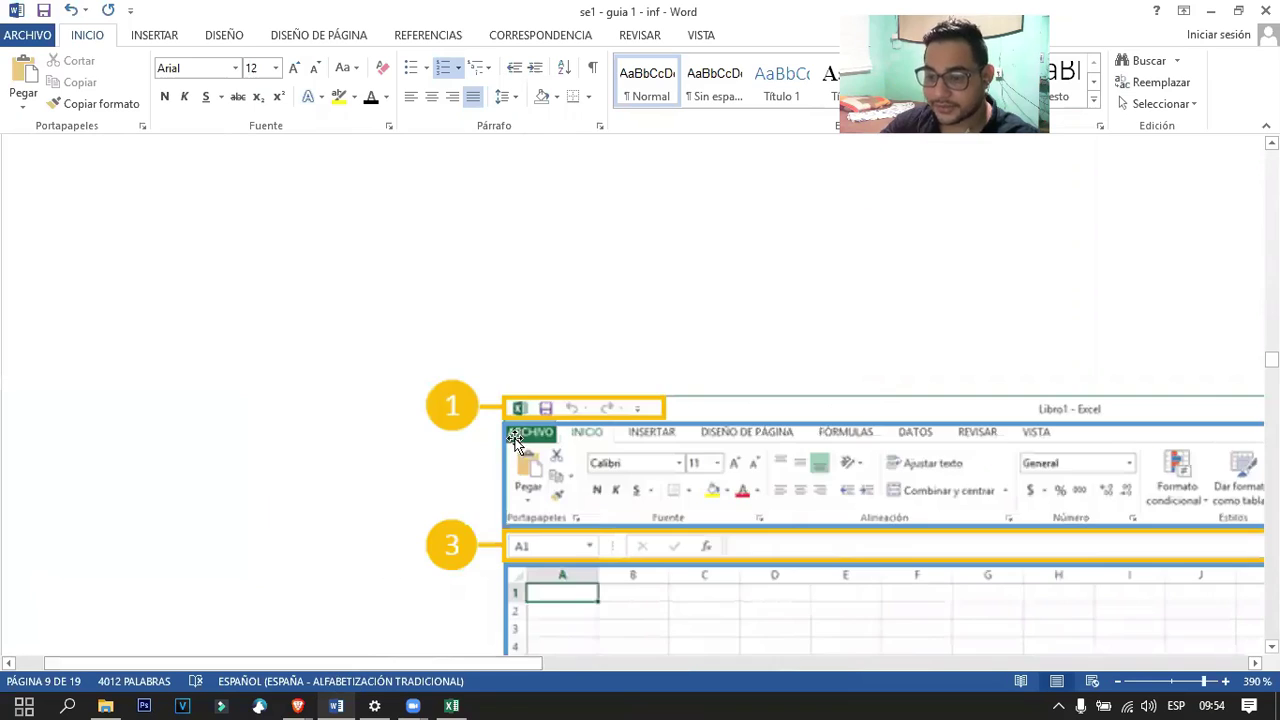
scroll(508, 288, "down", 2)
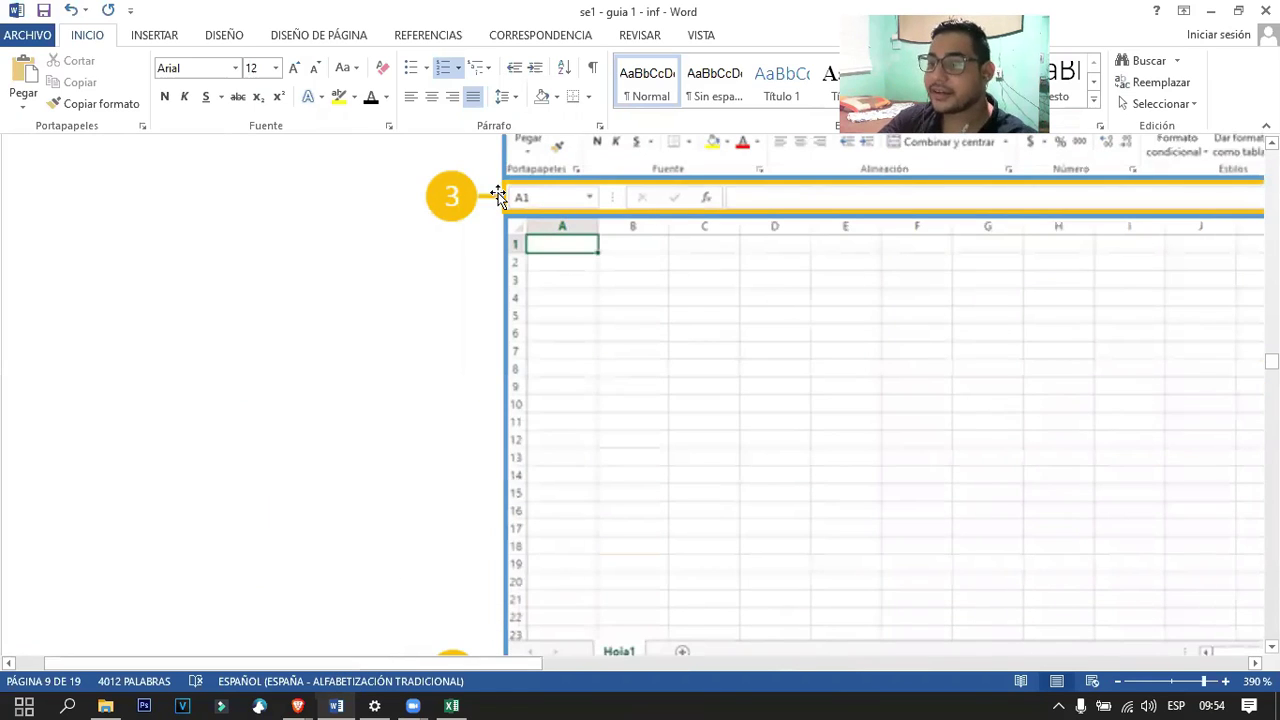
left_click(451, 706)
Return to the worksheet and inspect the Artículo header cell on Gastos mensuales.
left_click(38, 33)
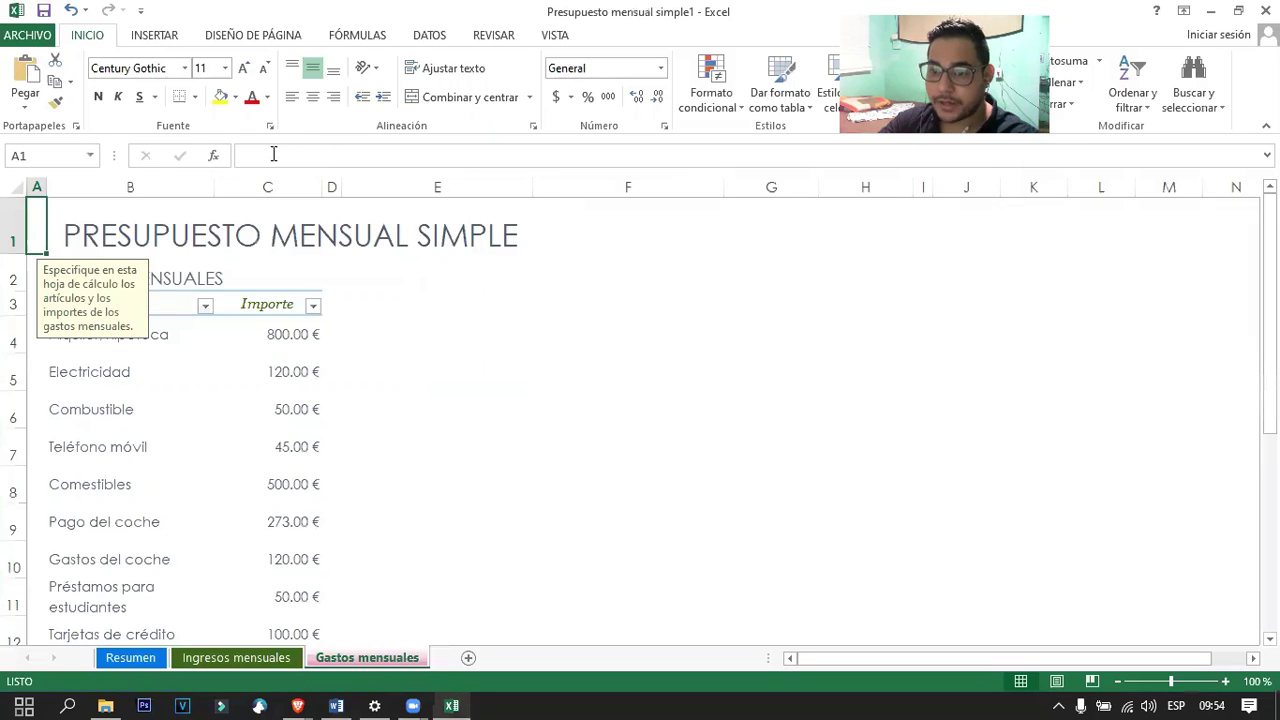
left_click(170, 307)
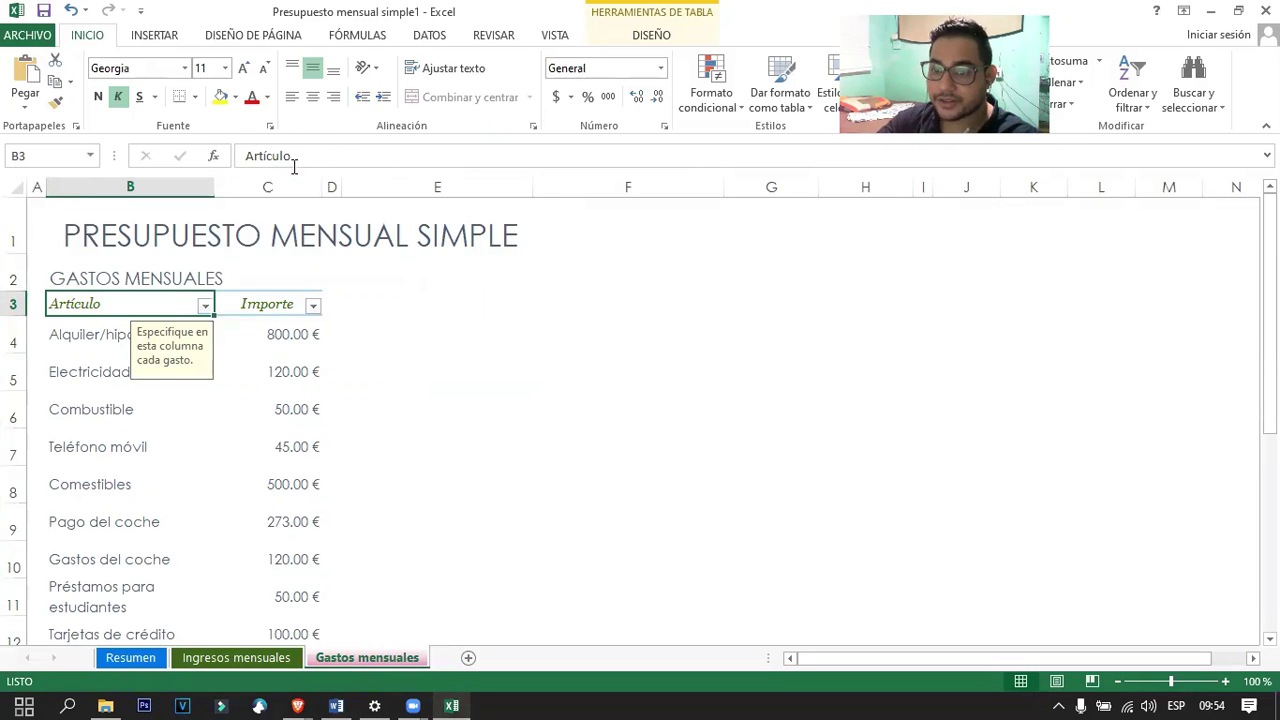
left_click_drag(298, 145, 253, 147)
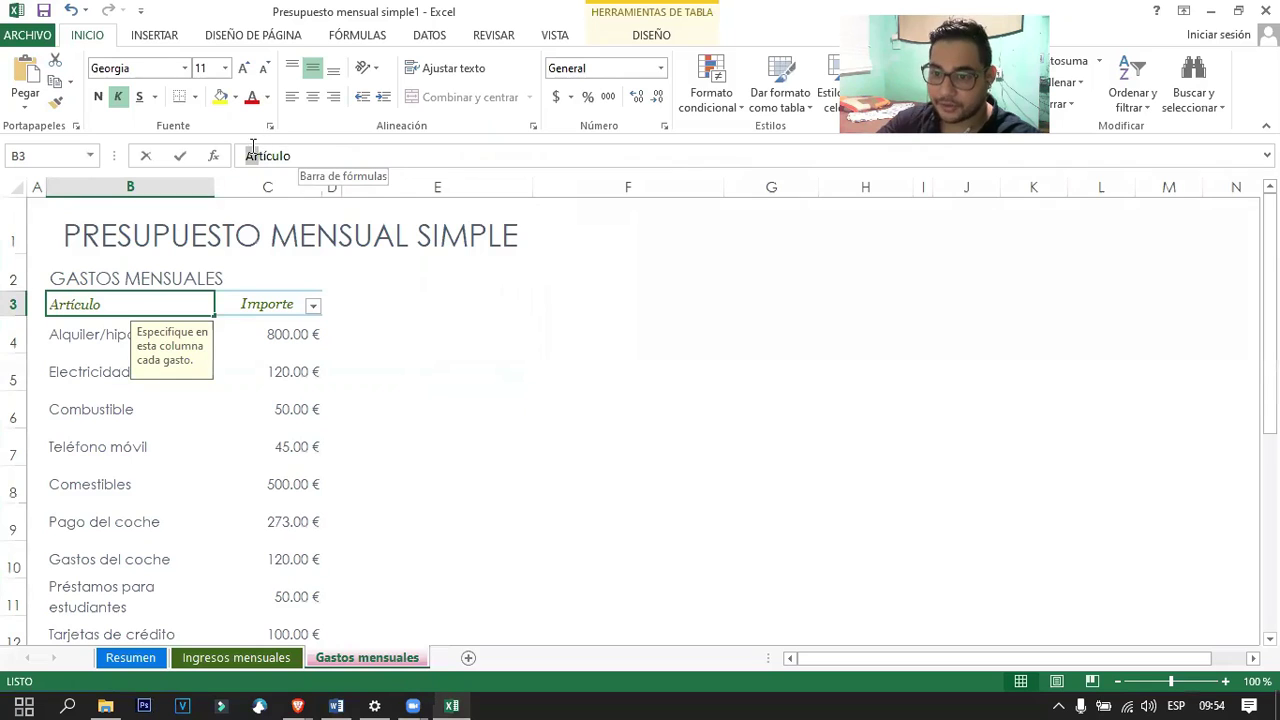
double_click(323, 158)
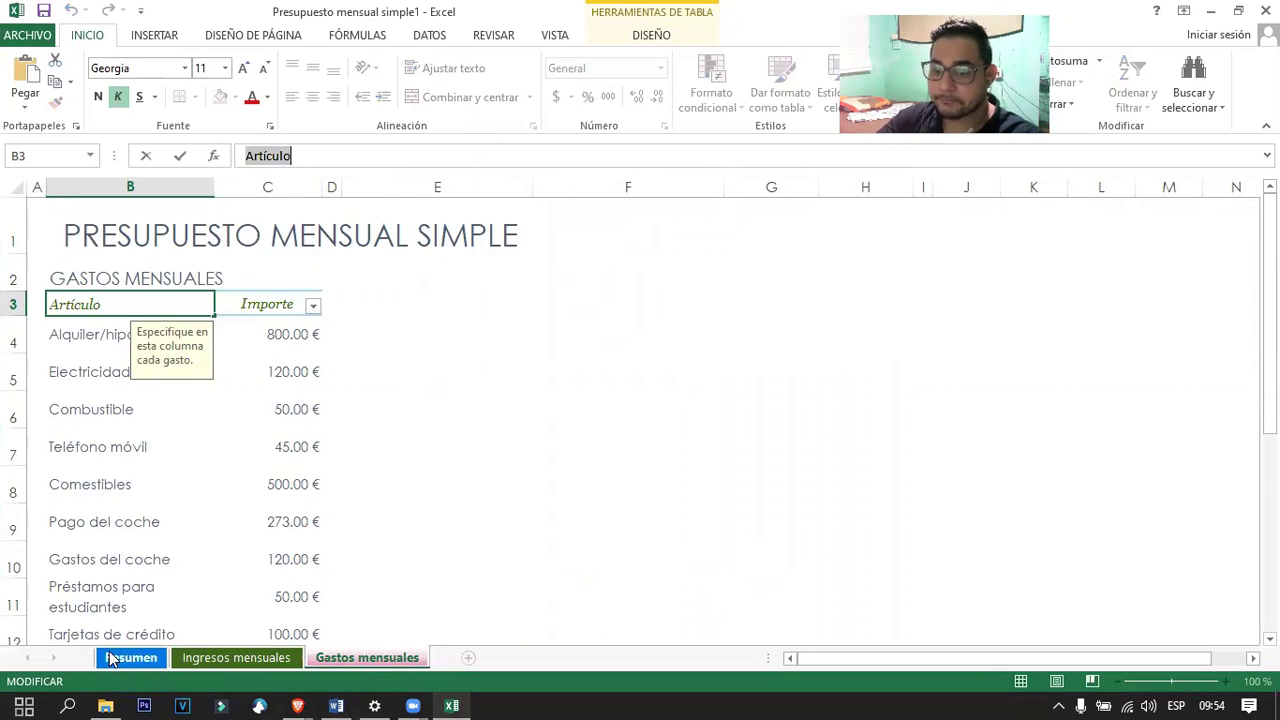
On Resumen, inspect the B6 income formula and the income-versus-expenses chart.
left_click(112, 658)
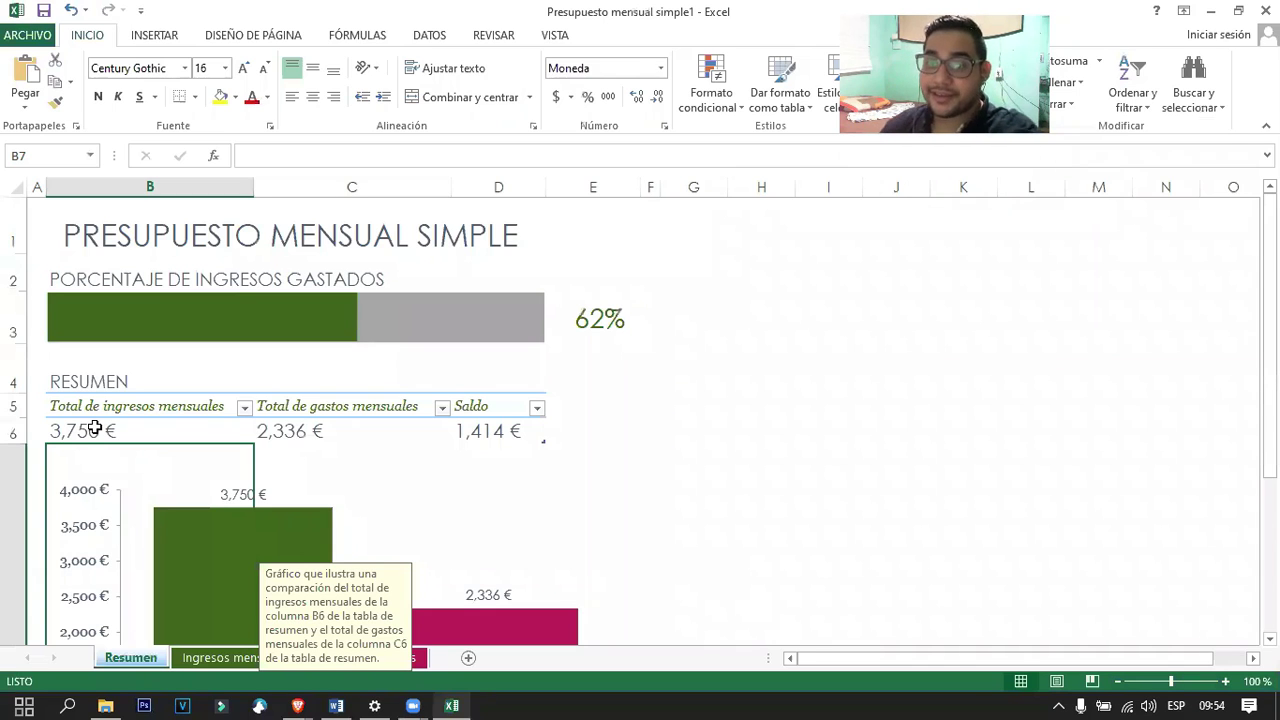
left_click(94, 428)
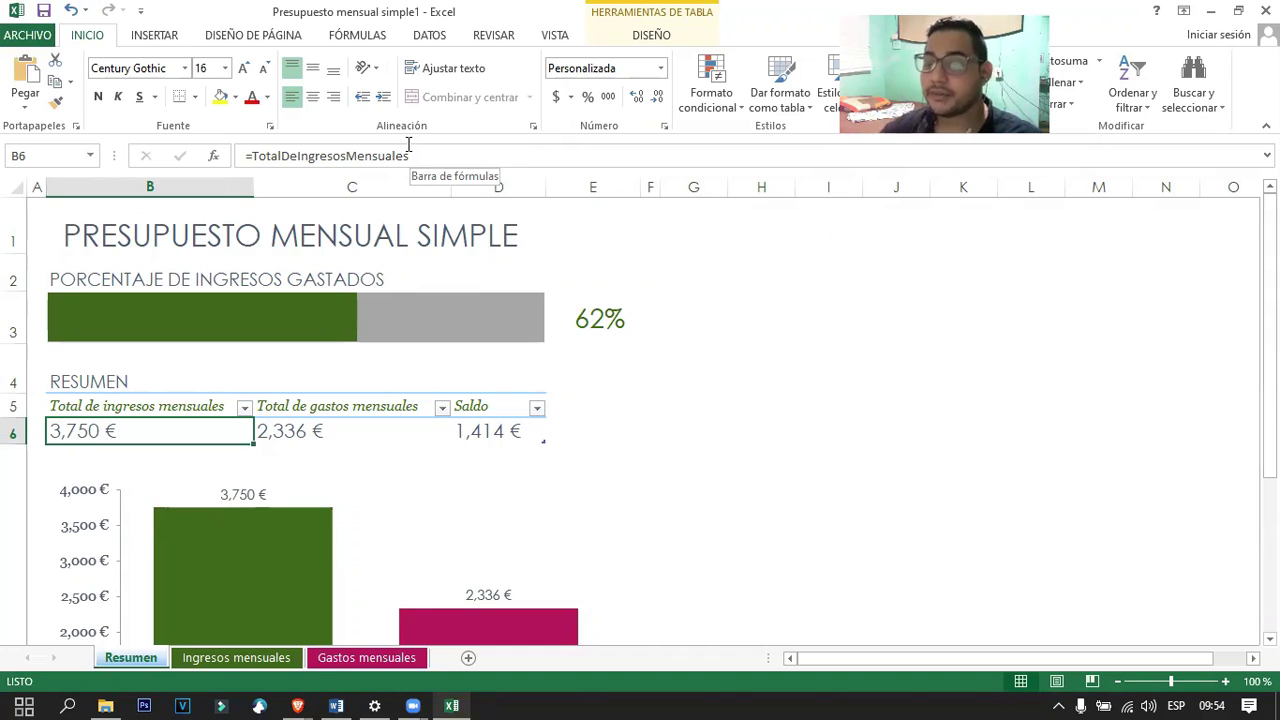
left_click(411, 145)
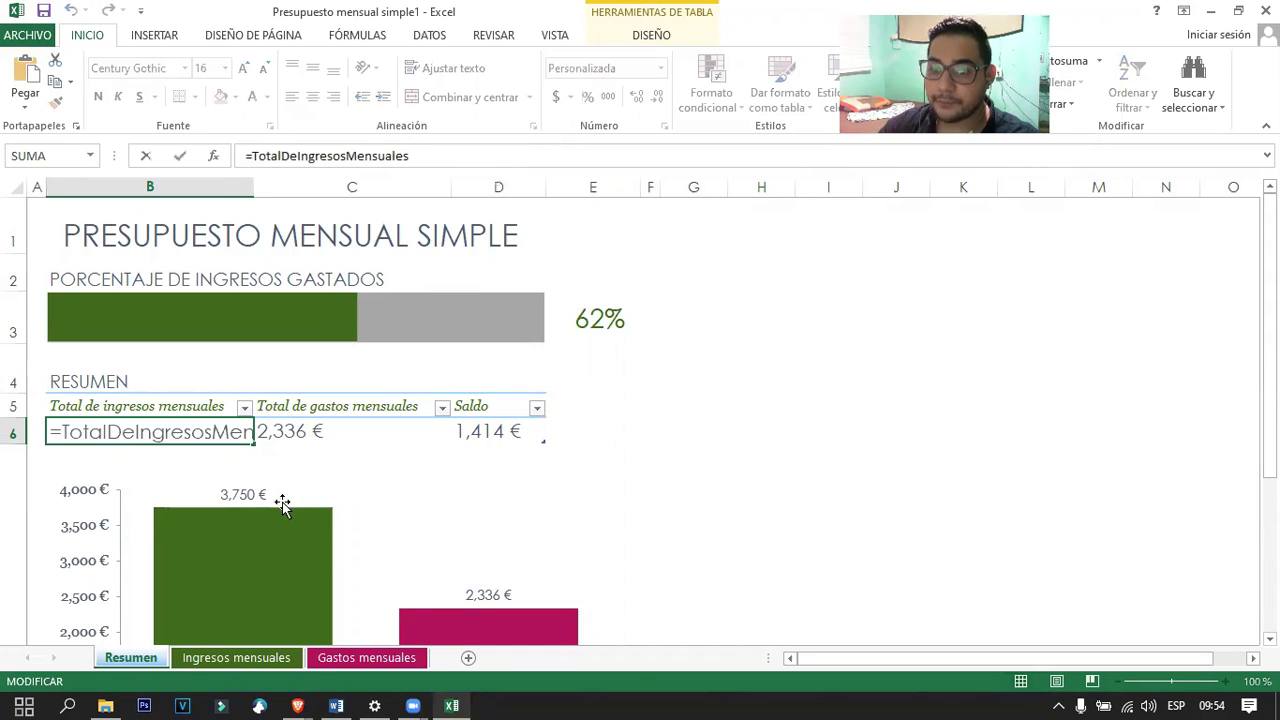
left_click(100, 500)
scroll(154, 437, "down", 6)
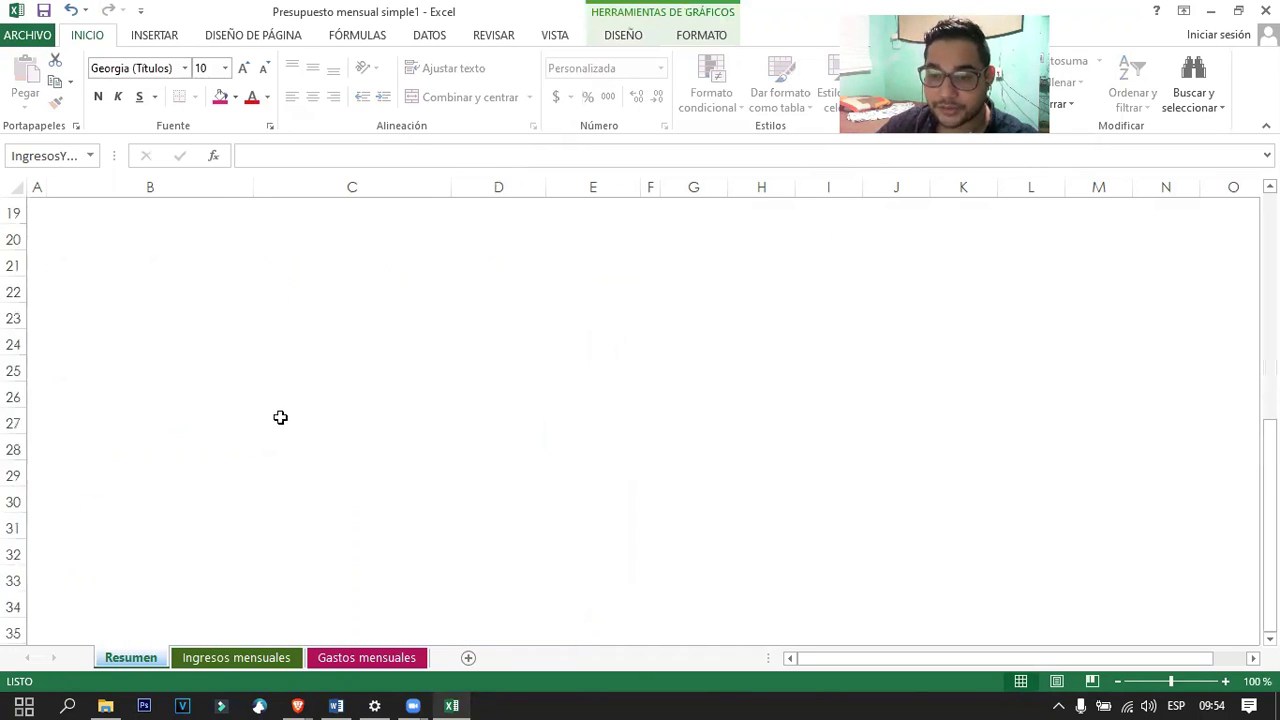
scroll(320, 437, "up", 5)
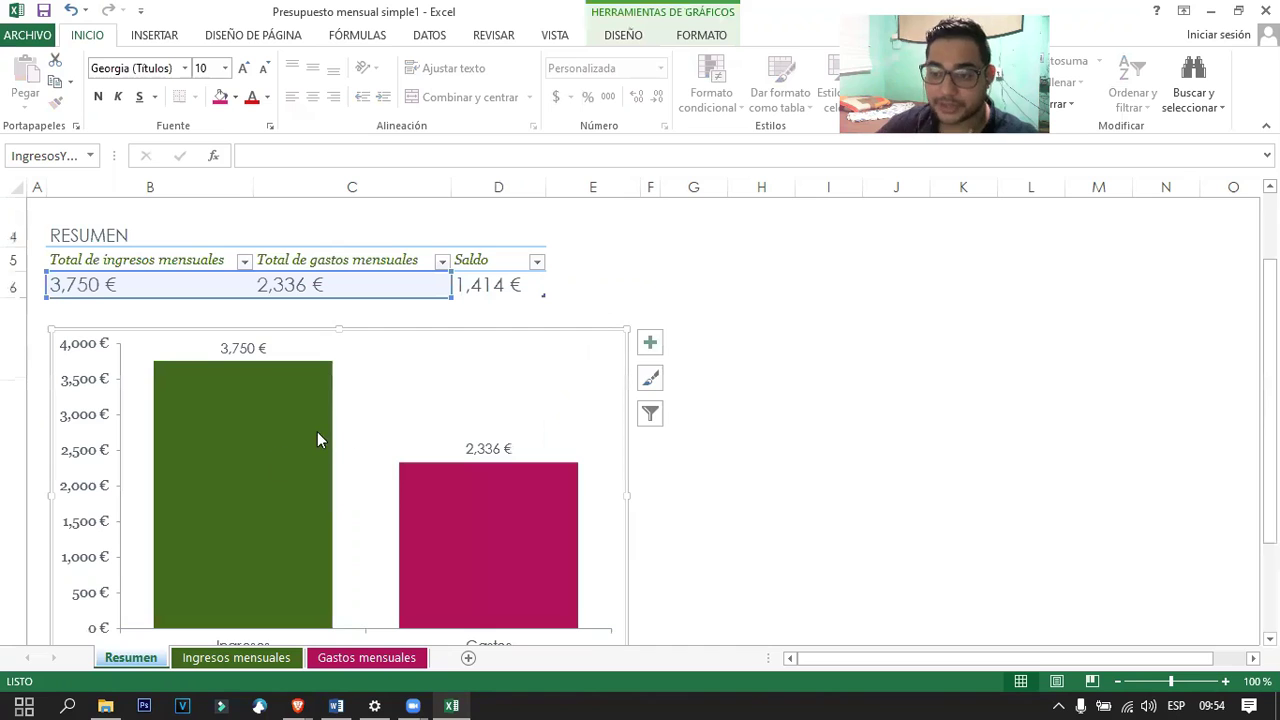
left_click(433, 475)
left_click(392, 362)
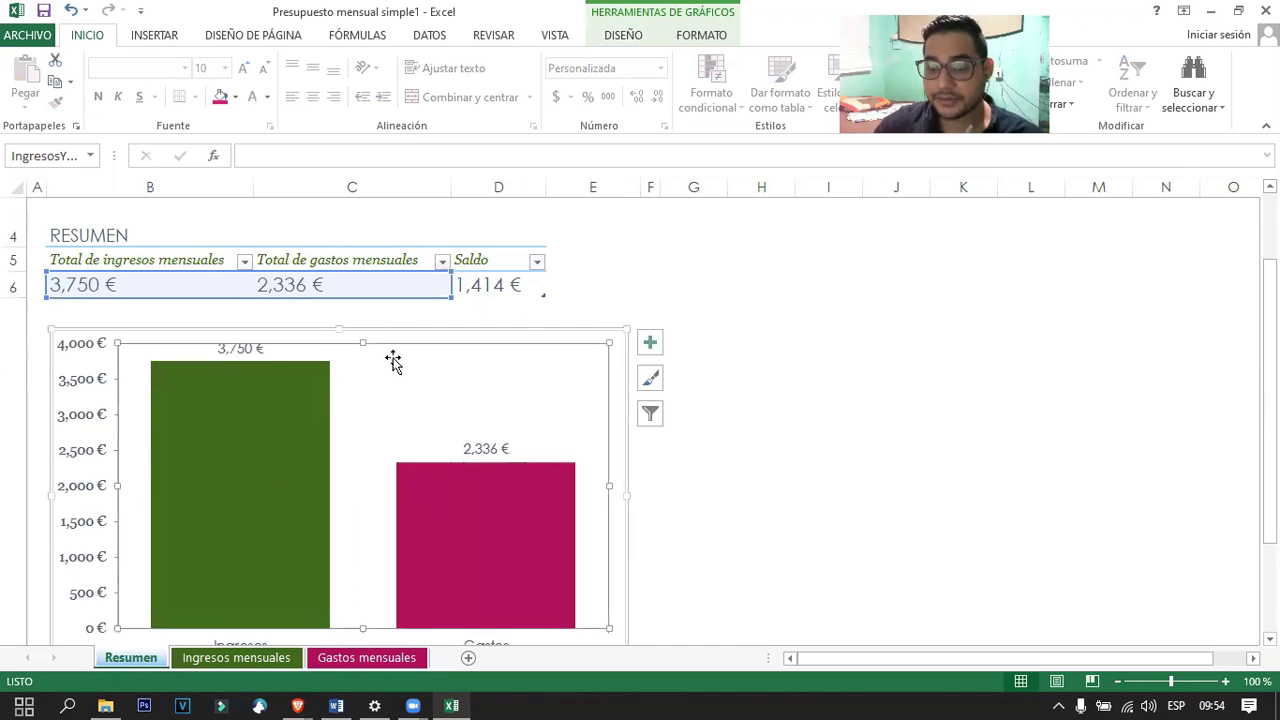
left_click(157, 307)
Check the spent-percentage bar in B3 and confirm B6's formula unchanged.
scroll(151, 309, "up", 1)
left_click(323, 311)
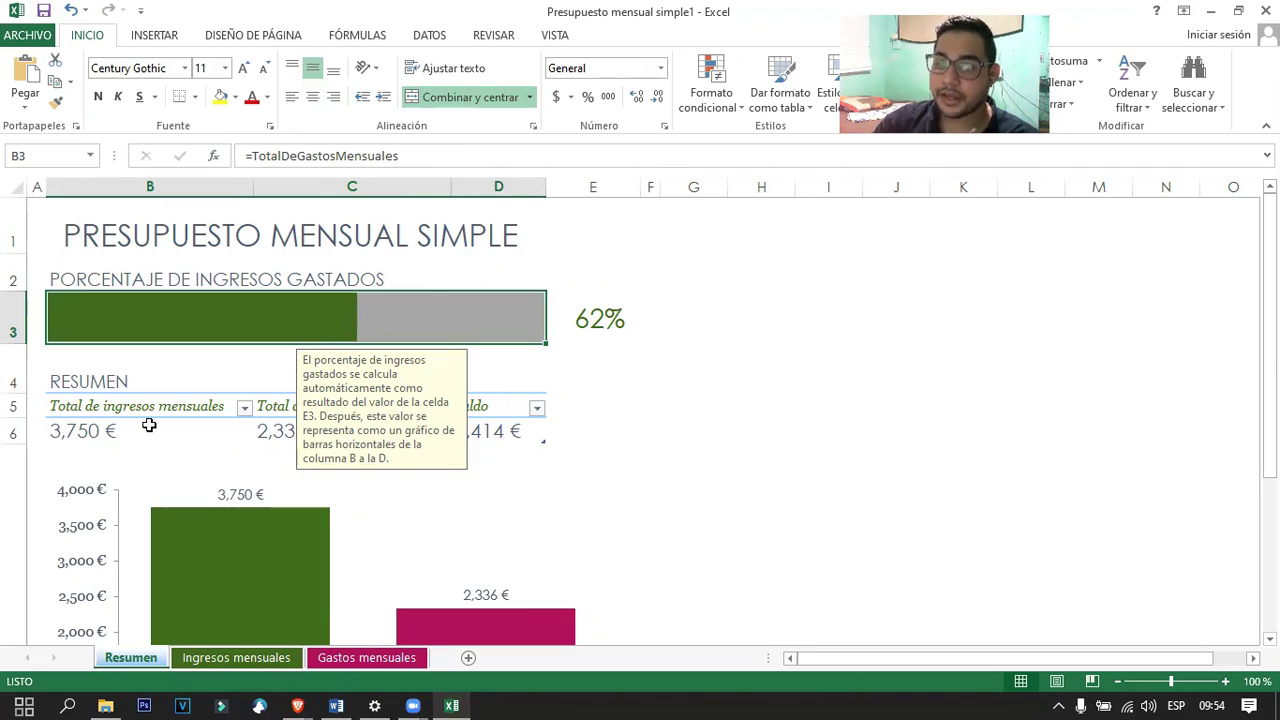
left_click(111, 435)
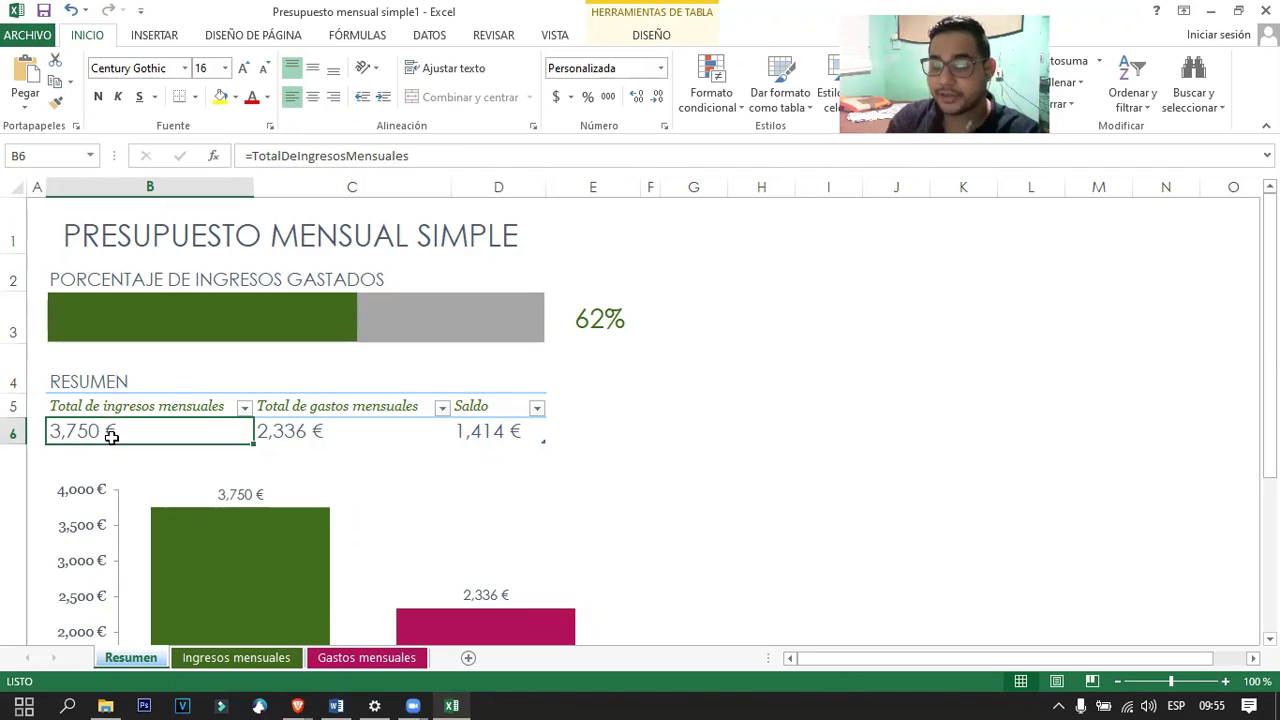
left_click(416, 160)
key("Return")
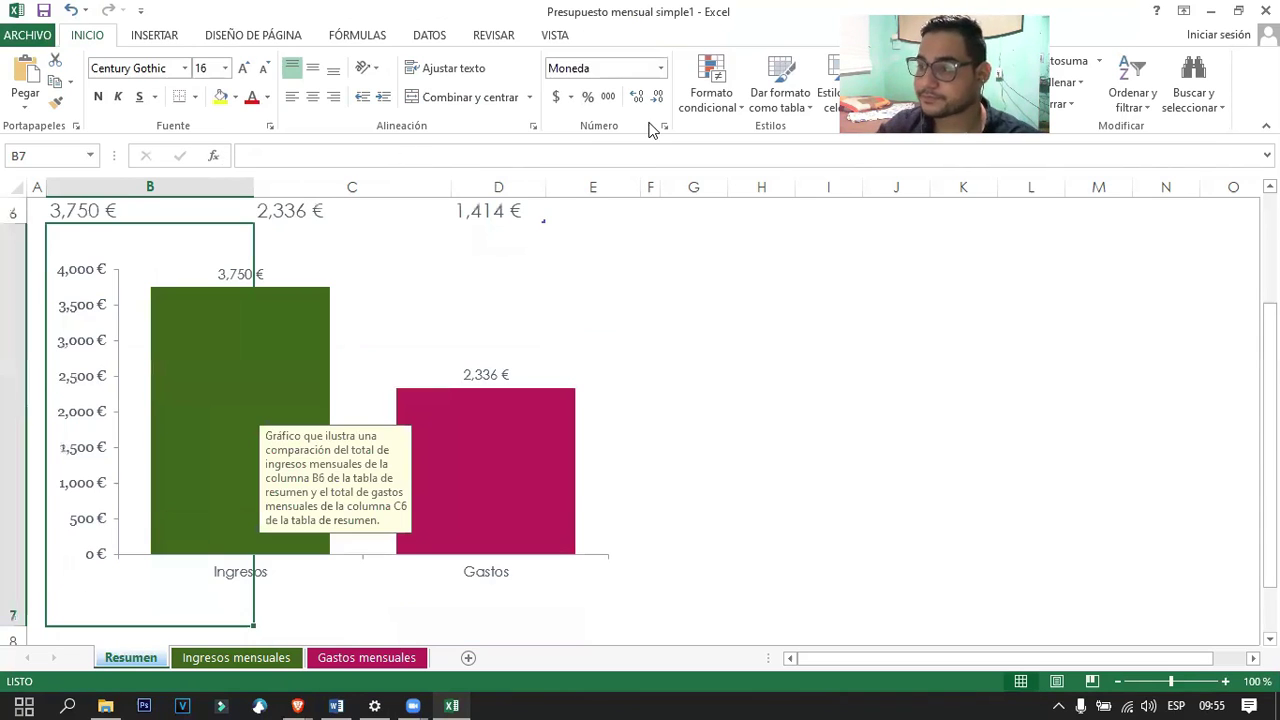
Read the guide's 'Ocultar la pantalla Inicio' section and its Opciones de Excel screenshot on page 10.
key("alt+Tab")
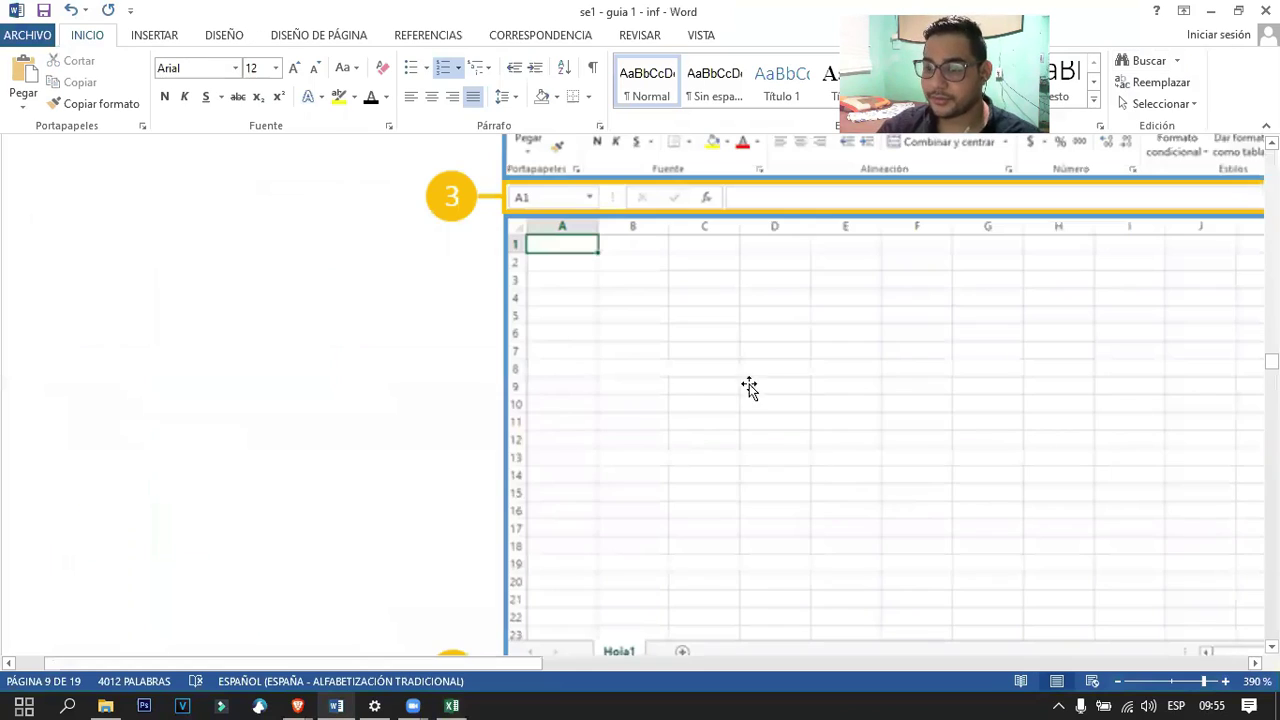
scroll(810, 372, "down", 7, "ctrl")
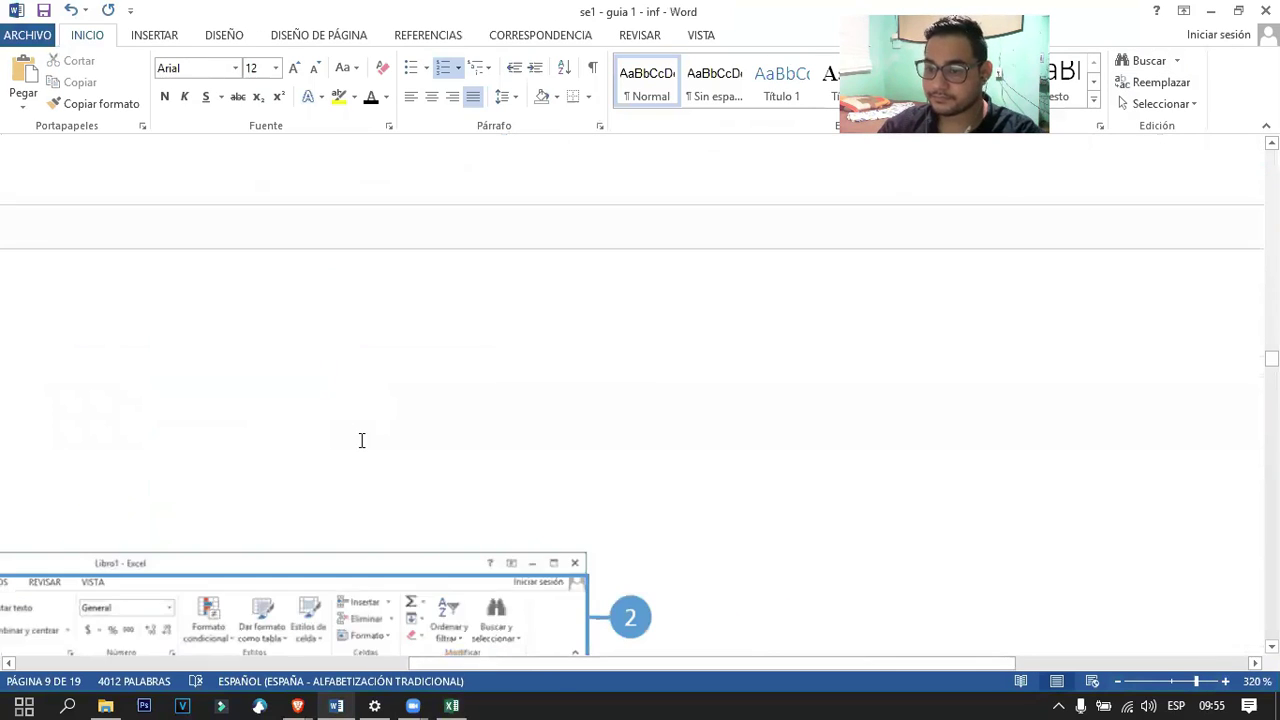
scroll(362, 440, "down", 20, "ctrl")
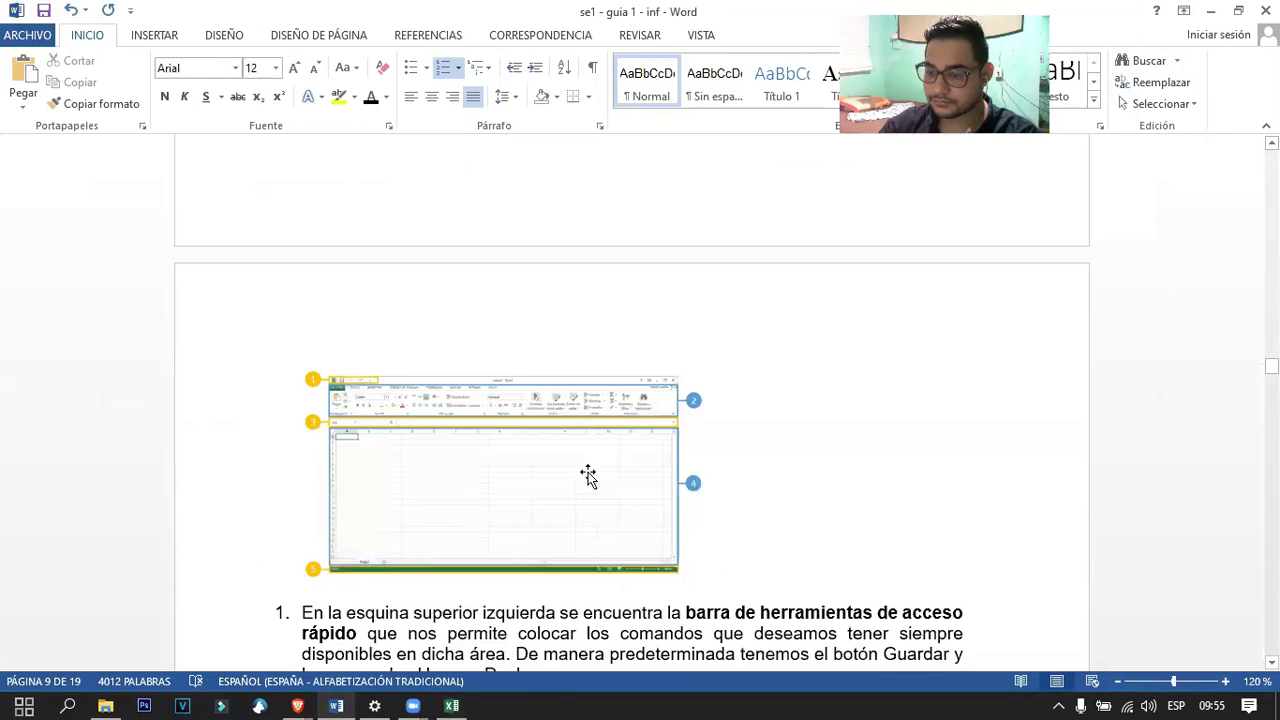
scroll(588, 476, "down", 3)
scroll(522, 456, "down", 10)
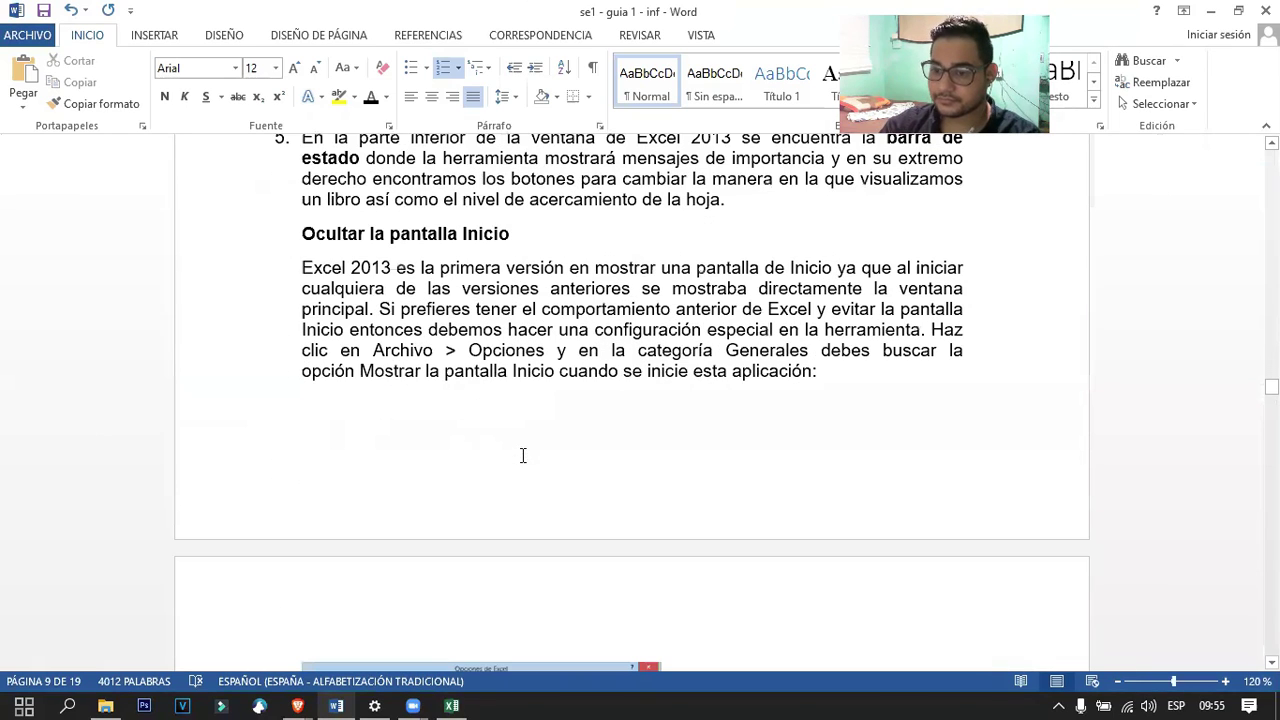
left_click(591, 323)
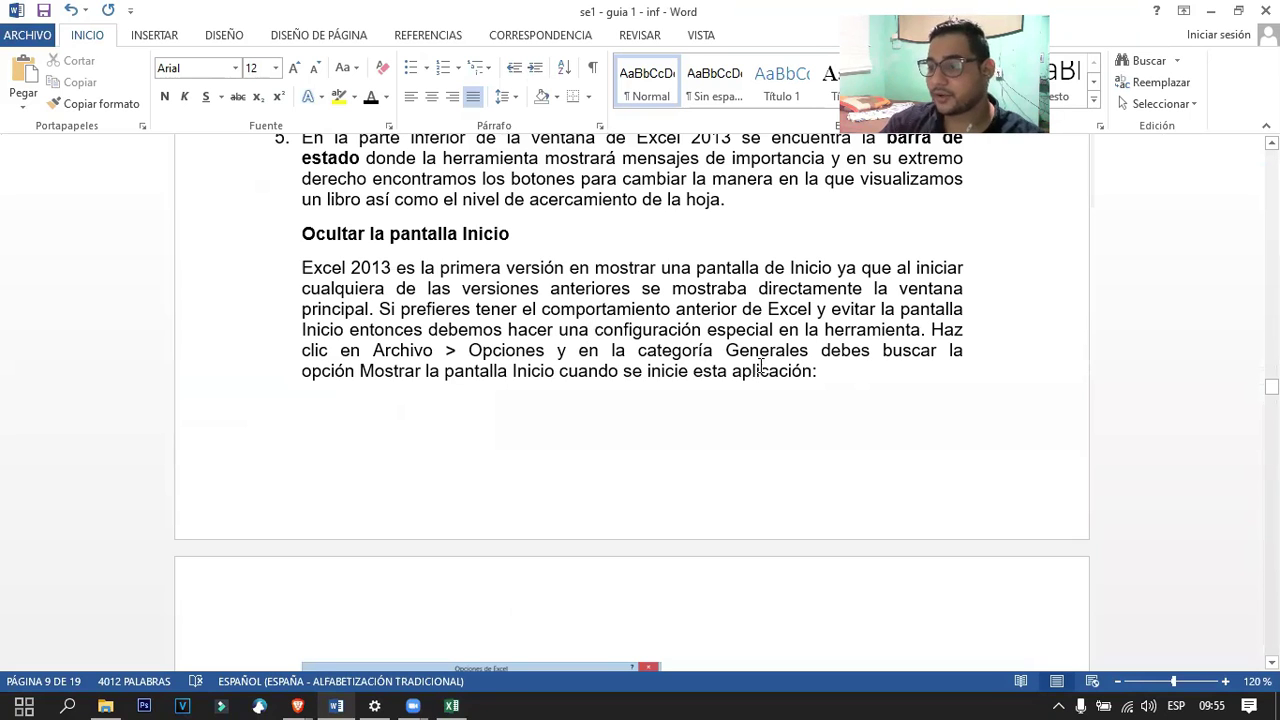
scroll(737, 360, "down", 10)
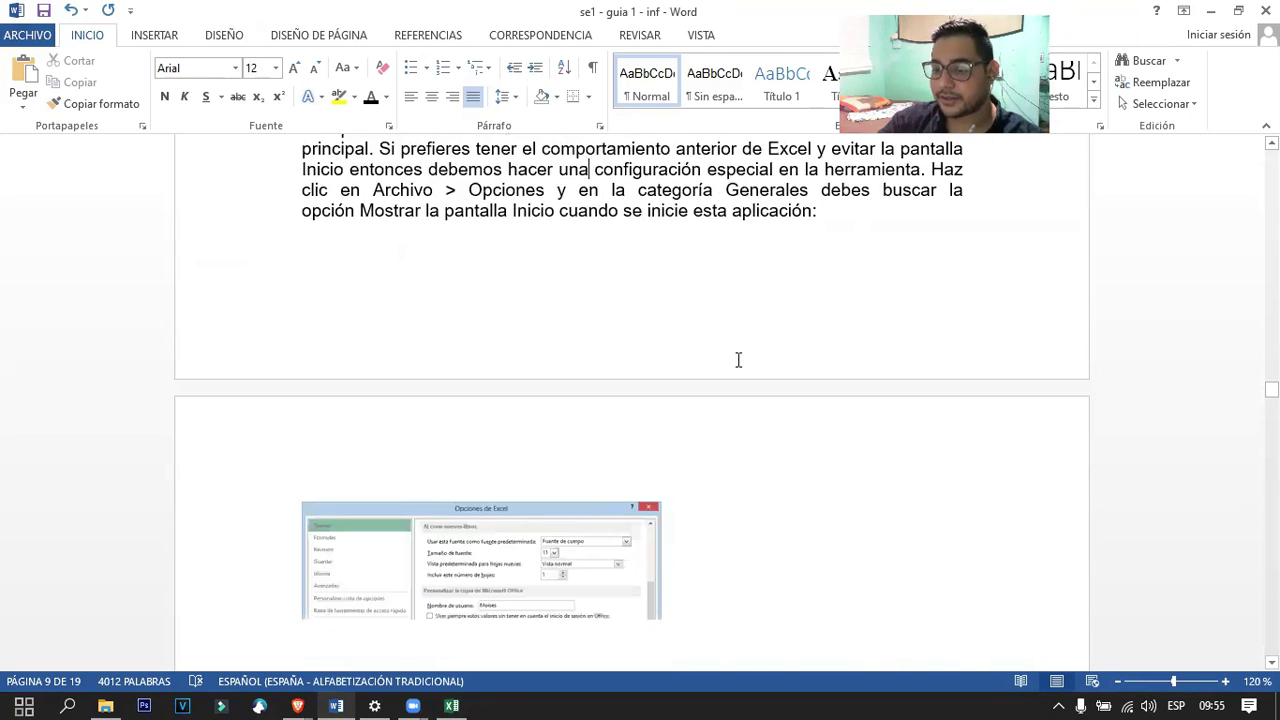
scroll(508, 385, "up", 7, "ctrl")
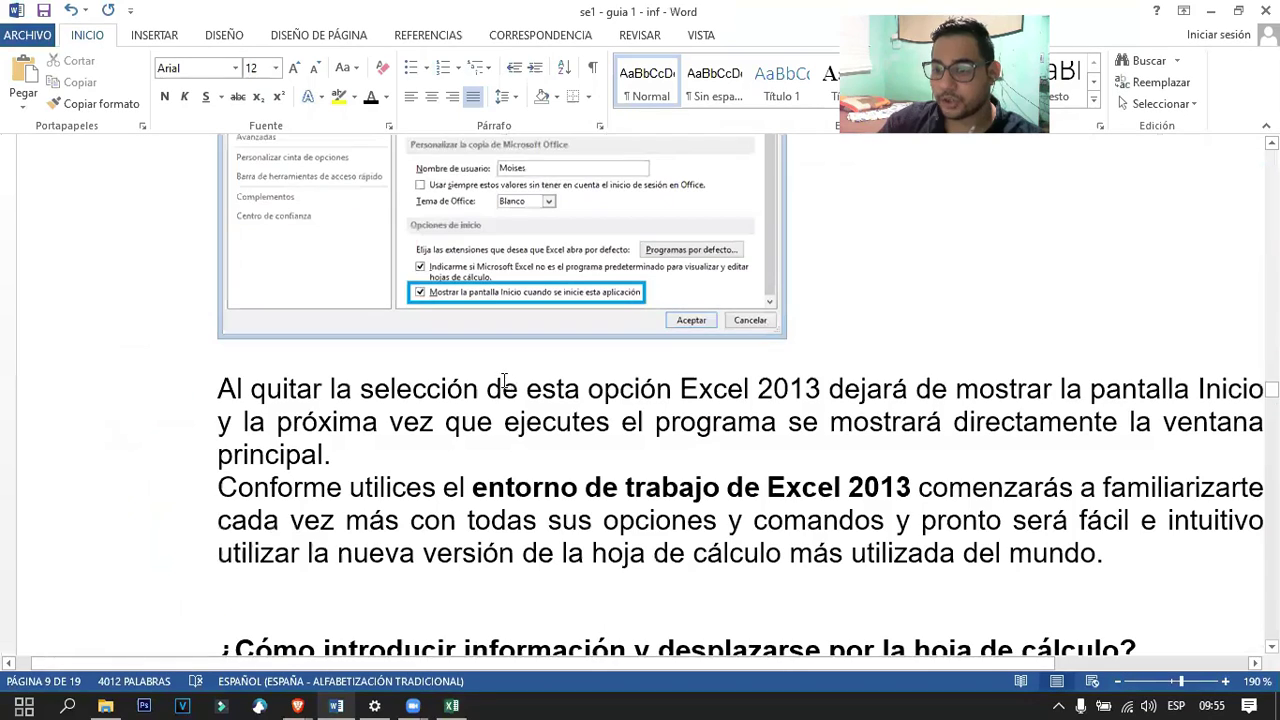
scroll(508, 385, "up", 4, "ctrl")
scroll(770, 420, "up", 5)
scroll(770, 420, "down", 5)
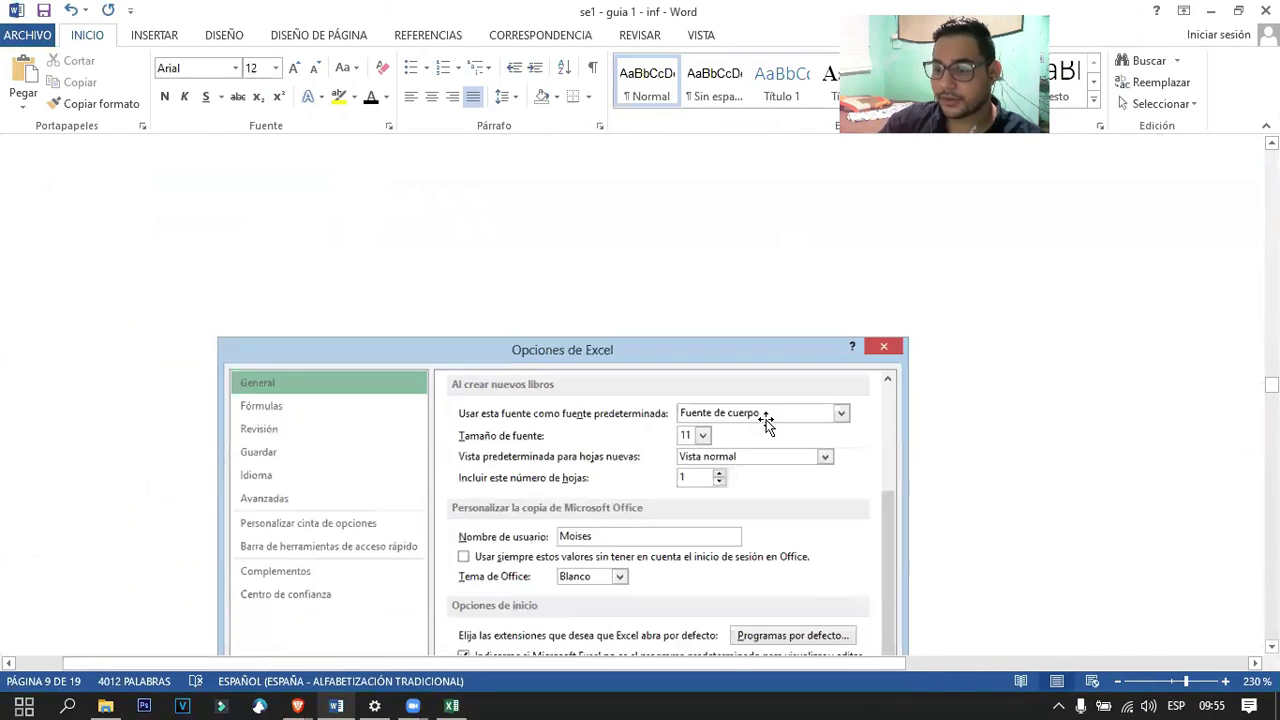
left_click(451, 706)
Turn off 'Mostrar la pantalla Inicio' in Excel Options > General, then close Excel.
right_click(108, 57)
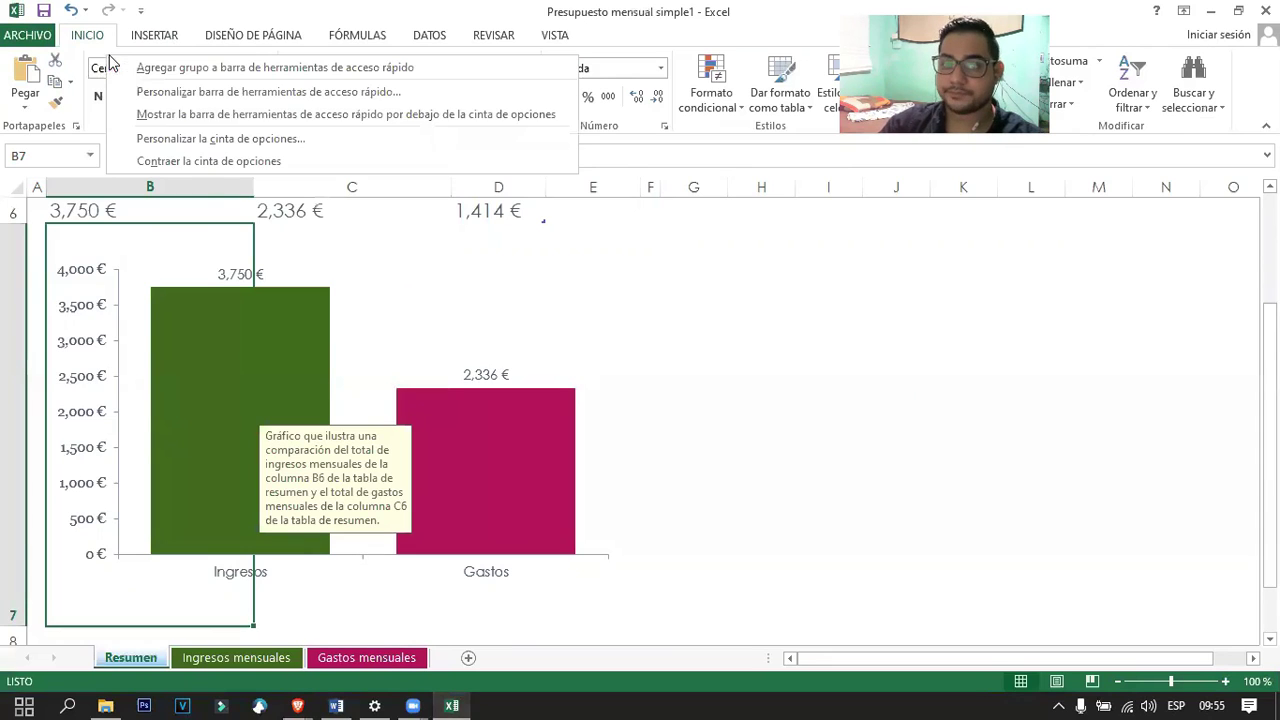
left_click(205, 140)
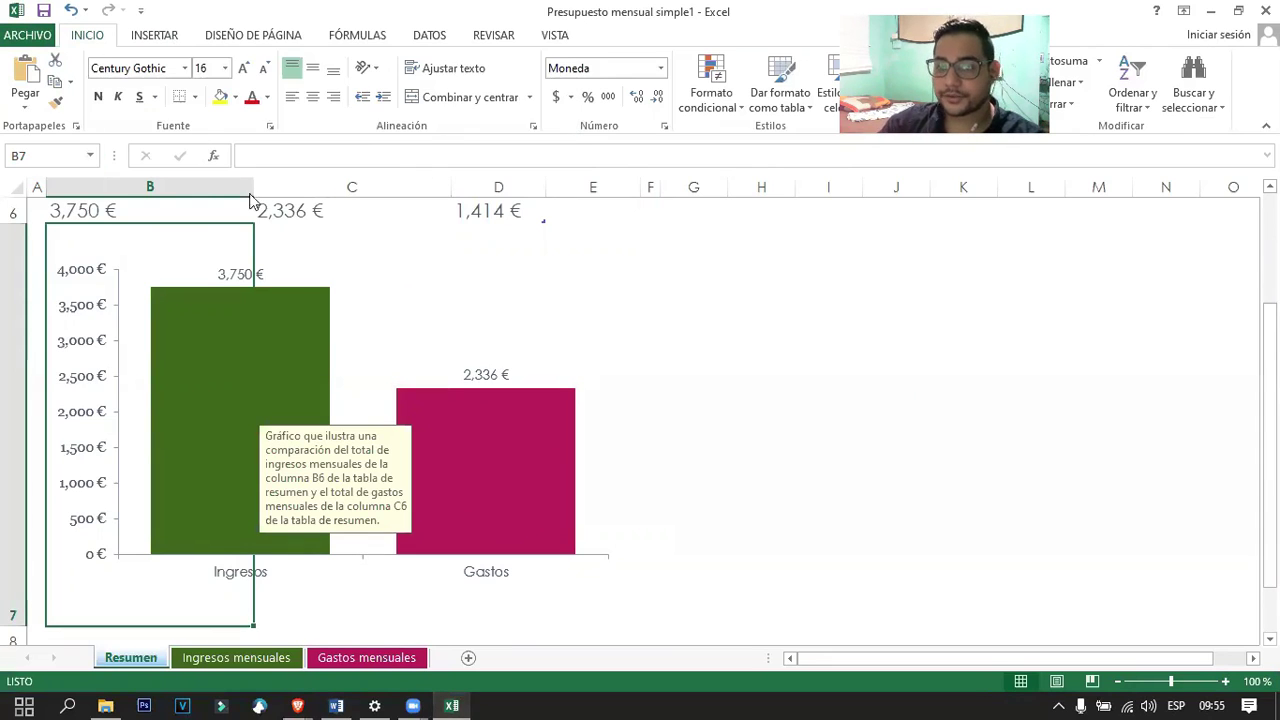
left_click(268, 307)
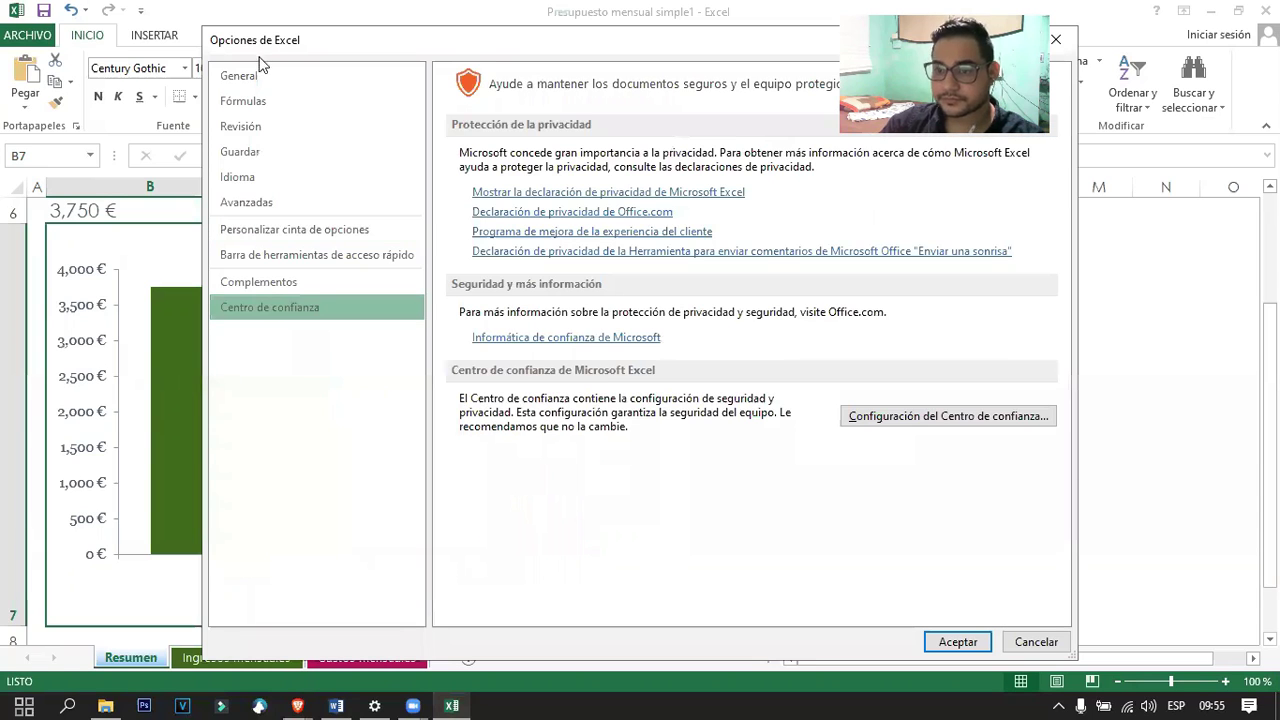
left_click(252, 77)
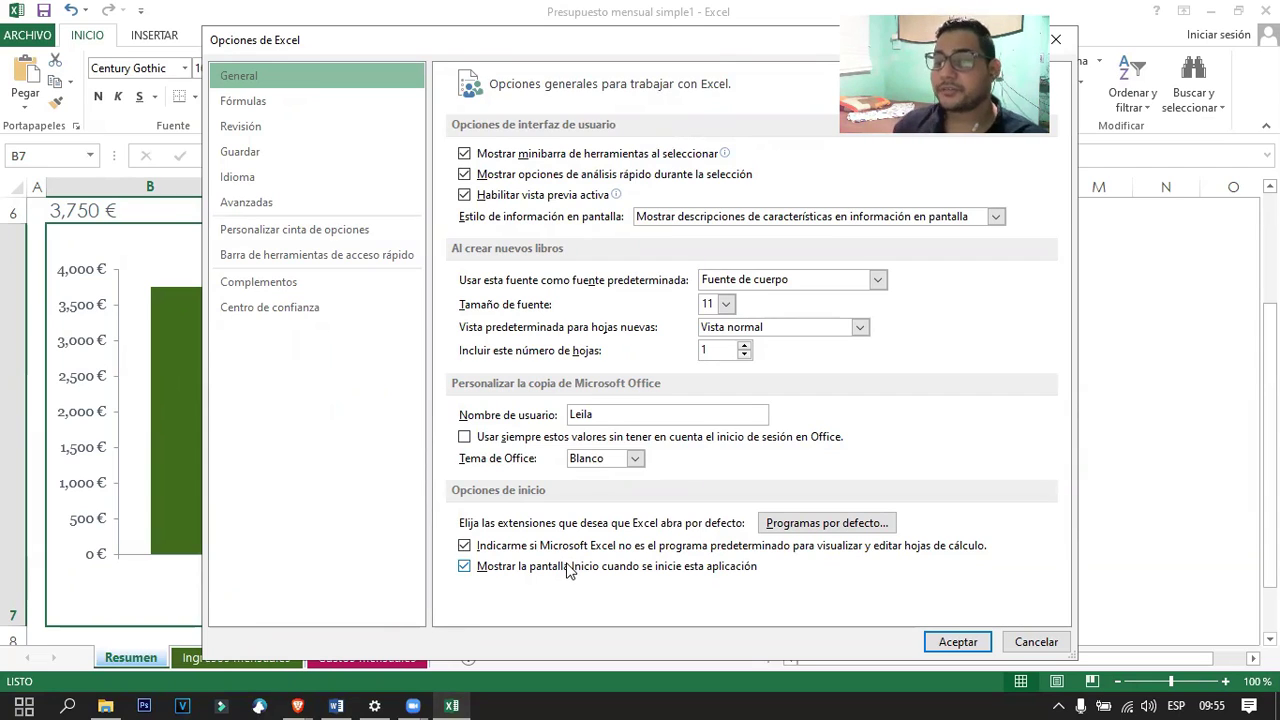
left_click(958, 641)
left_click(1265, 11)
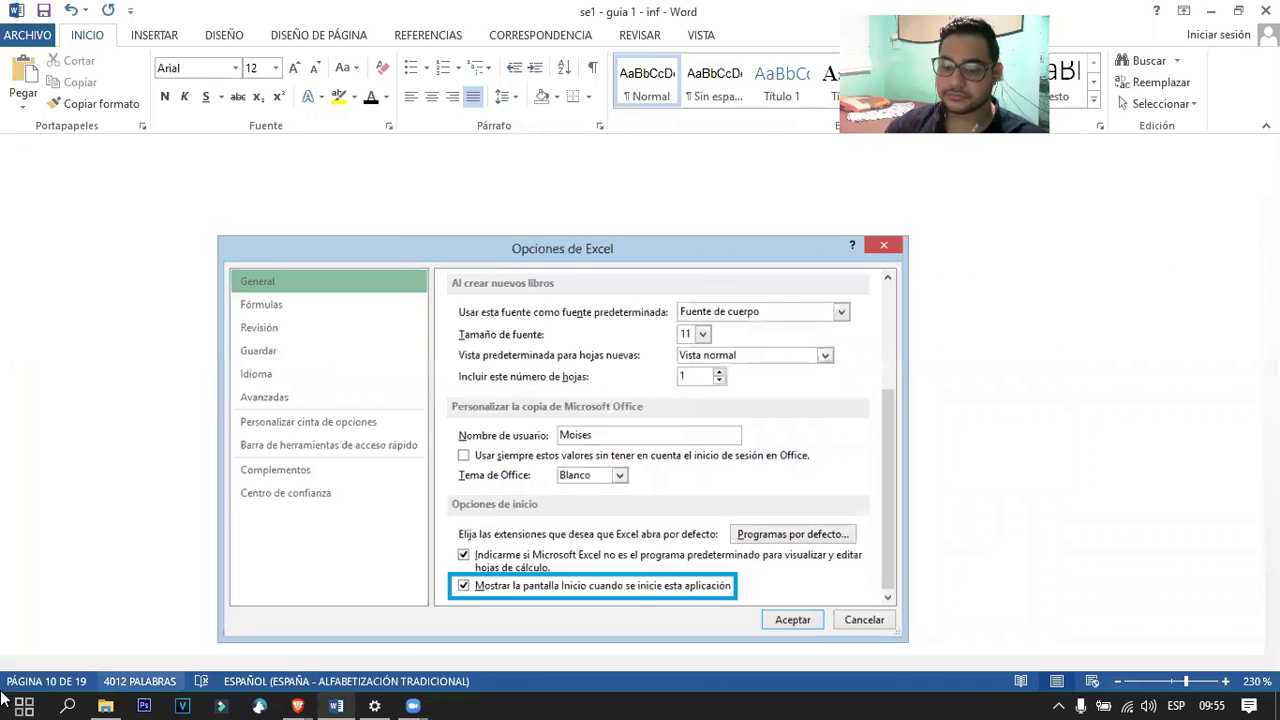
left_click(24, 706)
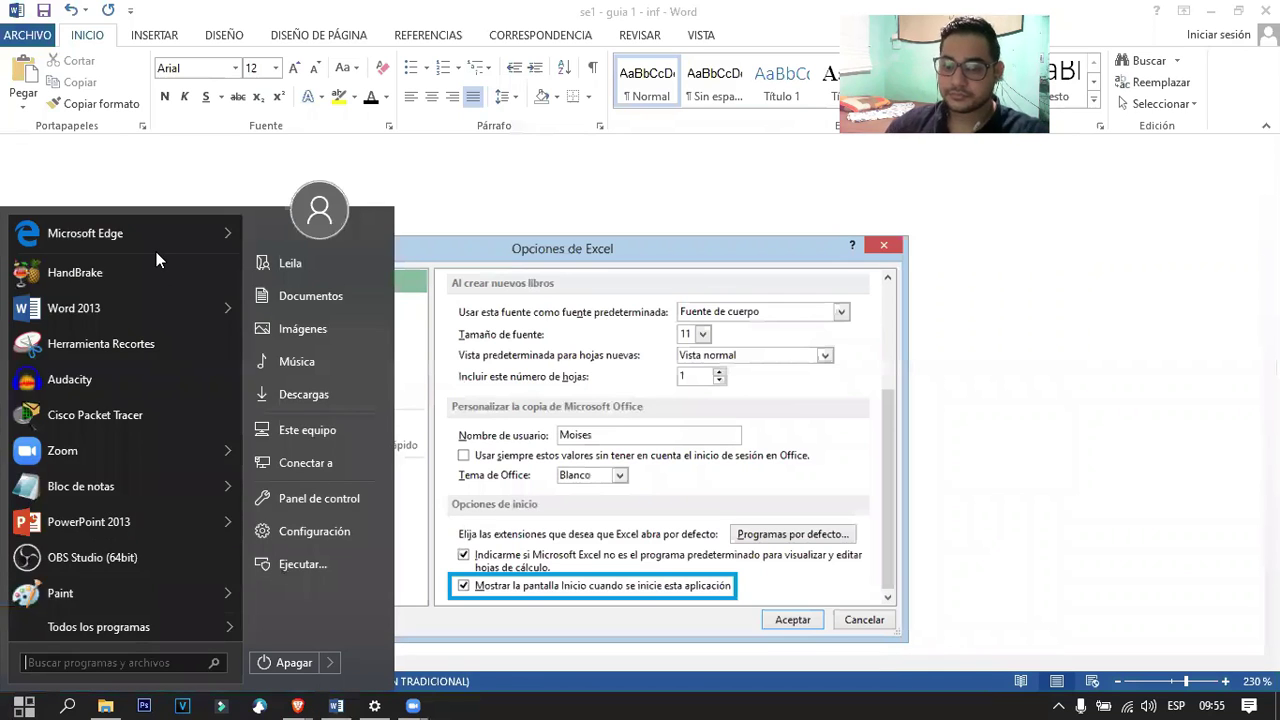
Relaunch Excel, re-enable 'Mostrar la pantalla Inicio' in Options > General, and close it.
type("ex")
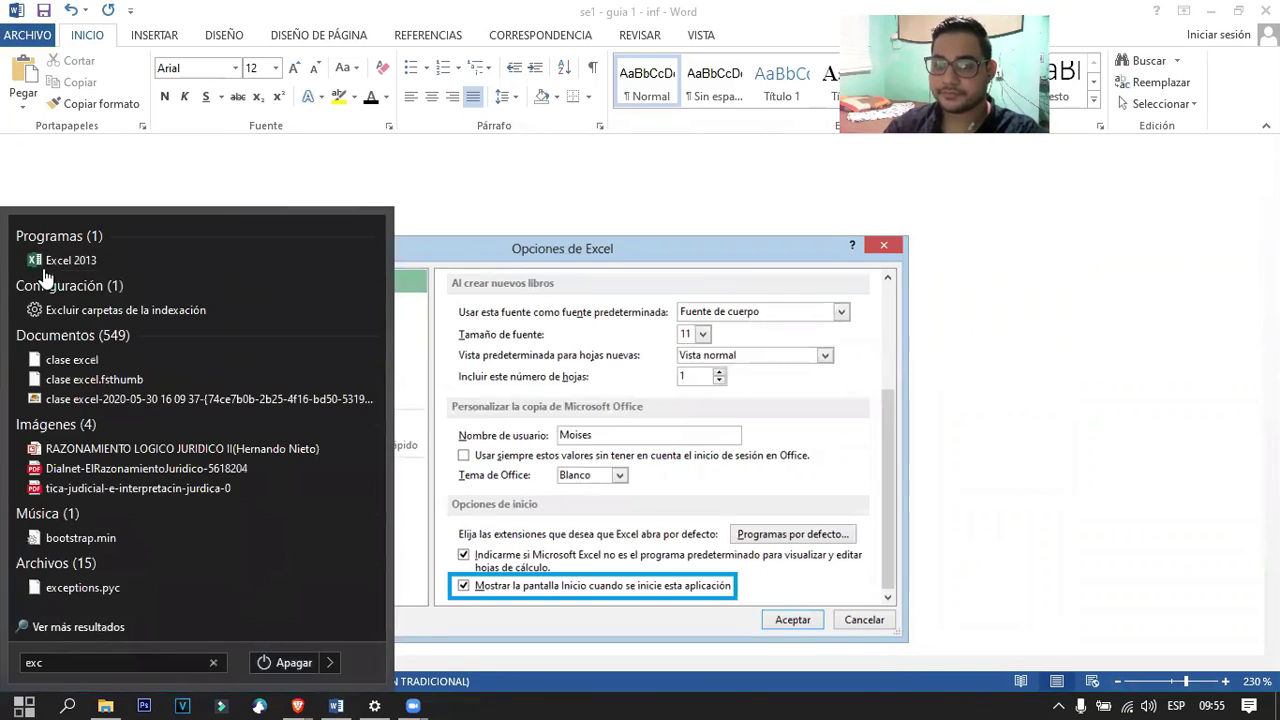
type("c")
key("Return")
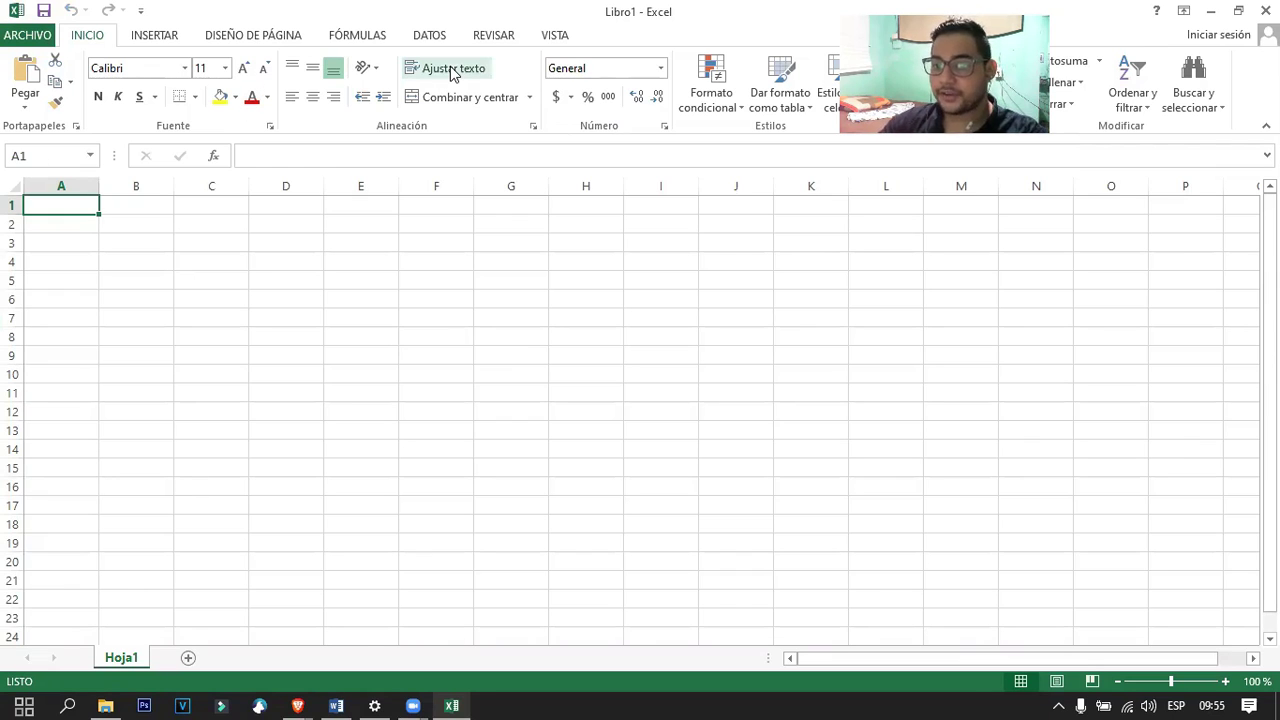
right_click(116, 130)
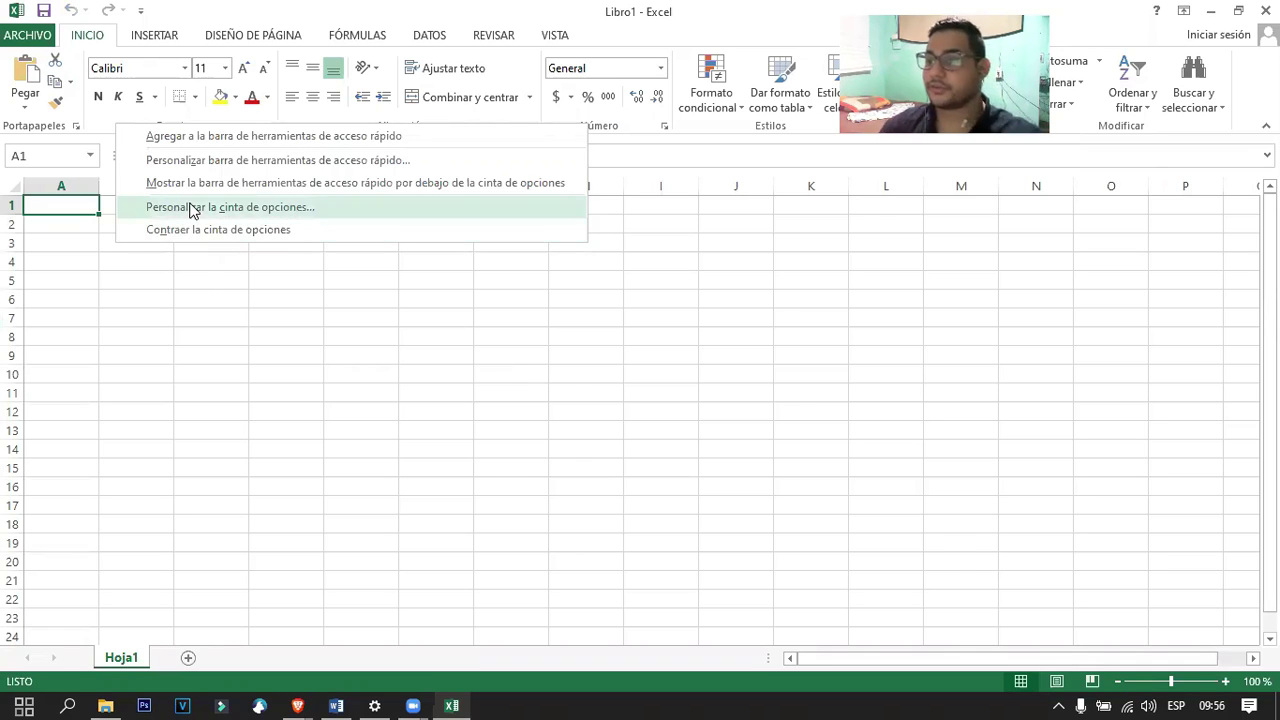
left_click(191, 206)
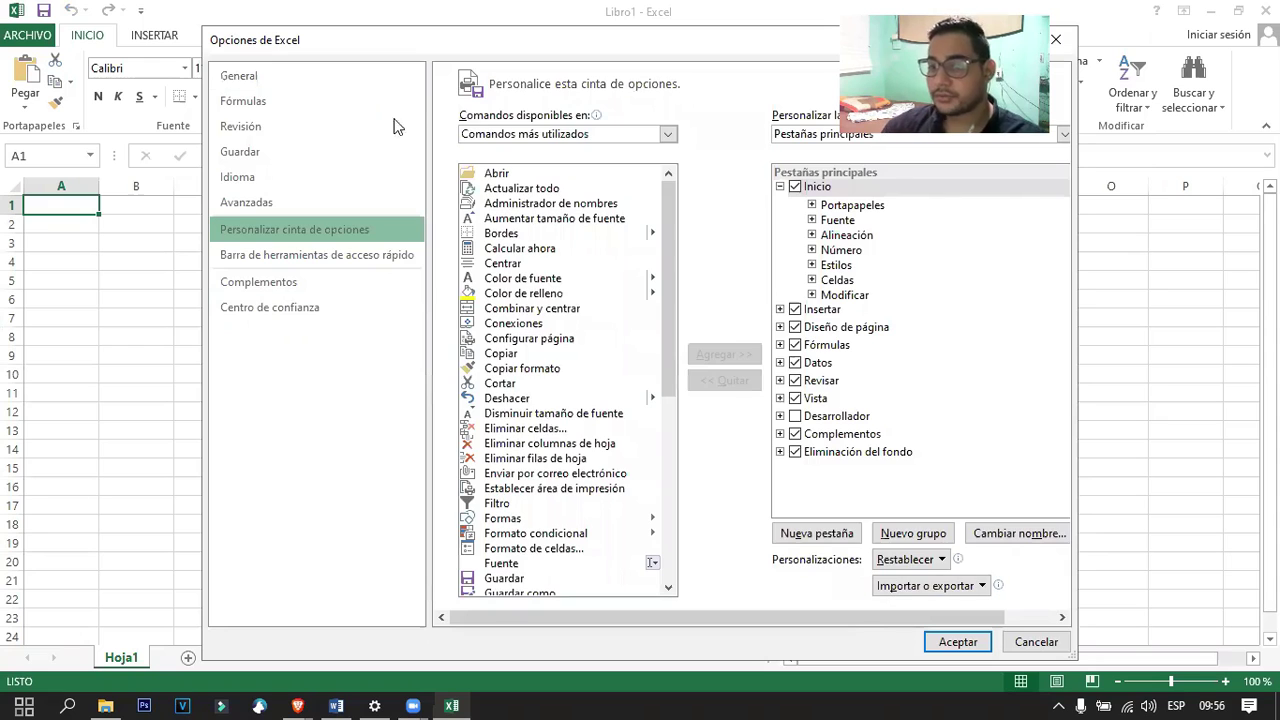
left_click(285, 75)
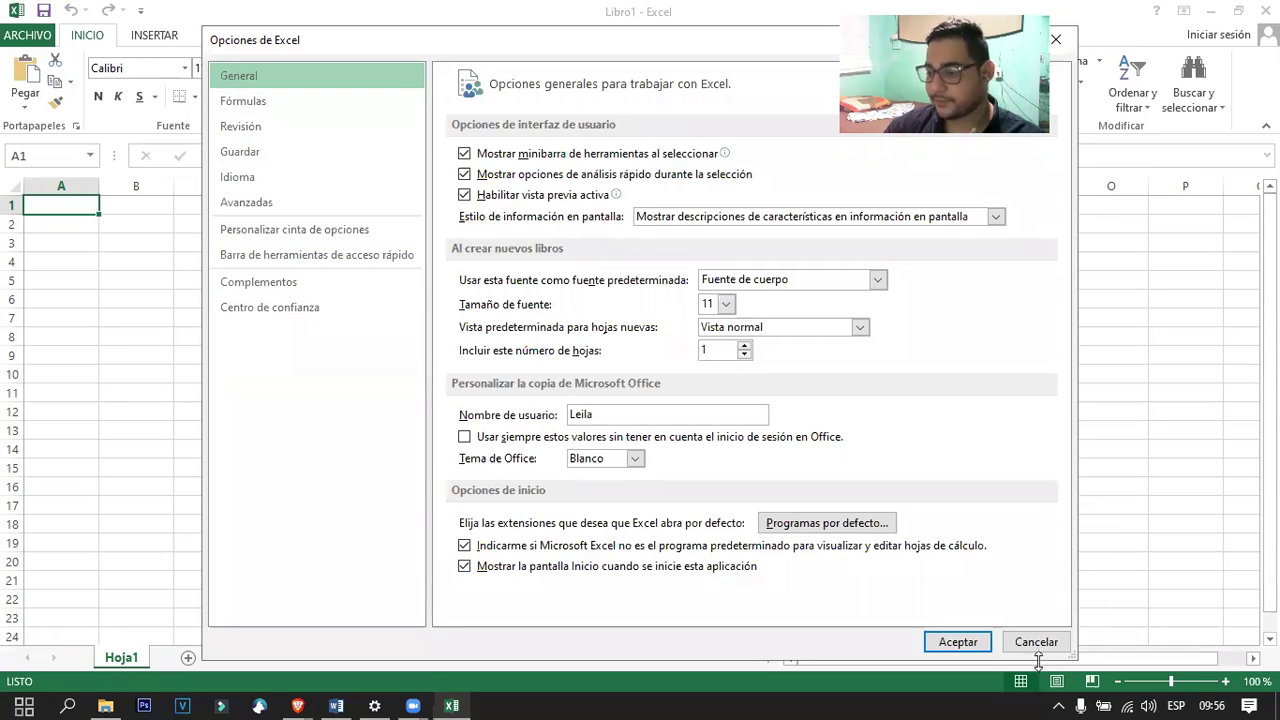
left_click(972, 641)
left_click(1265, 10)
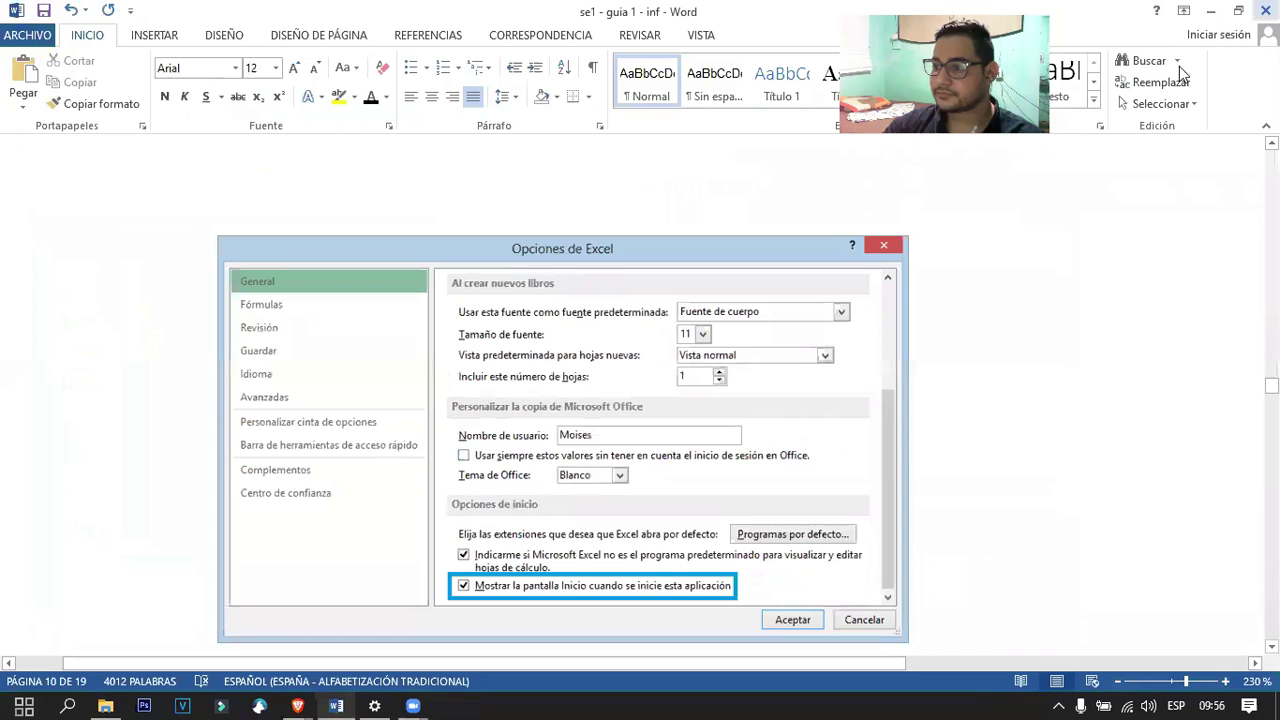
Start Excel again from the Start menu and create a blank Libro1 workbook.
key("super")
type("ex")
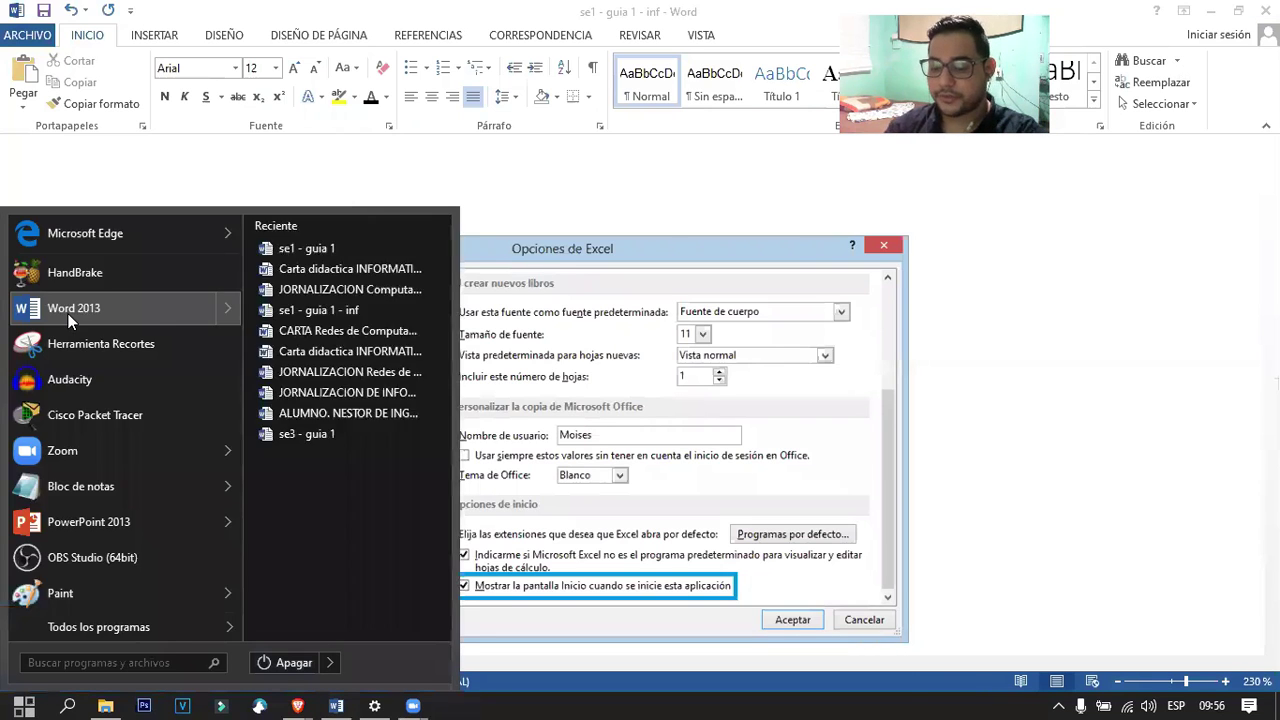
type("cel")
left_click(88, 262)
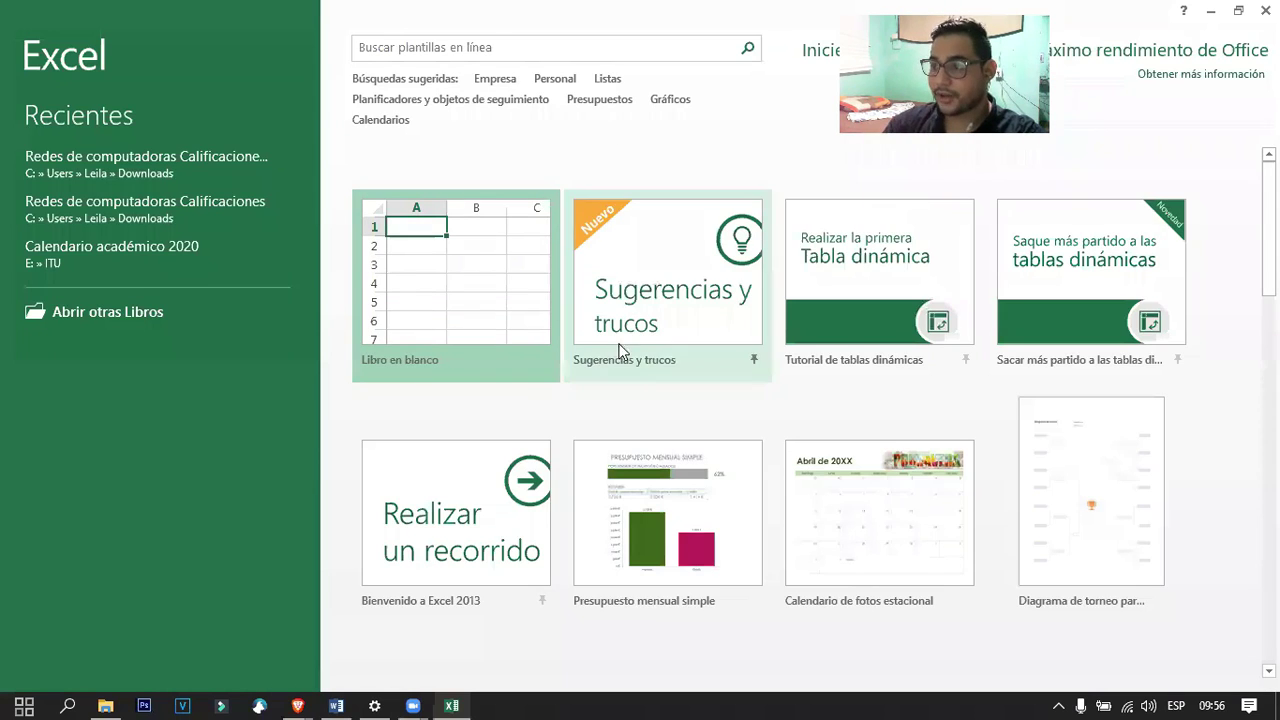
left_click(520, 329)
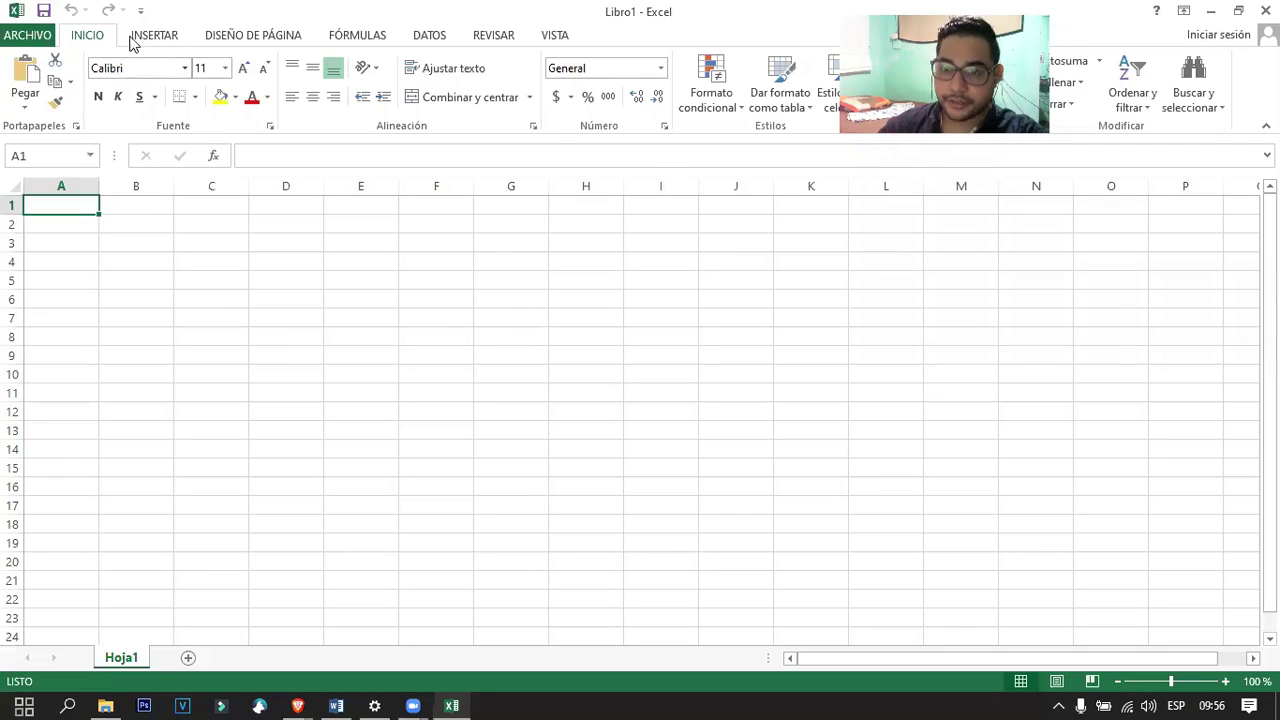
Review the General options without changes, then minimize Excel.
right_click(100, 40)
left_click(140, 100)
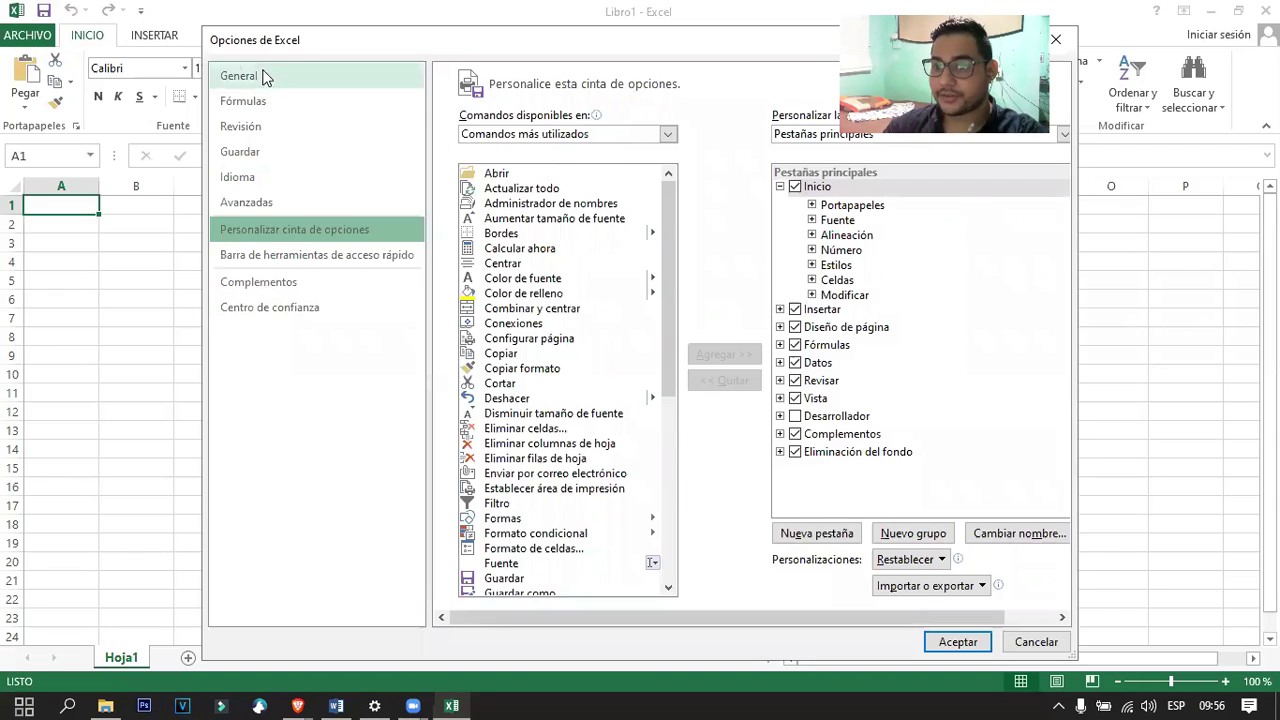
left_click(240, 76)
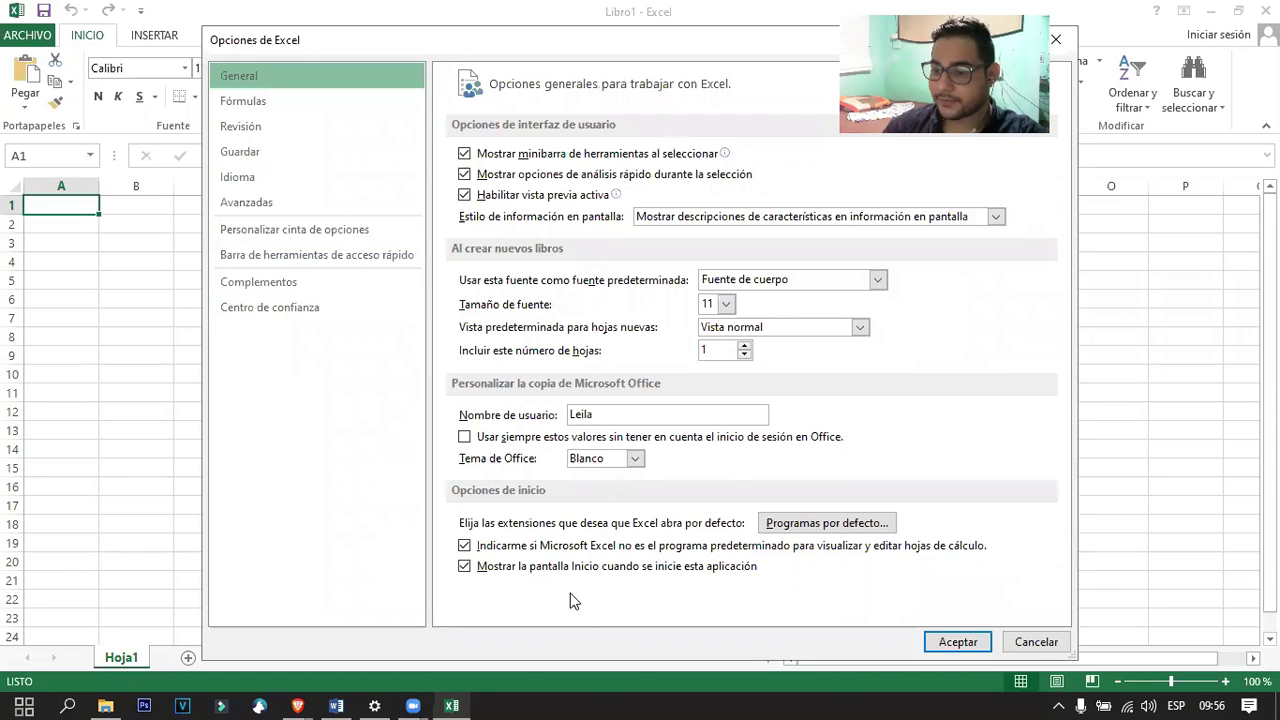
left_click(1050, 650)
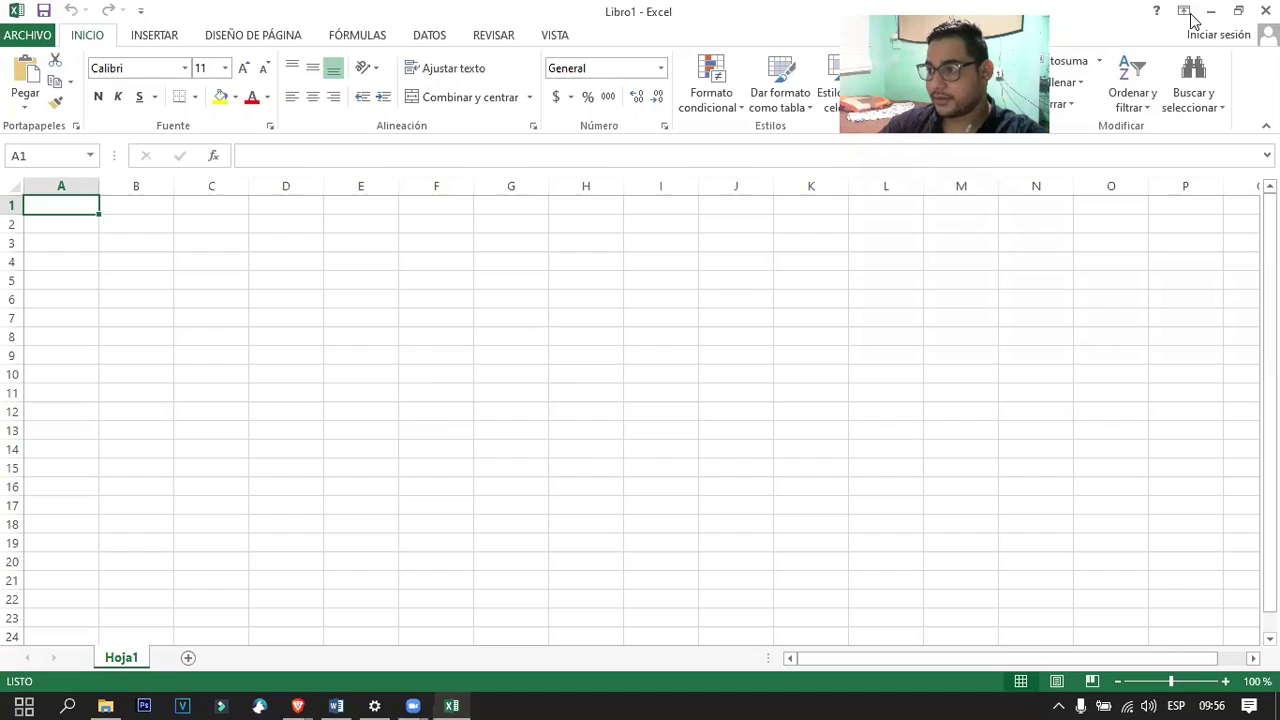
left_click(1210, 11)
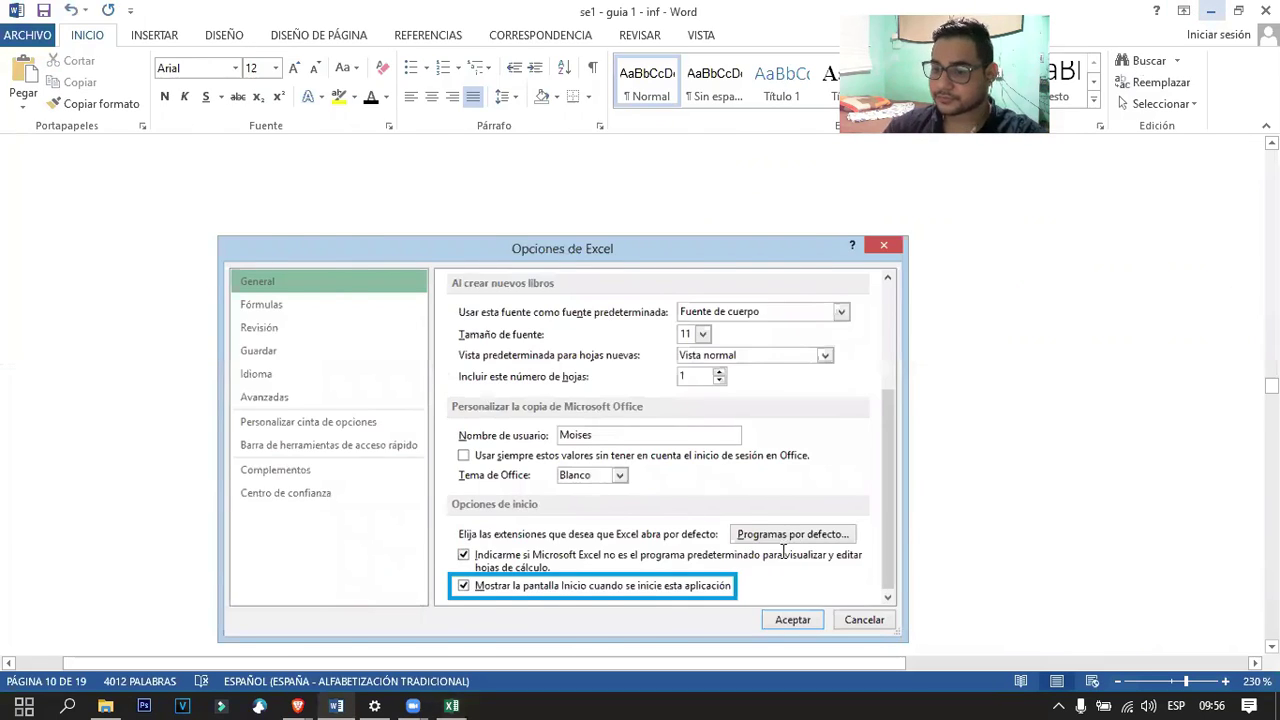
Scroll the Word guide to the MOVIMIENTO/TECLADO movement-keys table.
scroll(770, 480, "down", 8, "ctrl")
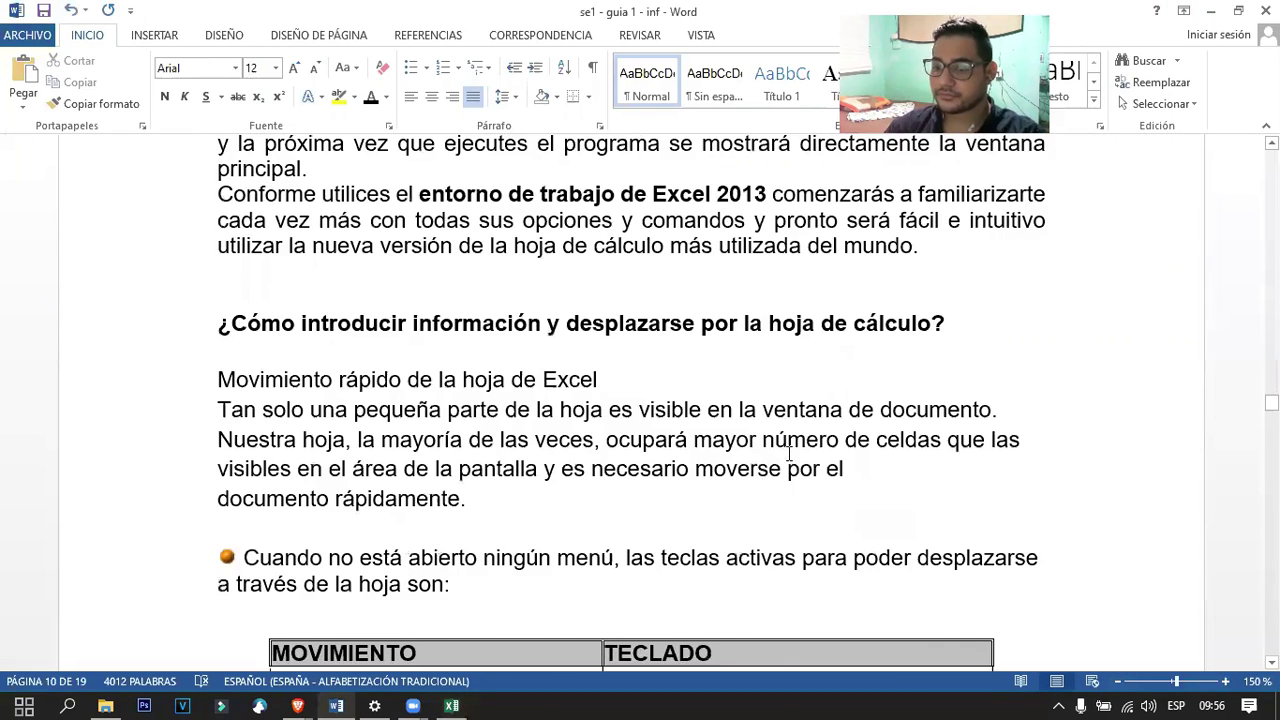
scroll(790, 458, "up", 3)
scroll(778, 378, "down", 5)
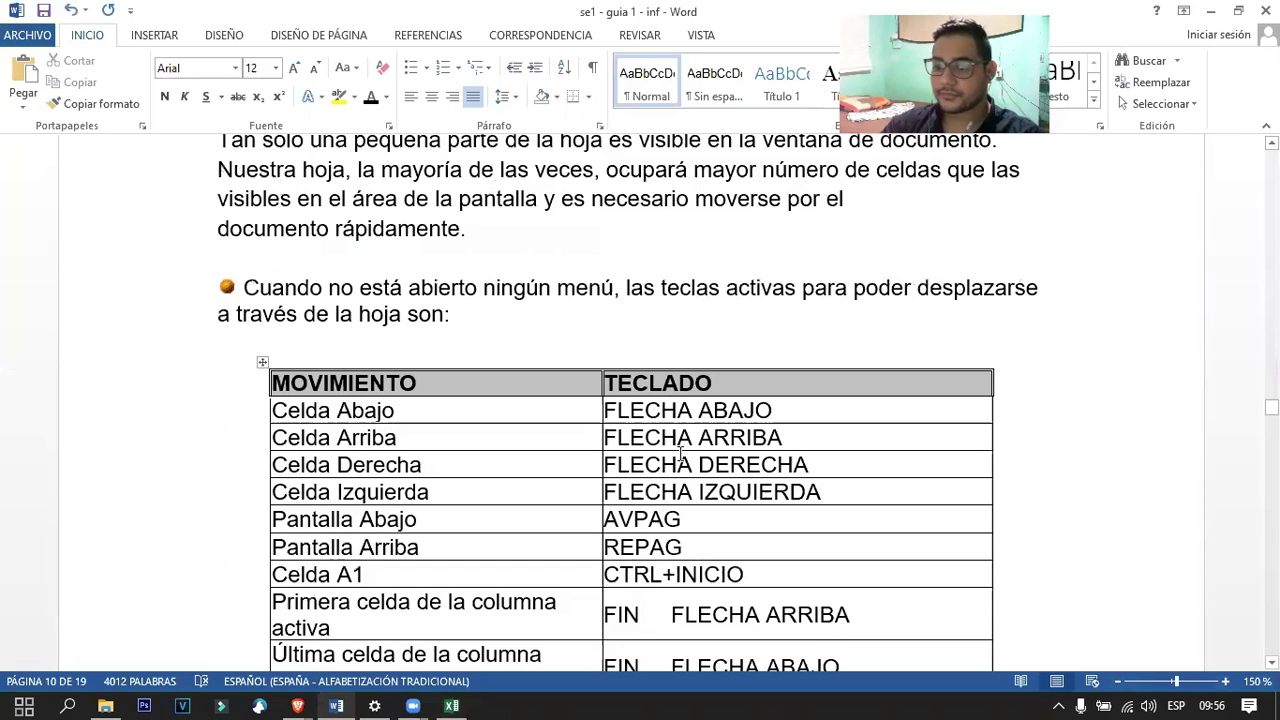
left_click(438, 312)
scroll(470, 320, "up", 3)
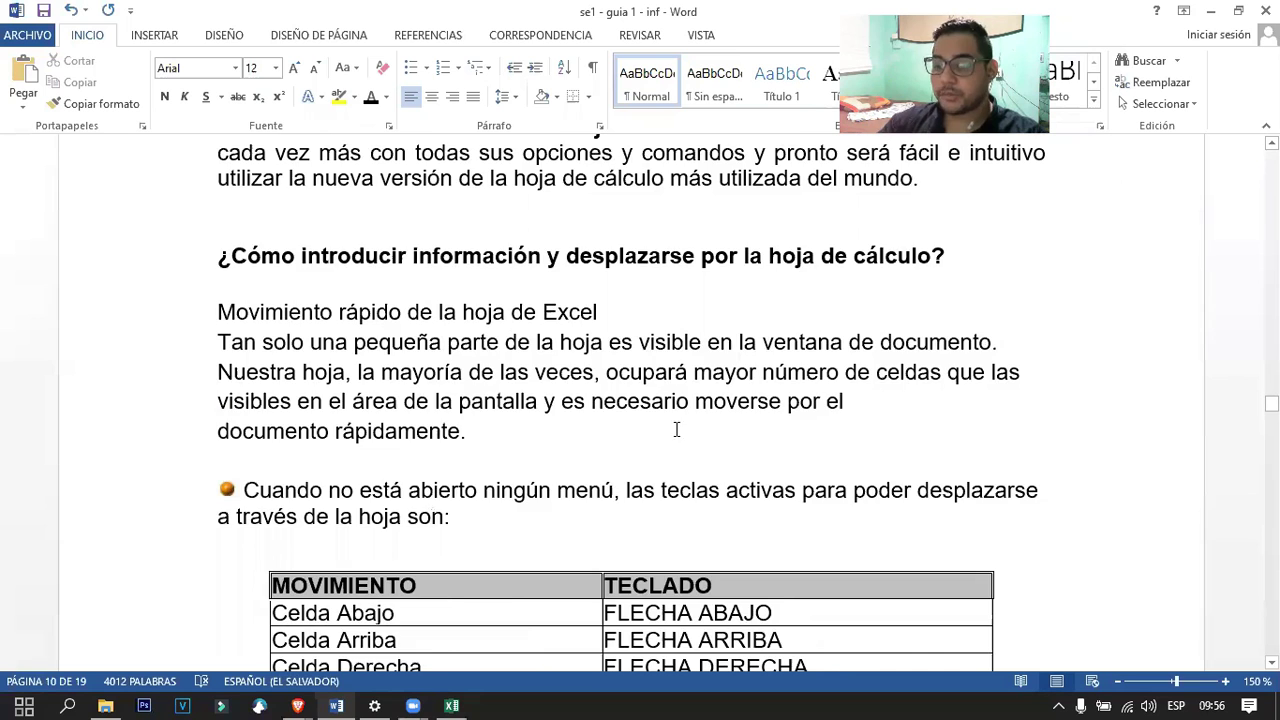
scroll(676, 430, "down", 3)
Review the shortcuts table, then minimize Word to return to Excel's blank workbook.
left_click(664, 342)
scroll(643, 400, "down", 2)
scroll(641, 432, "up", 4)
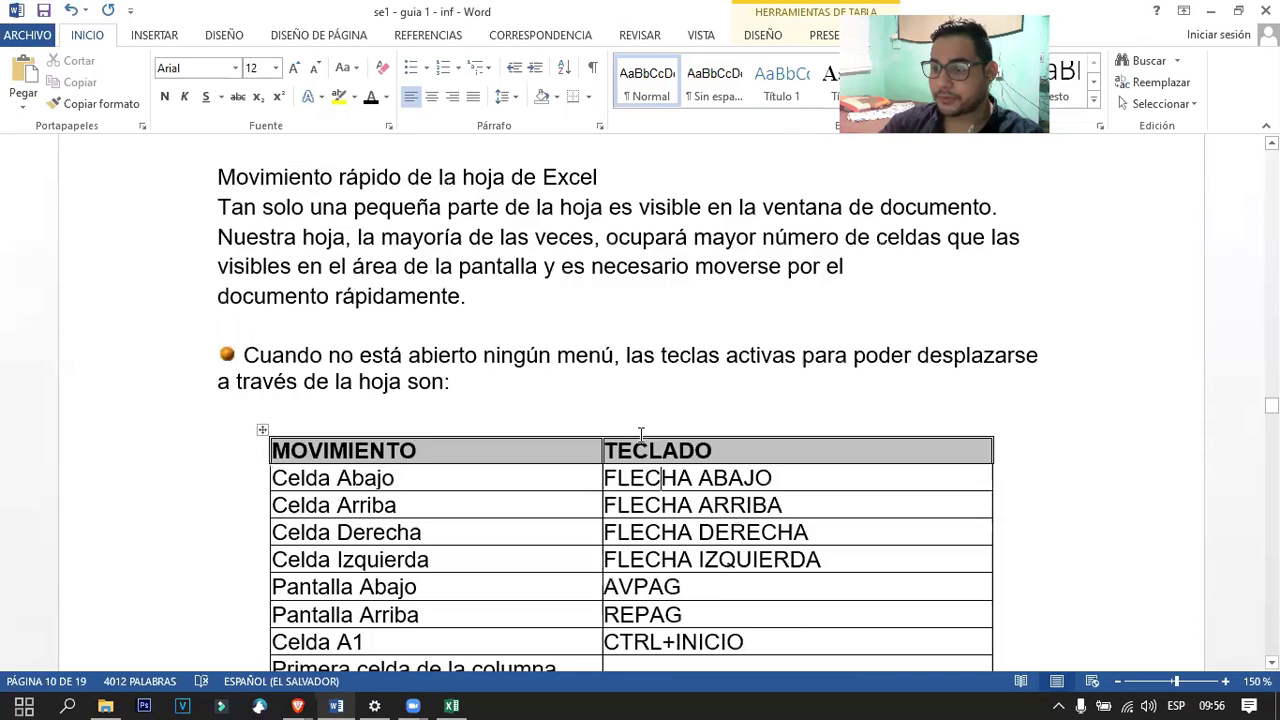
scroll(729, 457, "down", 4)
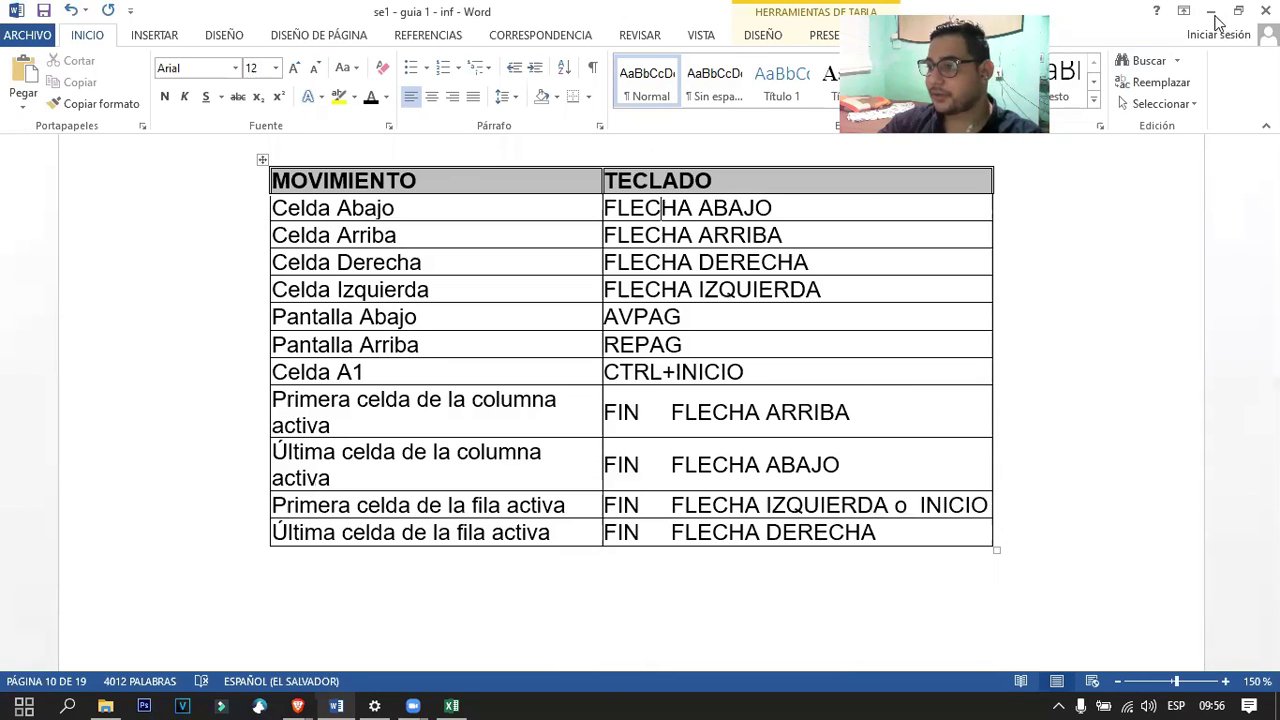
left_click(1212, 12)
left_click(451, 705)
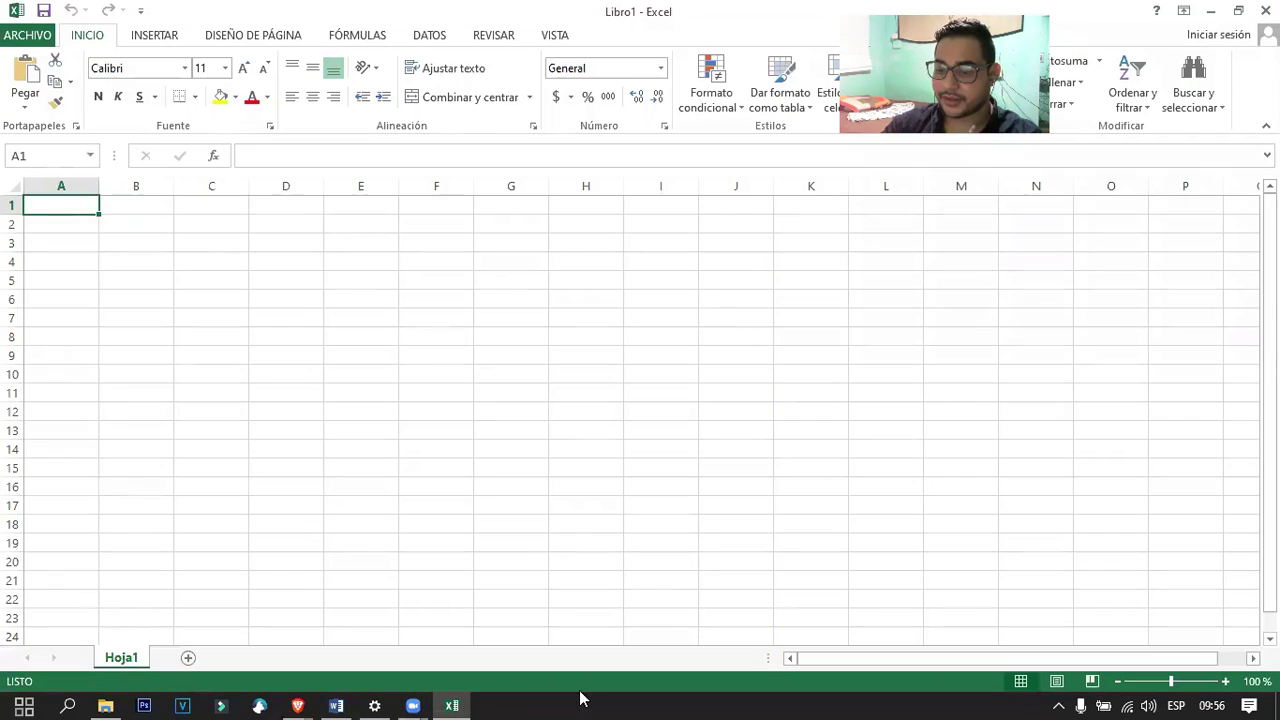
left_click(172, 243)
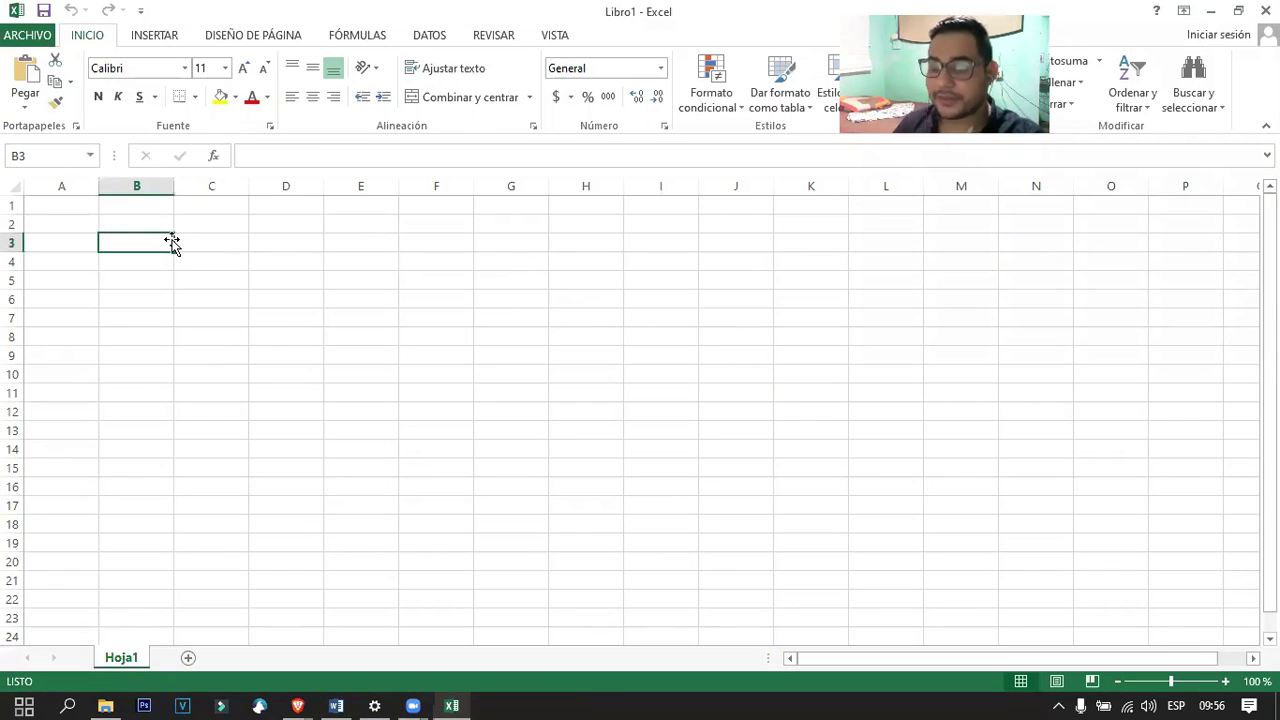
key("Right")
key("Right")
key("Right")
key("Right")
key("Right")
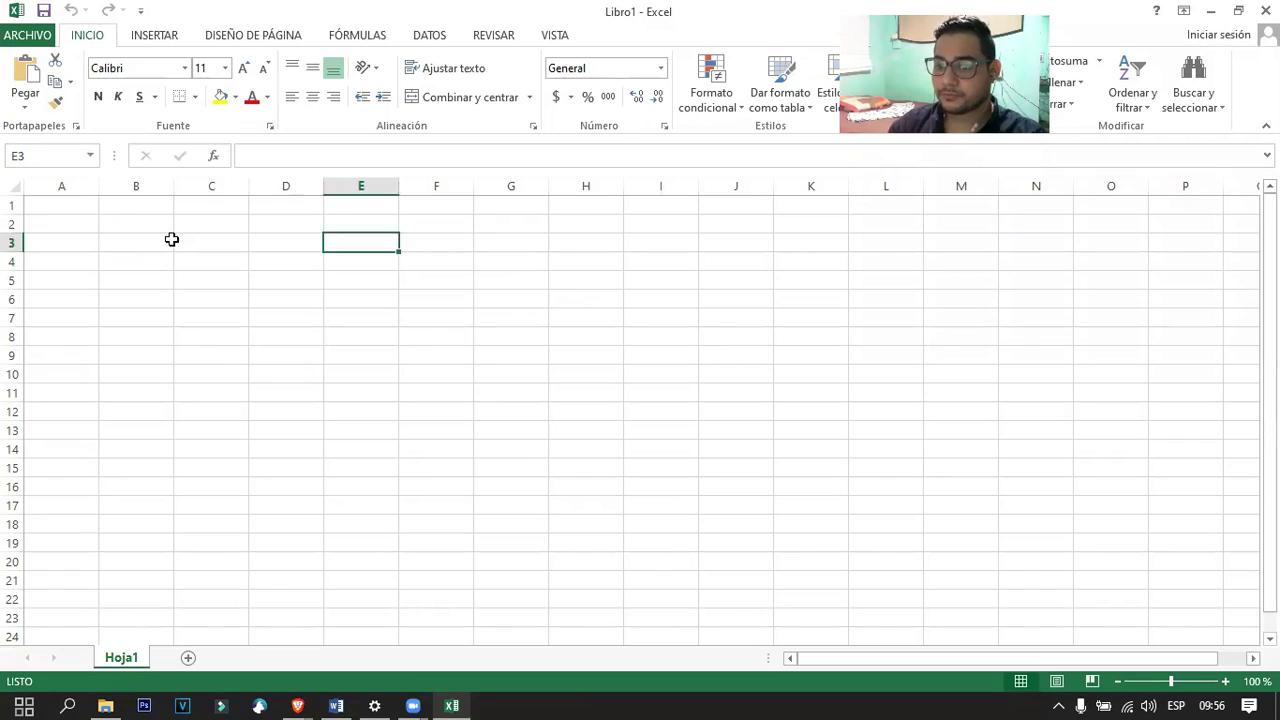
key("Left")
key("Left")
key("Left")
key("Down")
key("Down")
key("Down")
key("Down")
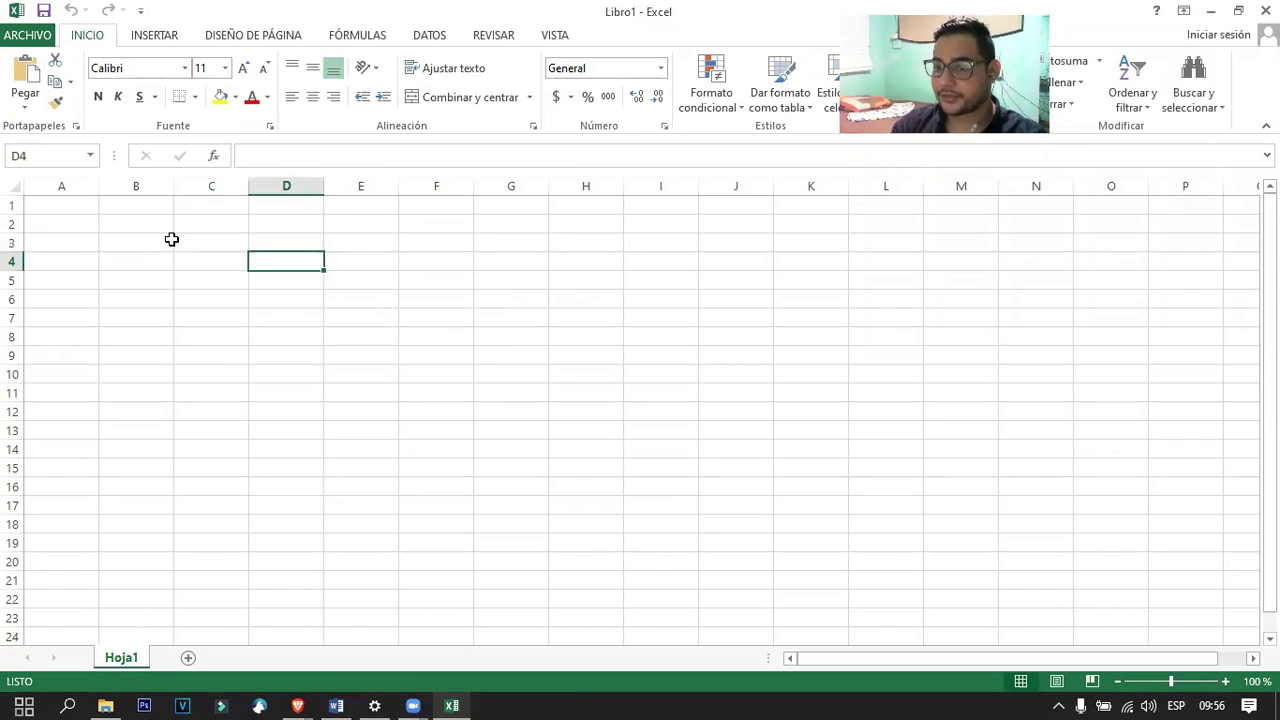
key("Right")
key("Right")
key("Right")
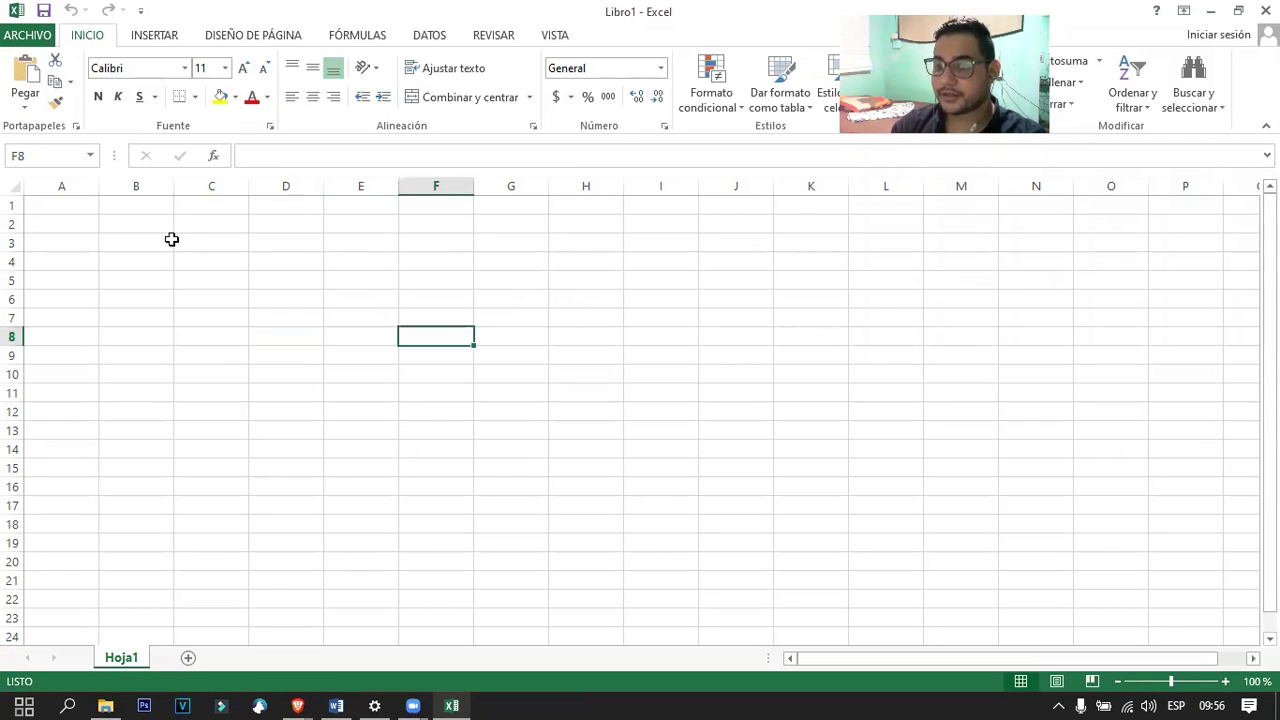
key("Down")
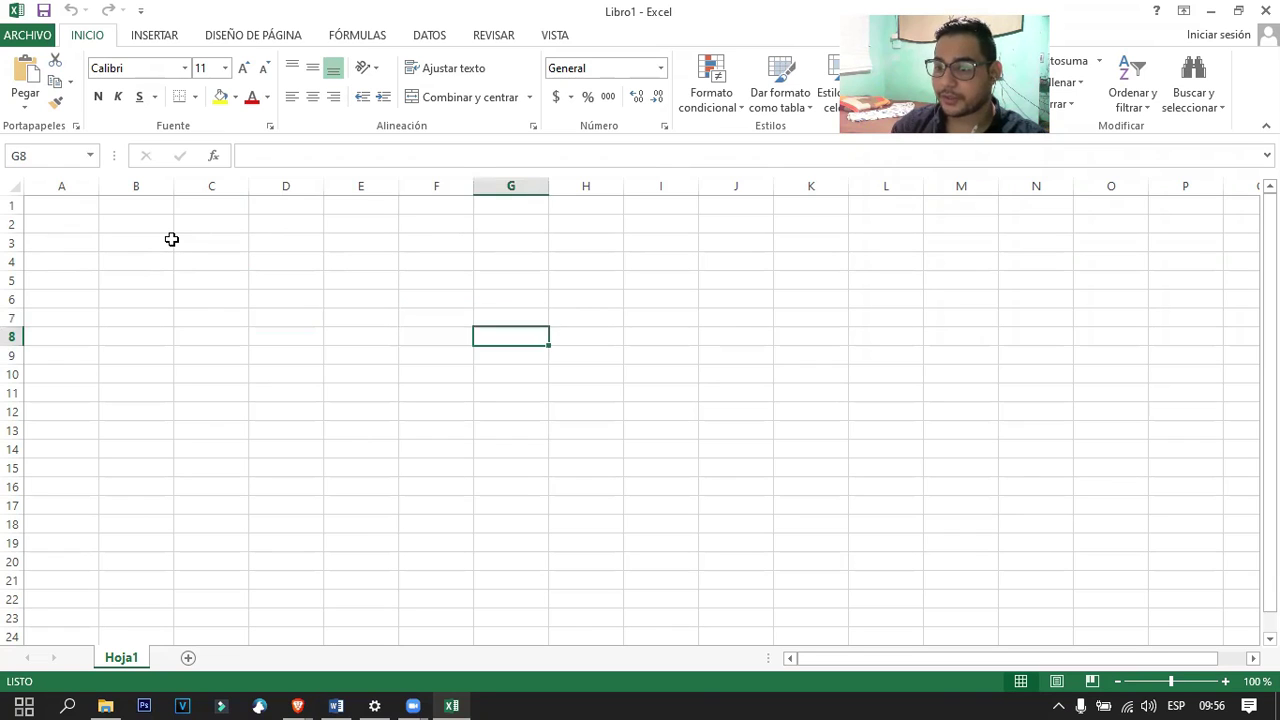
key("Up")
key("Left")
key("Right")
key("Down")
key("Left")
key("Up")
key("Right")
type("jadlfjalkjd")
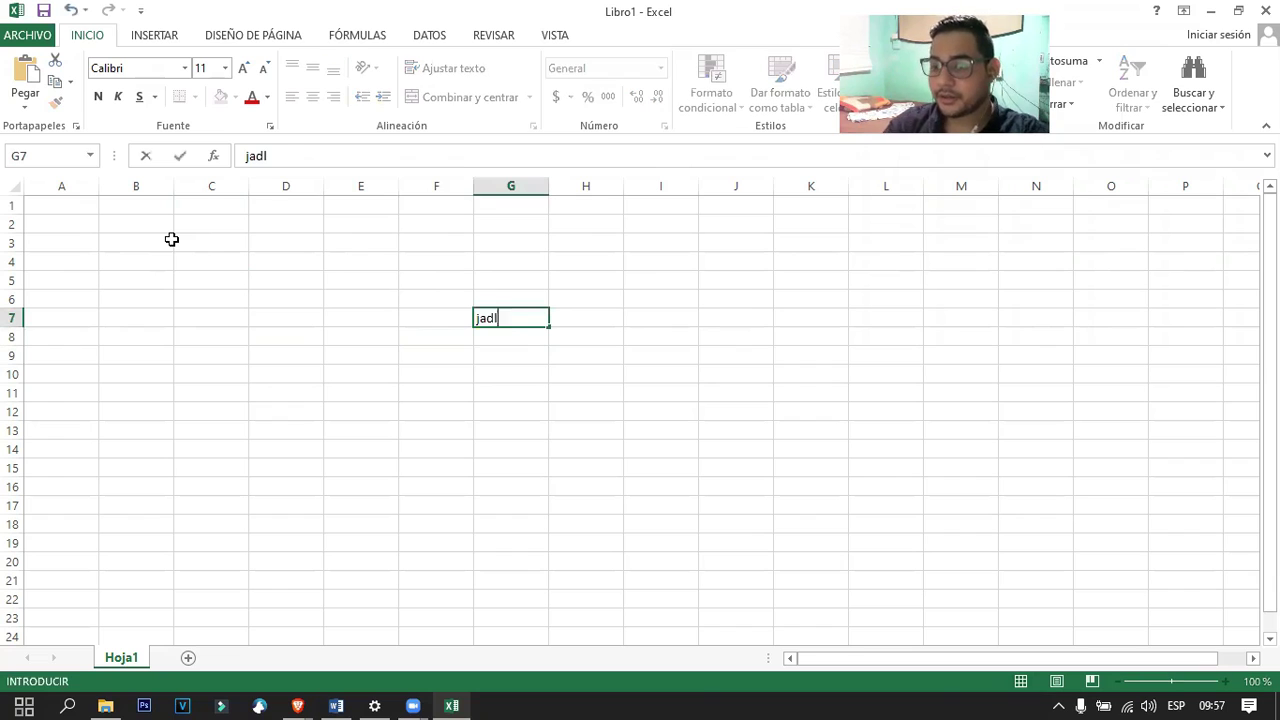
key("BackSpace")
key("BackSpace")
key("BackSpace")
key("BackSpace")
key("BackSpace")
key("BackSpace")
key("BackSpace")
key("BackSpace")
key("BackSpace")
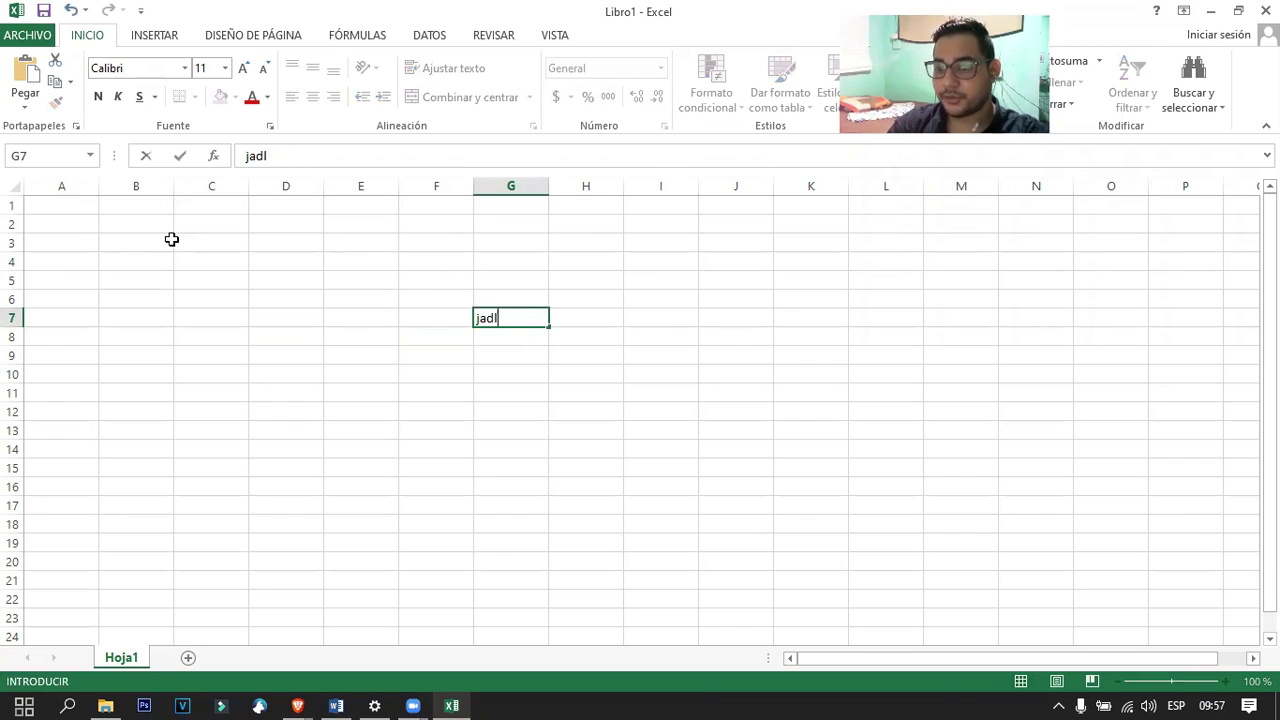
key("Tab")
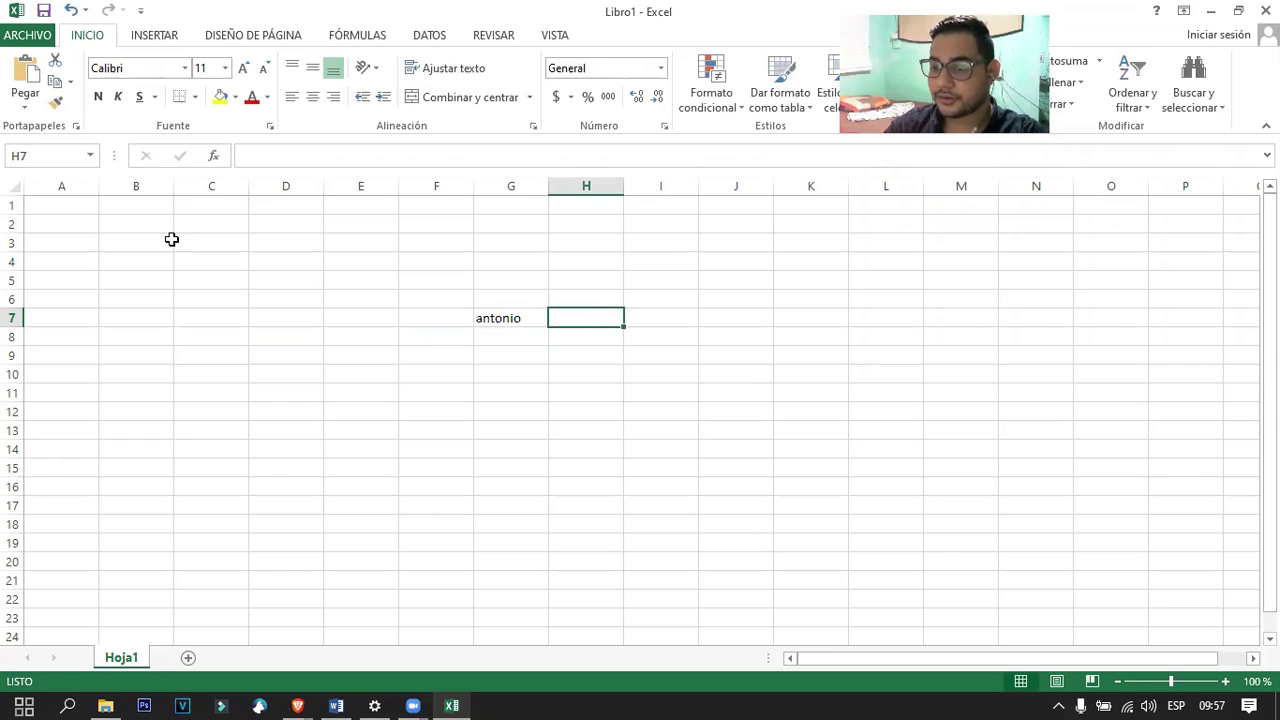
key("Tab")
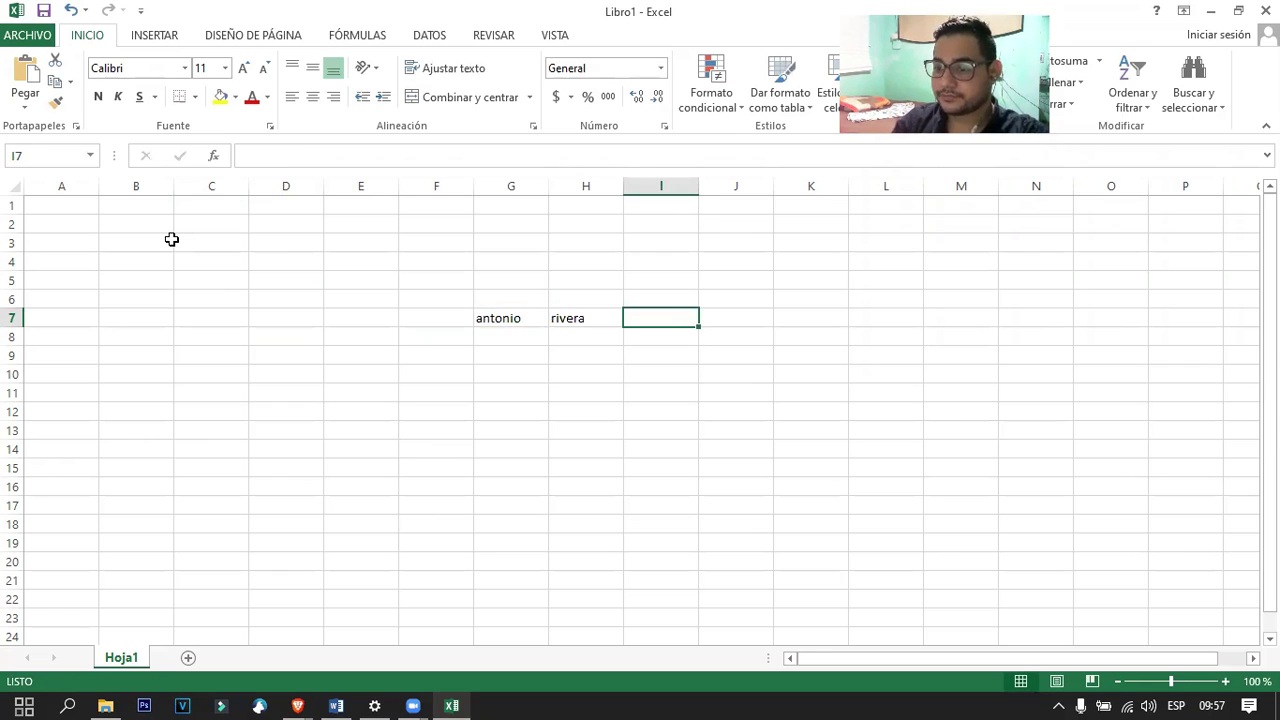
Enter 'ing' in F7 and move back and forth between F7, G7 and H7.
key("Left")
key("Left")
key("Left")
type("ing")
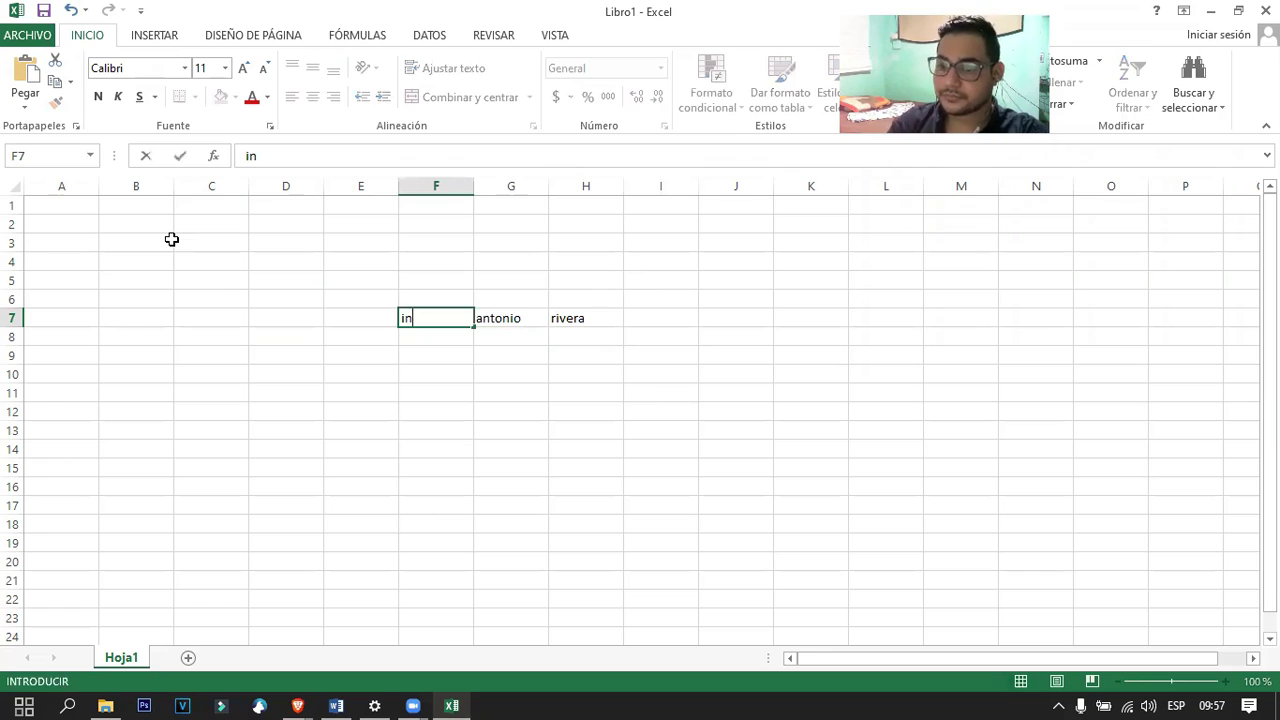
key("Tab")
key("Left")
key("Right")
key("Left")
key("Right")
key("Right")
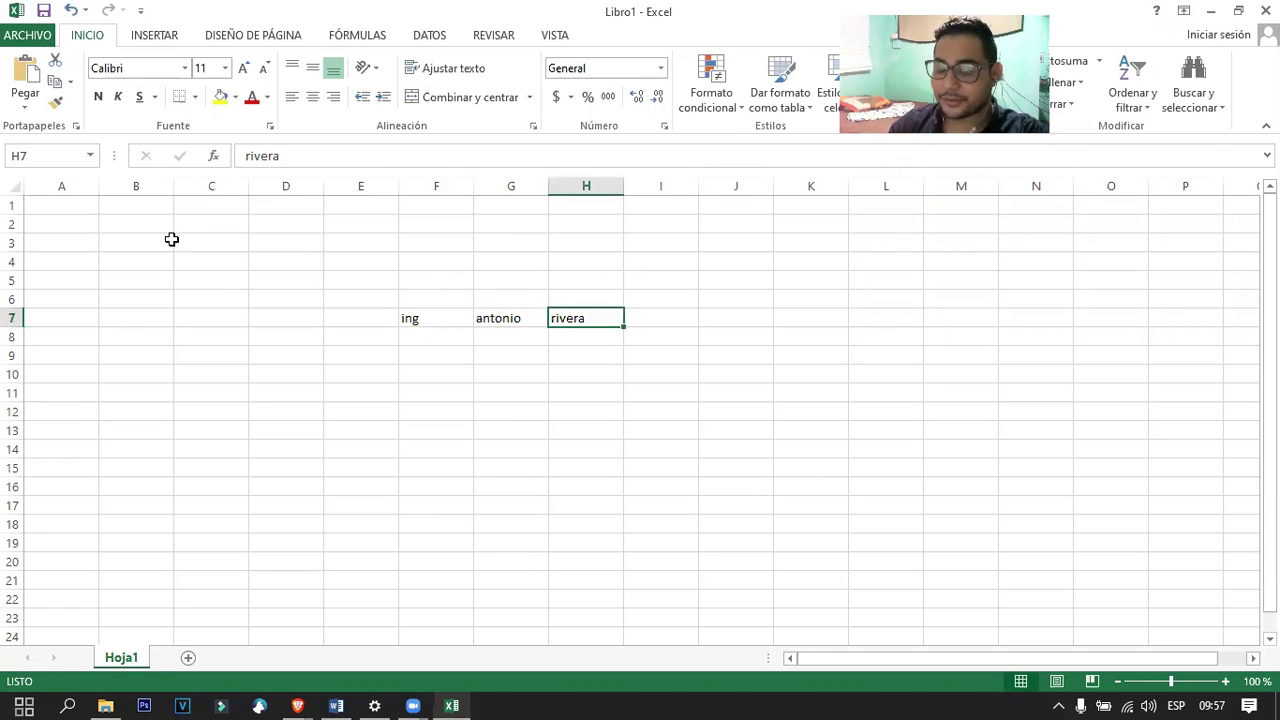
key("Left")
key("Left")
key("Right")
key("Right")
key("Left")
key("Left")
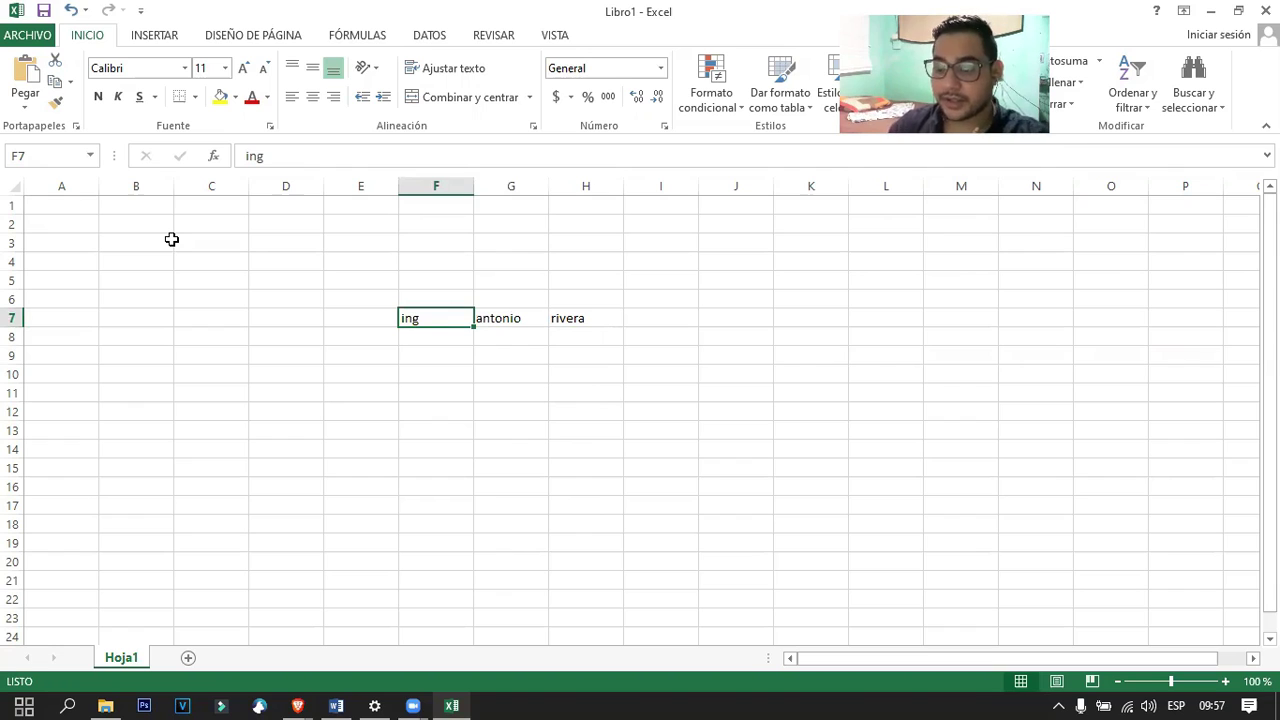
Delete the 'ing' entry from F7, leaving G7 and H7 intact.
key("Delete")
key("Right")
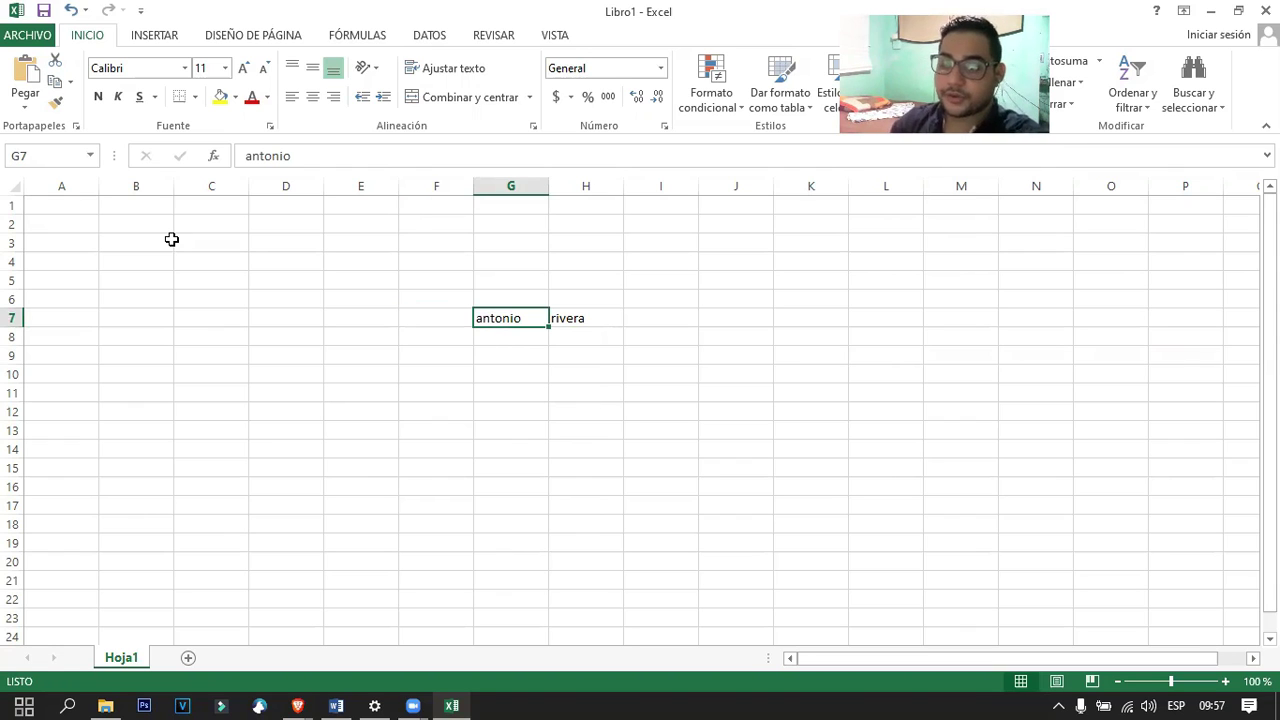
key("Left")
key("Right")
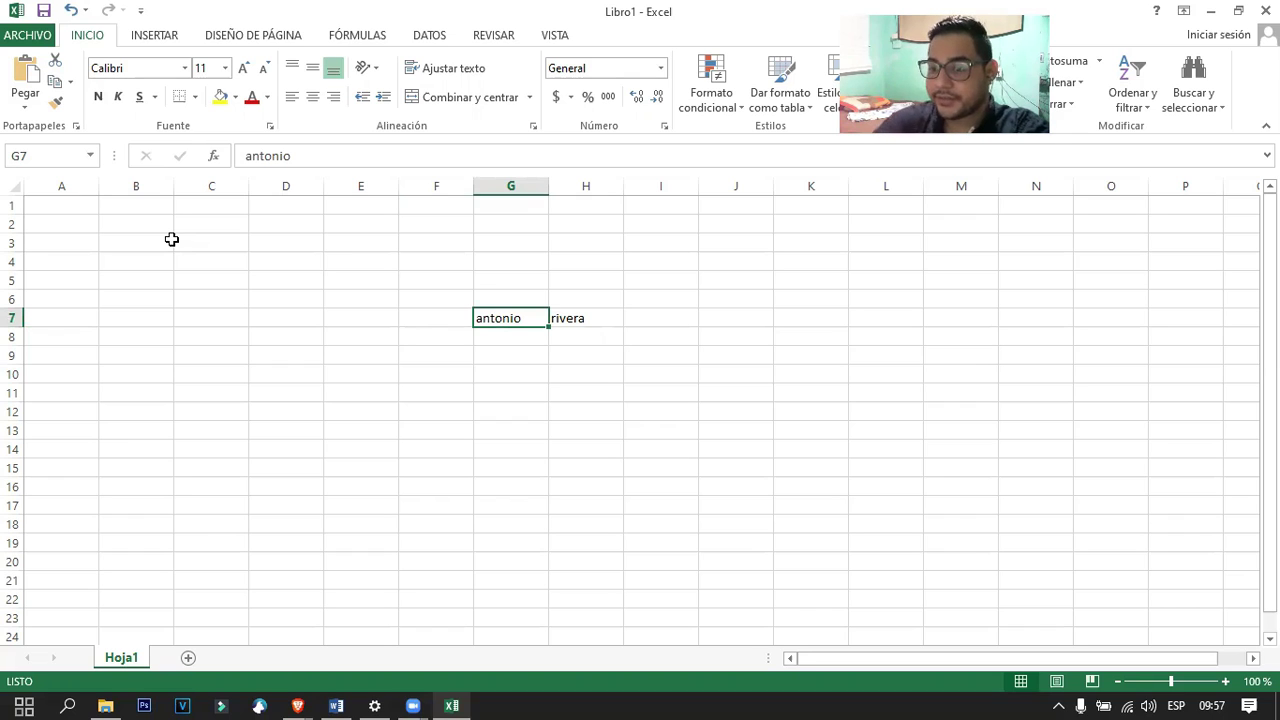
Select the Name Box, column G, row 7, and cells G7 and H7, then return to Word.
left_click(45, 158)
left_click(527, 317)
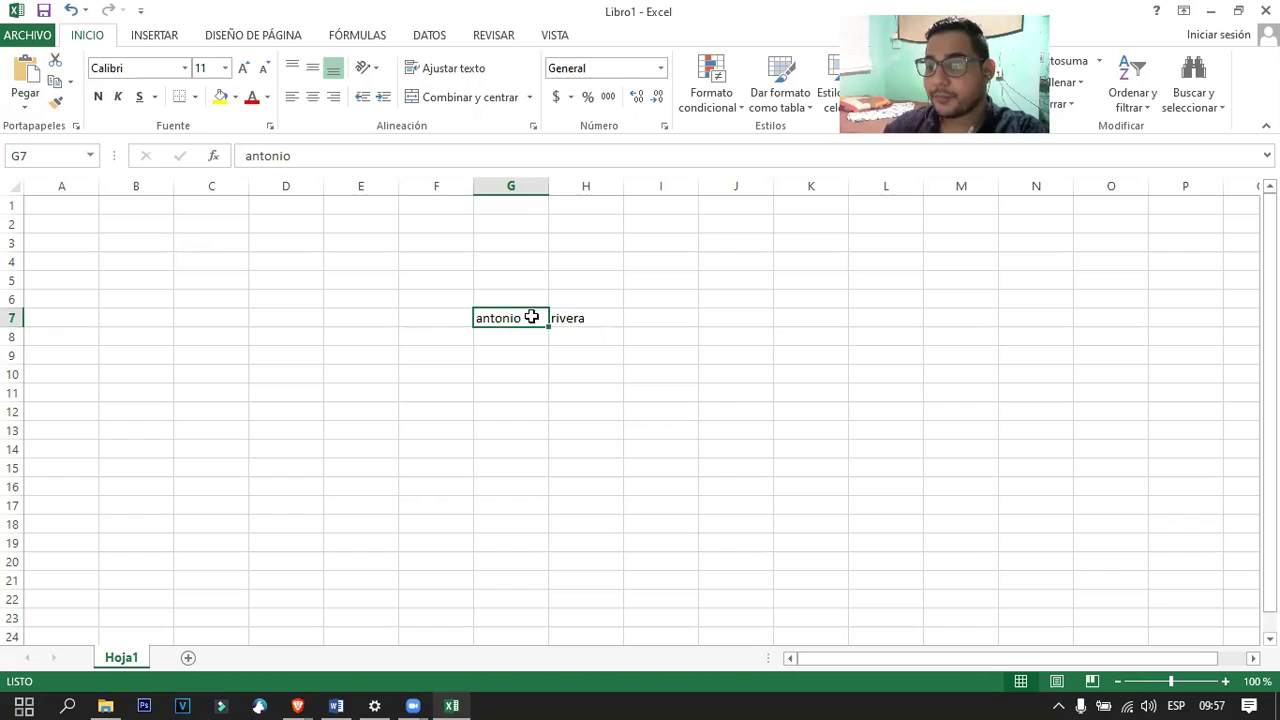
left_click(514, 187)
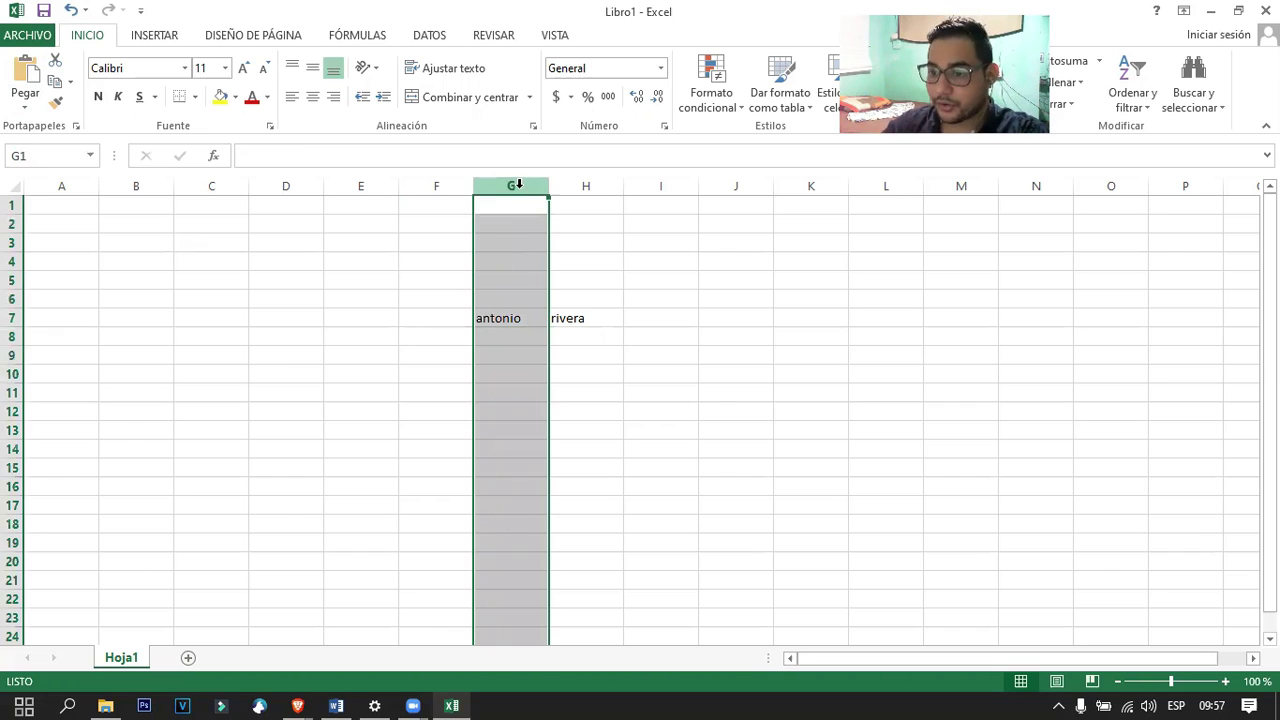
left_click(13, 317)
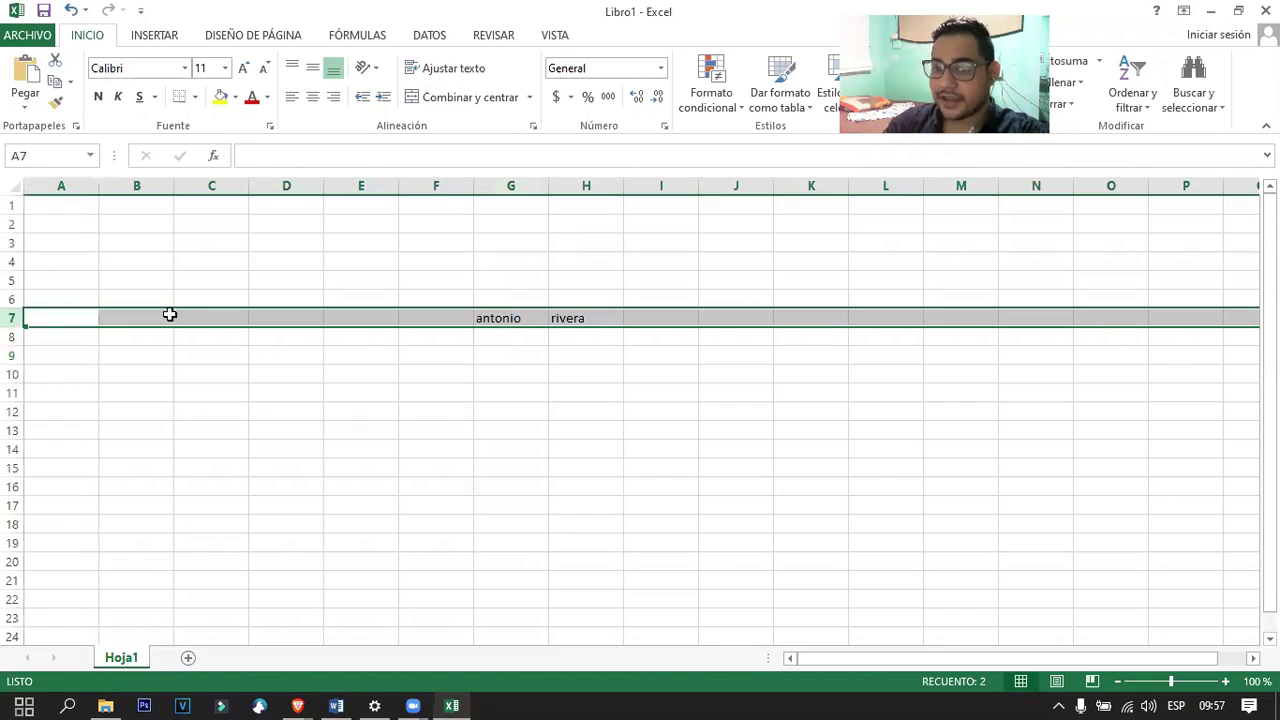
left_click(520, 313)
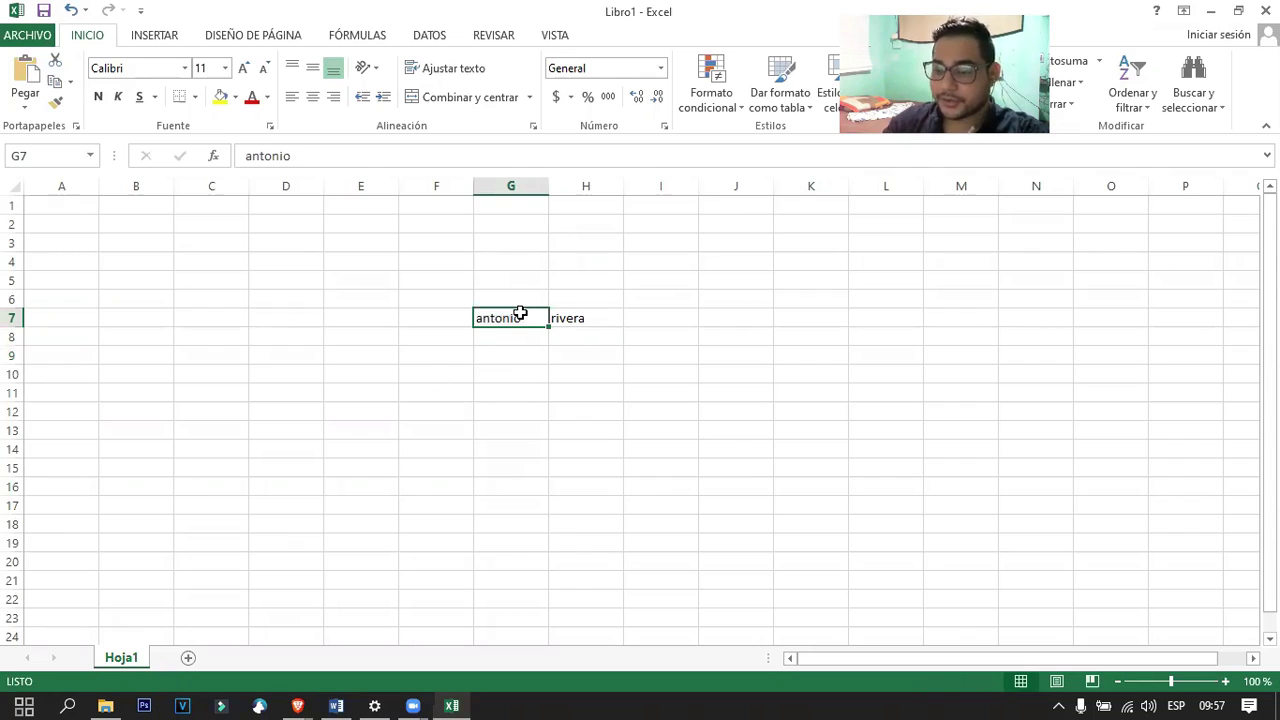
left_click(577, 320)
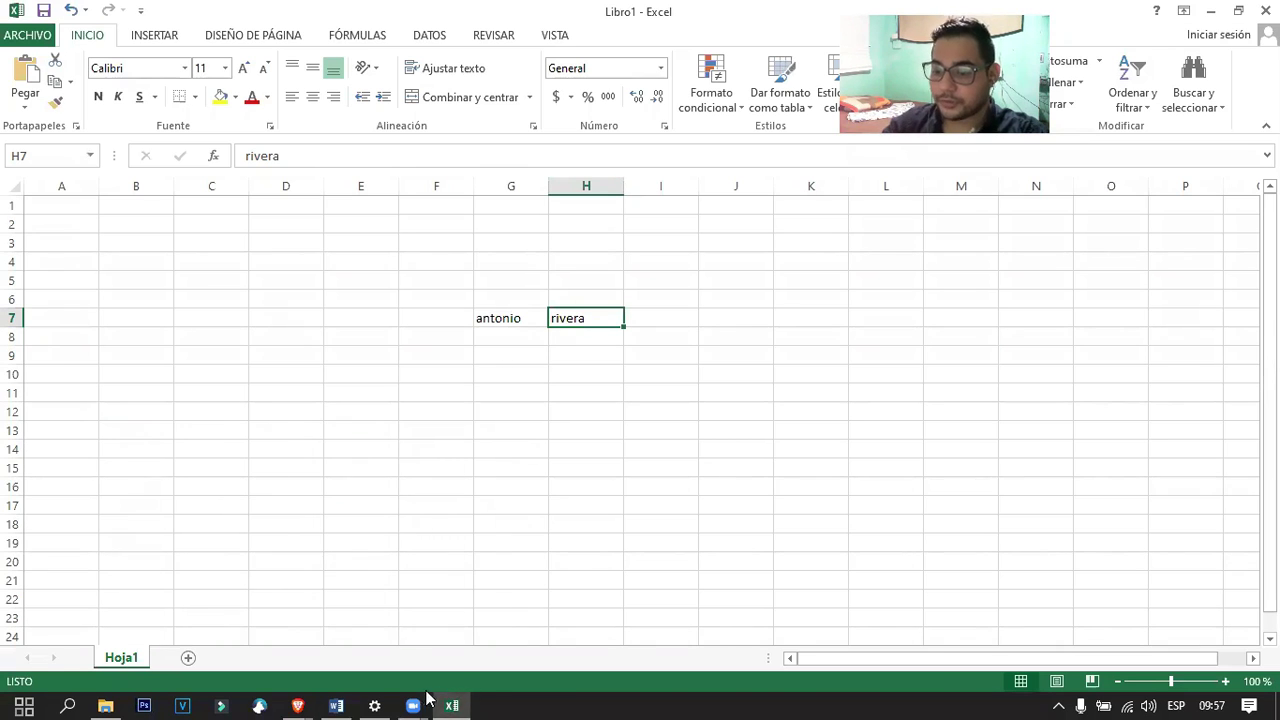
left_click(329, 698)
Read the guide's paragraph on jumping to a cell like DF15, then return to Excel.
scroll(675, 437, "down", 10)
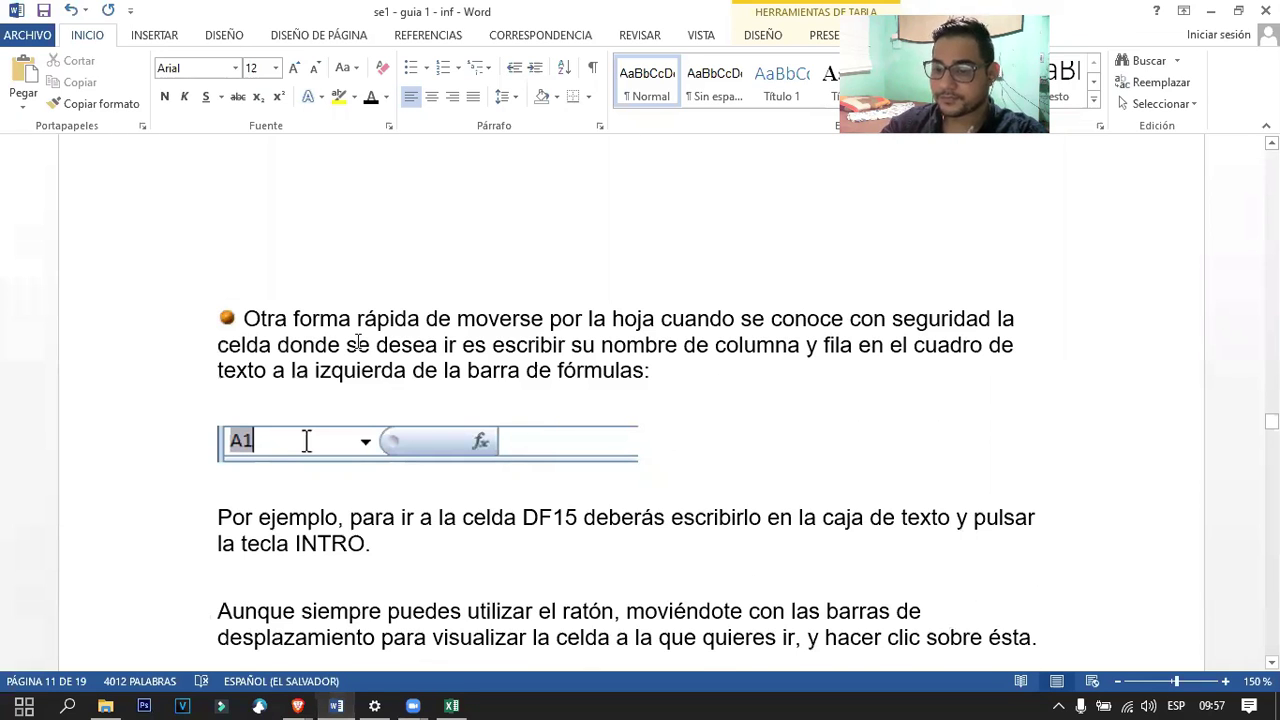
left_click(358, 342)
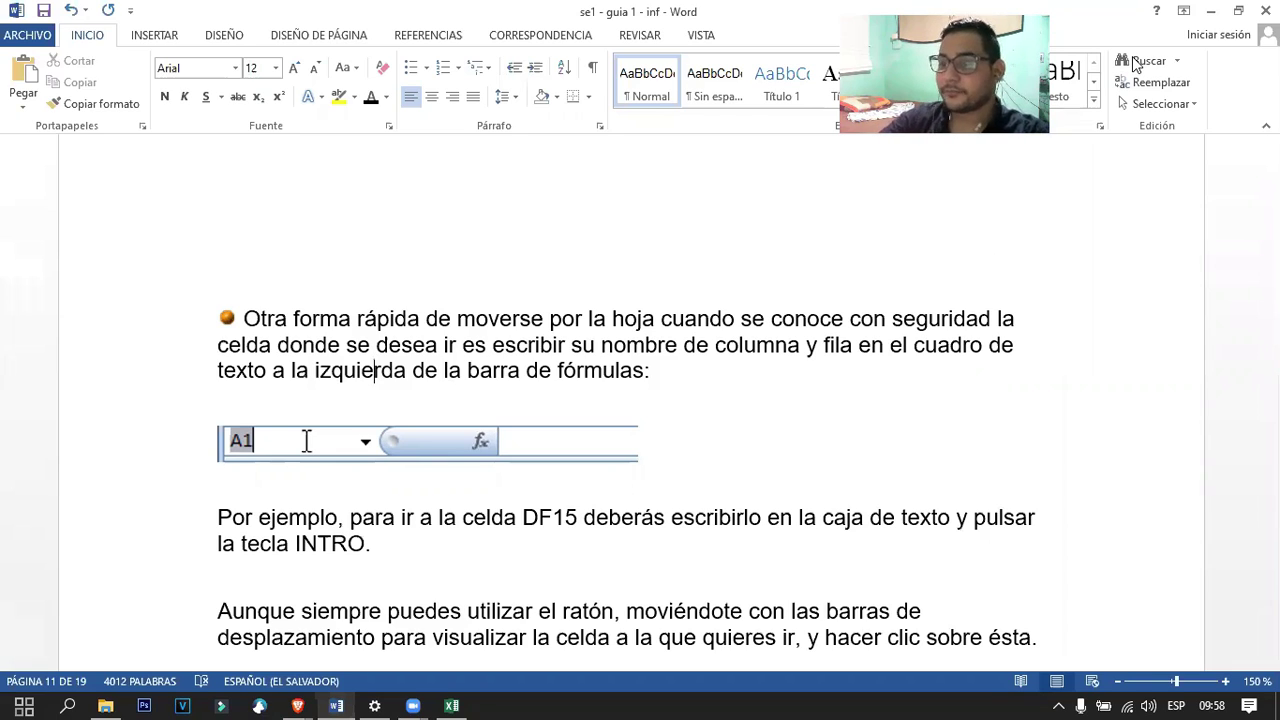
key("alt+Tab")
Jump to G7 and then to A1 by typing each reference in the Name Box.
left_click(37, 158)
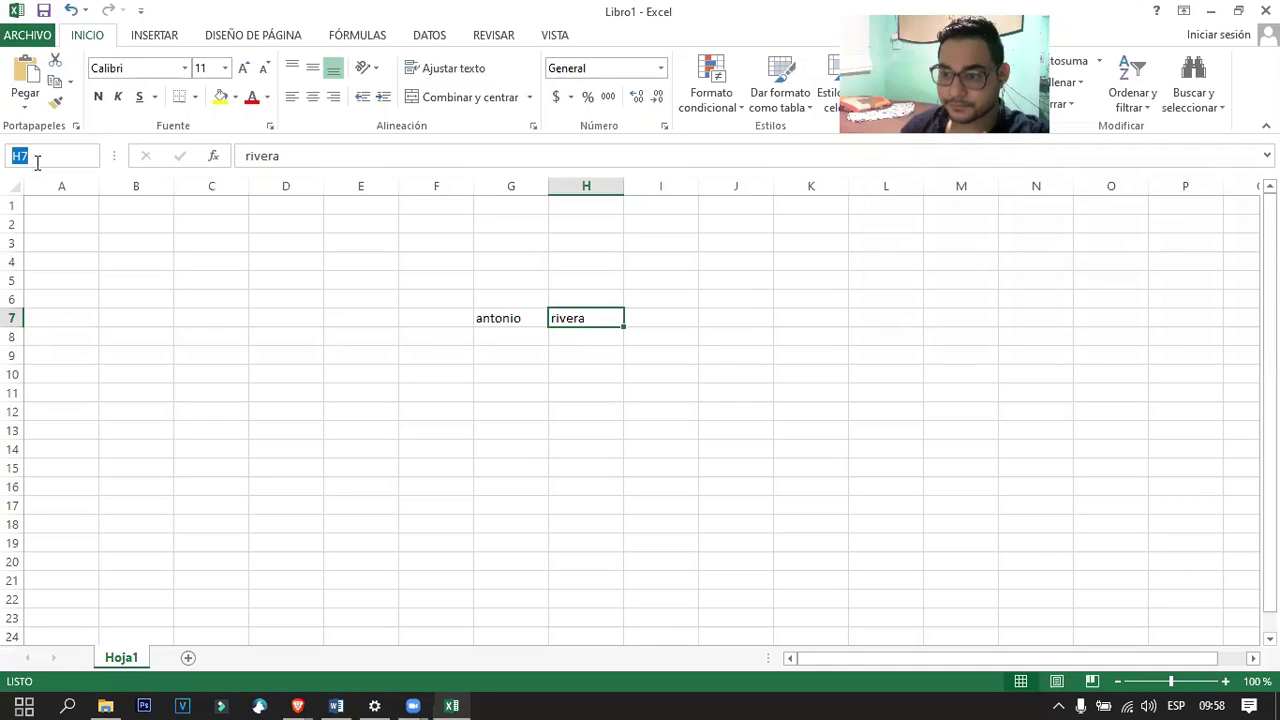
type("G7")
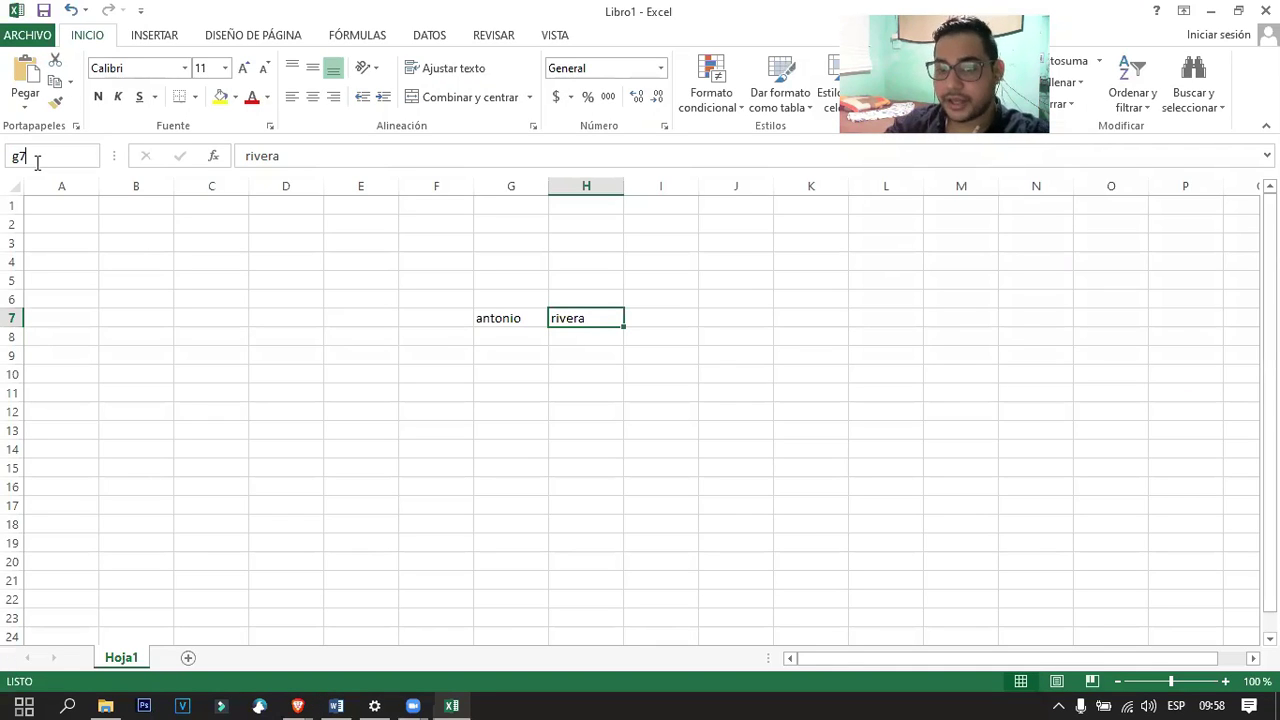
key("Return")
left_click(37, 158)
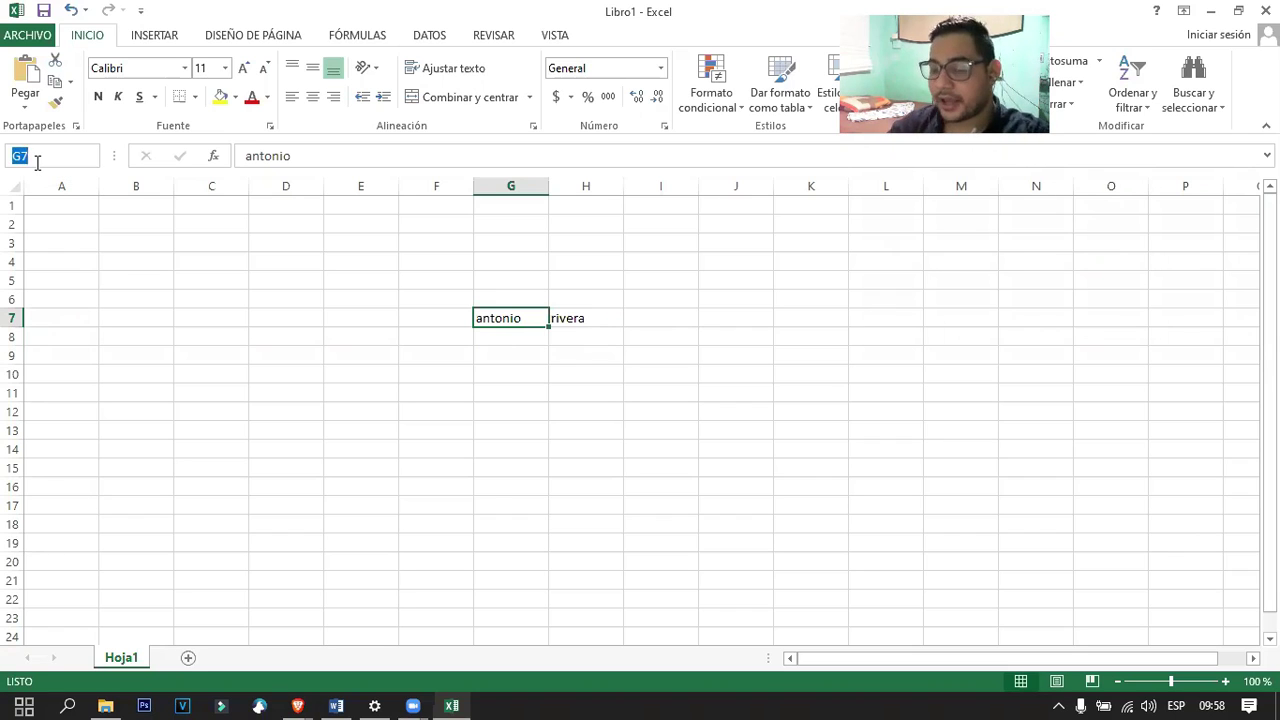
type("A1")
key("Return")
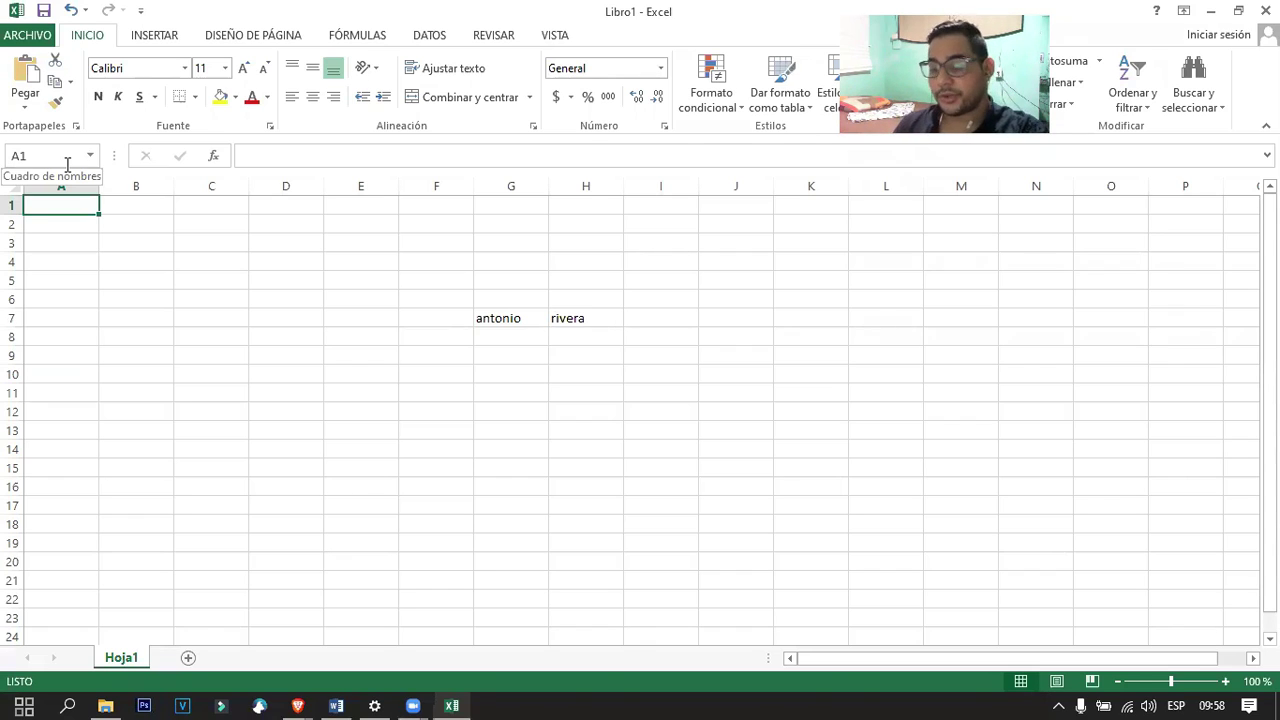
Move around the sheet with the arrow keys, ending on G7 with the first name.
key("Down")
key("Down")
key("Down")
key("Down")
key("Down")
key("Down")
key("Down")
key("Down")
key("Down")
key("Down")
key("Down")
key("Down")
key("Down")
key("Down")
key("Down")
key("Down")
key("Down")
key("Down")
key("Down")
key("Down")
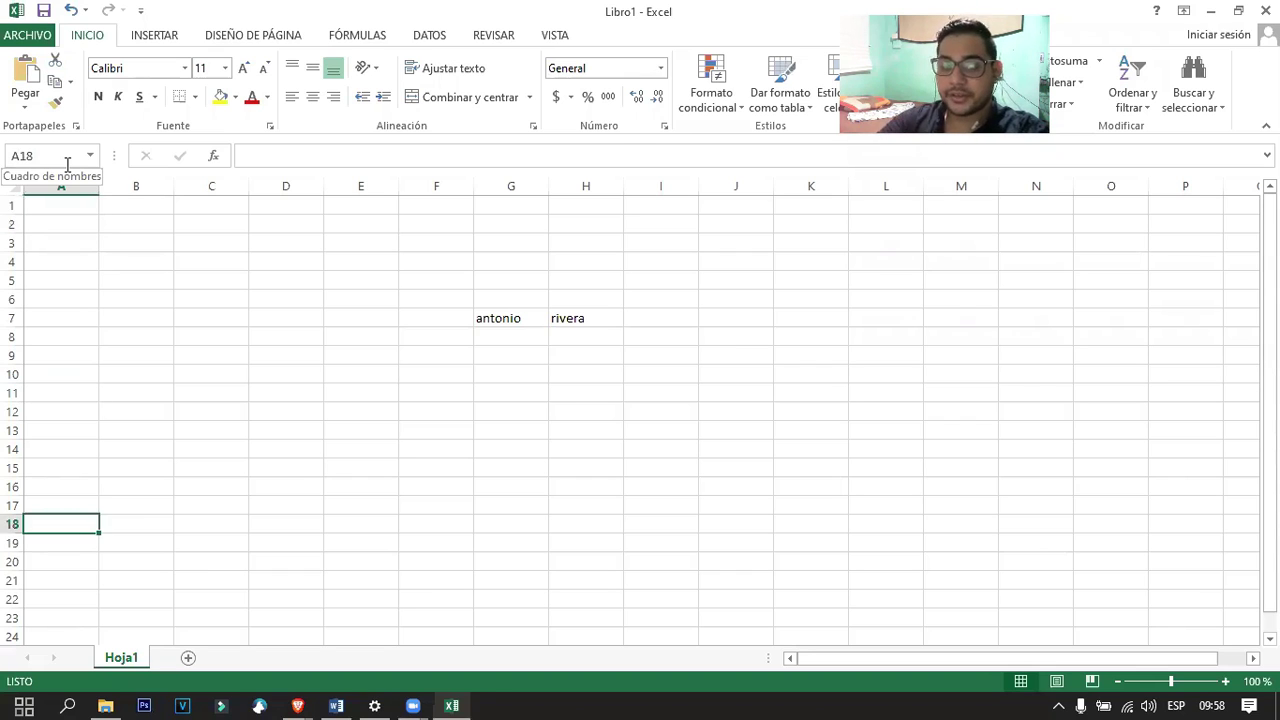
key("Right")
key("Right")
key("Right")
key("Right")
key("Right")
key("Right")
key("Right")
key("Right")
key("Right")
key("Right")
key("Right")
key("Right")
key("Right")
key("Right")
key("Right")
key("Up")
key("Up")
key("Up")
key("Up")
key("Up")
key("Up")
key("Up")
key("Up")
key("Up")
key("Up")
key("Up")
key("Up")
key("Up")
key("Up")
key("Up")
key("Up")
key("Up")
key("Up")
key("Up")
key("Up")
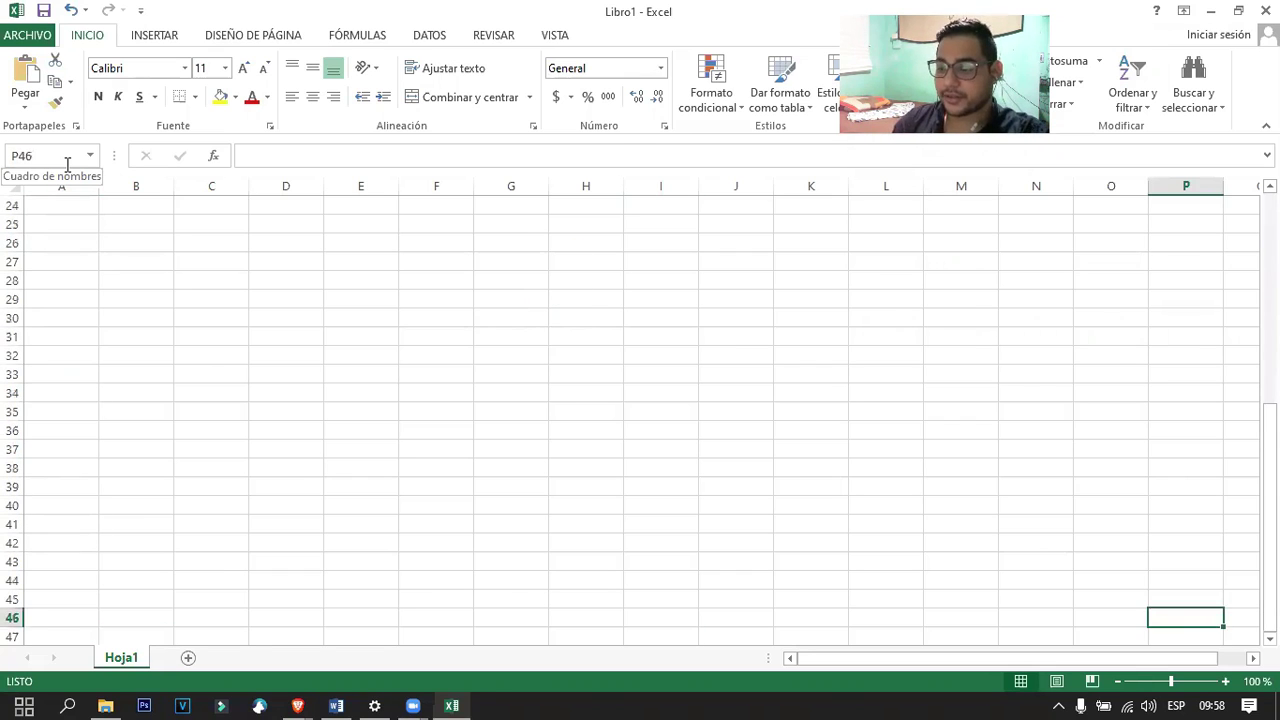
key("Up")
key("Up")
key("Up")
key("Up")
key("Up")
key("Up")
key("Up")
key("Up")
key("Up")
key("Up")
key("Up")
key("Up")
key("Up")
key("Up")
key("Up")
key("Up")
key("Up")
key("Up")
key("Up")
key("Up")
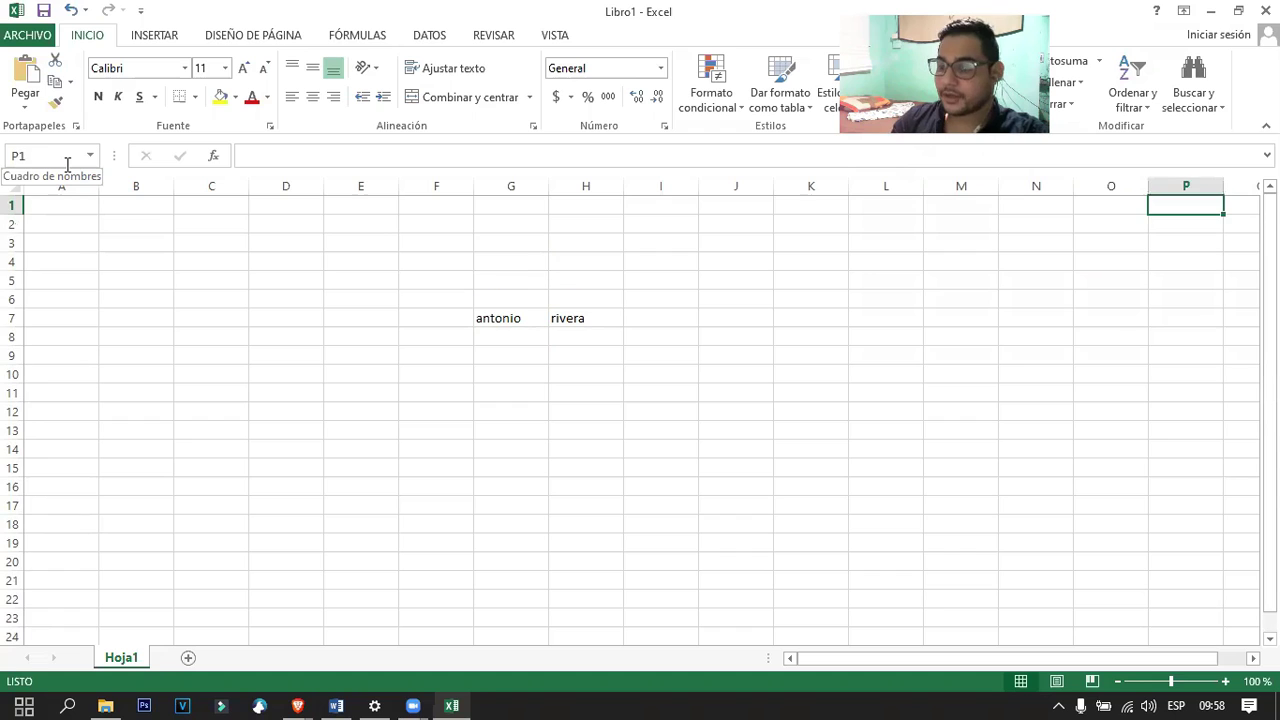
key("Left")
key("Left")
key("Left")
key("Left")
key("Left")
key("Left")
key("Left")
key("Left")
key("Left")
key("Left")
key("Down")
key("Down")
key("Down")
key("Down")
key("Down")
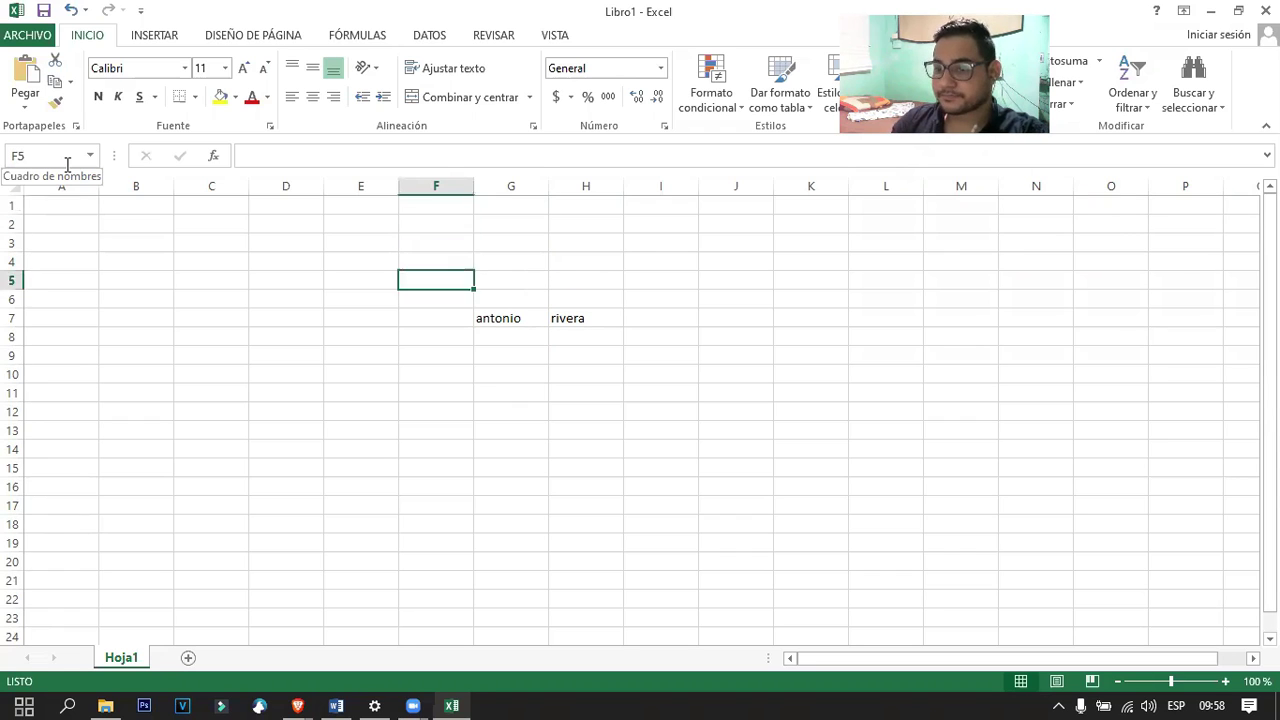
key("Right")
key("Down")
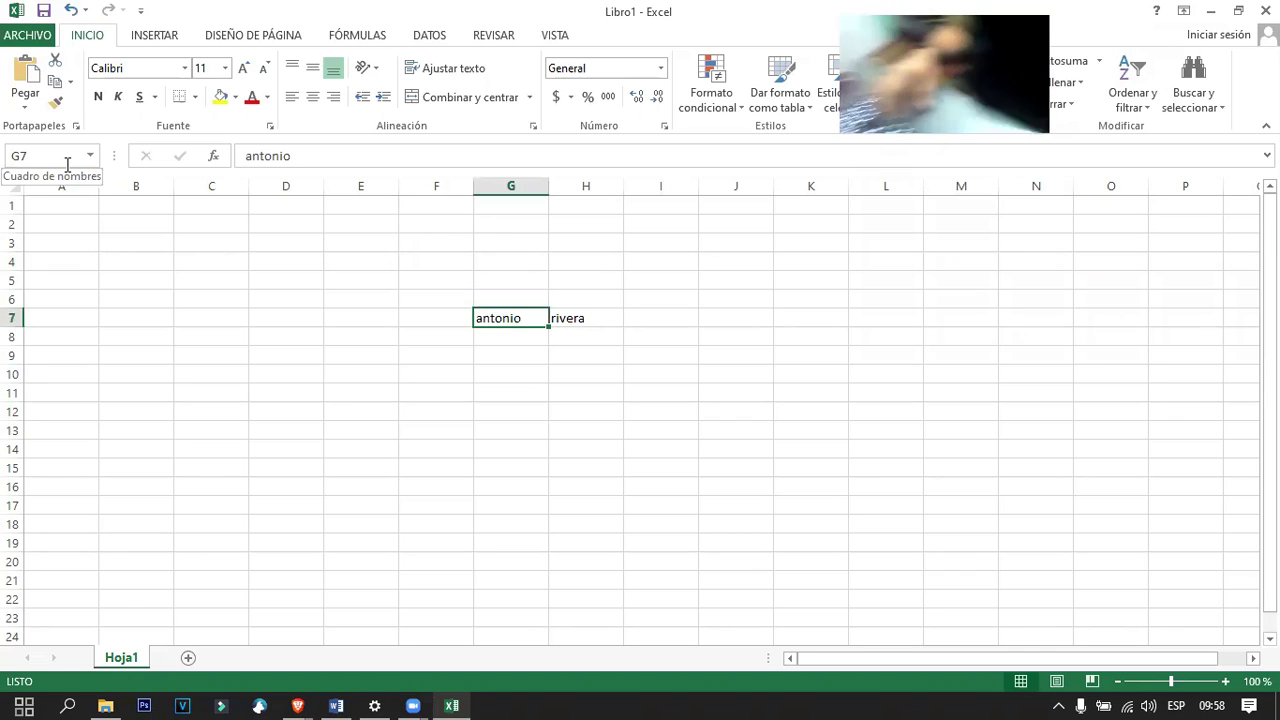
Navigate more cells with arrow keys, return to G7, and minimize Excel.
key("Down")
key("Down")
key("Down")
key("Down")
key("Down")
key("Down")
key("Down")
key("Down")
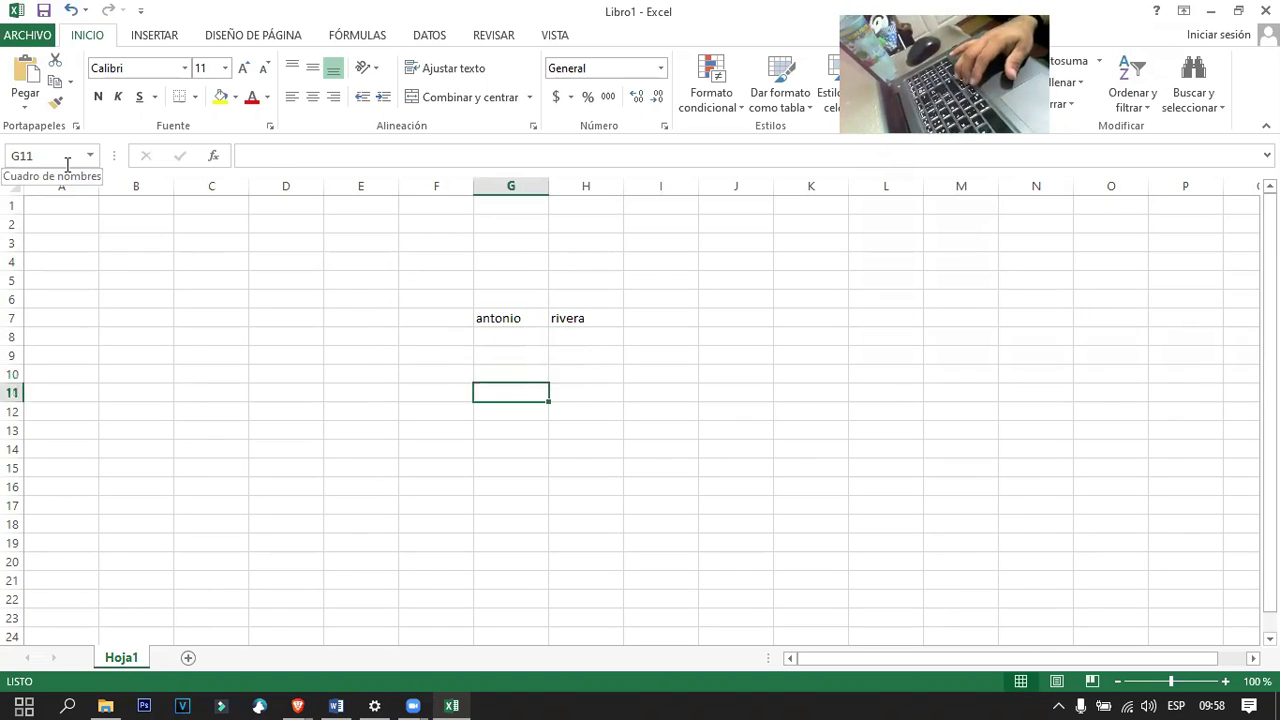
key("Left")
key("Left")
key("Left")
key("Left")
key("Left")
key("Left")
key("Up")
key("Up")
key("Up")
key("Up")
key("Up")
key("Up")
key("Up")
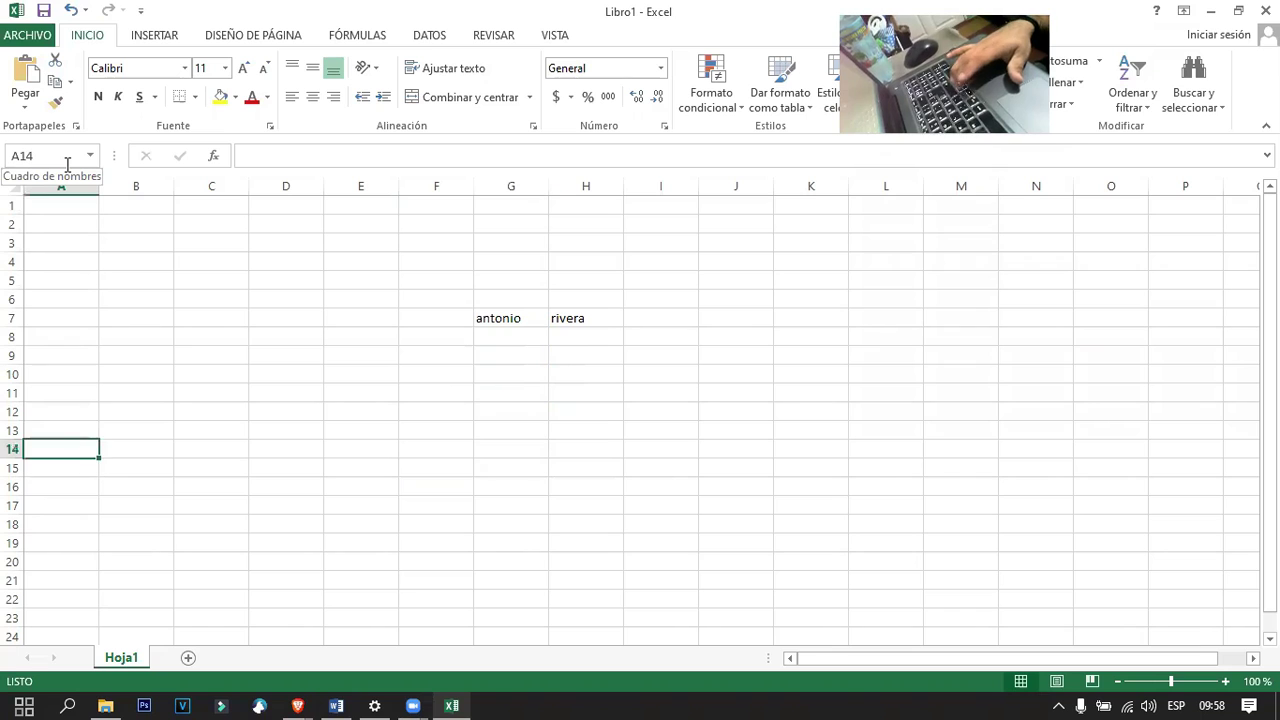
key("Up")
key("Up")
key("Up")
key("Right")
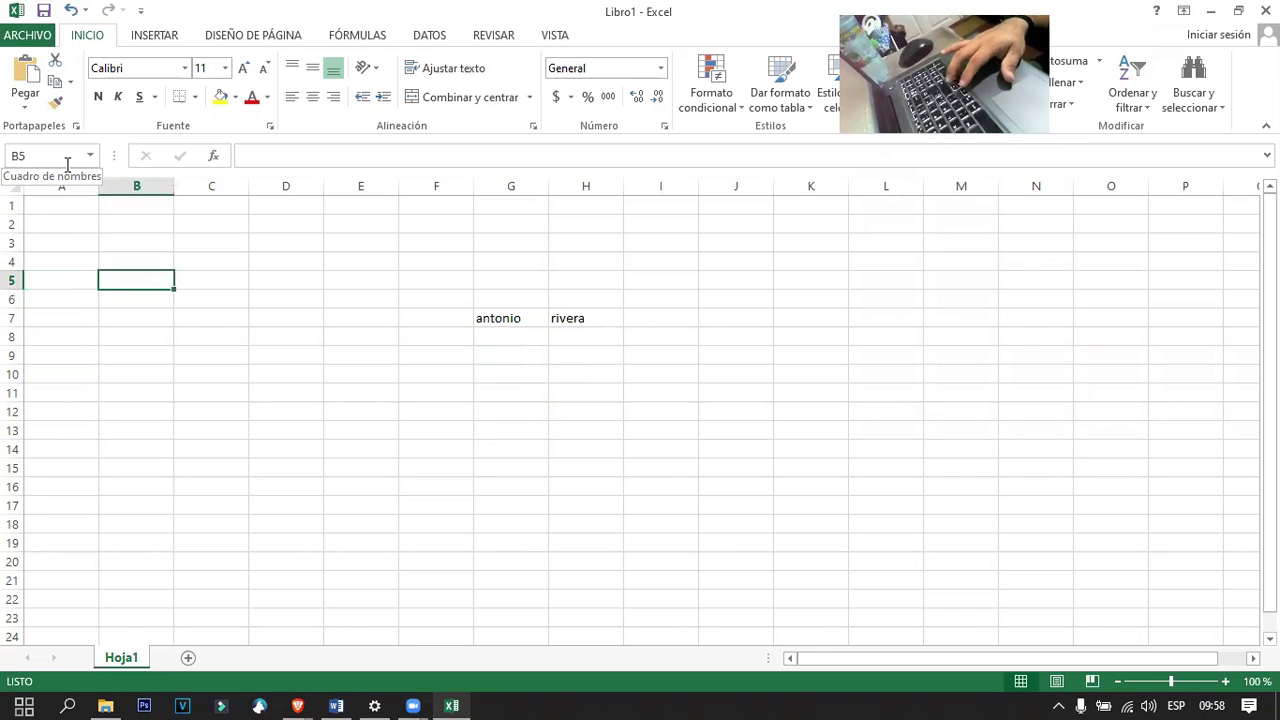
key("Right")
key("Right")
key("Right")
key("Up")
key("Up")
key("Up")
key("Right")
key("Right")
key("Right")
key("Right")
key("Right")
key("Right")
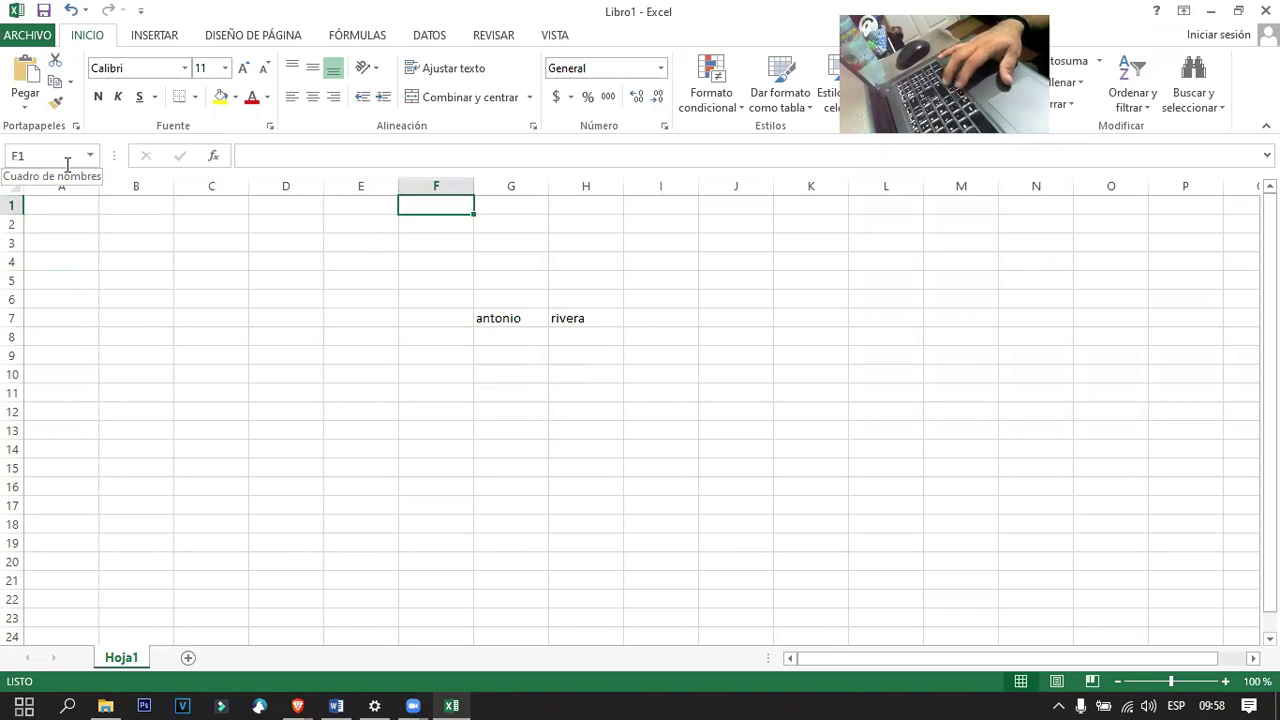
key("Down")
key("Down")
key("Down")
key("Left")
key("Home")
key("Right")
key("Right")
key("Right")
key("Right")
key("Right")
key("Right")
key("Right")
key("Down")
key("Down")
key("Down")
key("Up")
key("Left")
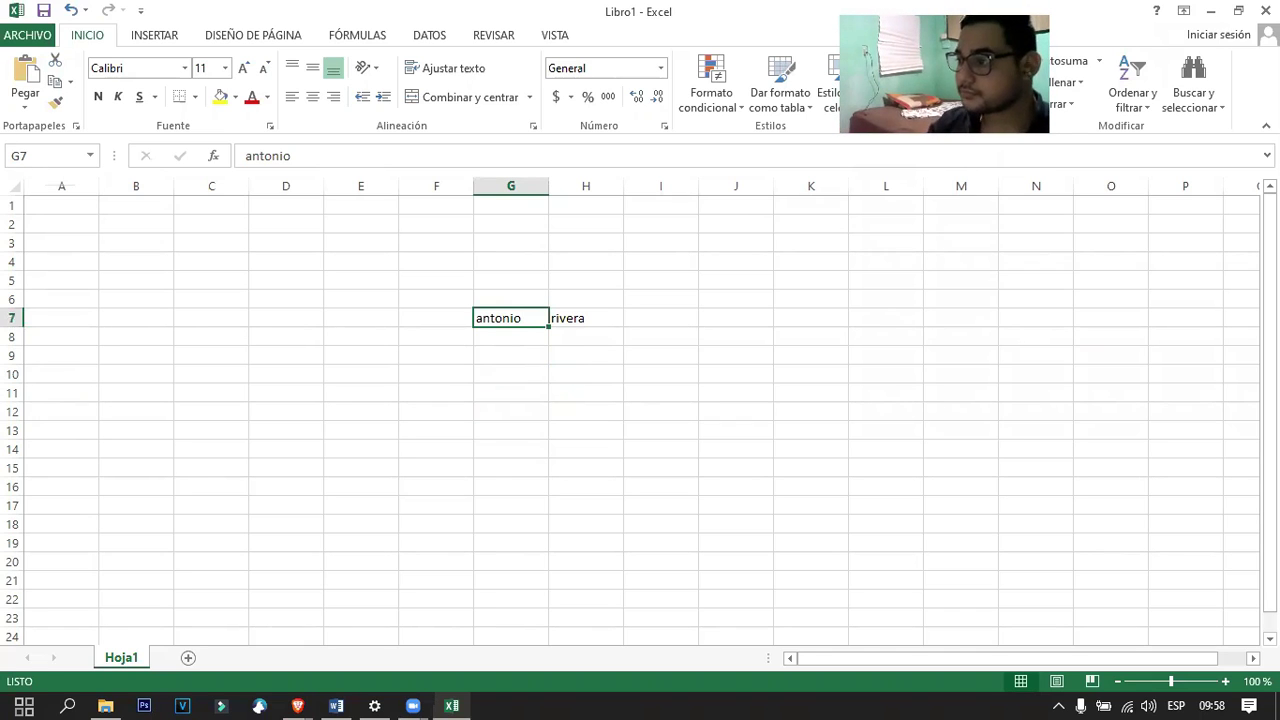
left_click(1210, 11)
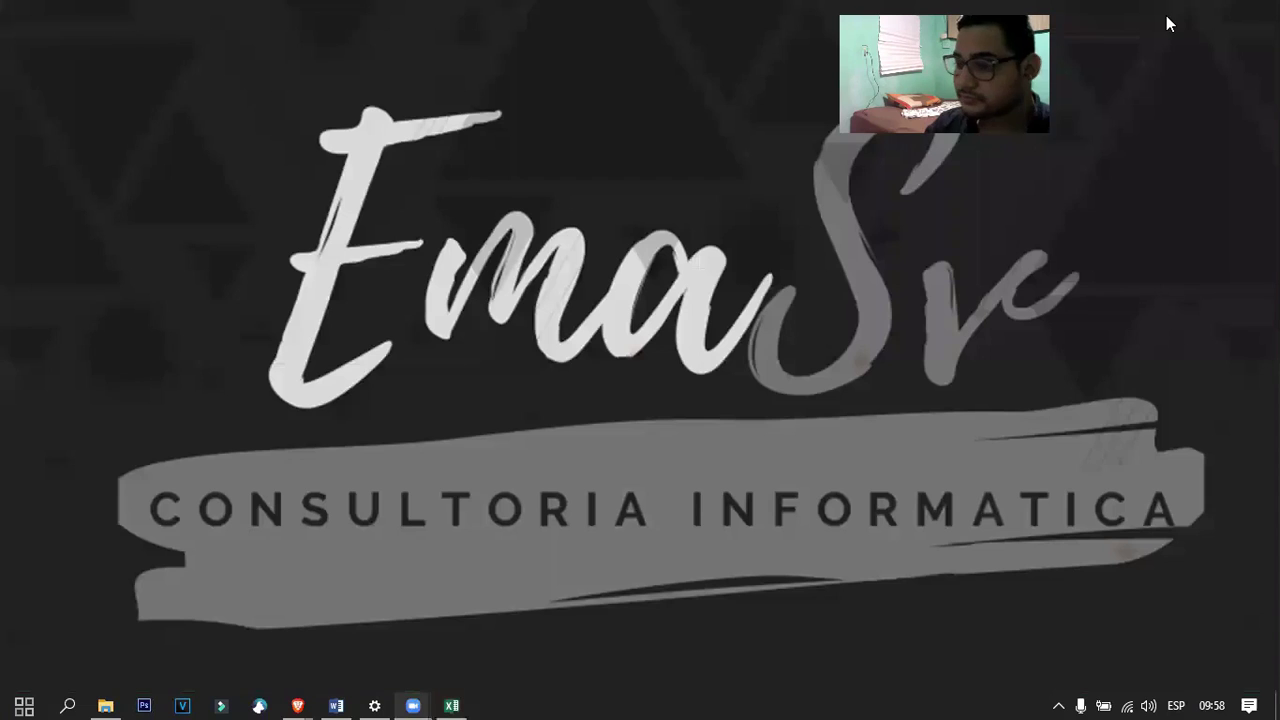
left_click(336, 705)
scroll(428, 447, "down", 5)
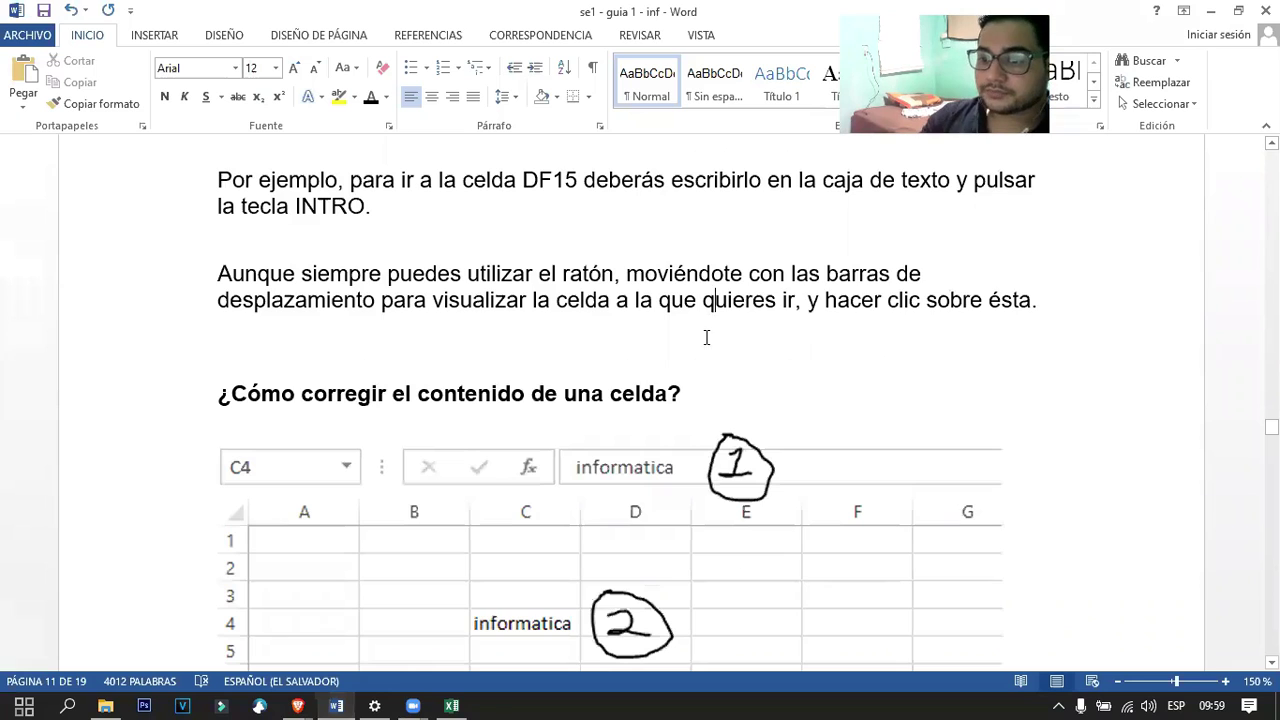
scroll(545, 265, "up", 3)
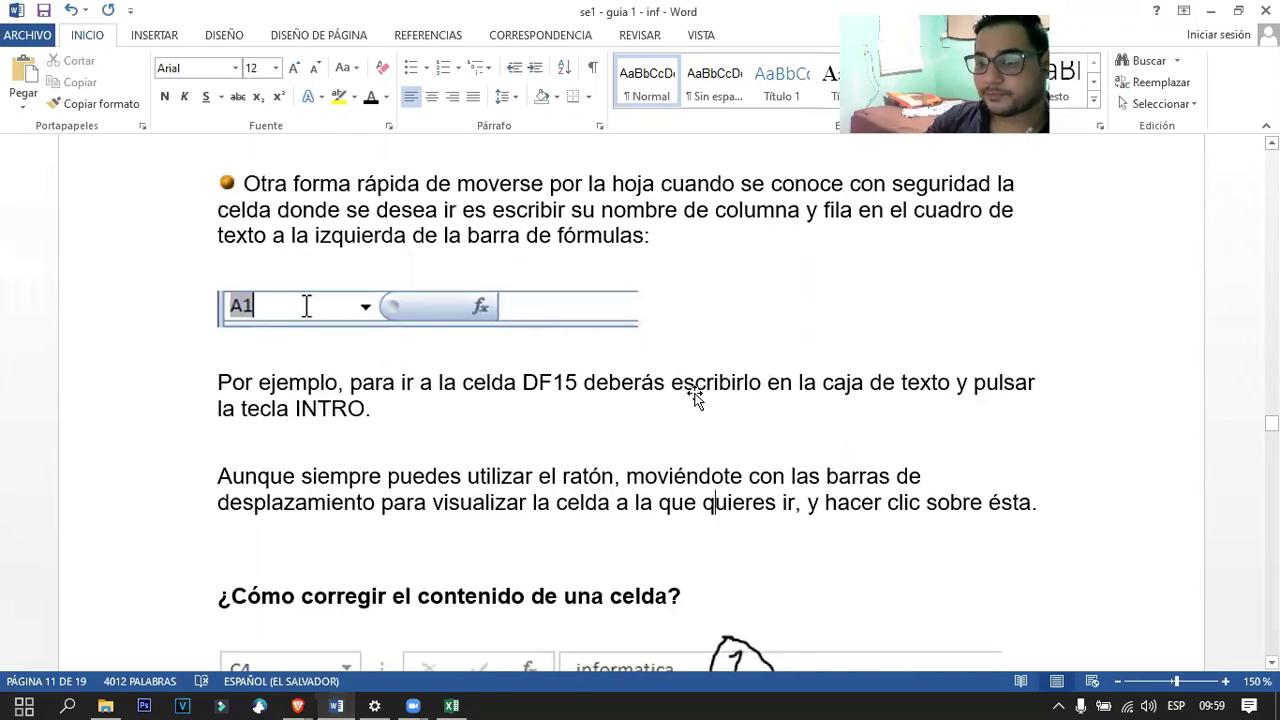
scroll(691, 356, "down", 5)
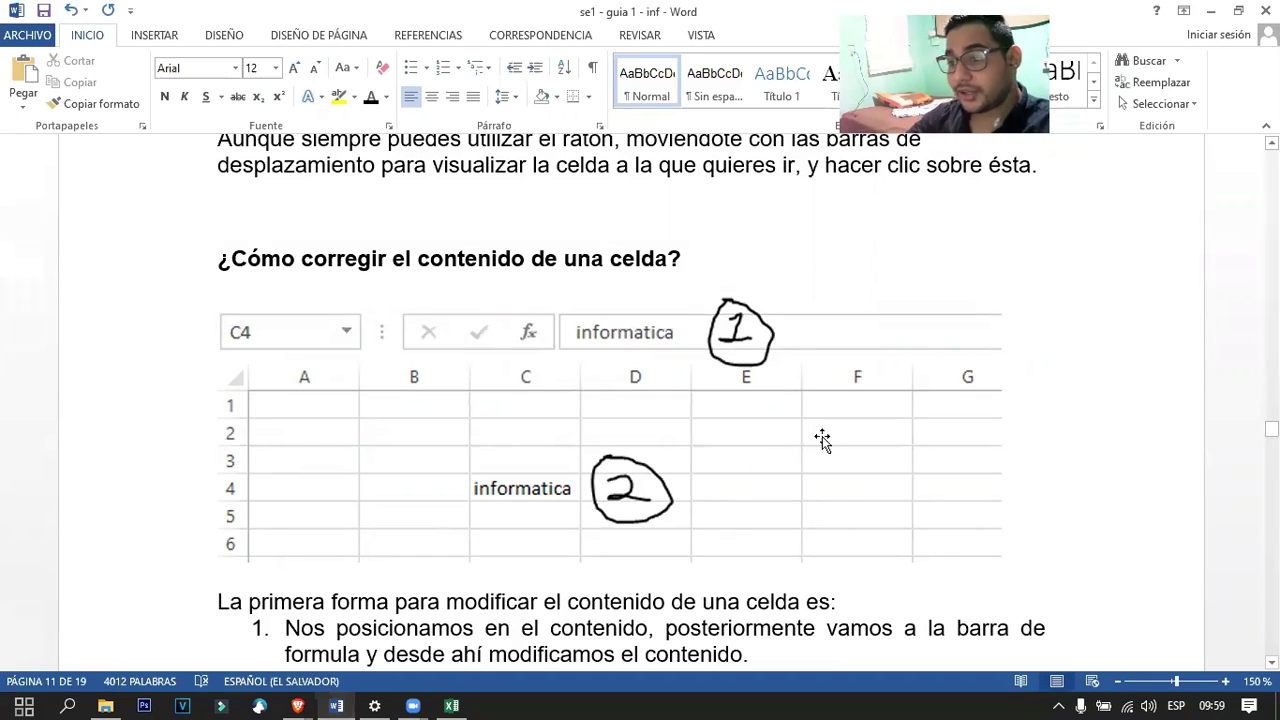
left_click(742, 408)
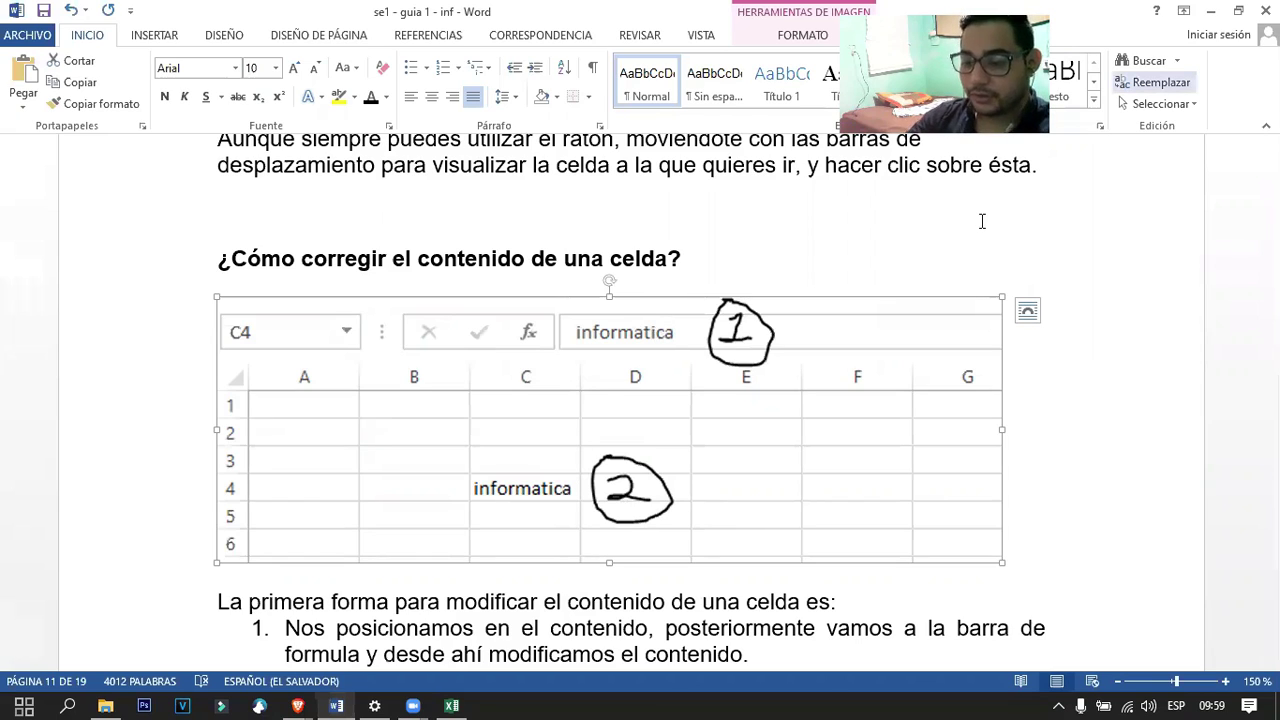
left_click(452, 706)
left_click(515, 447)
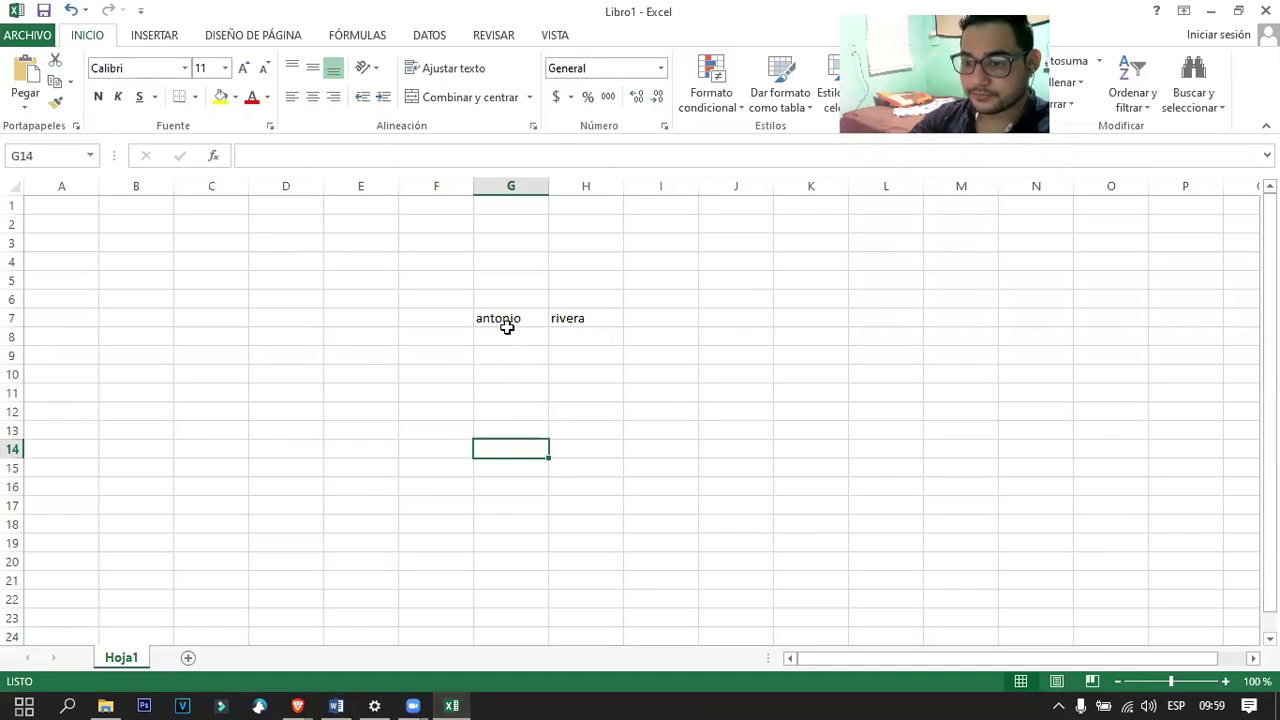
Clear the surname from H7 and type 'ricera' into G7.
left_click(507, 330)
left_click(517, 317)
left_click(578, 317)
key("Delete")
left_click(526, 328)
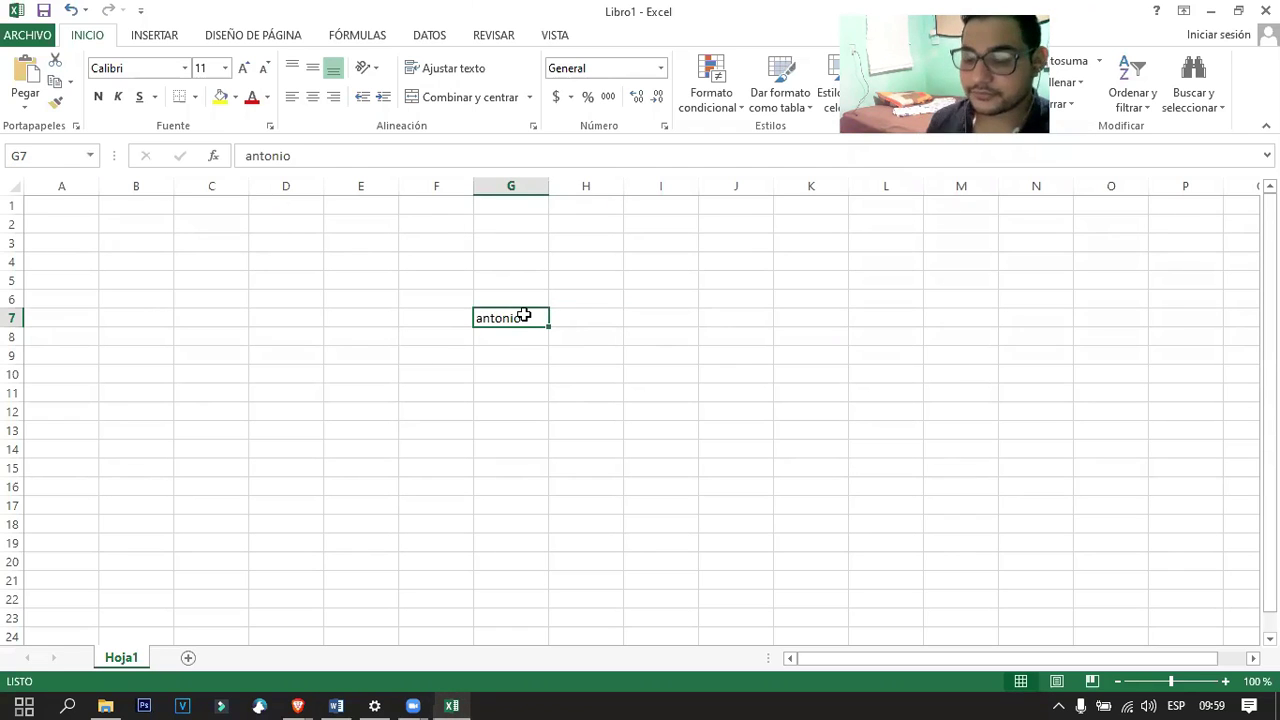
type("ricera")
key("Return")
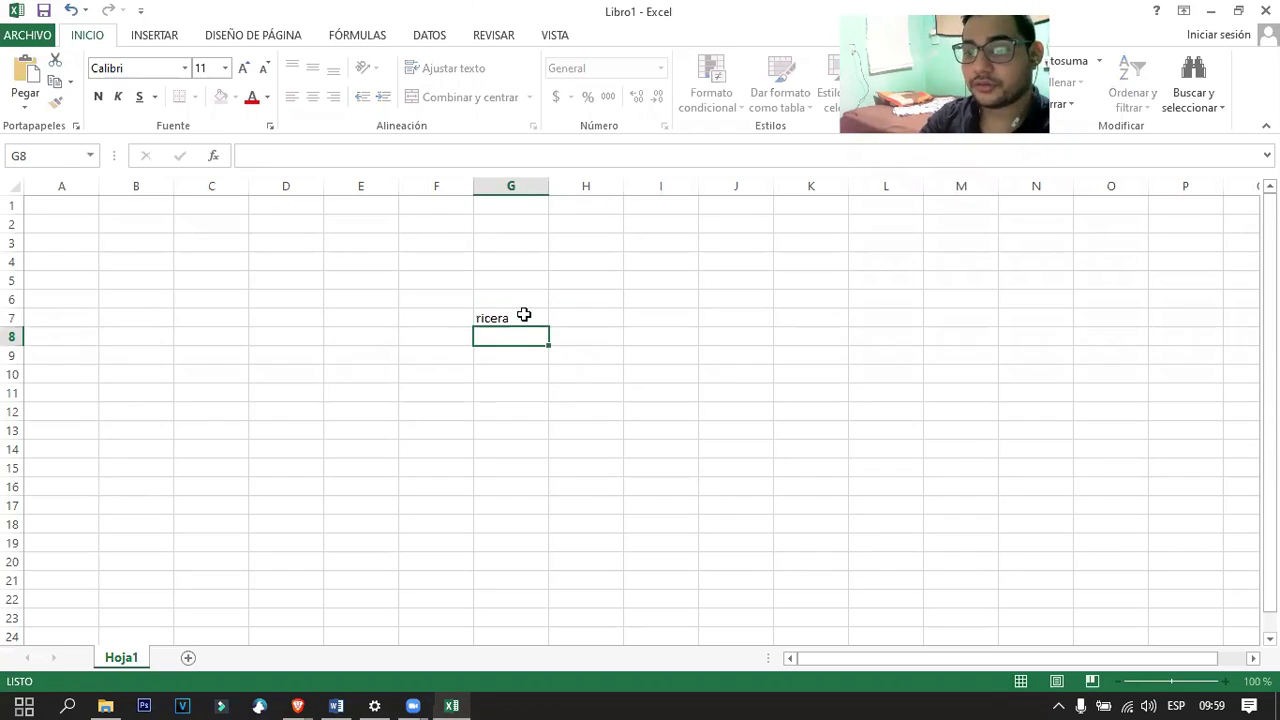
Correct G7 to read 'rivera'.
left_click(524, 315)
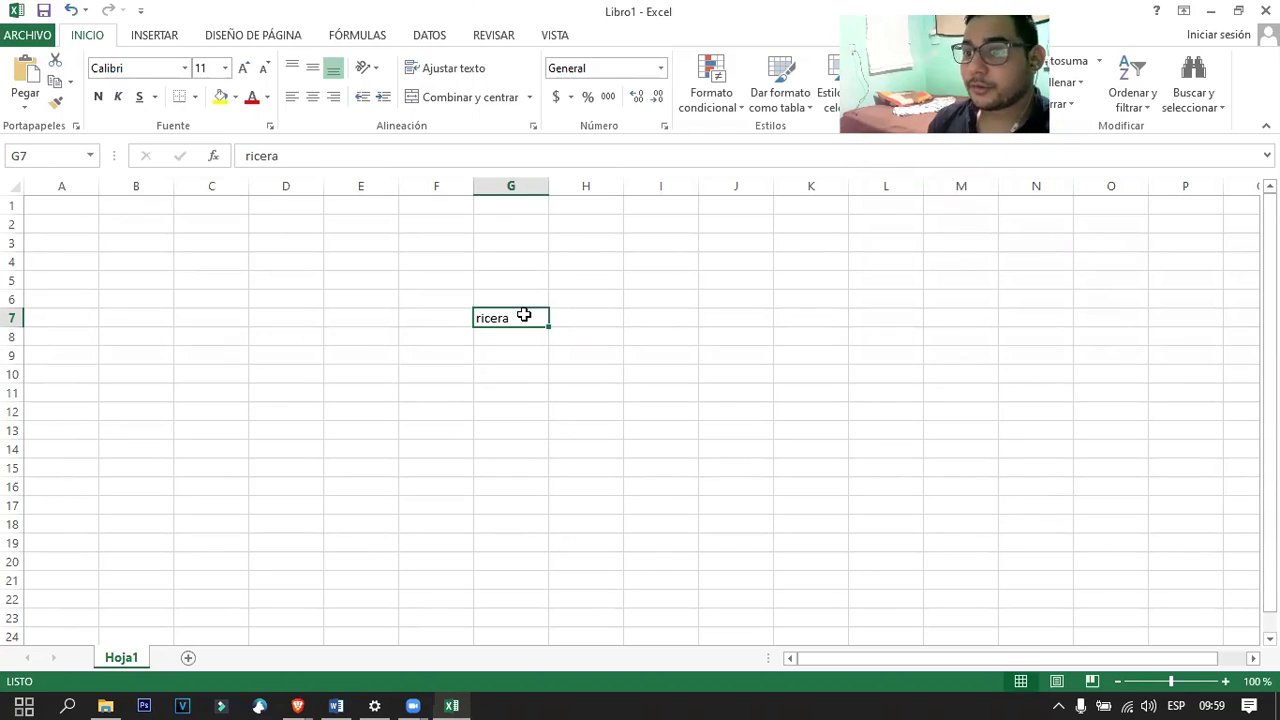
key("Return")
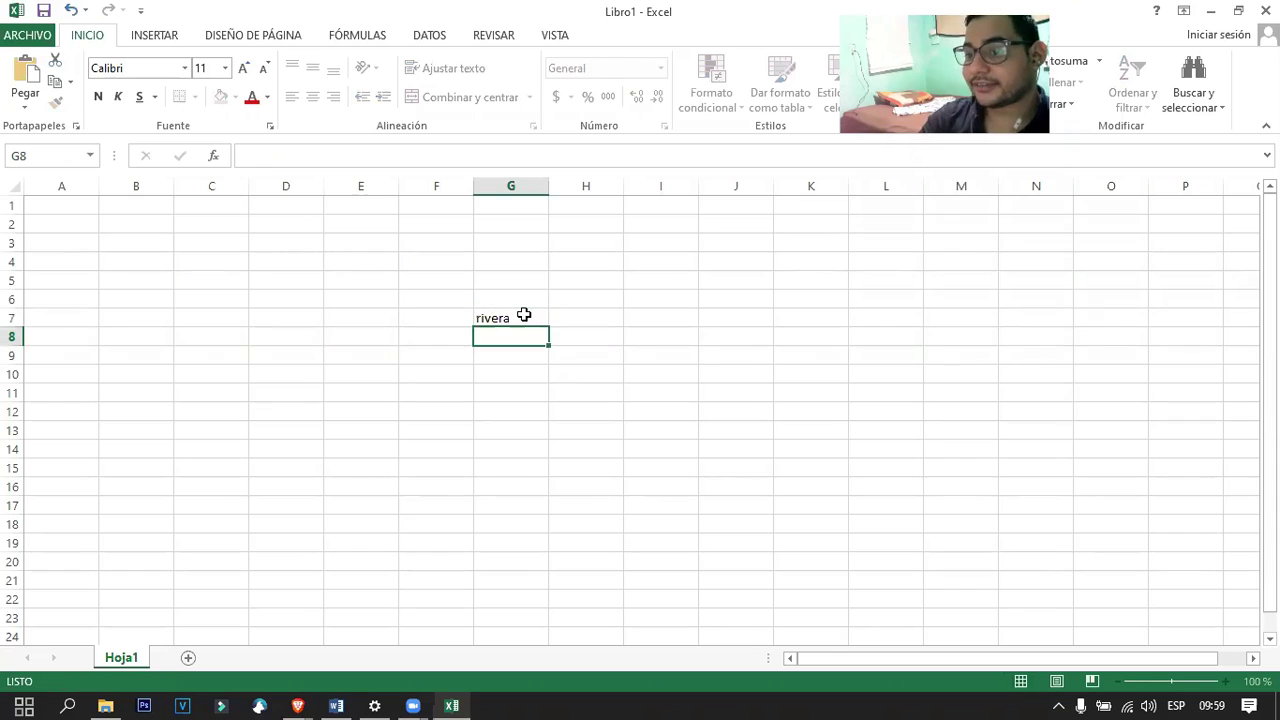
left_click(524, 315)
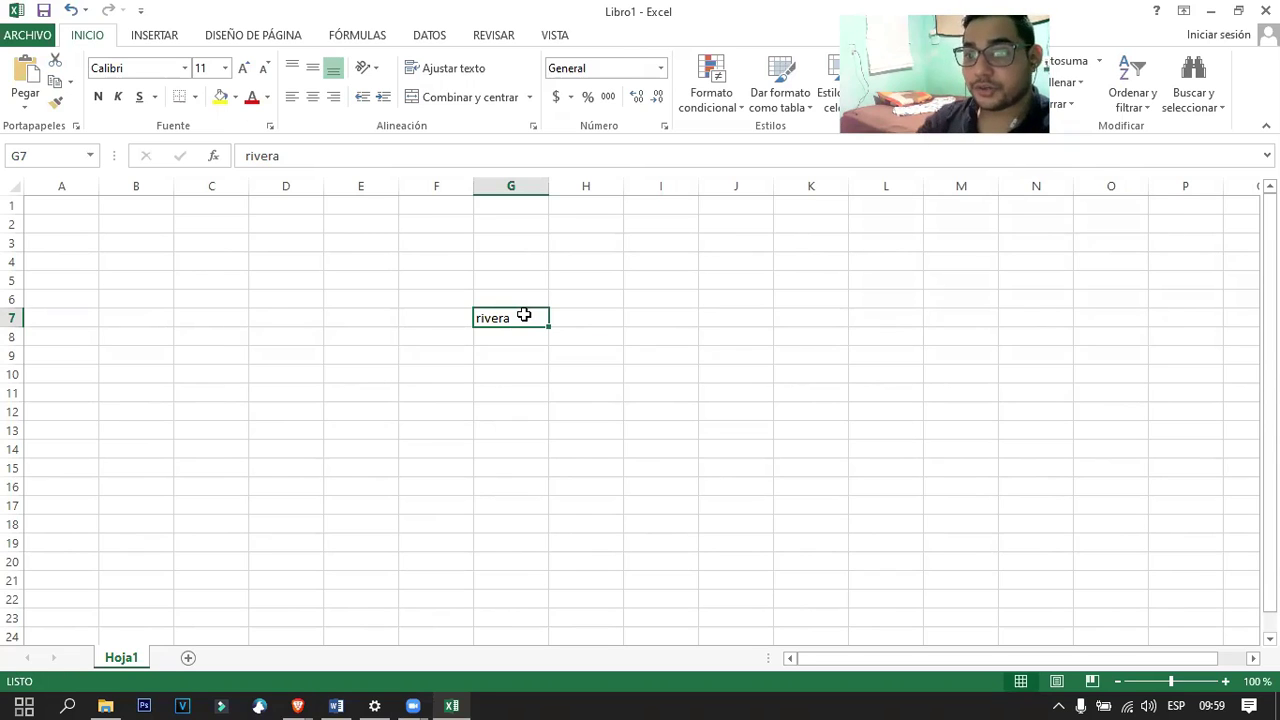
In the formula bar, add 'antonio' before the surname in G7.
left_click(314, 158)
key("Home")
key("Return")
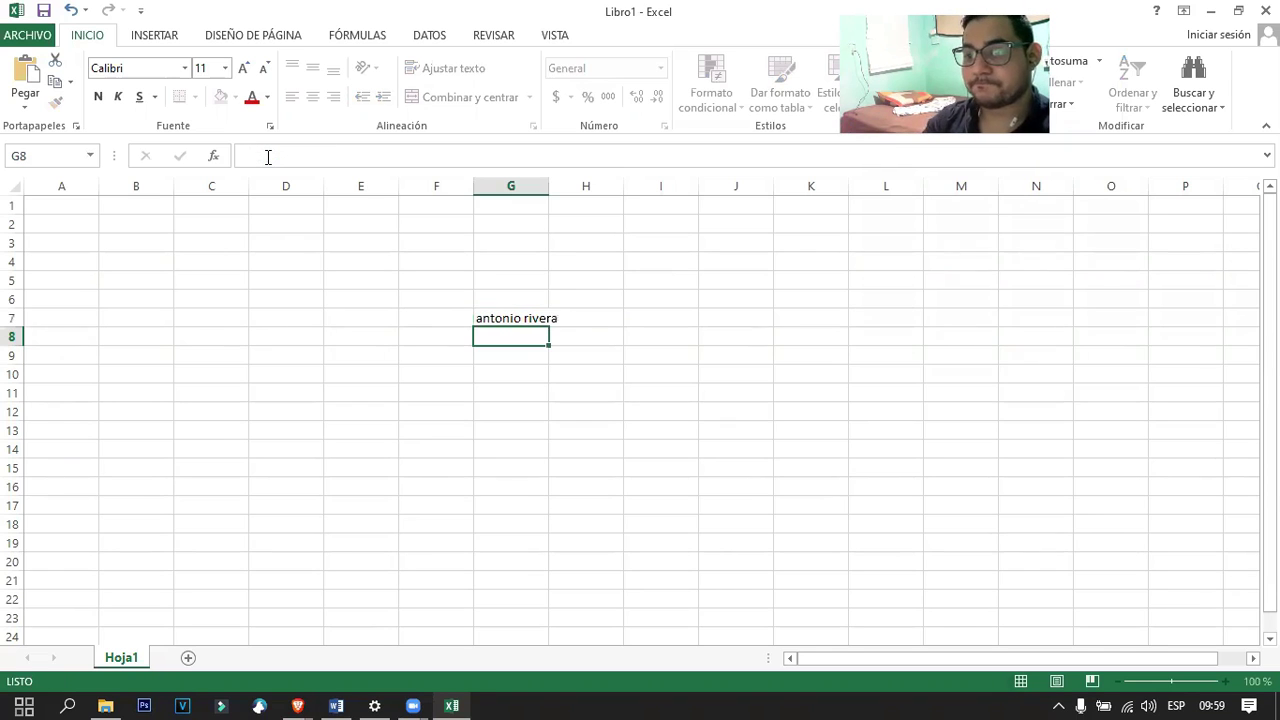
left_click(527, 317)
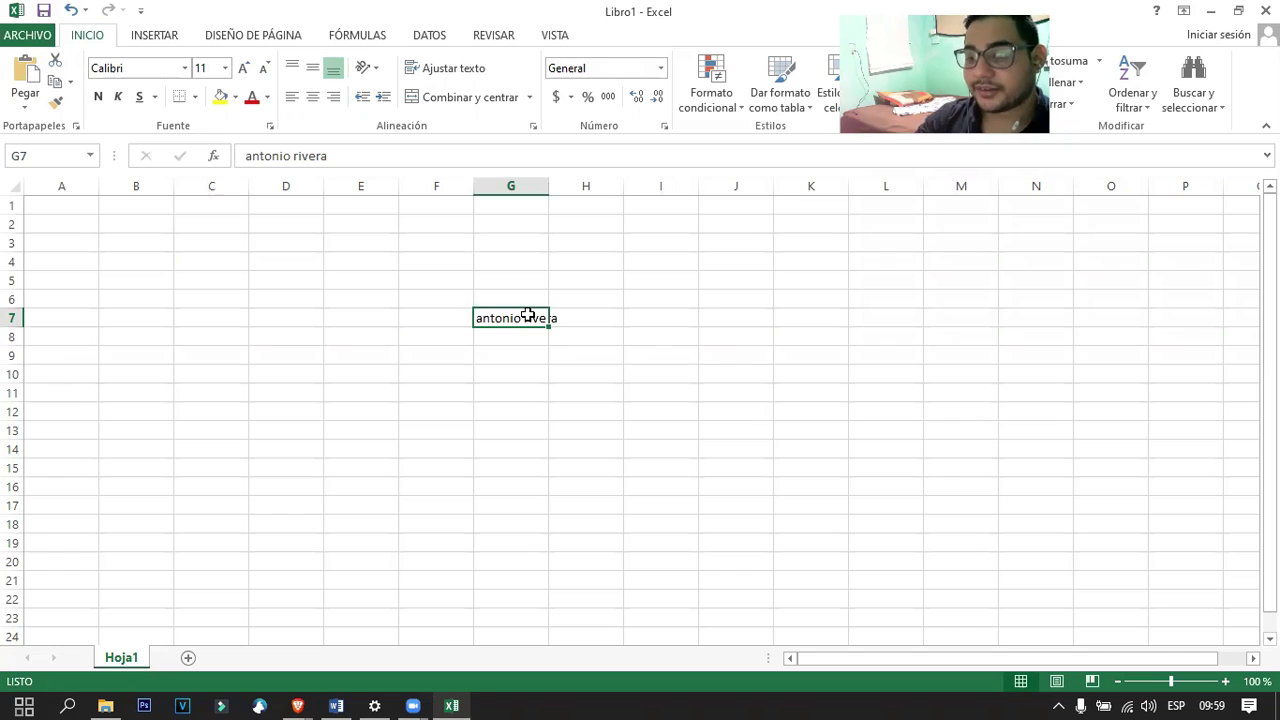
Edit G7 inside the cell to prefix the full name with 'ing.'.
double_click(527, 317)
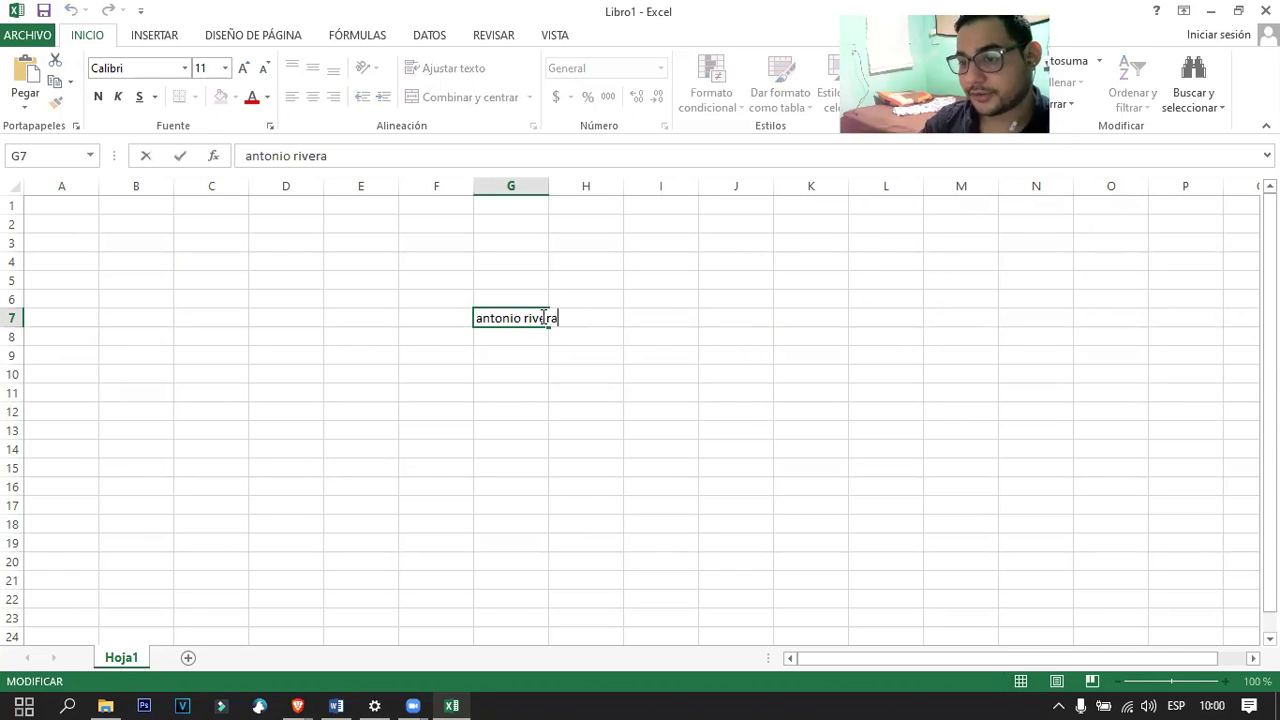
key("Home")
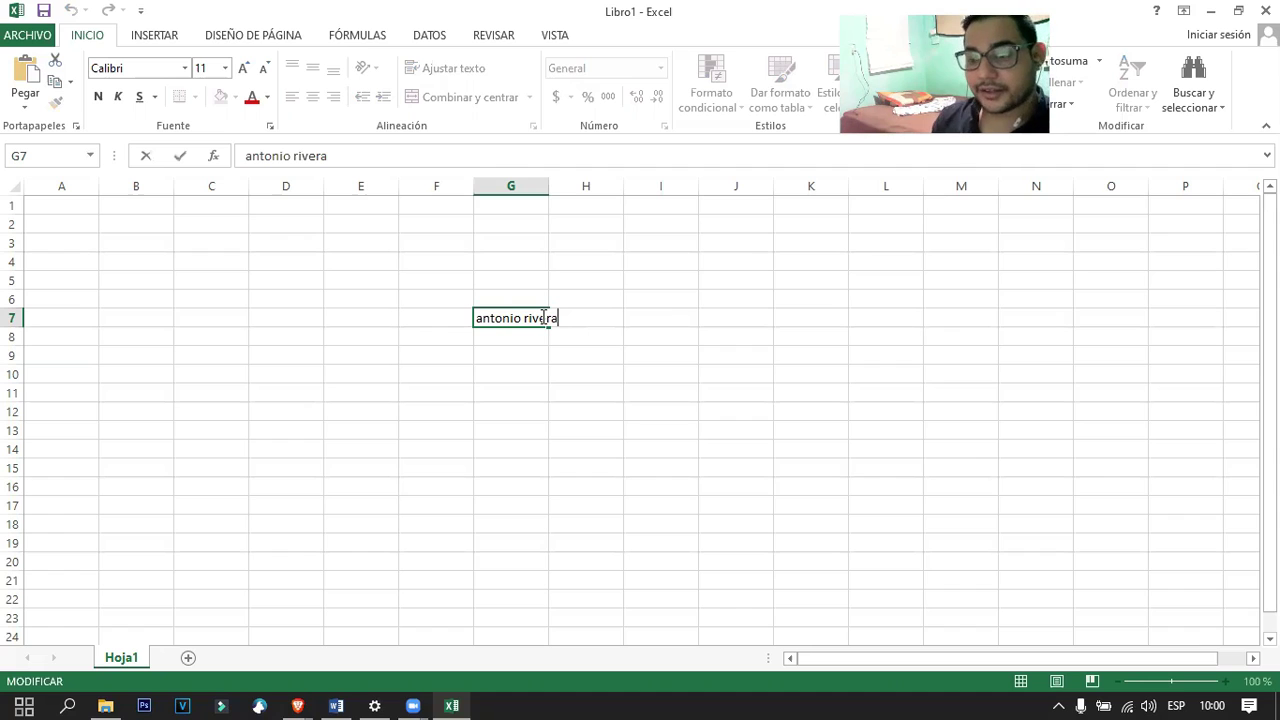
key("Left")
key("Left")
key("Left")
key("Left")
key("Left")
key("Left")
key("Left")
key("Left")
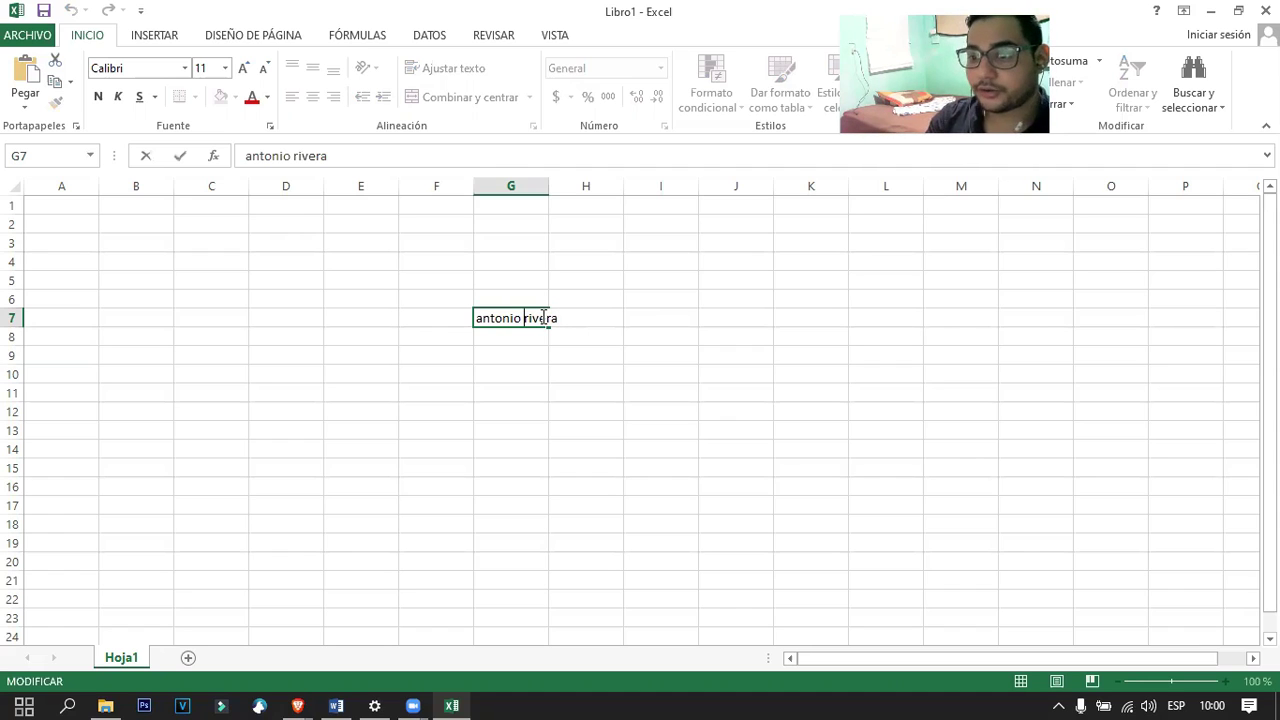
key("Right")
key("Right")
key("Right")
key("Right")
key("Right")
key("Right")
key("Right")
key("Right")
key("Right")
key("Right")
key("Right")
key("Right")
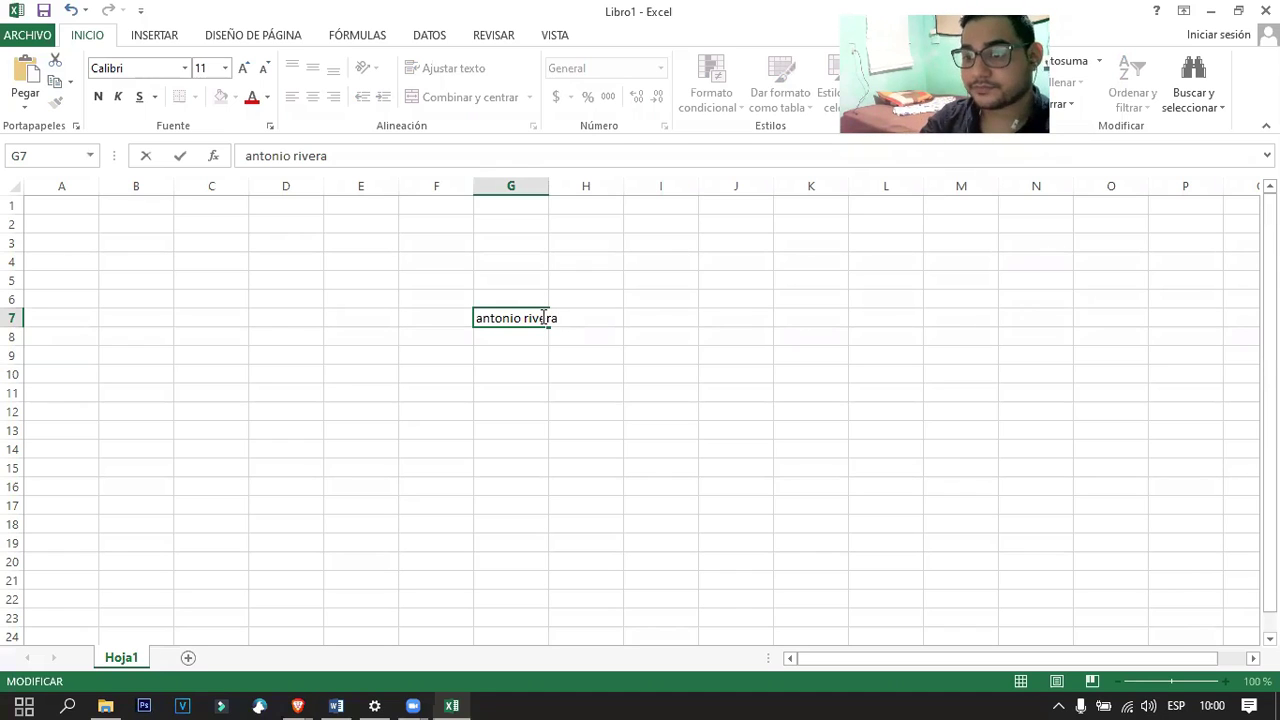
key("Home")
type("ing.")
key("Return")
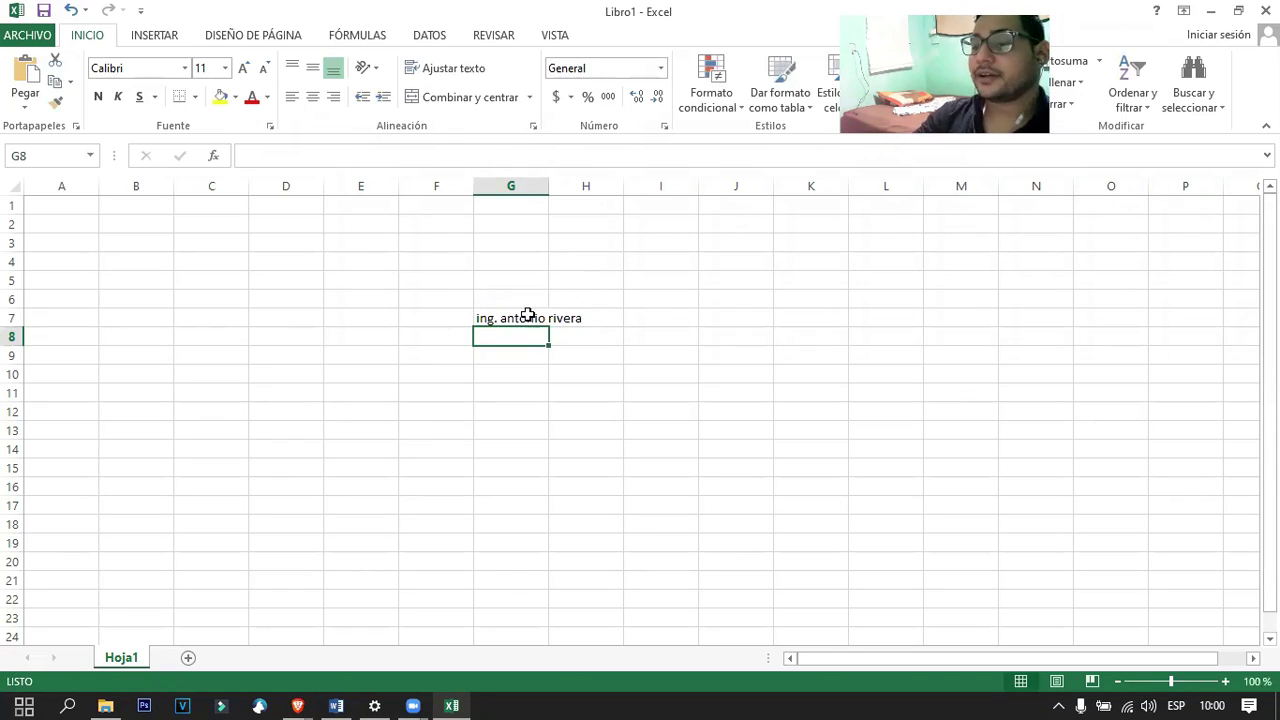
left_click(526, 316)
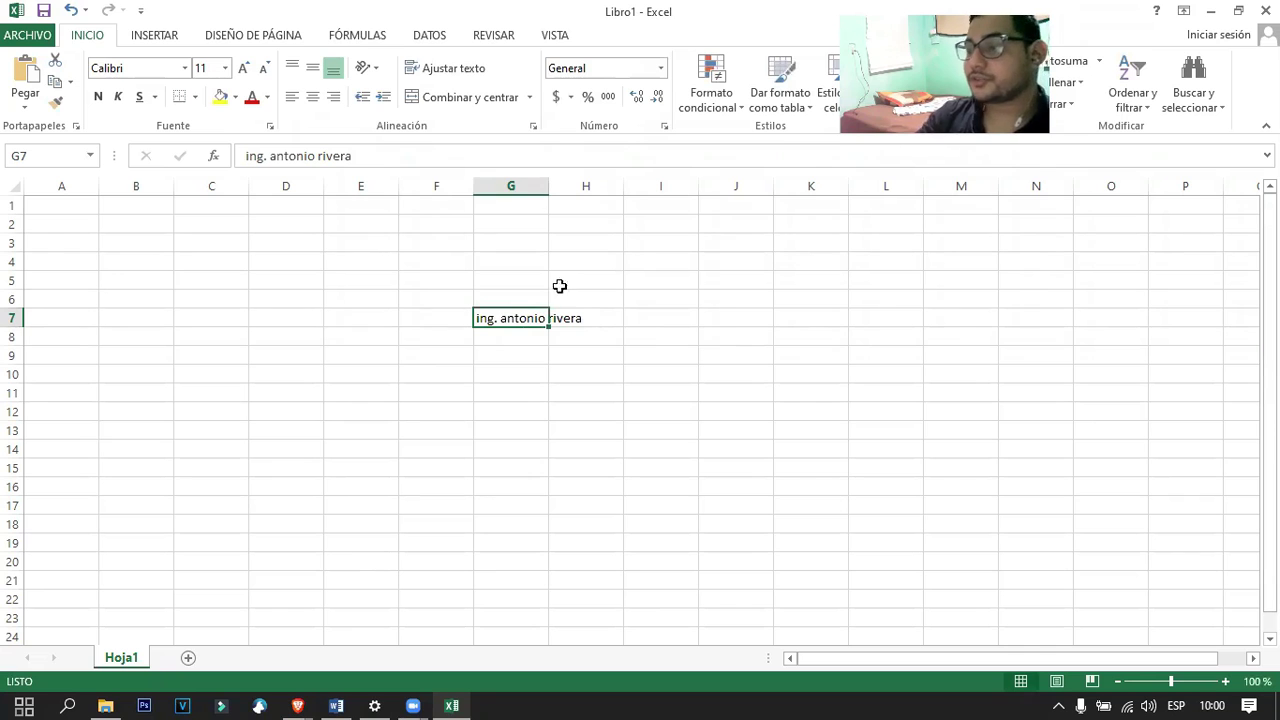
left_click(336, 706)
Scroll to page 12's data-types example table and select its picture.
scroll(457, 579, "down", 10)
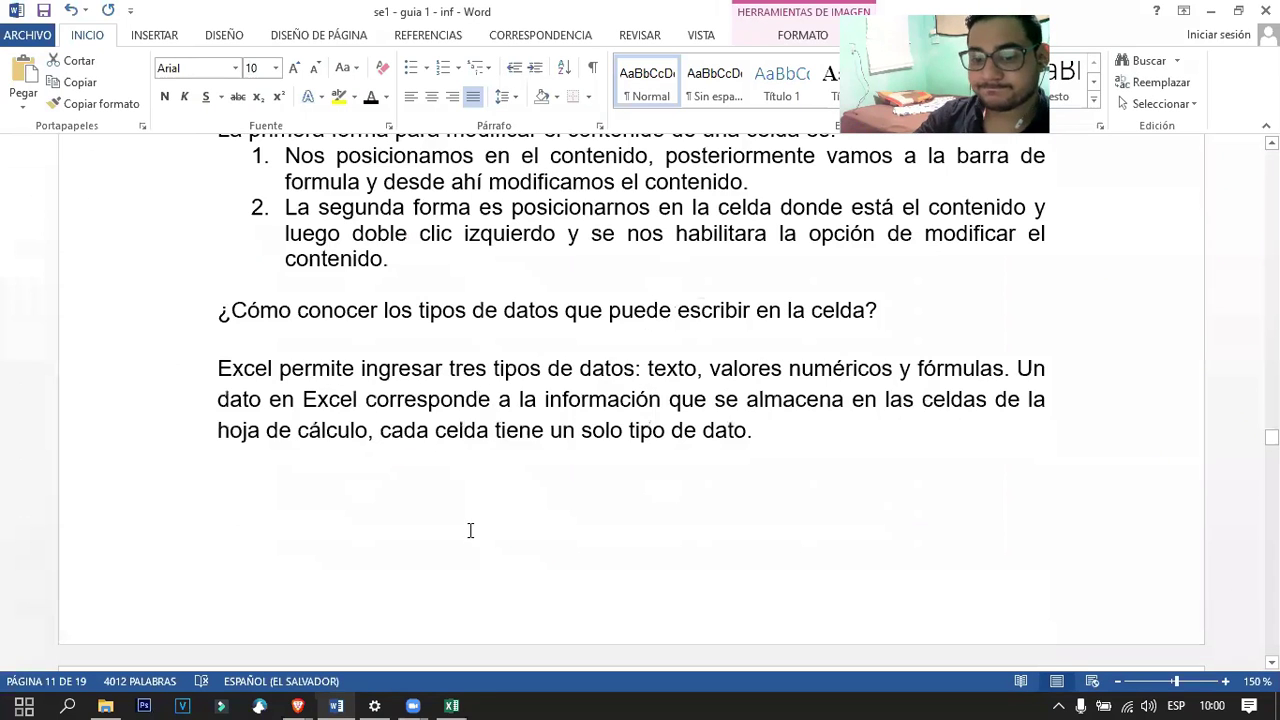
scroll(472, 537, "down", 2)
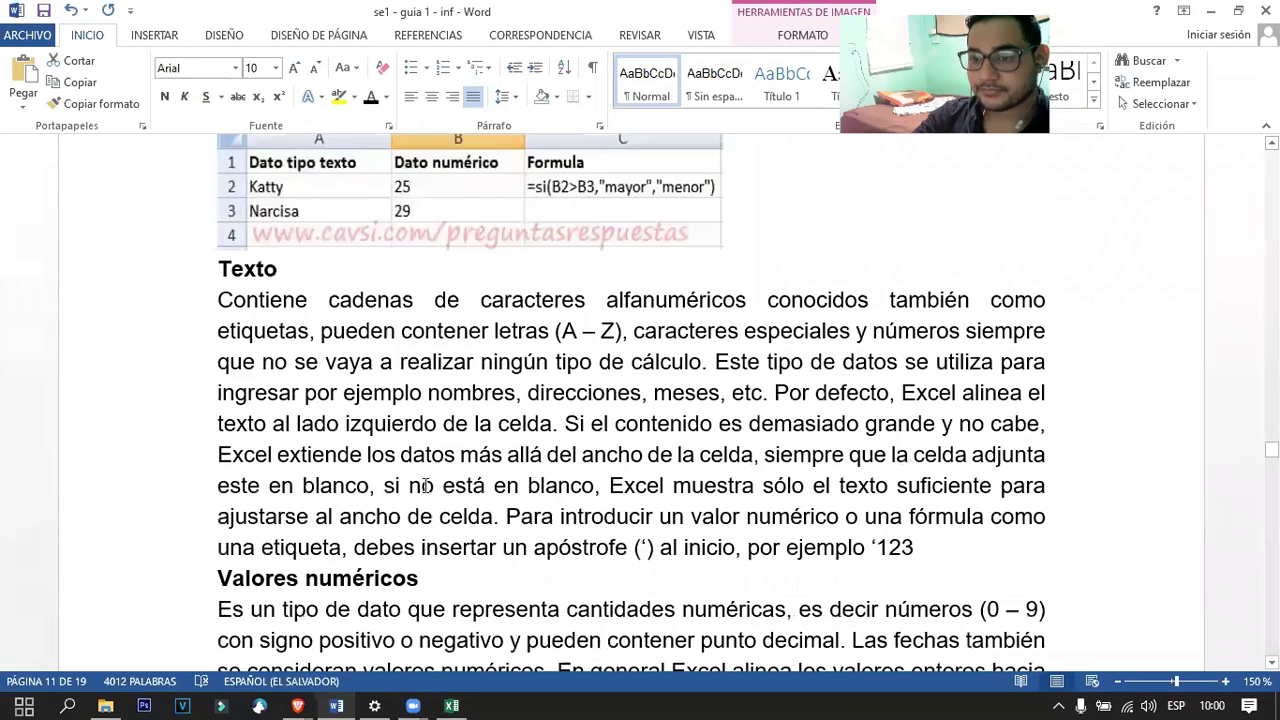
scroll(548, 540, "up", 2)
scroll(563, 595, "up", 3)
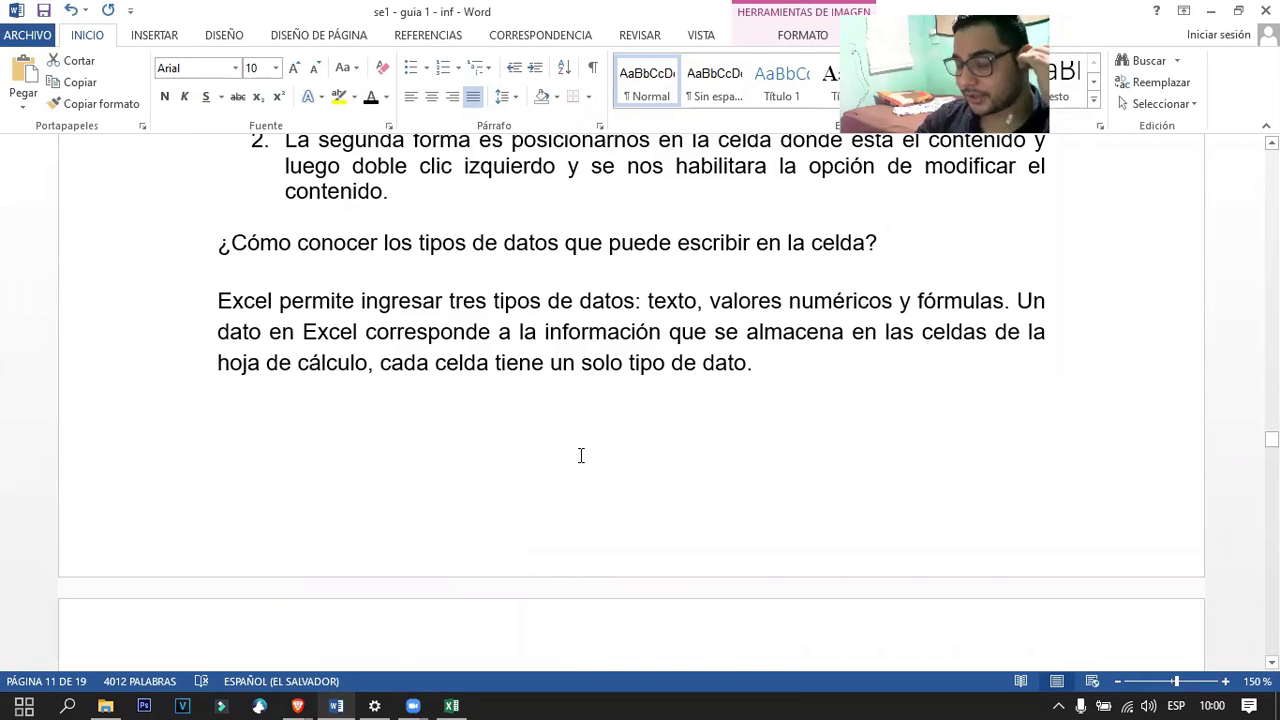
scroll(576, 453, "down", 4)
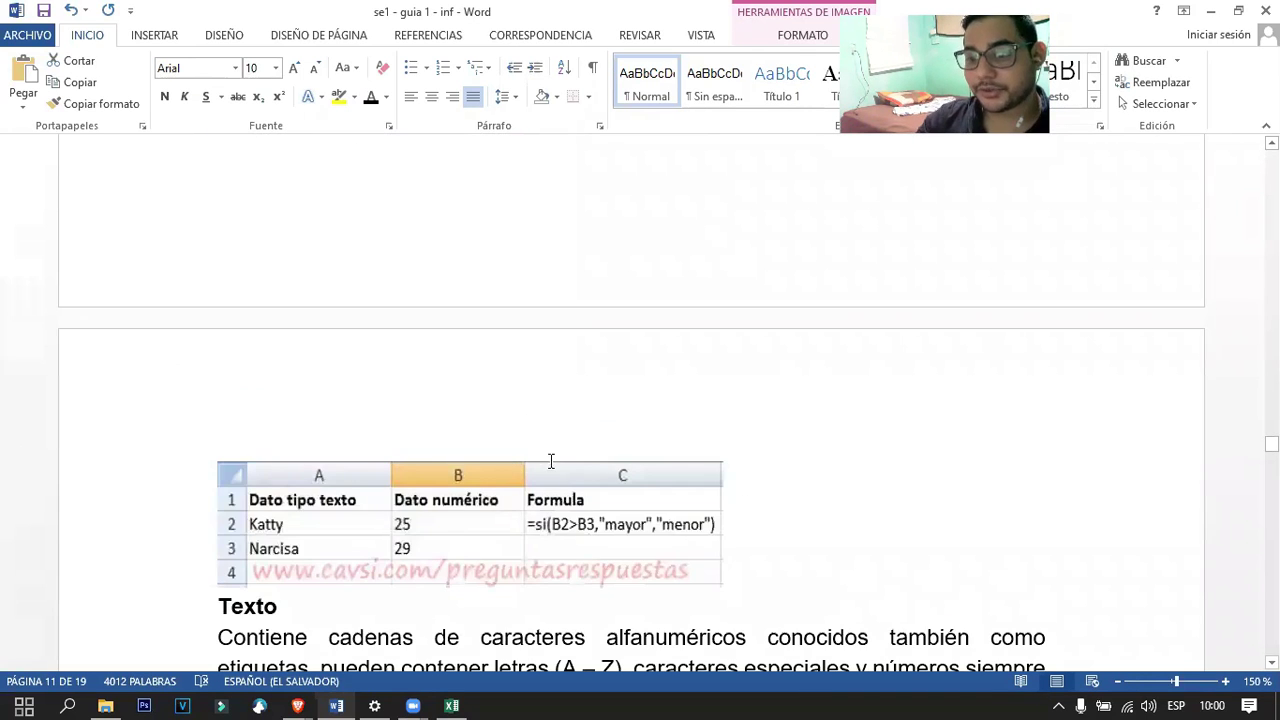
scroll(550, 461, "down", 1)
scroll(480, 506, "up", 2)
scroll(517, 457, "down", 3)
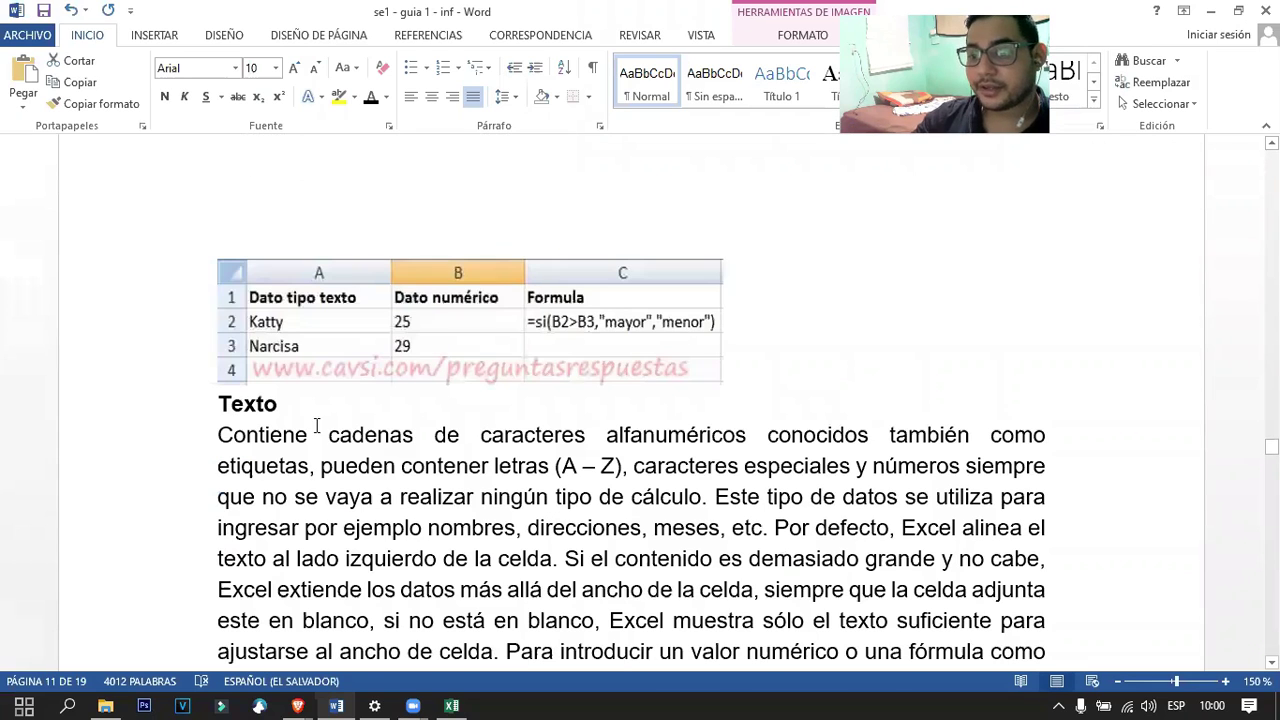
left_click(268, 324)
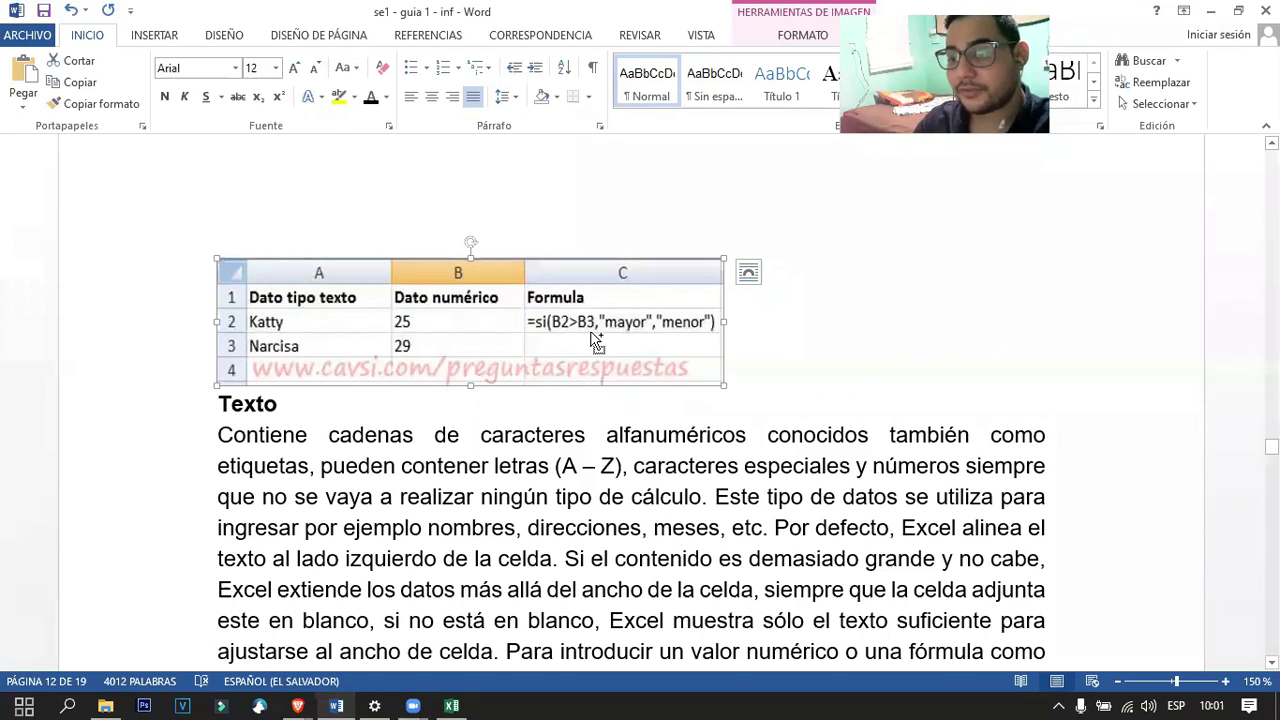
Zoom the guide from 150% to 260% on the data-types table, then deselect the picture.
scroll(597, 344, "up", 11)
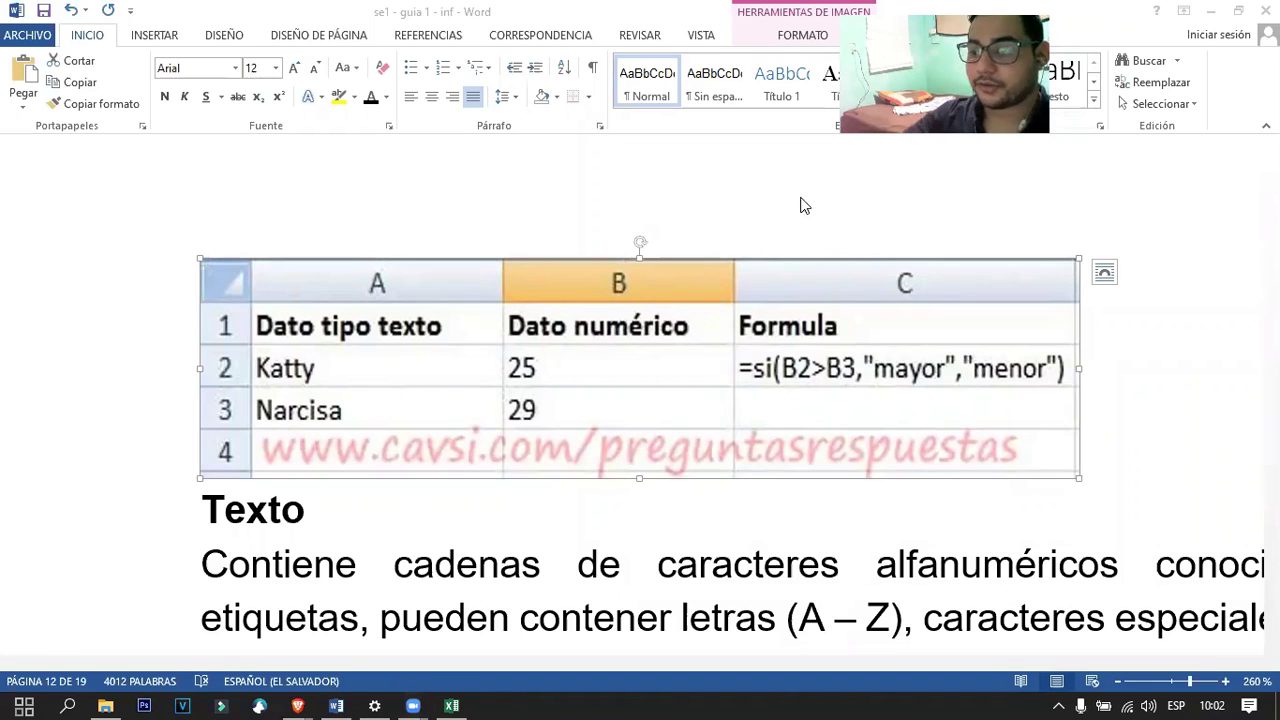
left_click(1118, 401)
Scroll down the guide, briefly switch to Excel and back, and return to the text.
scroll(1115, 404, "down", 7, "ctrl")
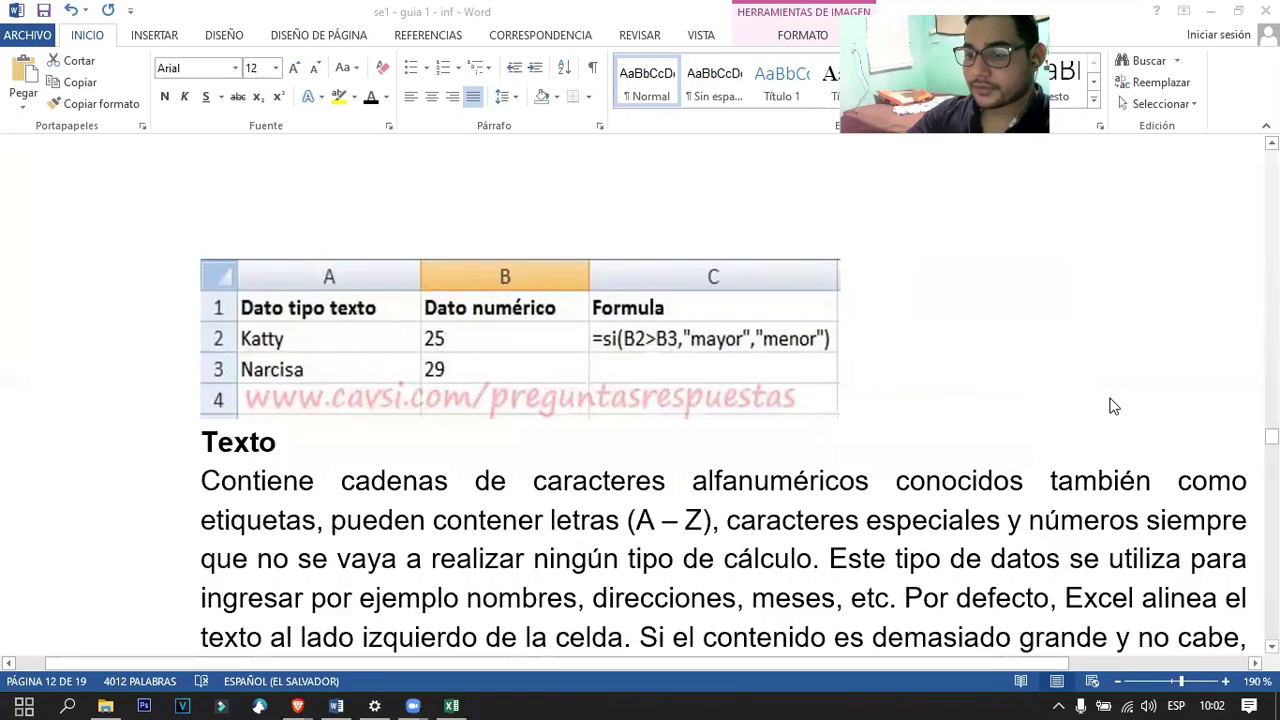
scroll(505, 475, "down", 3, "ctrl")
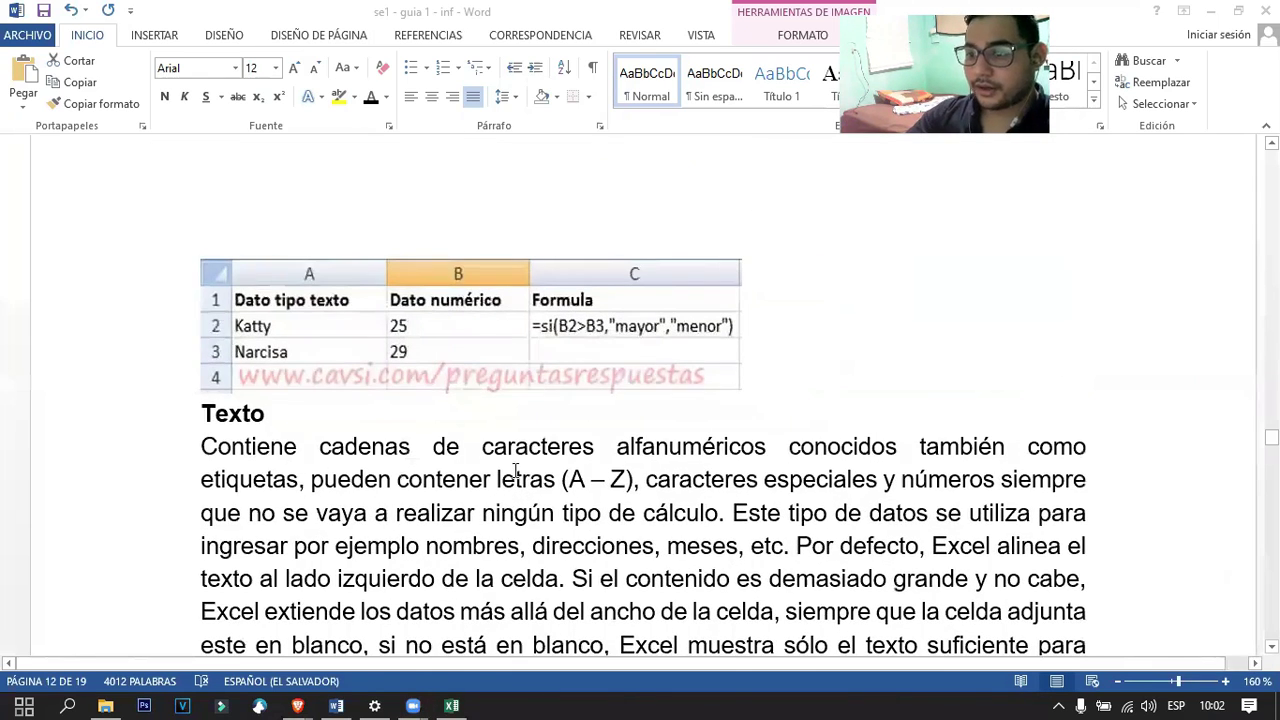
scroll(517, 450, "down", 3)
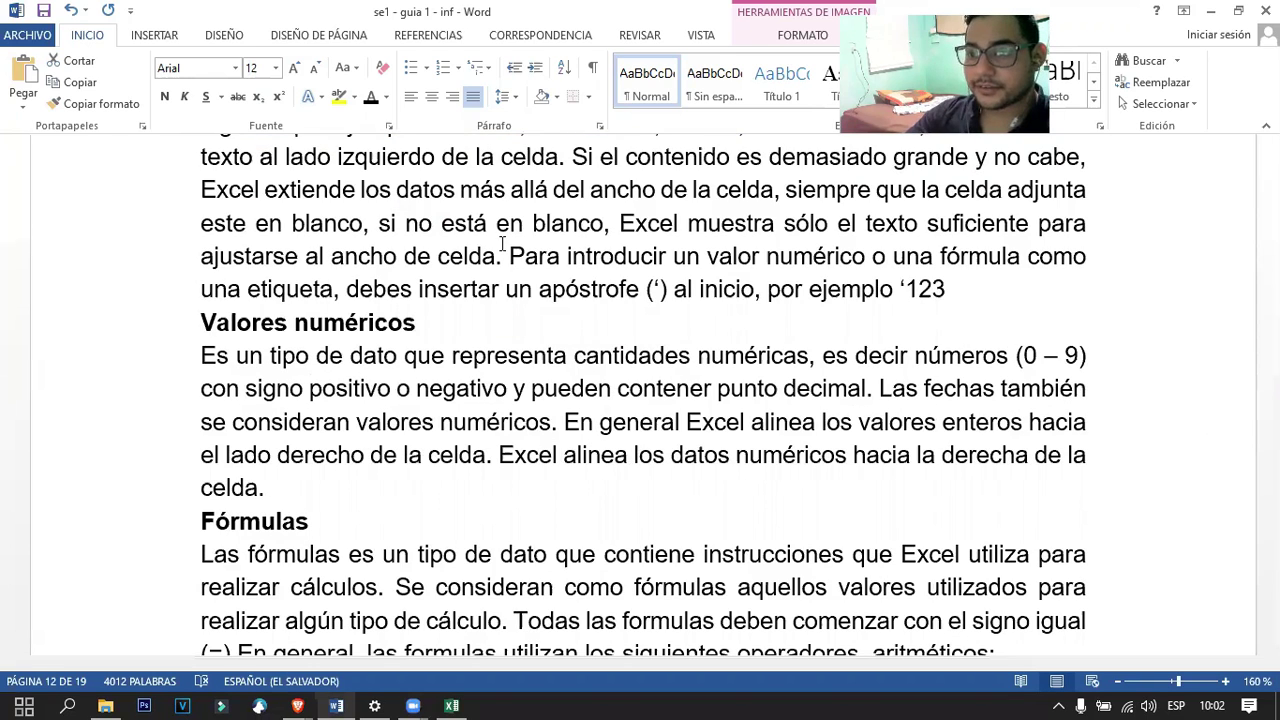
key("alt+Tab")
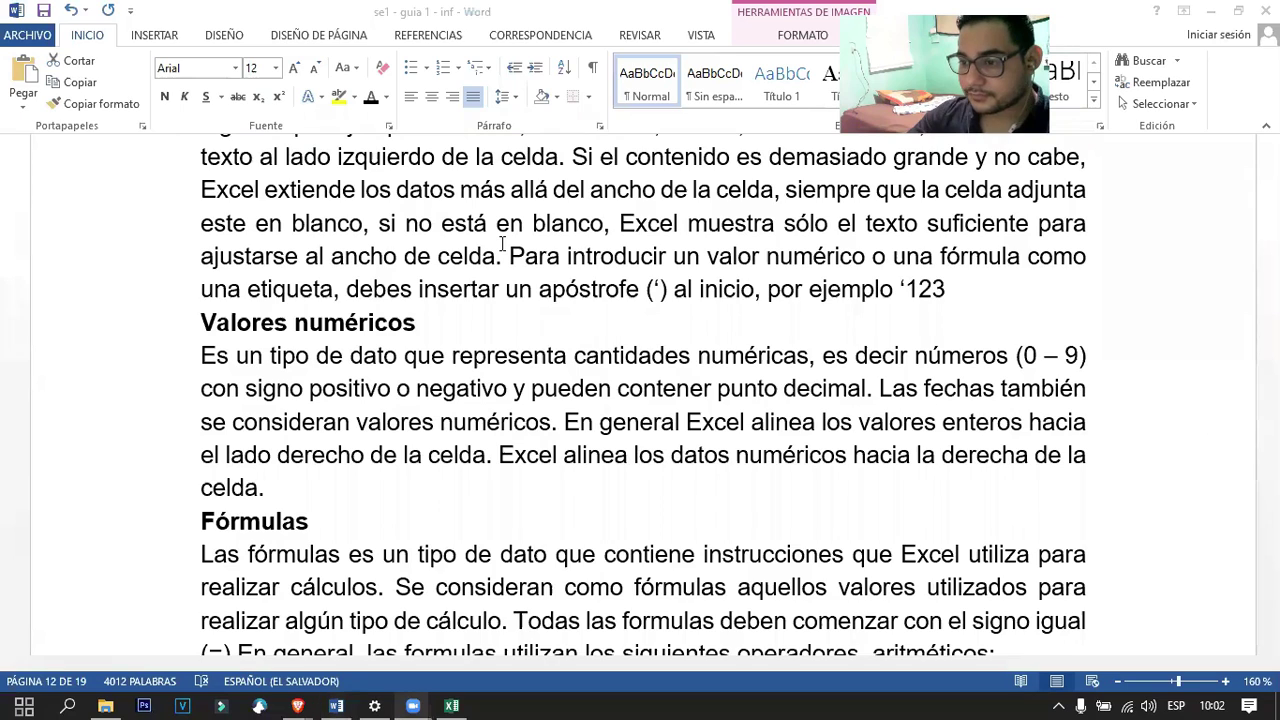
key("alt+Tab")
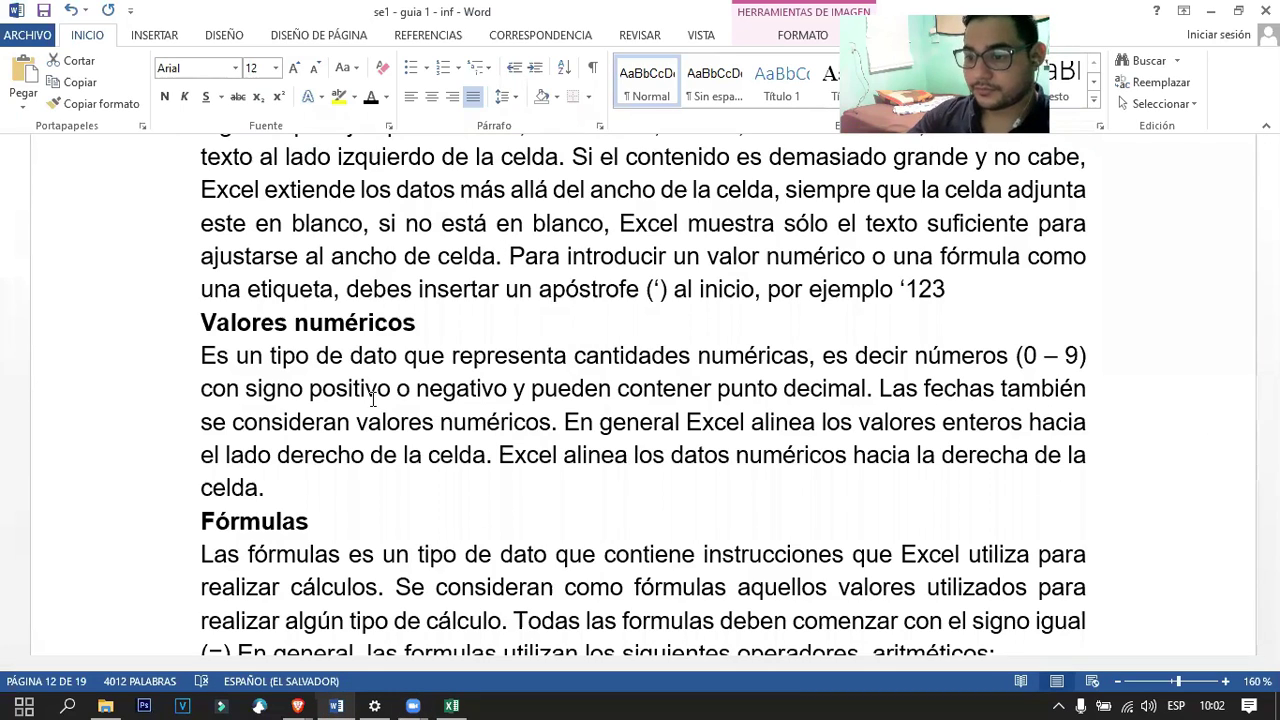
left_click(355, 314)
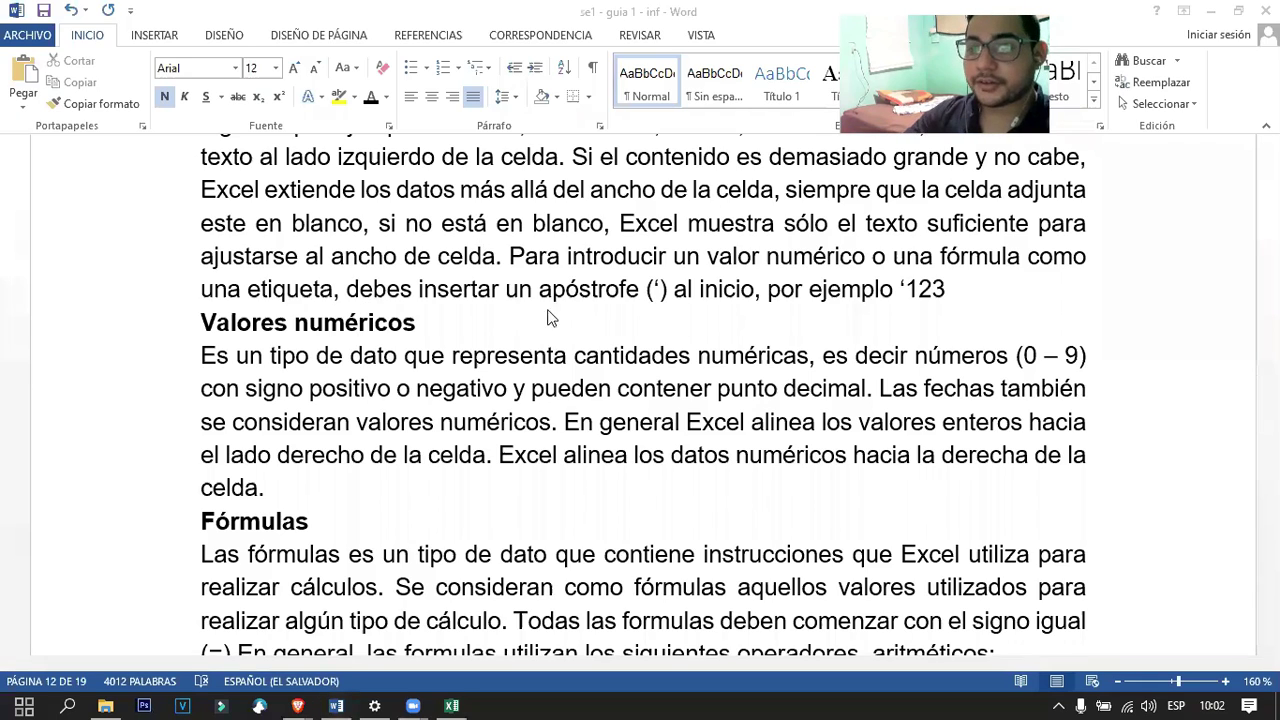
Scroll back up and select the example spreadsheet picture.
scroll(550, 320, "up", 3)
scroll(497, 367, "down", 3)
scroll(421, 413, "up", 2)
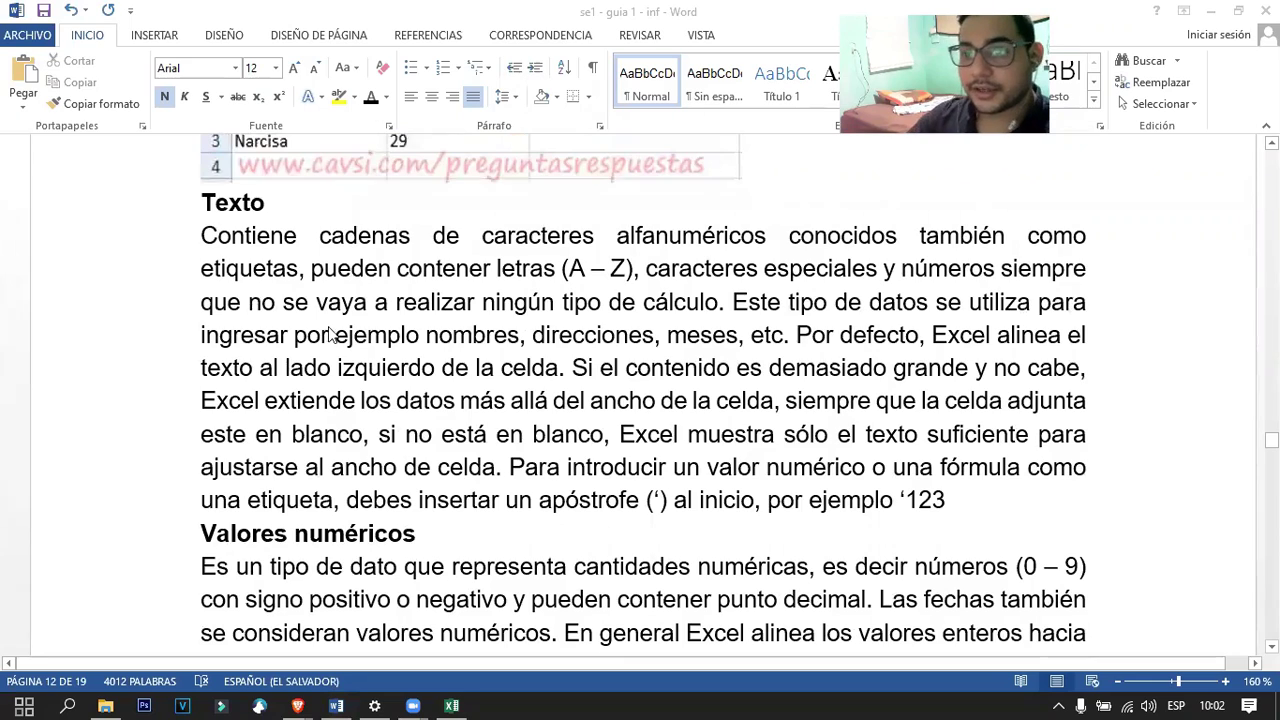
scroll(610, 376, "up", 3)
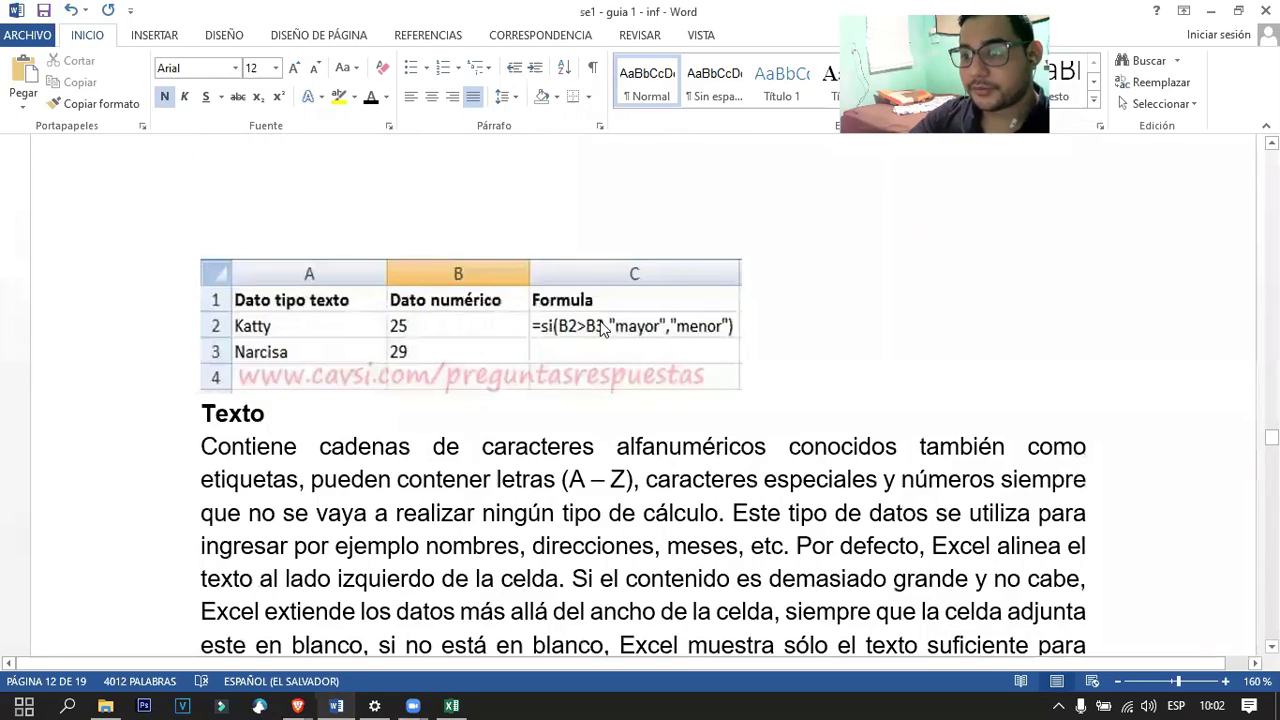
scroll(565, 335, "up", 6, "ctrl")
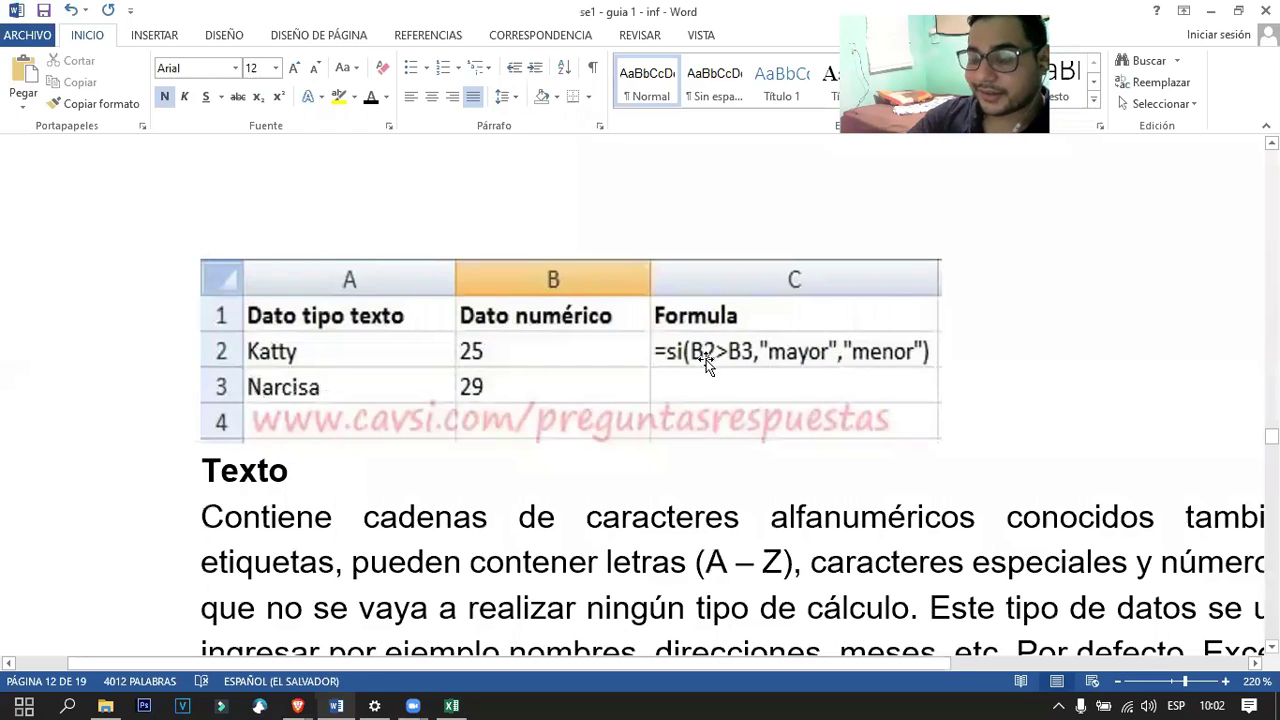
left_click(485, 356)
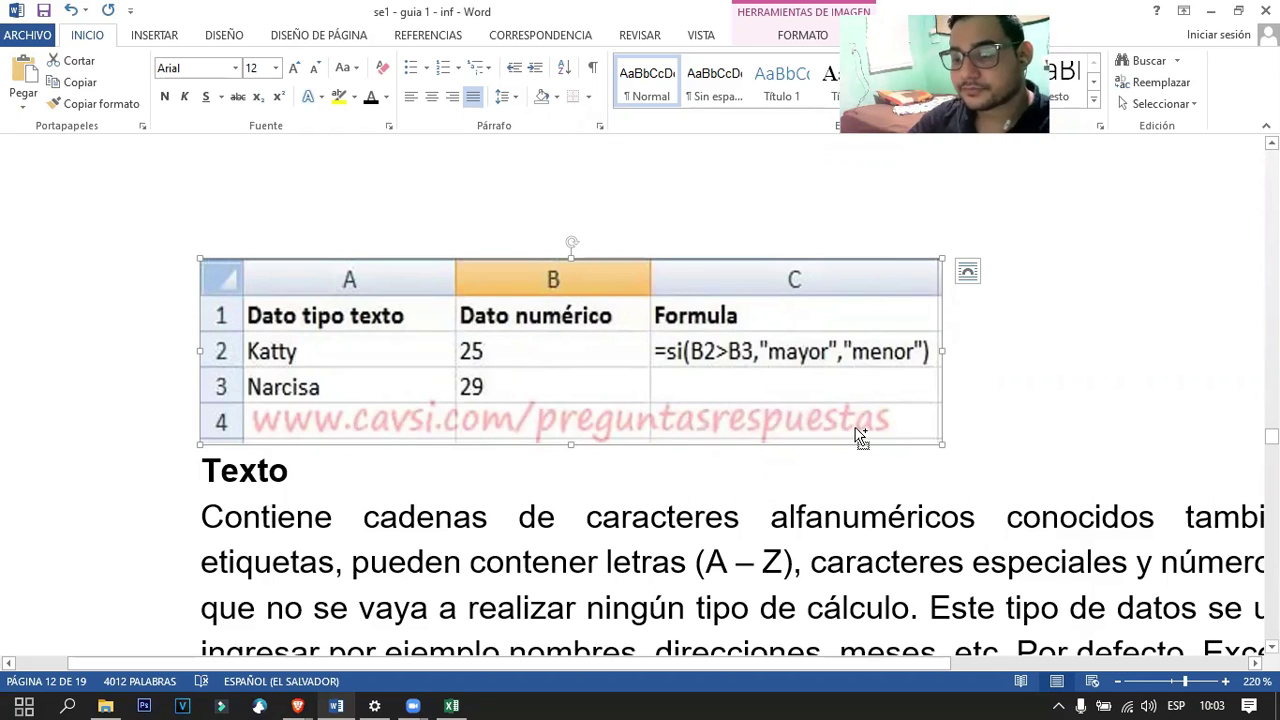
Scroll to the continuous and discontinuous cell-ranges section, then minimize Word.
scroll(858, 428, "down", 10, "ctrl")
scroll(858, 428, "down", 2, "ctrl")
scroll(718, 418, "down", 15)
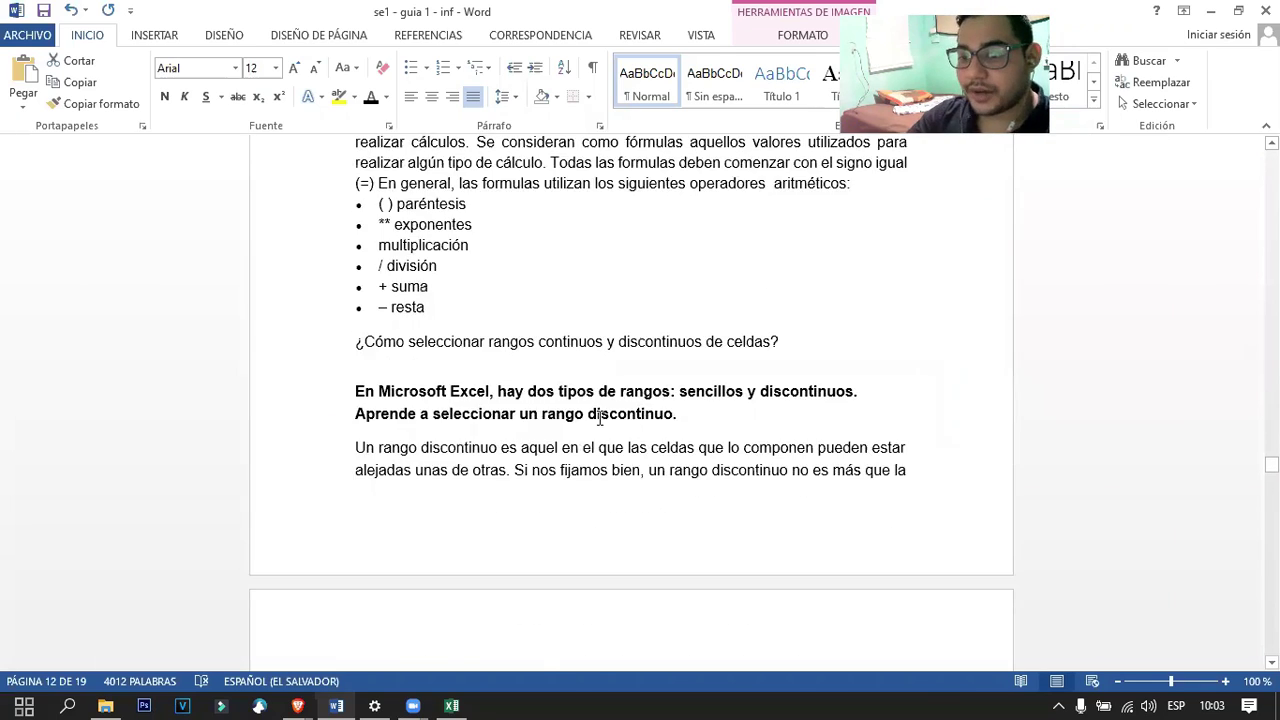
scroll(574, 420, "up", 4)
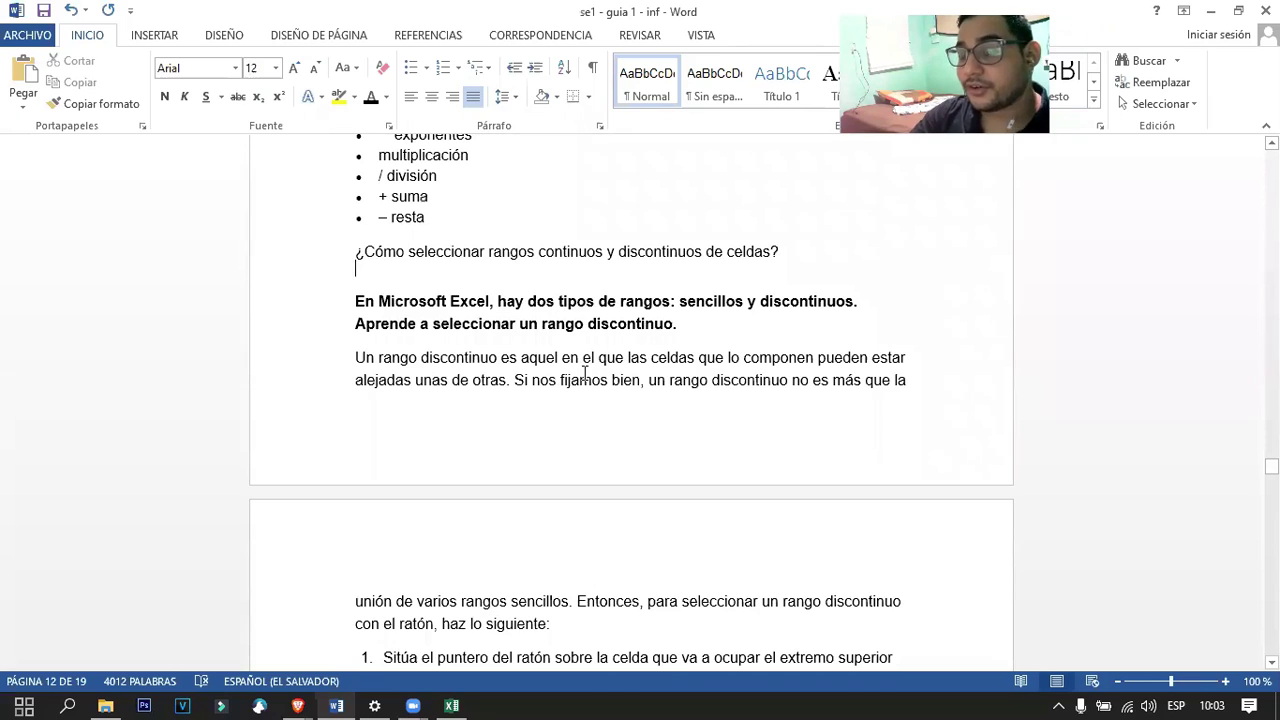
left_click(1210, 11)
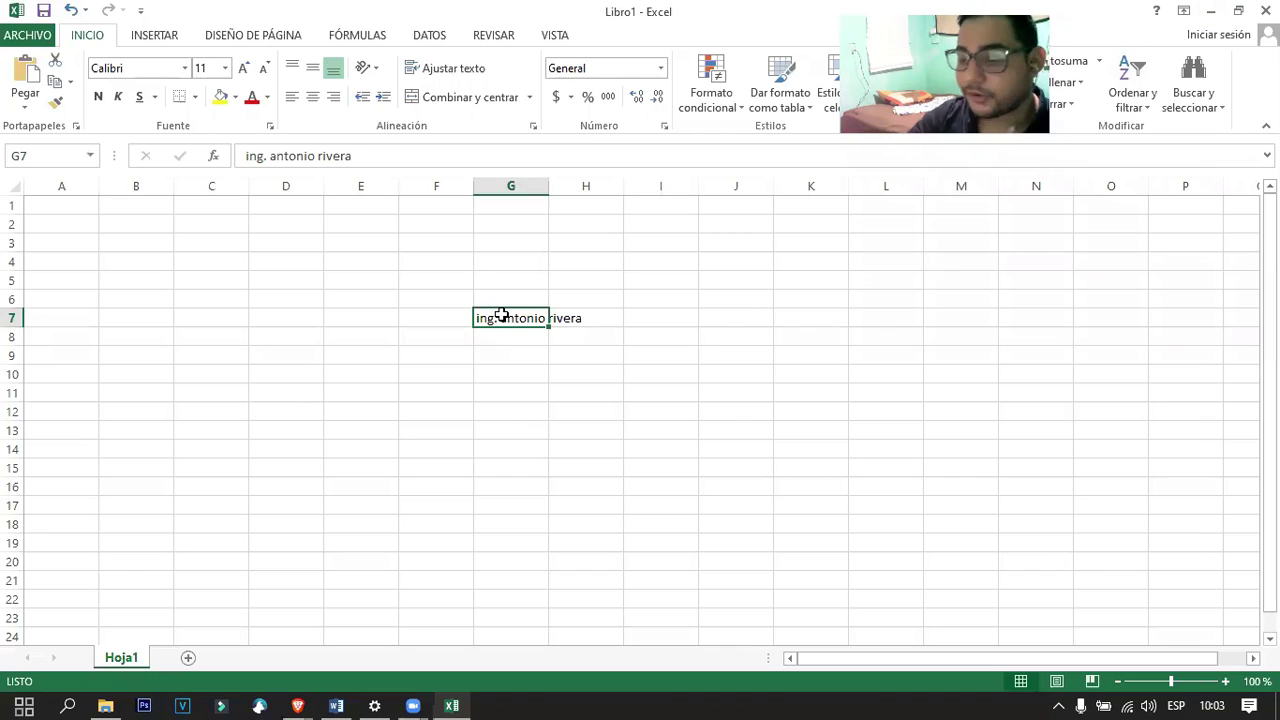
Clear G7 and fill B2:B12 with the series 1 to 11.
key("Delete")
left_click(146, 218)
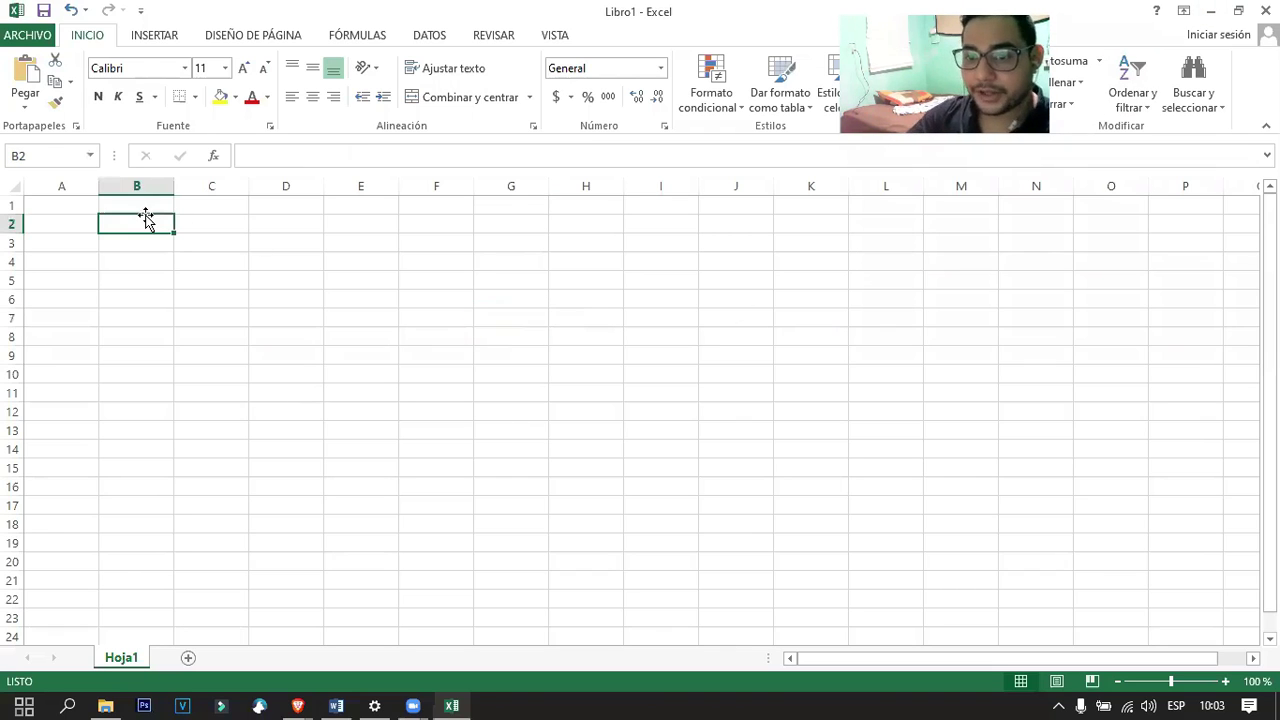
type("1")
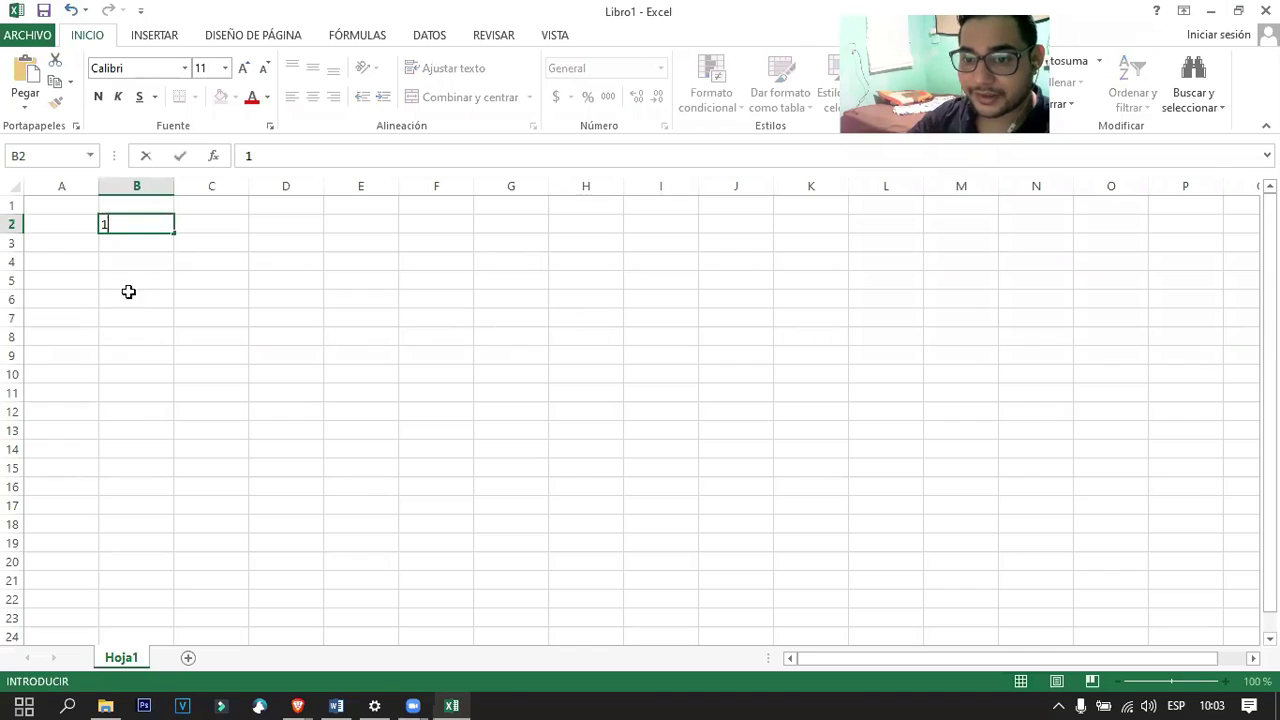
key("Return")
left_click(165, 224)
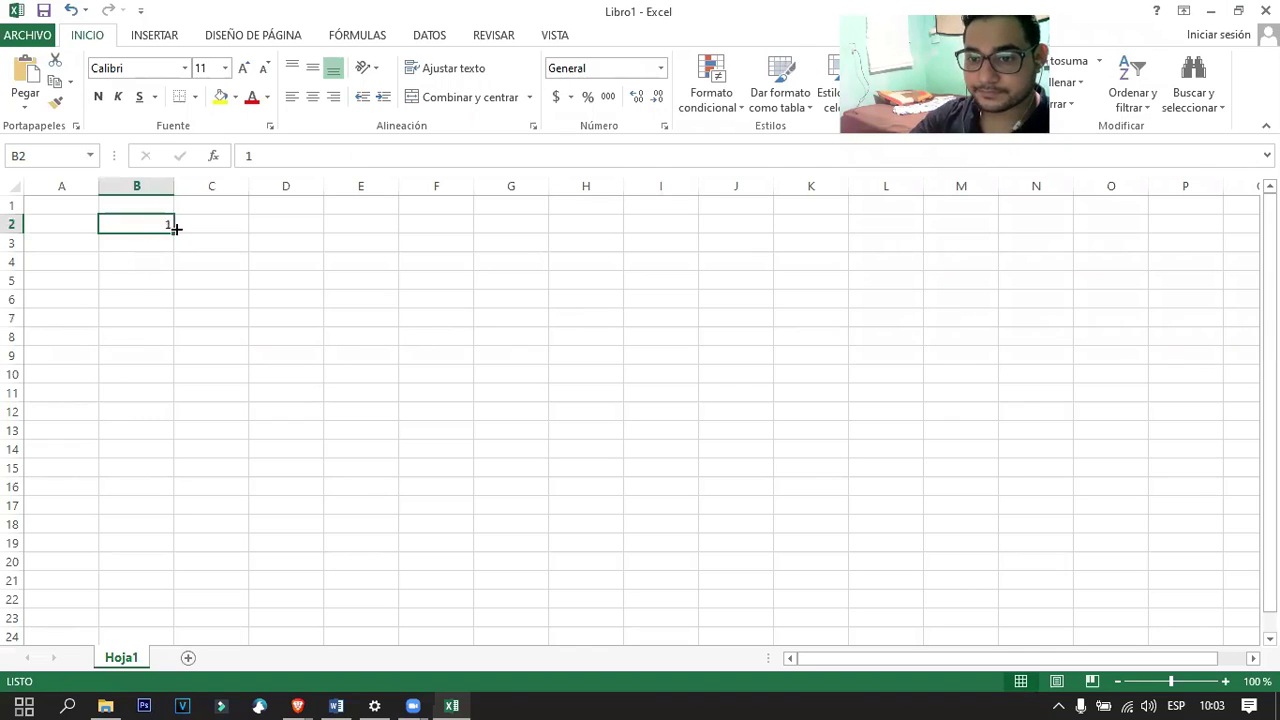
left_click_drag(175, 233, 185, 418)
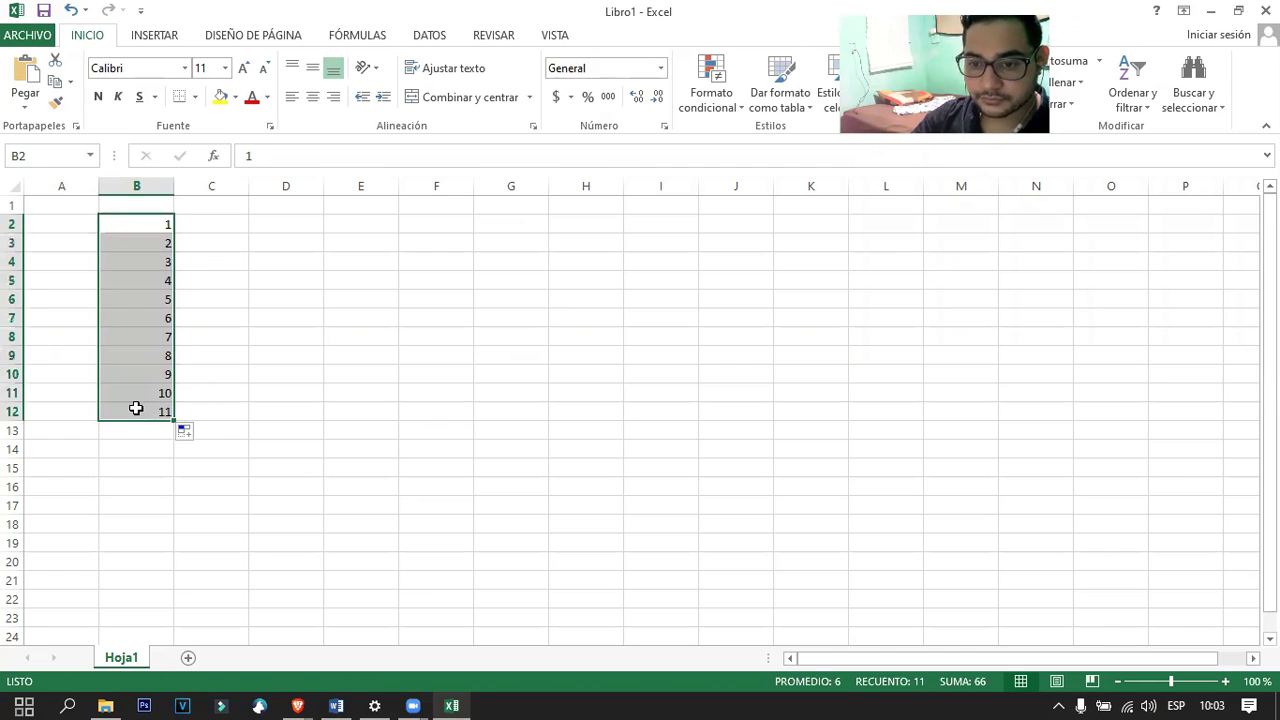
Copy the 11 into B16 and extend that series down to 21 in B26.
left_click(136, 408)
scroll(136, 408, "down", 2)
key("ctrl+c")
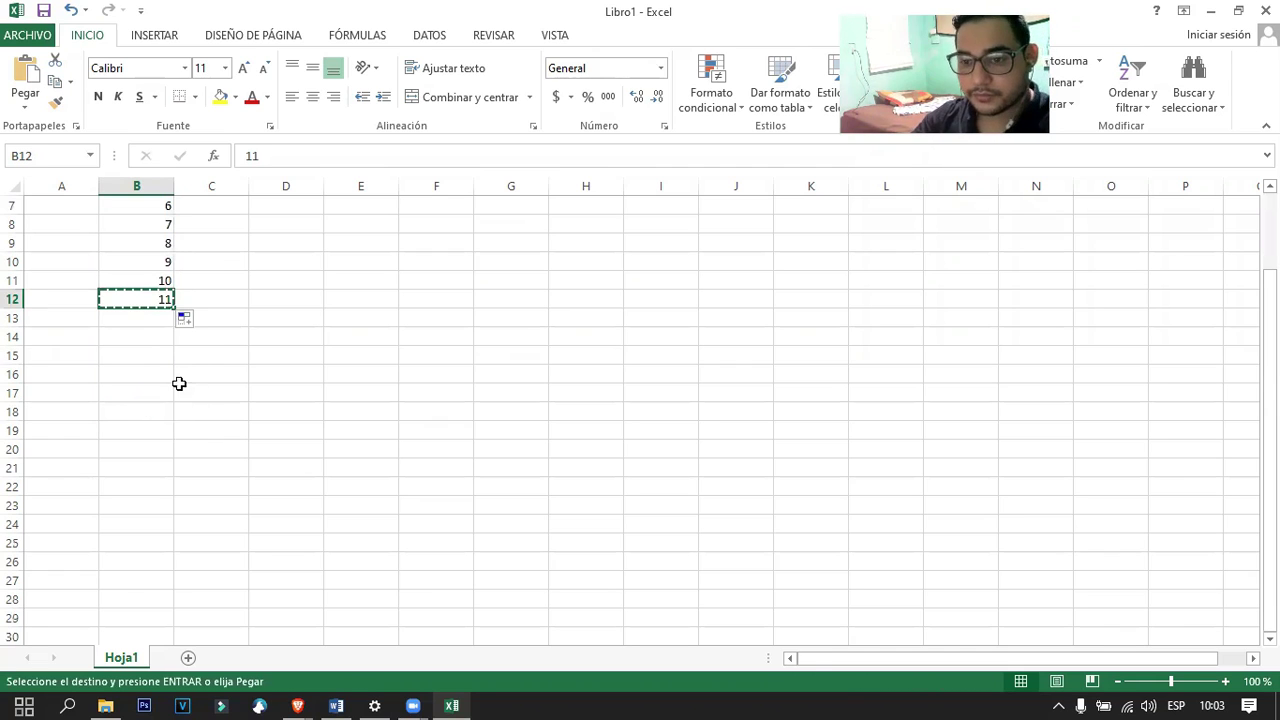
left_click(148, 342)
left_click(161, 372)
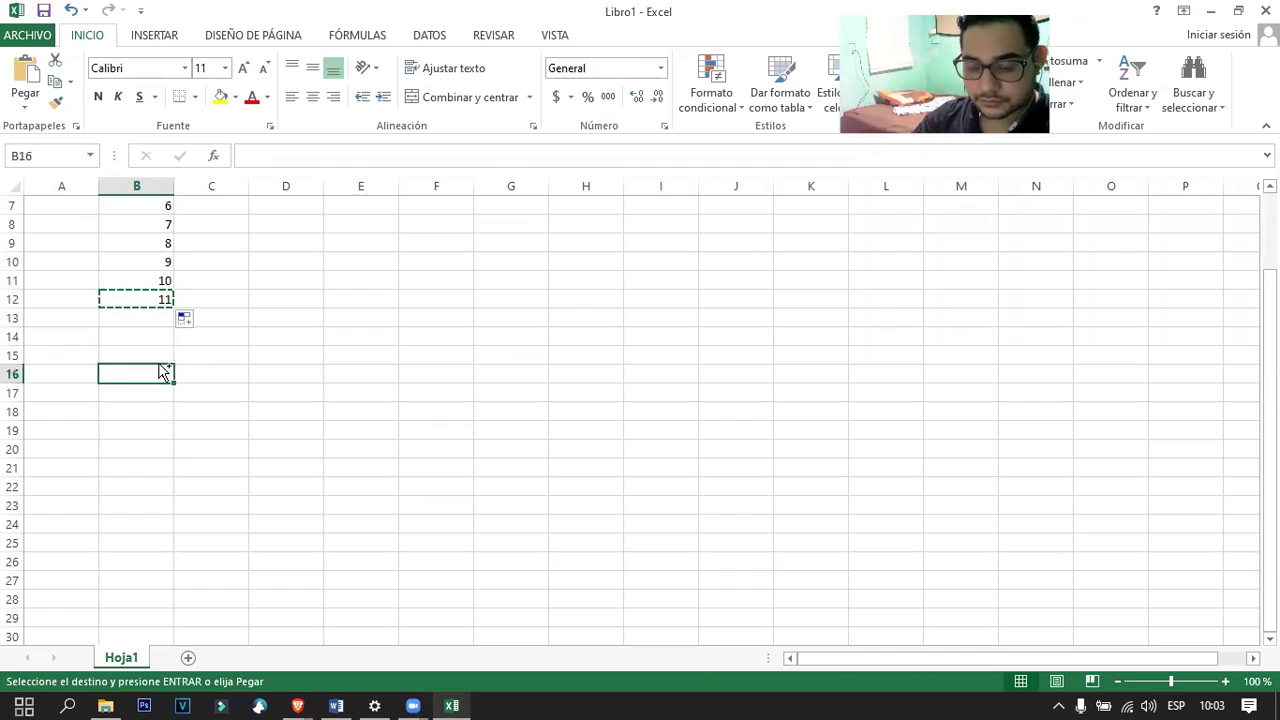
key("ctrl+v")
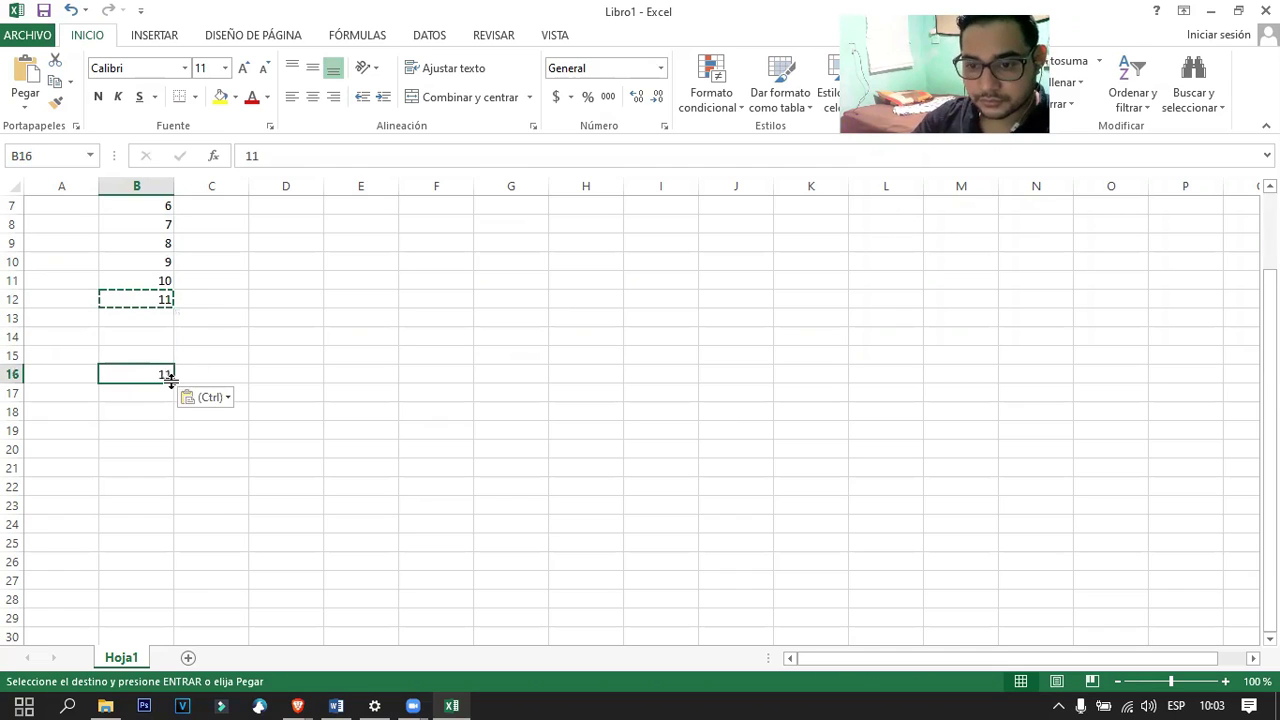
left_click_drag(170, 378, 188, 566)
scroll(215, 464, "up", 2)
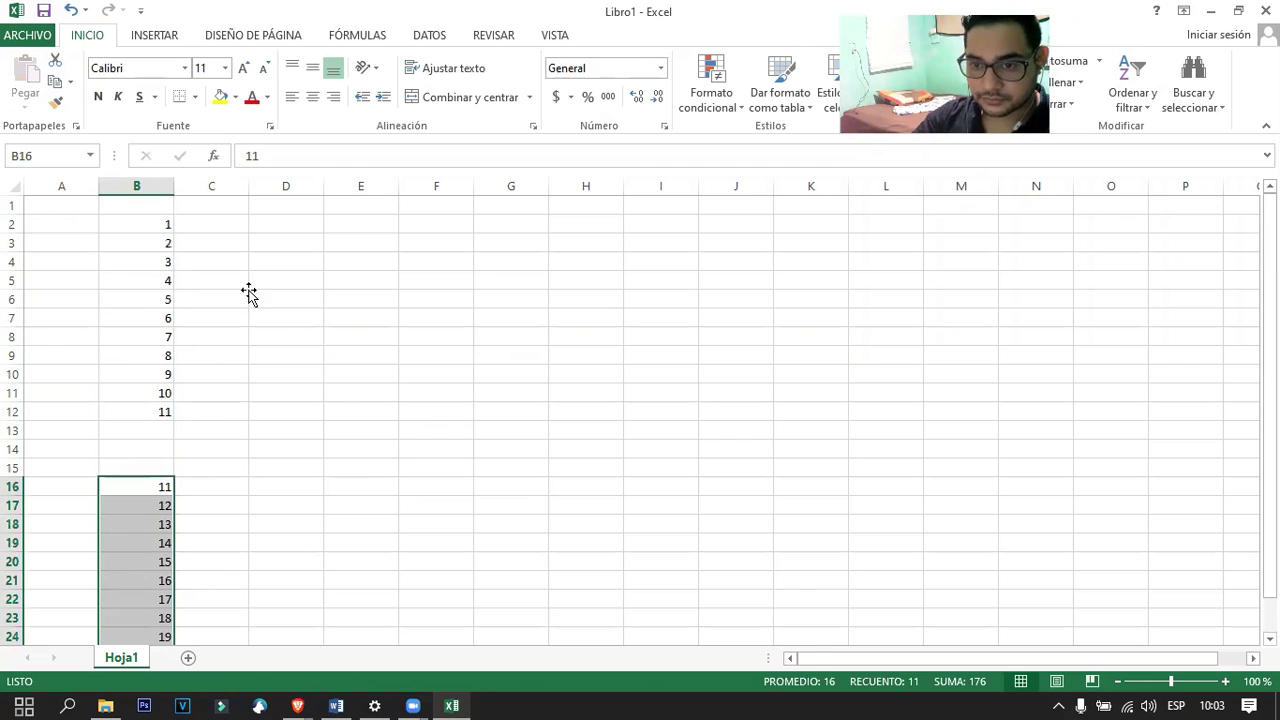
Extend B2 and B5 to column G, giving 2–6 in row 2 and 5–9 in row 5.
left_click(270, 243)
left_click(232, 222)
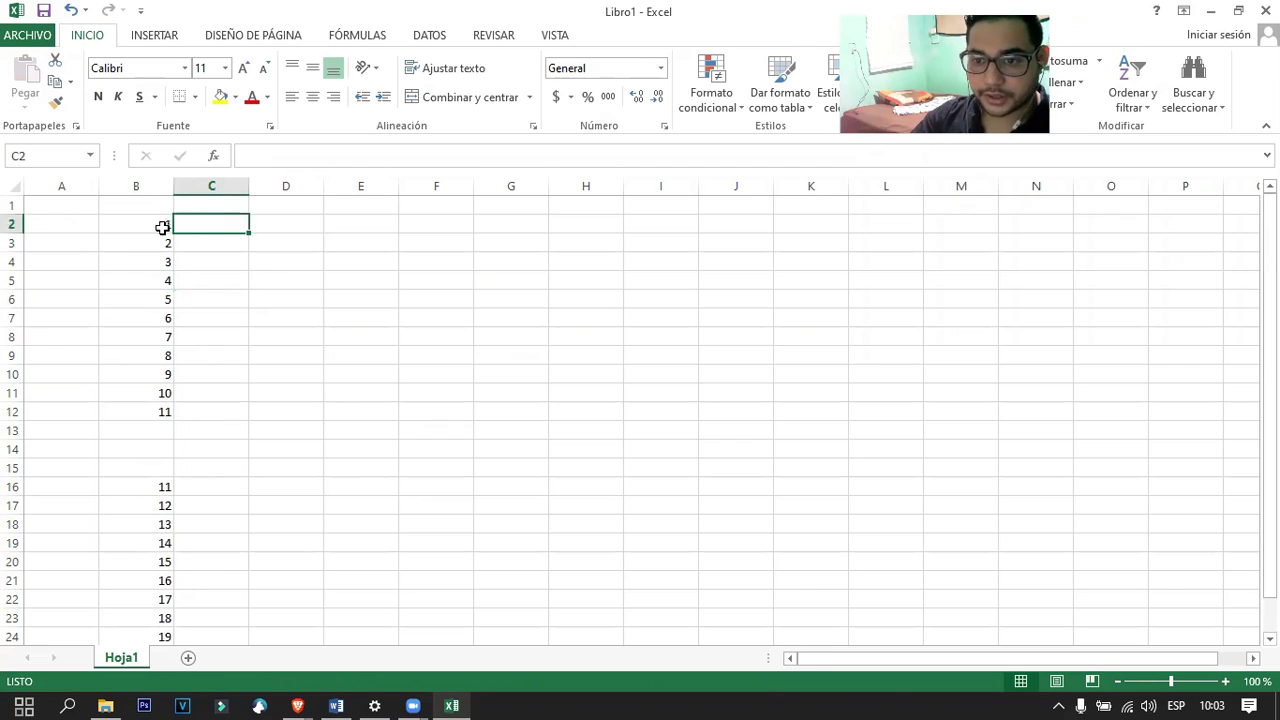
left_click(164, 225)
left_click_drag(174, 231, 538, 240)
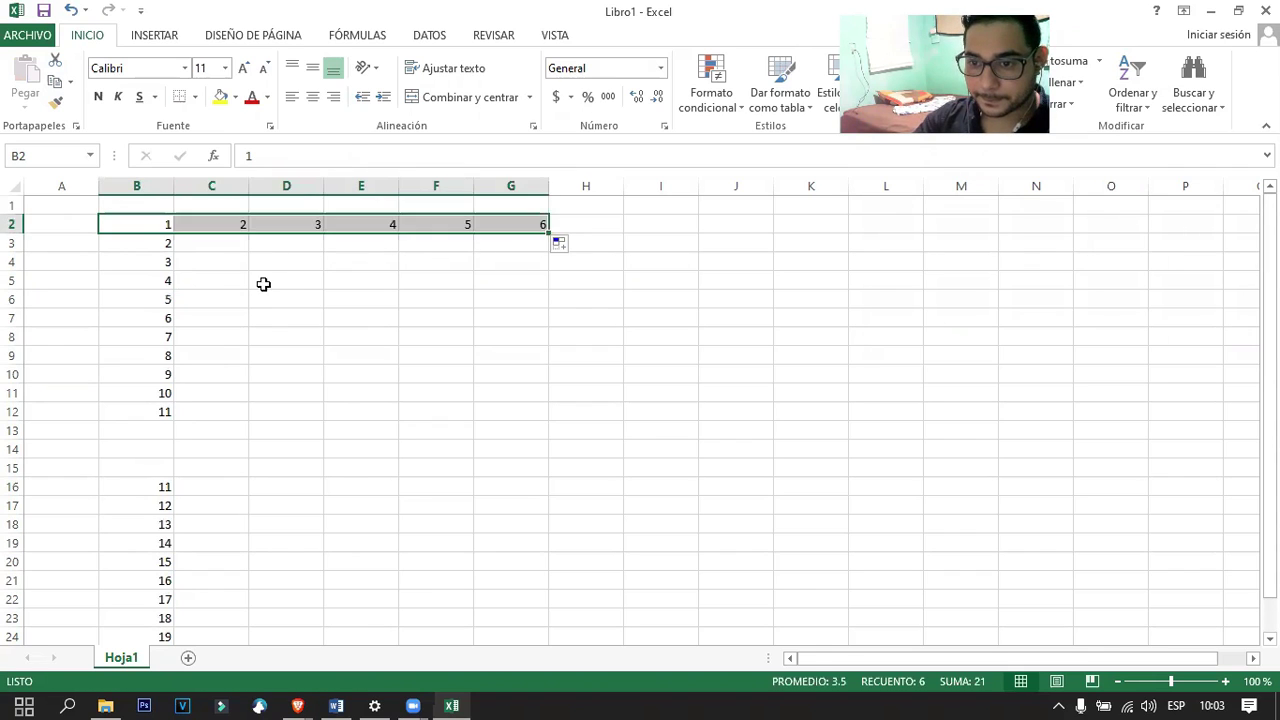
left_click(263, 283)
left_click(157, 287)
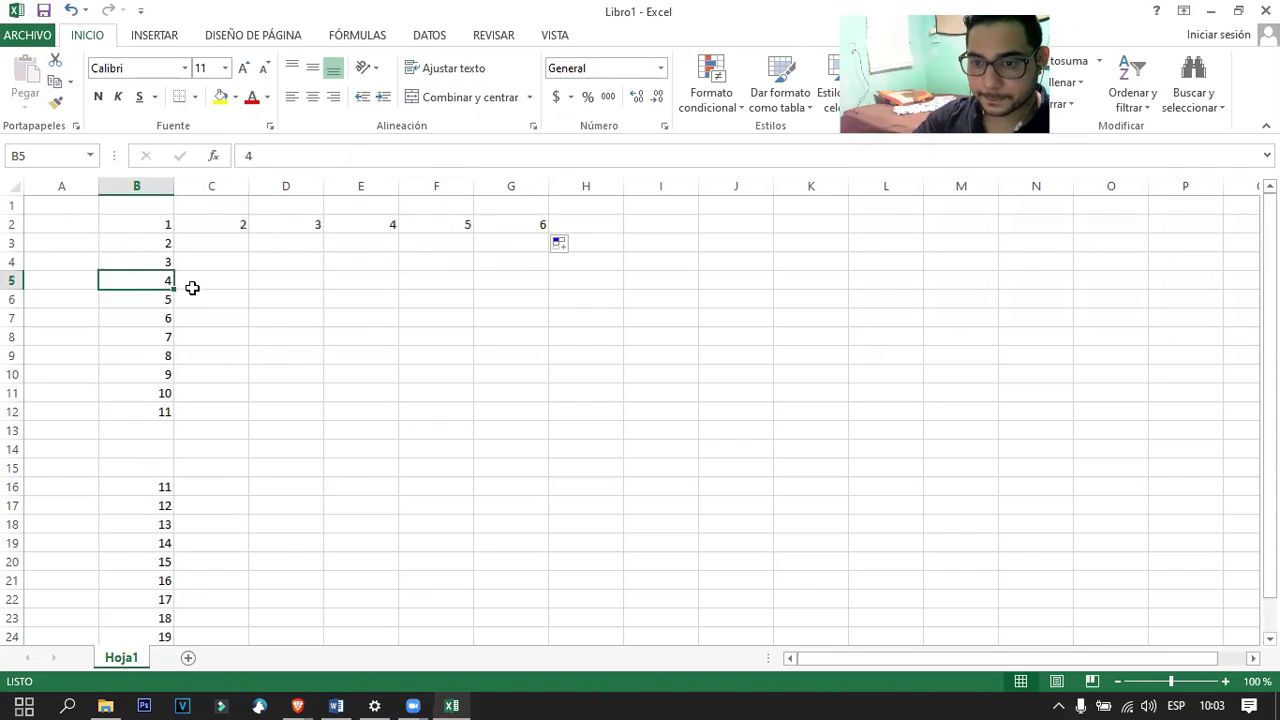
left_click_drag(174, 289, 564, 300)
left_click(376, 356)
Start a new formula in cell I5.
left_click(382, 336)
left_click(606, 274)
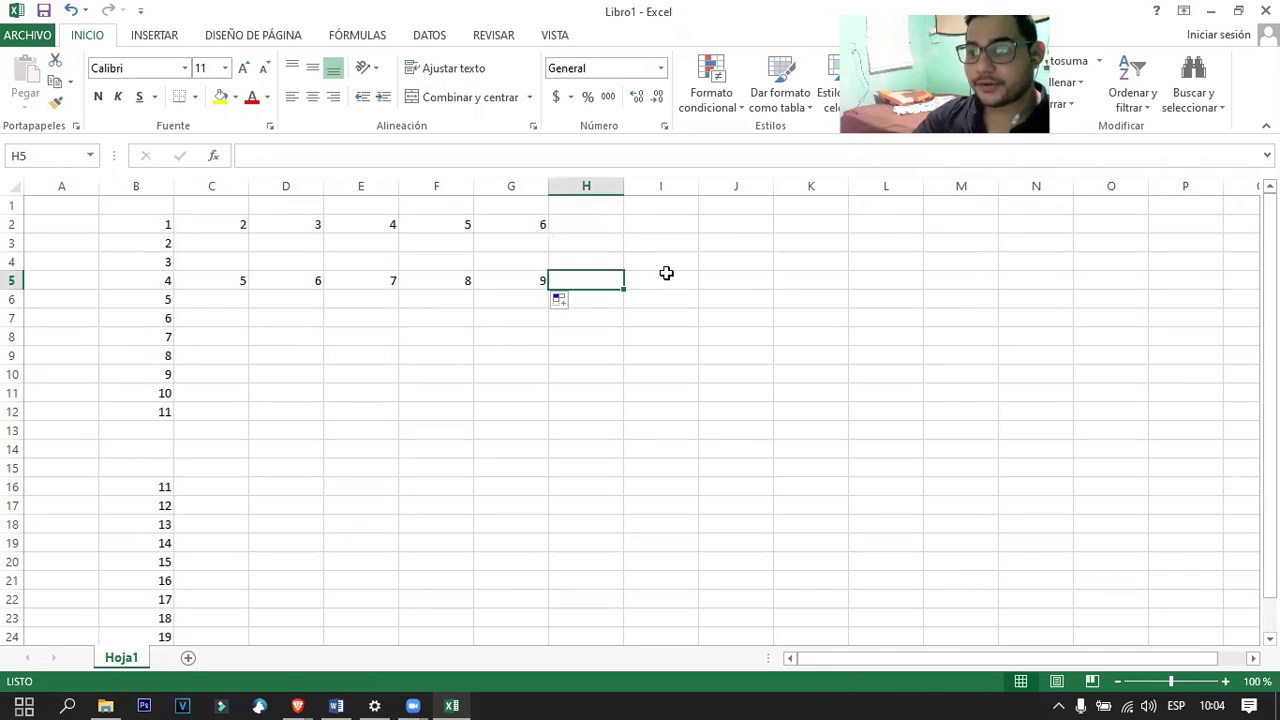
left_click(670, 279)
type("=")
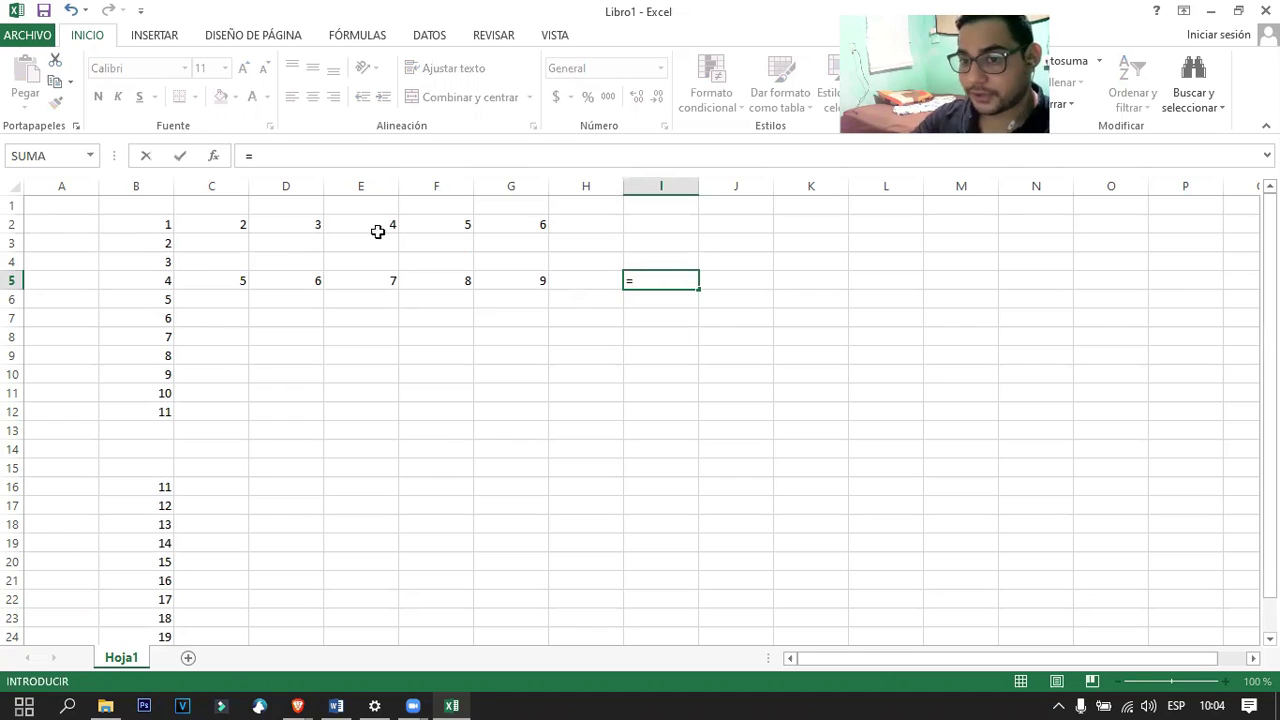
Complete I5 as =B2:B12, which shows 4, and check the stored formula.
left_click_drag(155, 224, 162, 419)
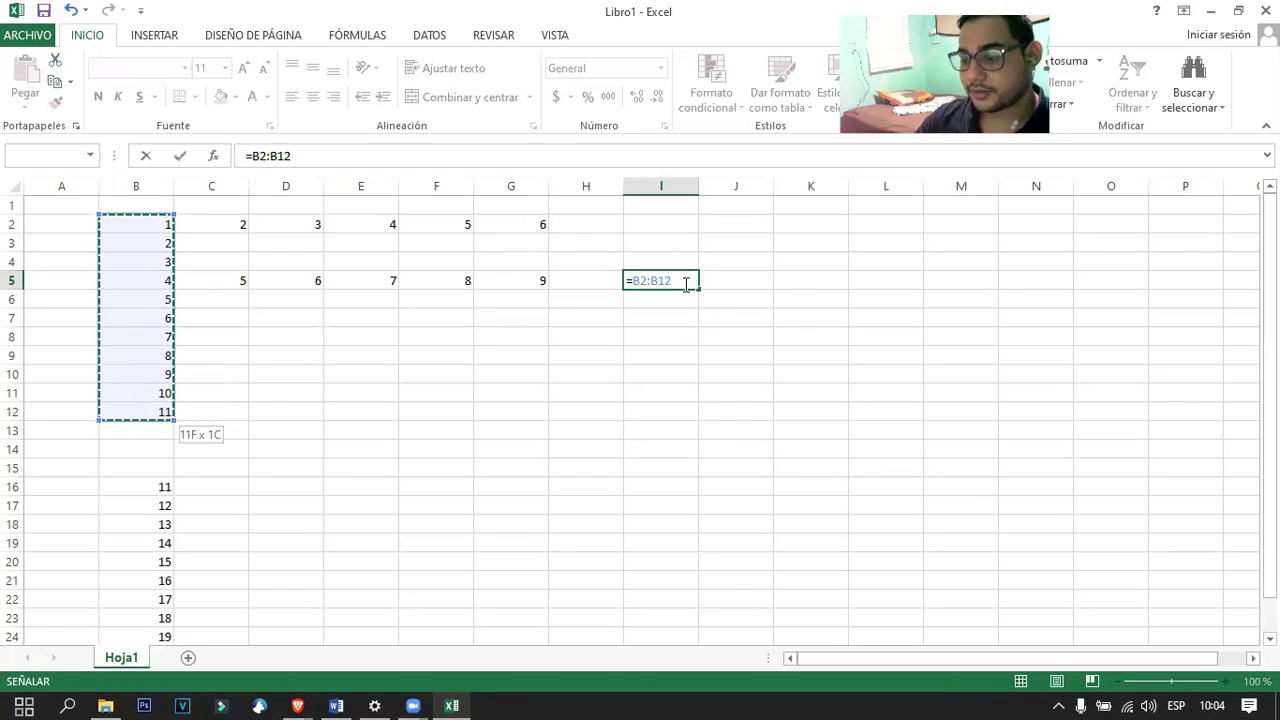
key("Return")
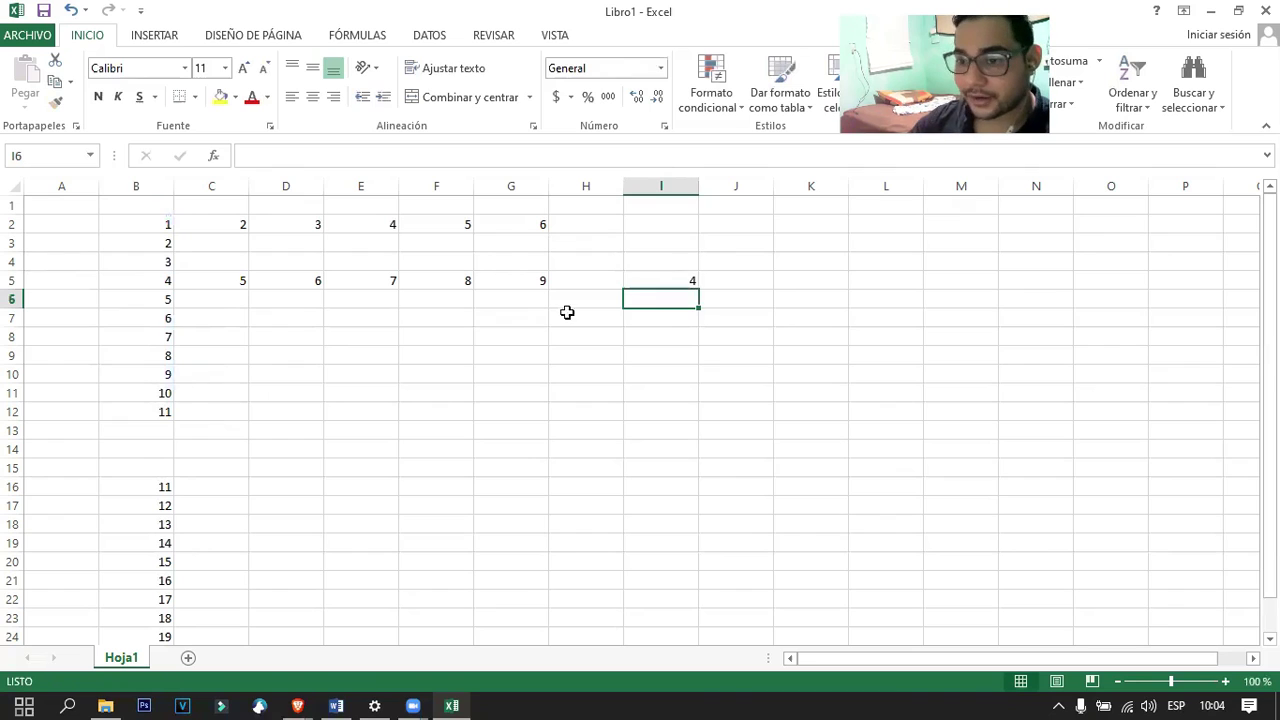
left_click(652, 320)
left_click(667, 284)
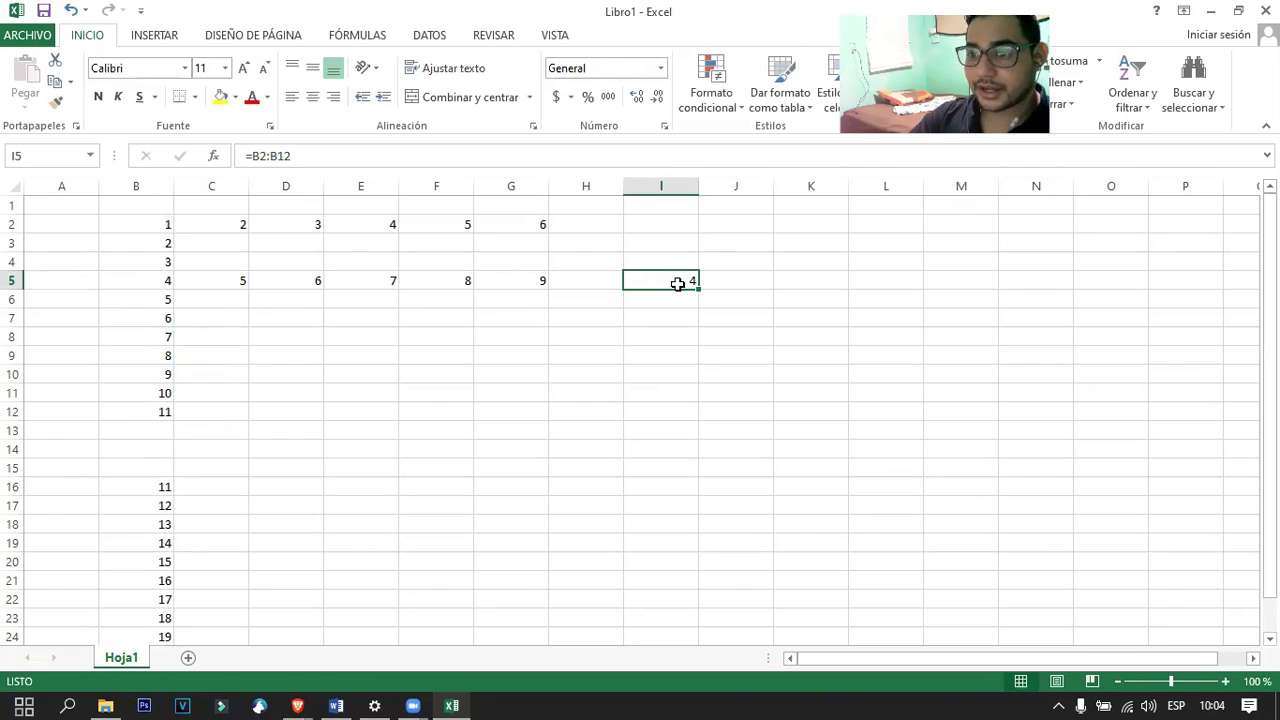
left_click(662, 304)
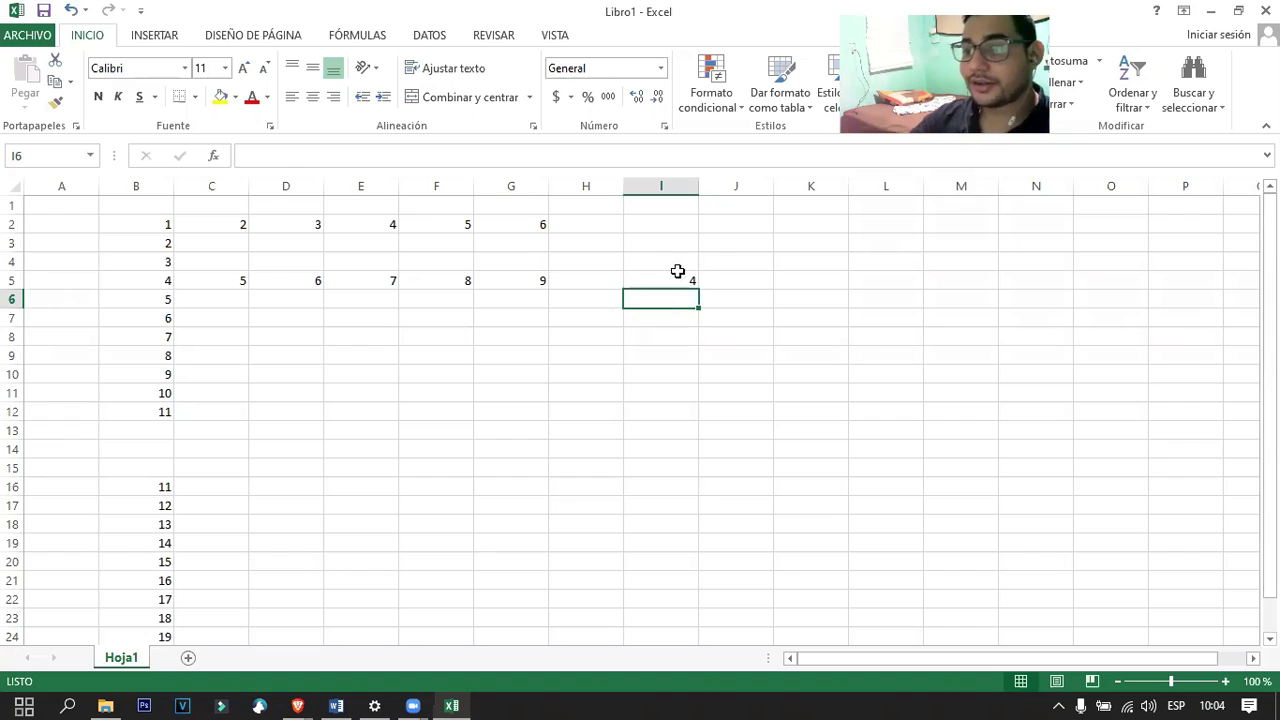
left_click(676, 273)
Enter =SUMA(B2:B12) in I7, replacing a stray I5 reference, so it shows 66.
left_click(663, 320)
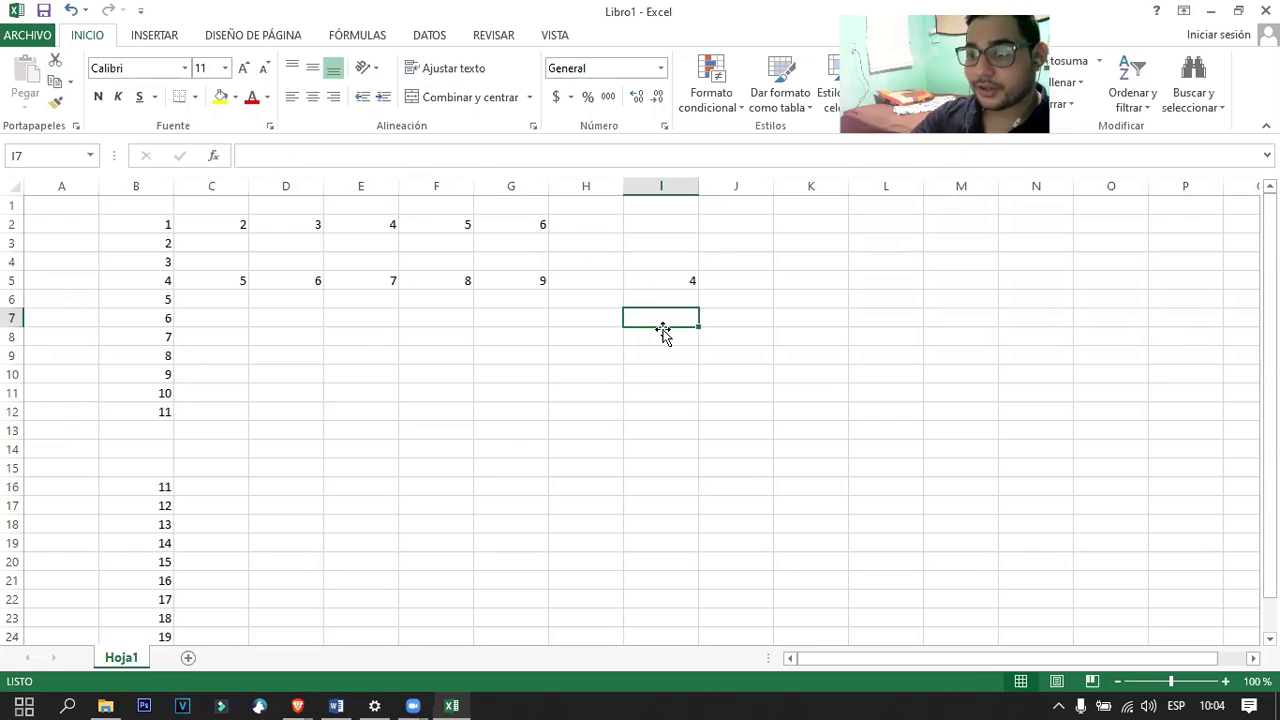
type("=")
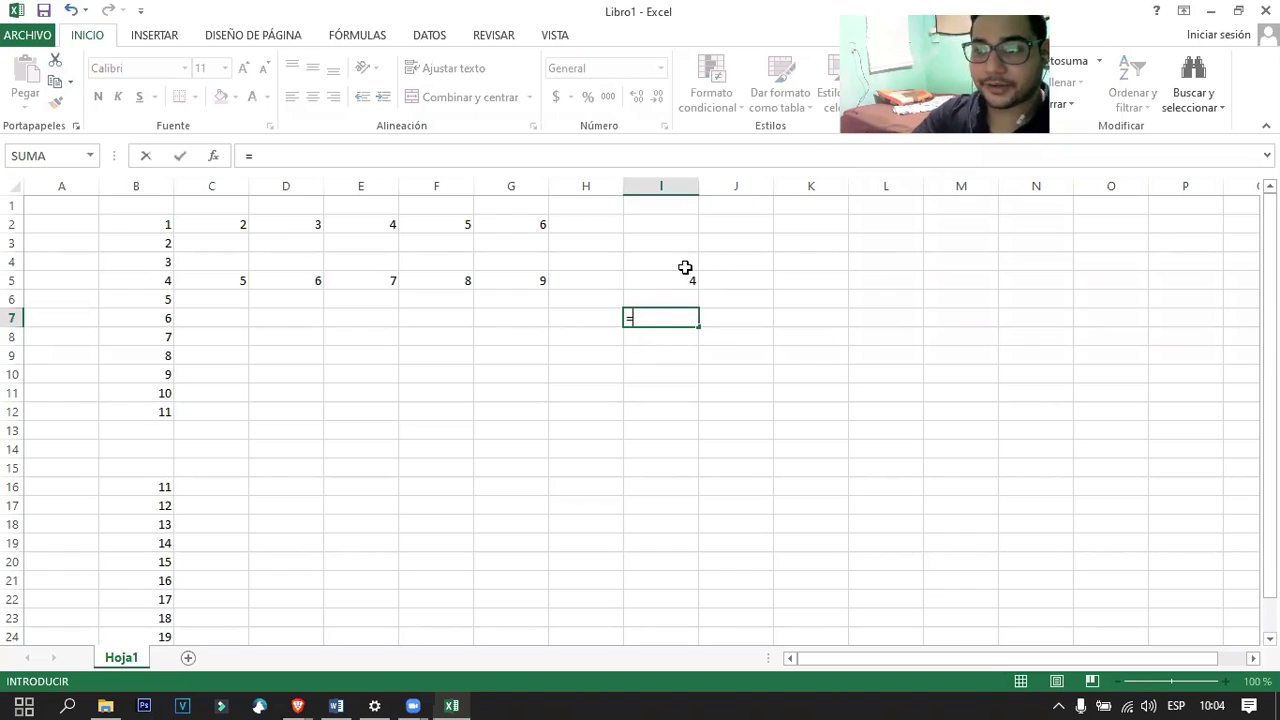
left_click(680, 284)
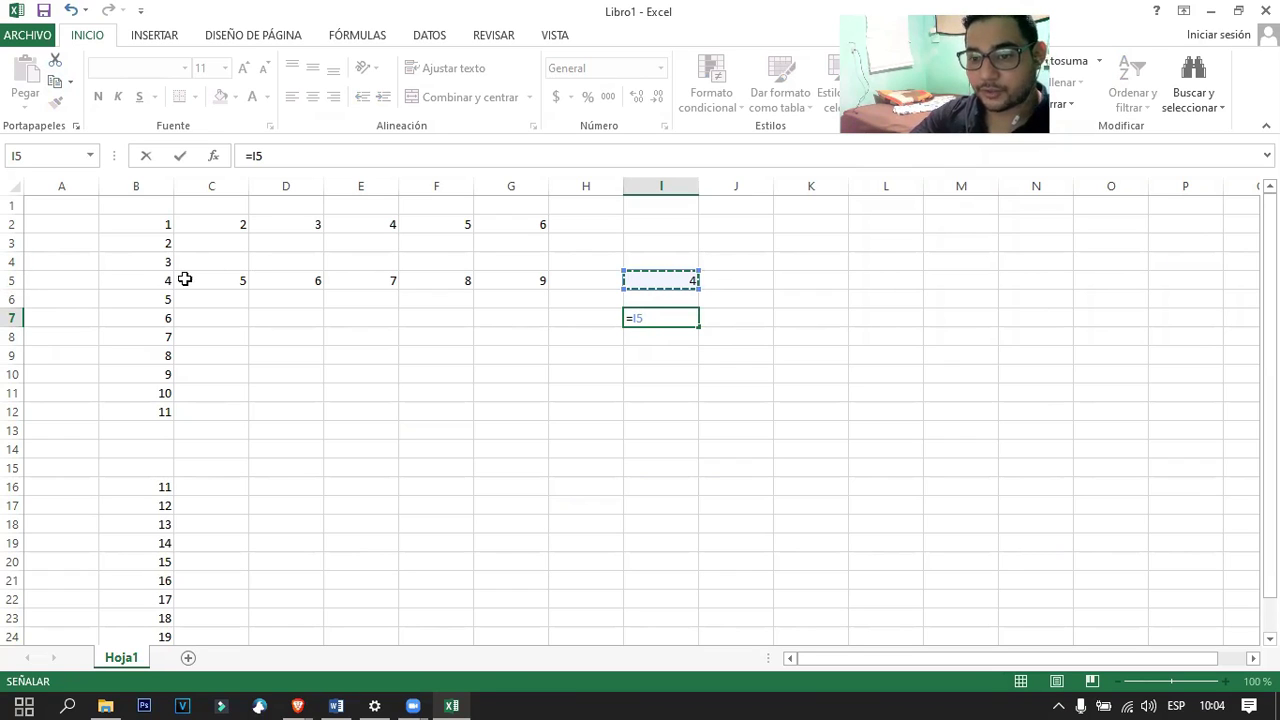
key("BackSpace")
key("BackSpace")
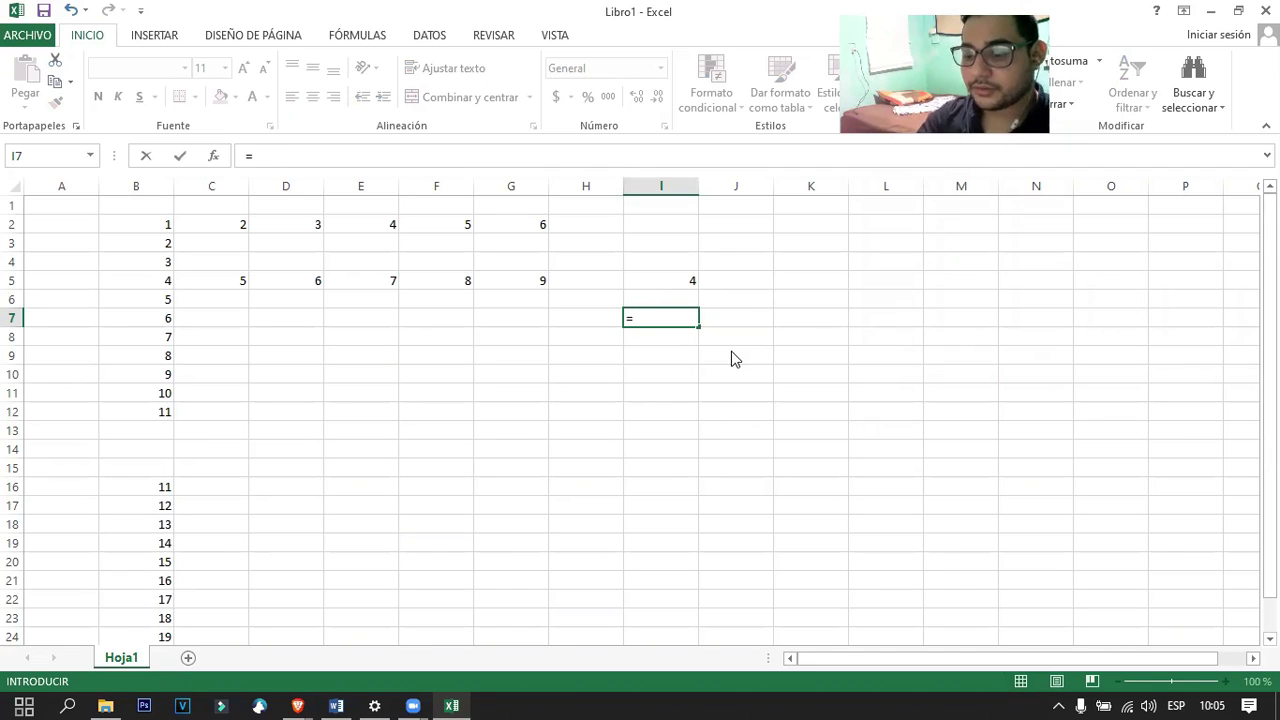
type("suma")
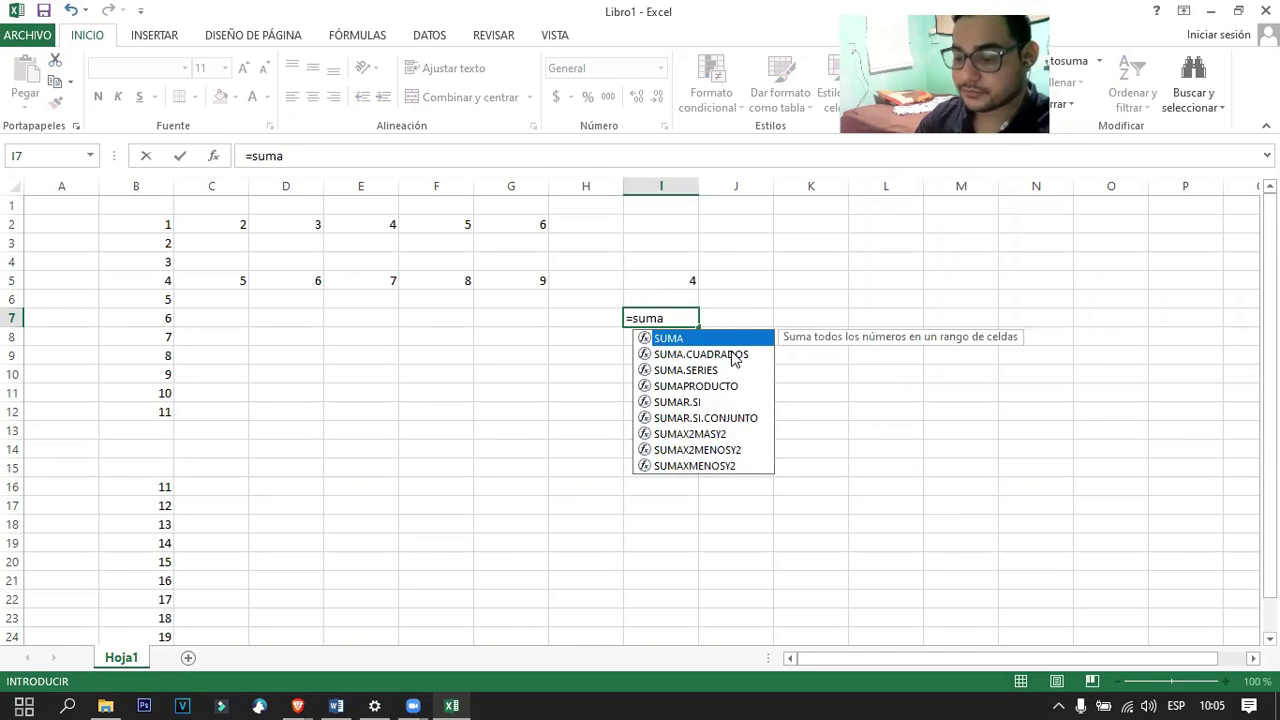
type("(")
left_click_drag(158, 222, 150, 422)
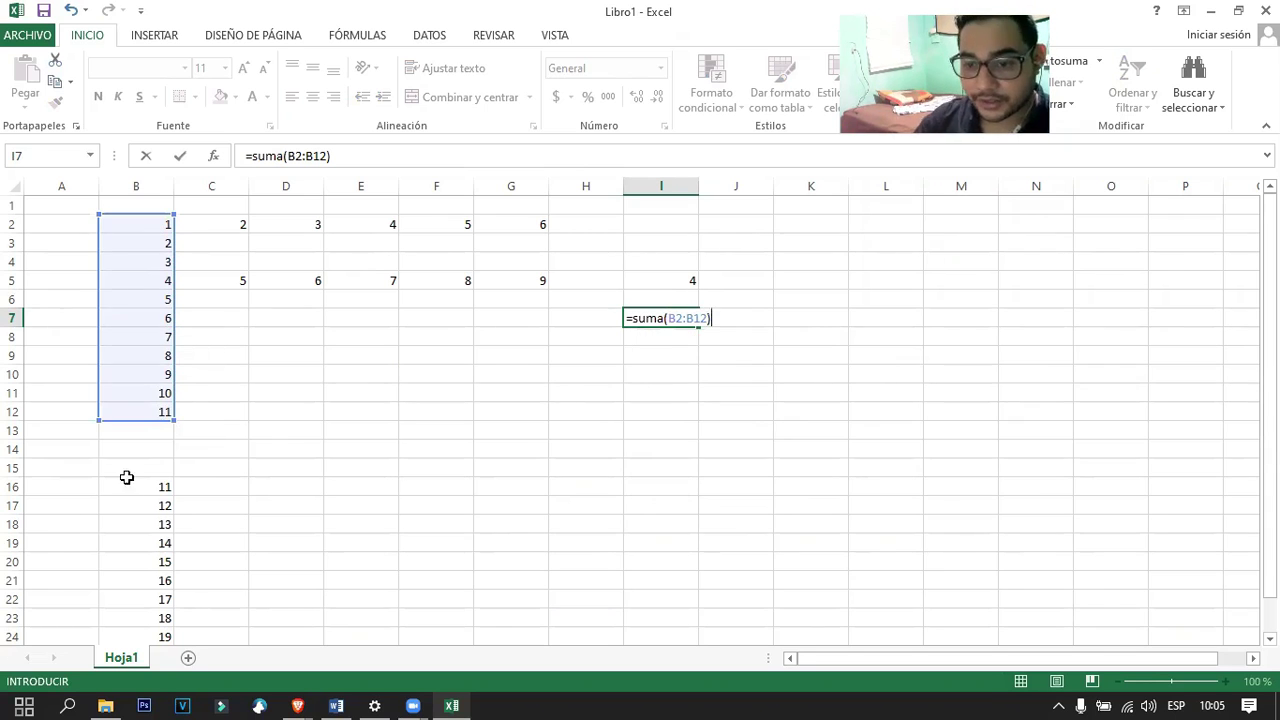
scroll(160, 415, "down", 3)
scroll(157, 409, "up", 3)
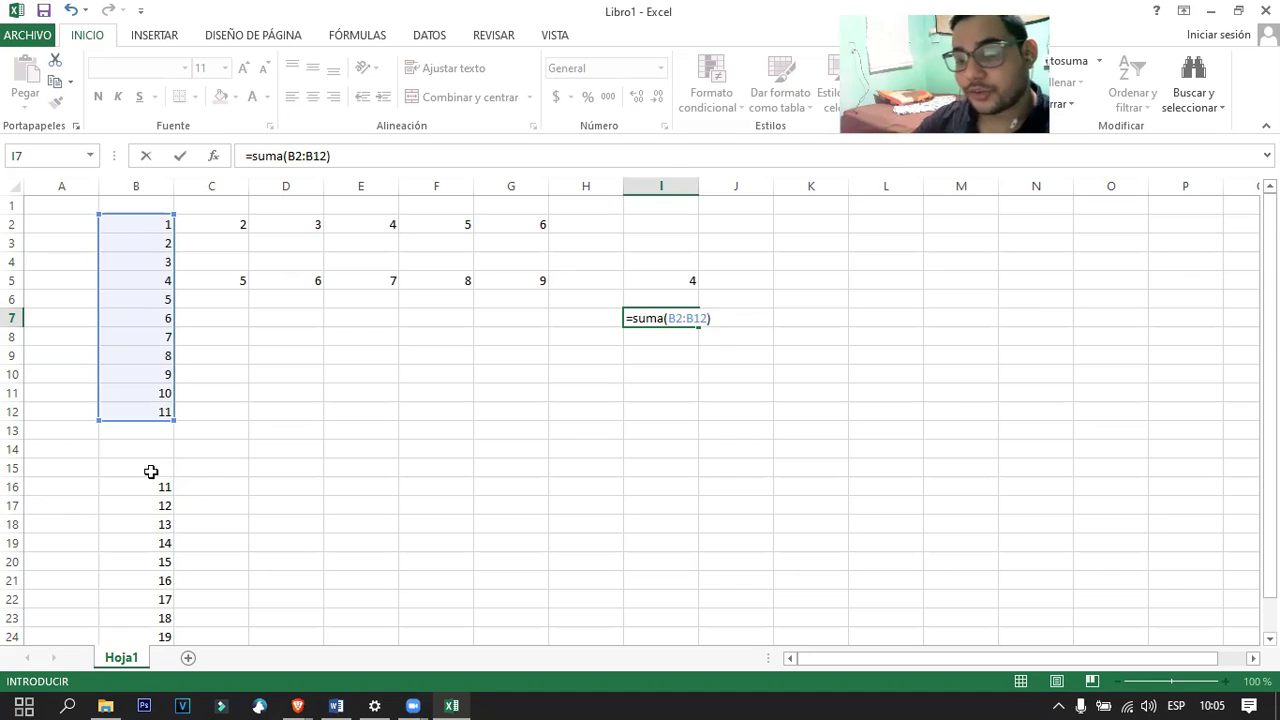
scroll(151, 471, "down", 1)
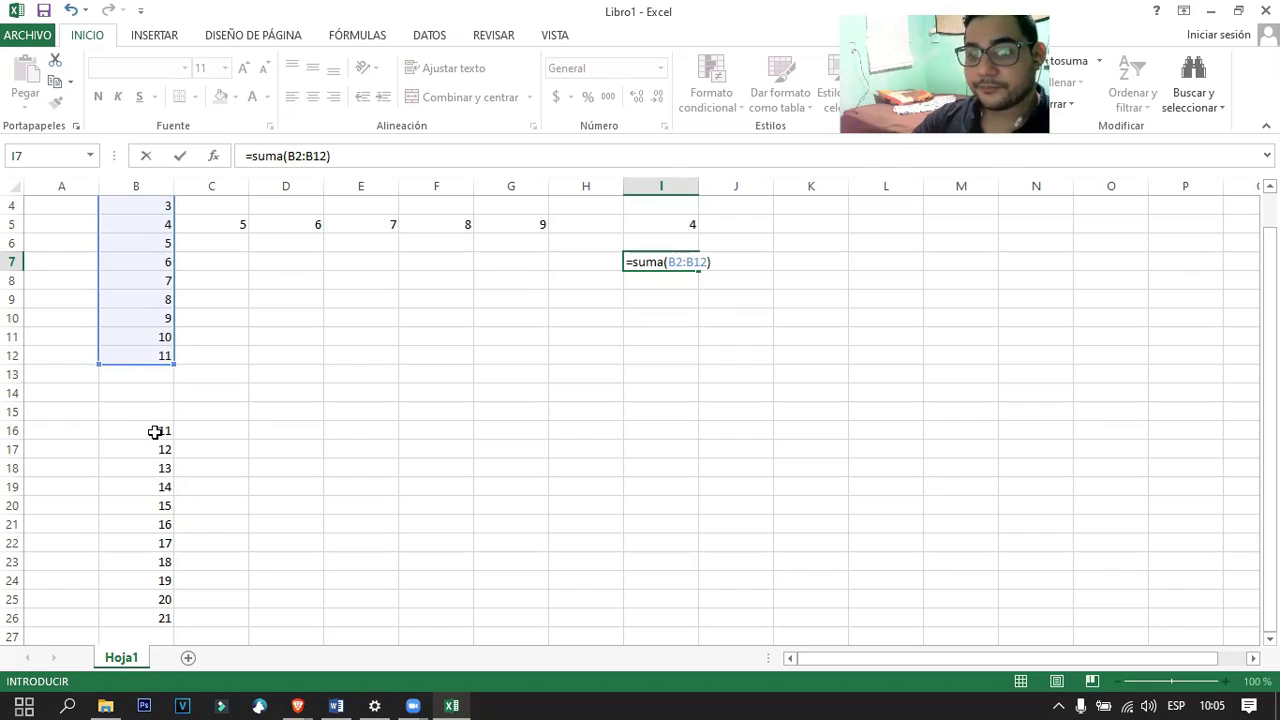
scroll(151, 583, "down", 1)
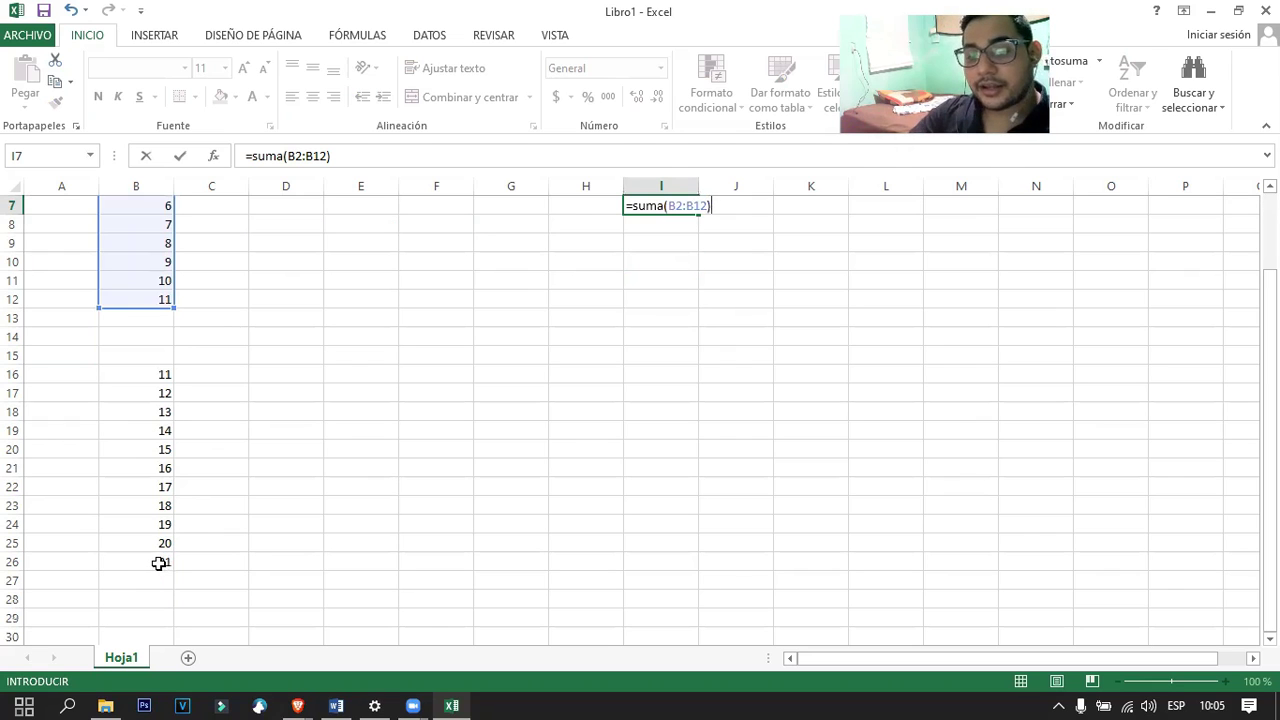
scroll(340, 484, "up", 2)
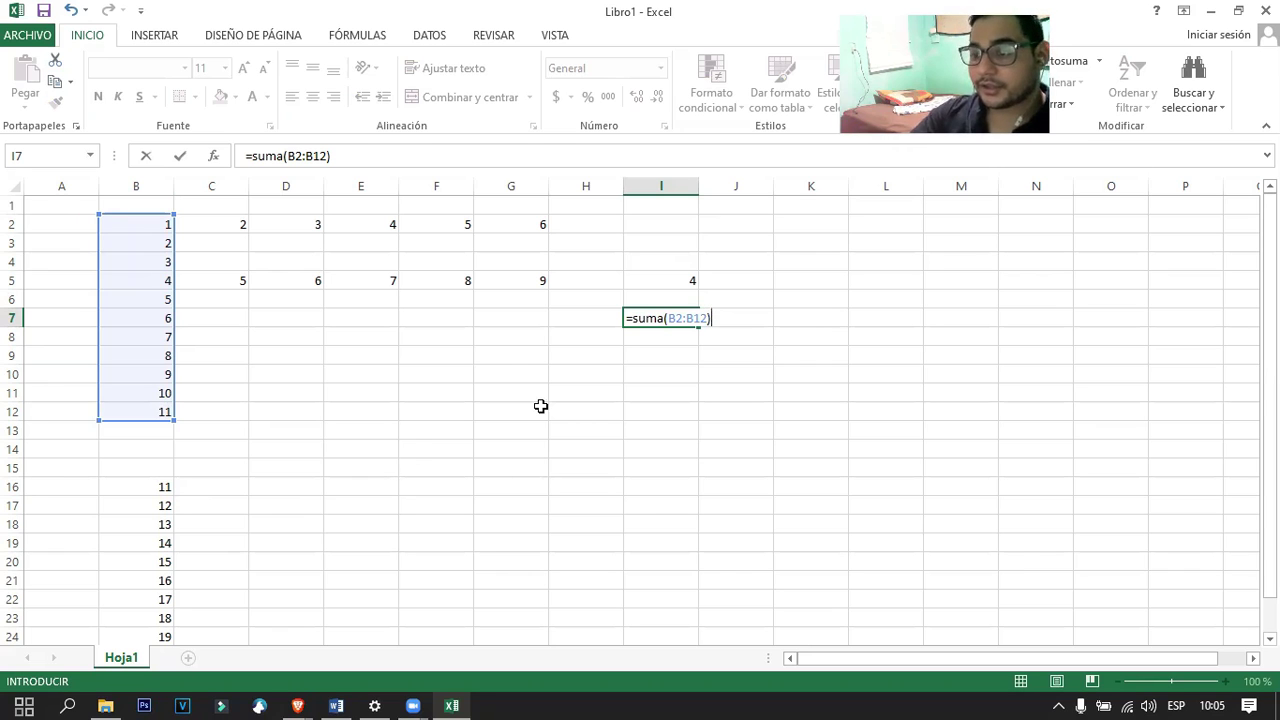
key("Return")
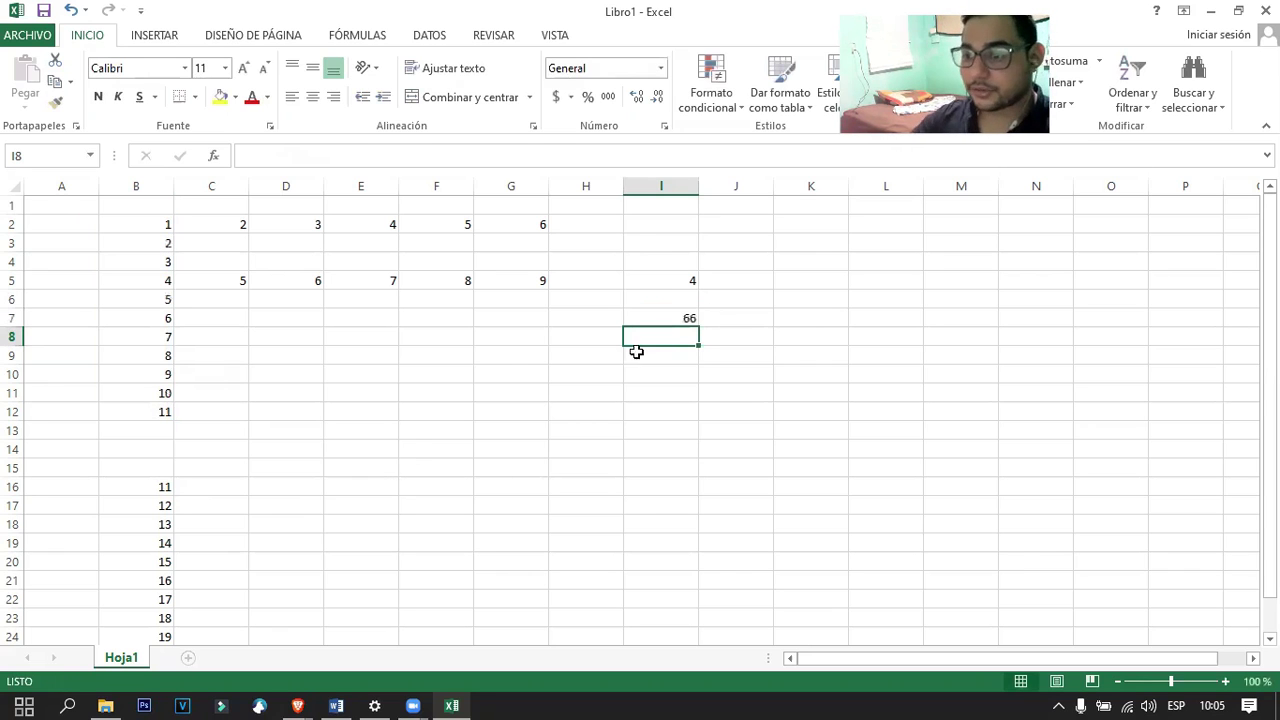
left_click(685, 304)
Review I7's SUMA formula and the B16 series before extending the sum.
left_click(680, 316)
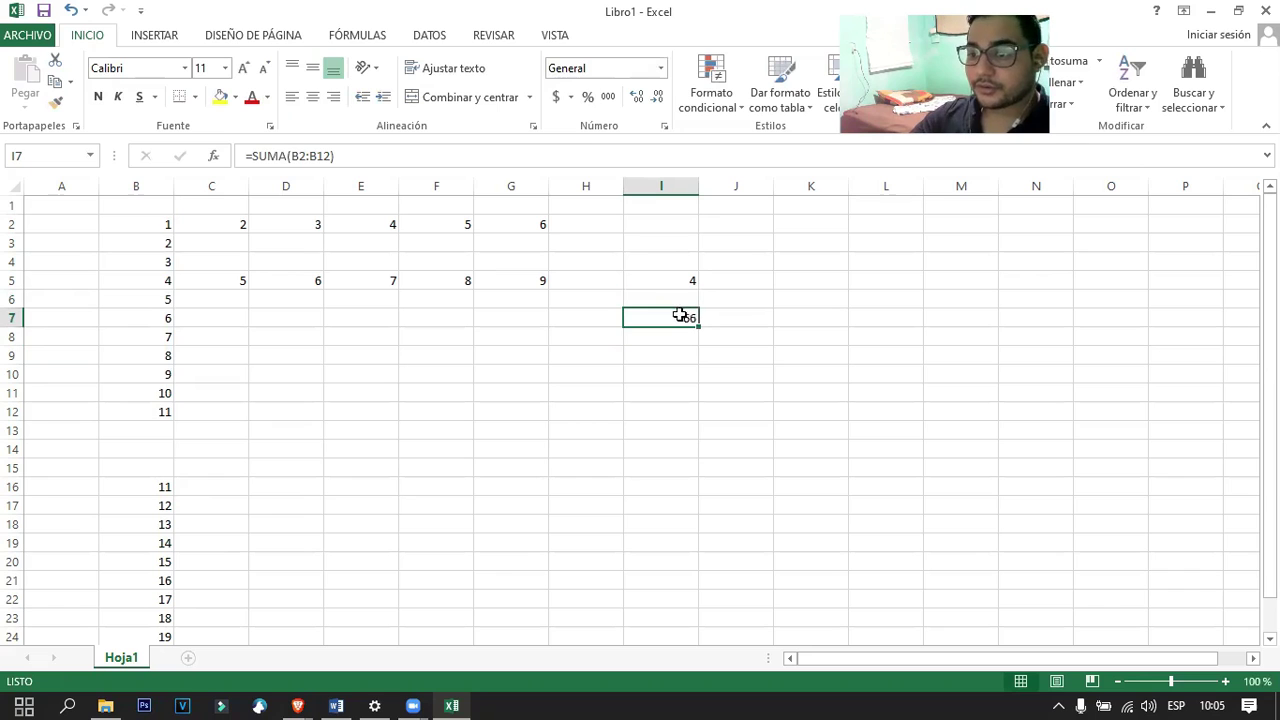
left_click(360, 156)
key("Escape")
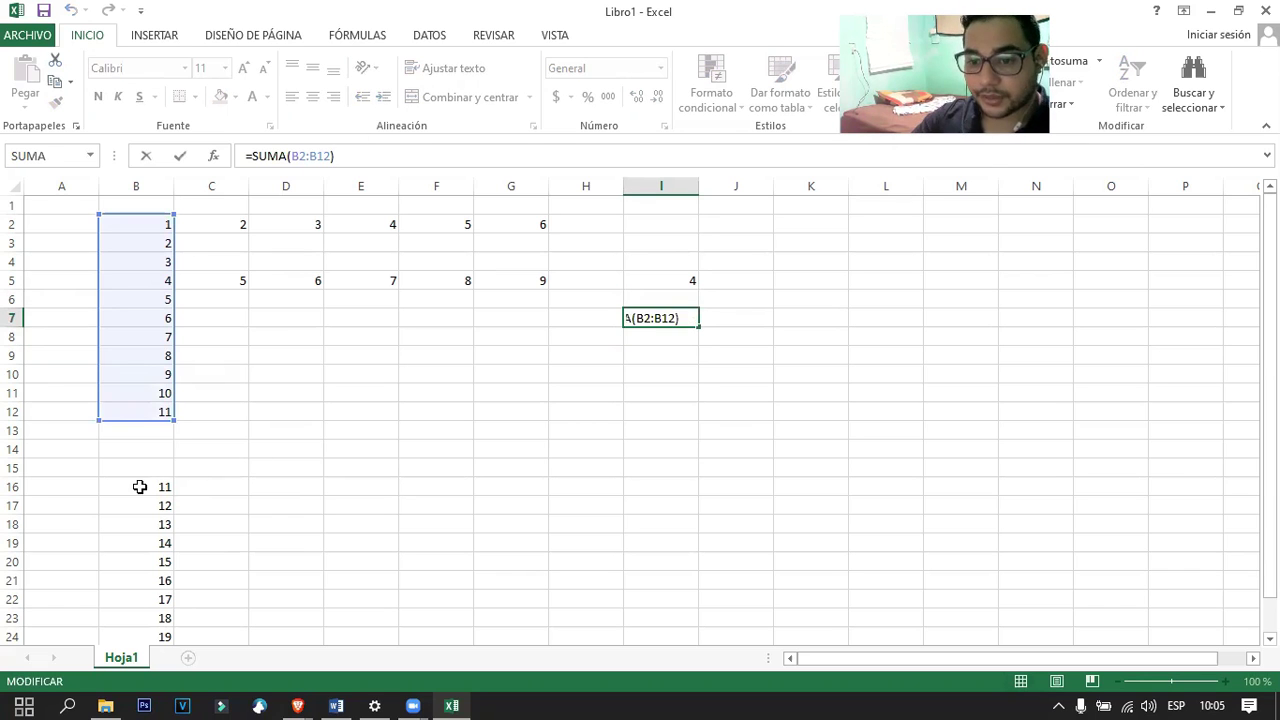
left_click(137, 486, "shift")
left_click(237, 372)
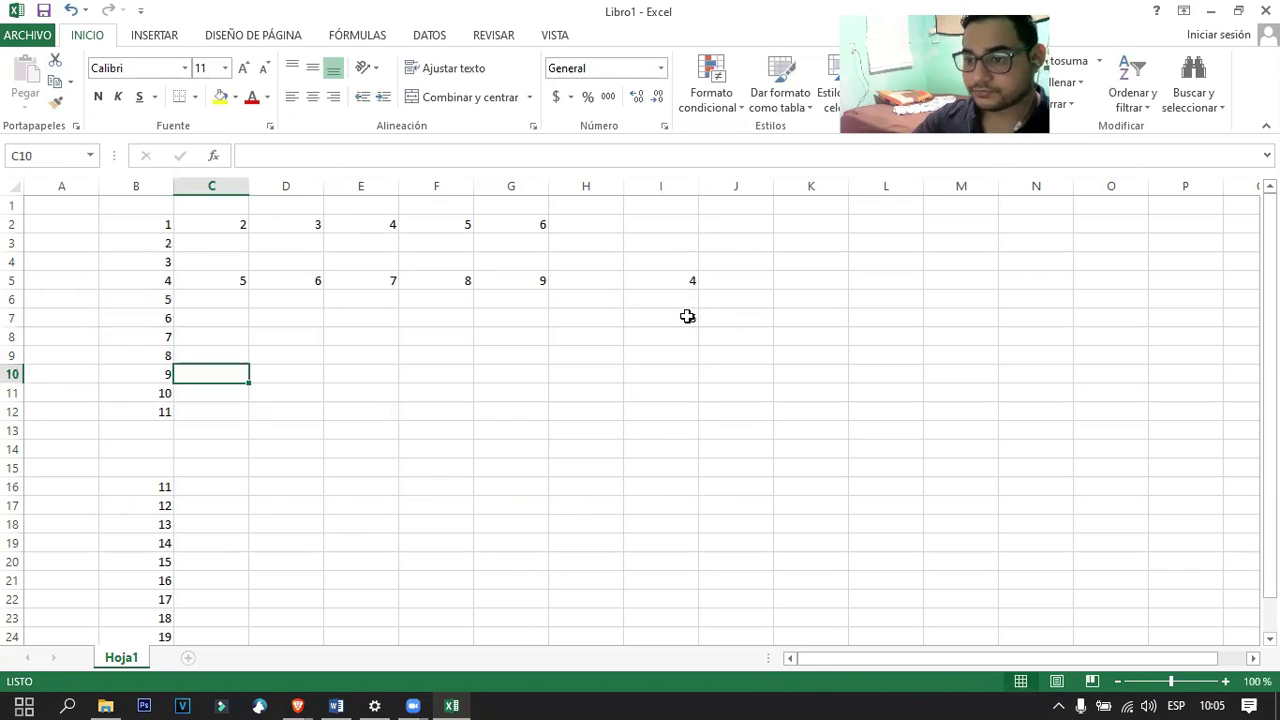
left_click(686, 316)
left_click(432, 157)
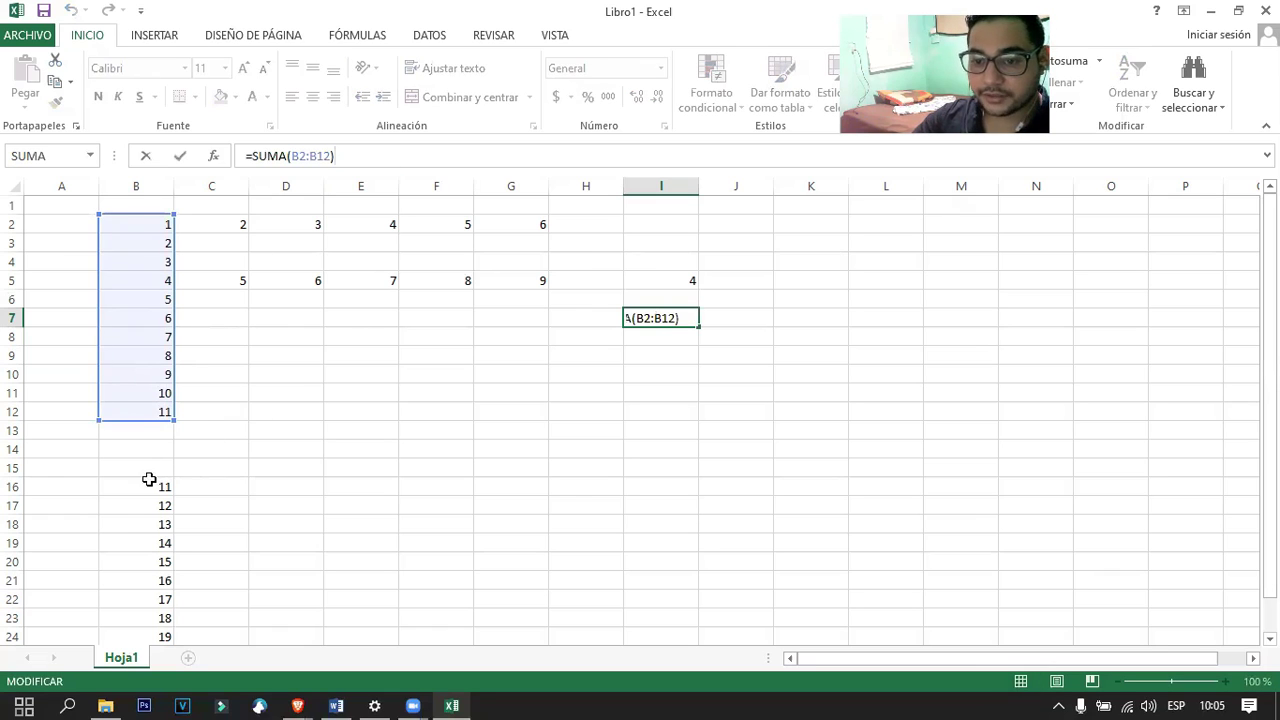
left_click_drag(148, 487, 150, 580)
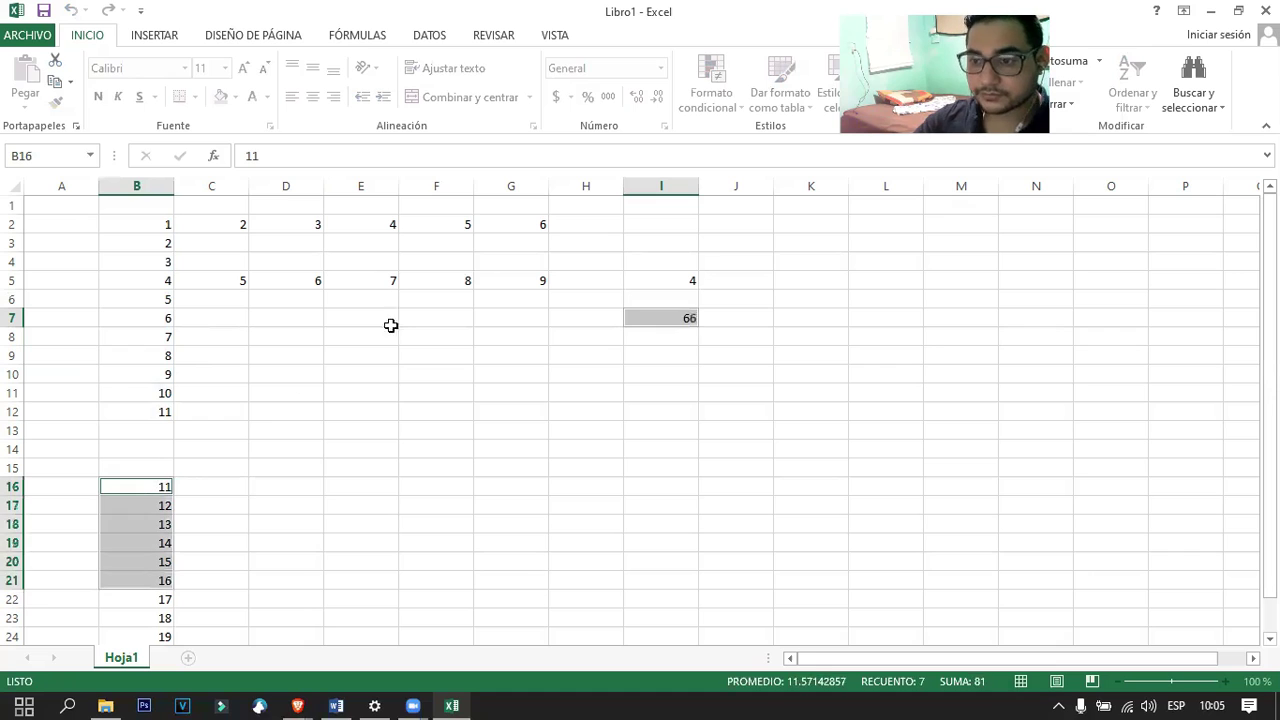
left_click(660, 374)
left_click(655, 335)
left_click(663, 318)
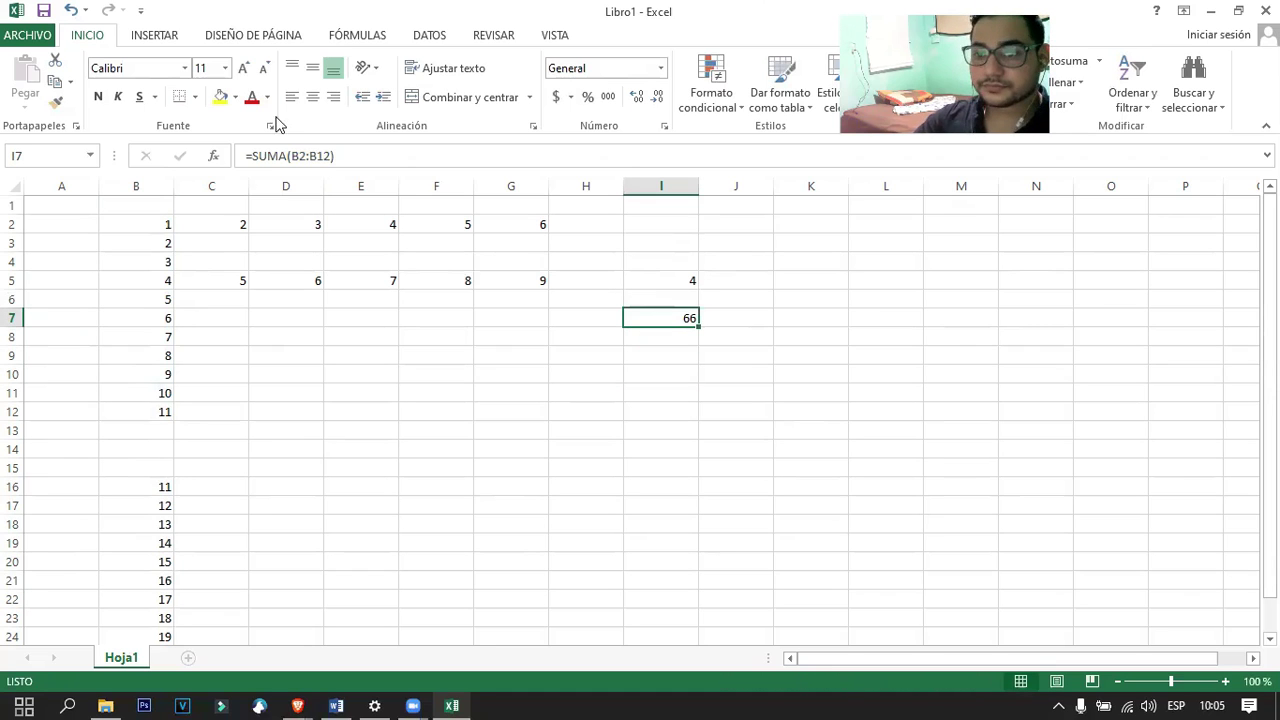
Extend I7 to =SUMA(B2:B12)+SUMA(B16:B26) so it totals 242.
left_click(352, 158)
type("+")
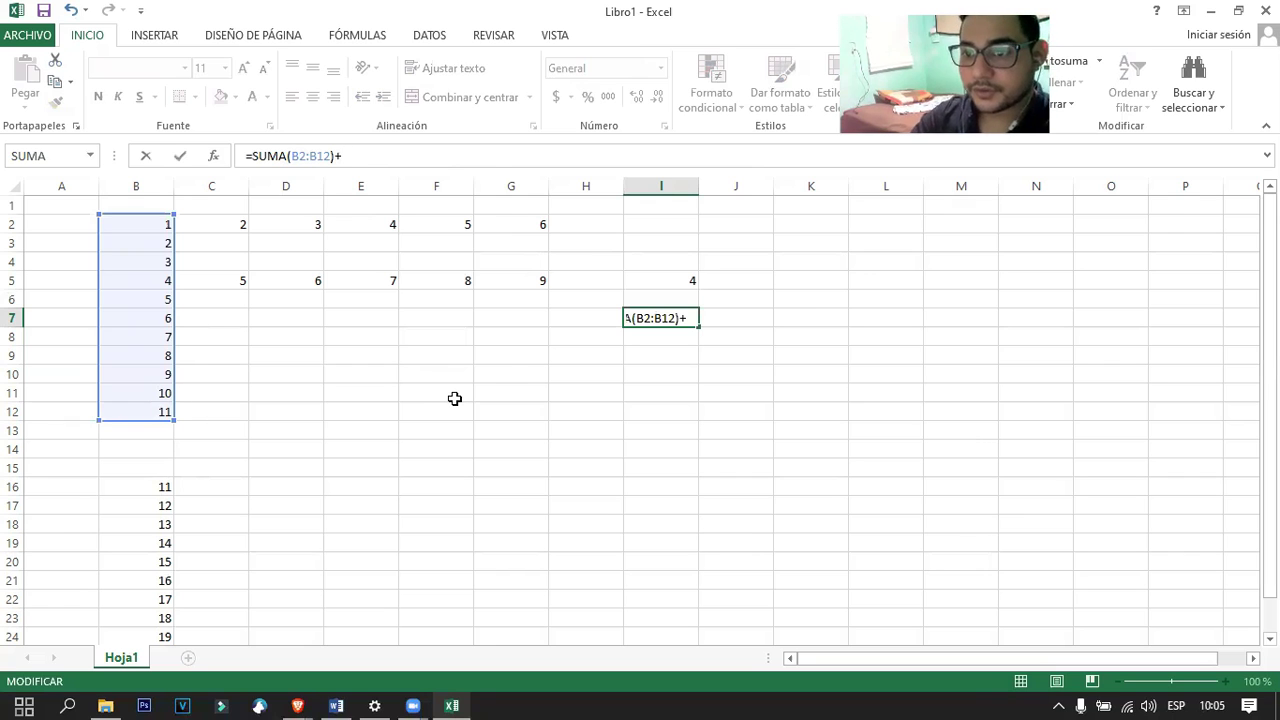
type("suma")
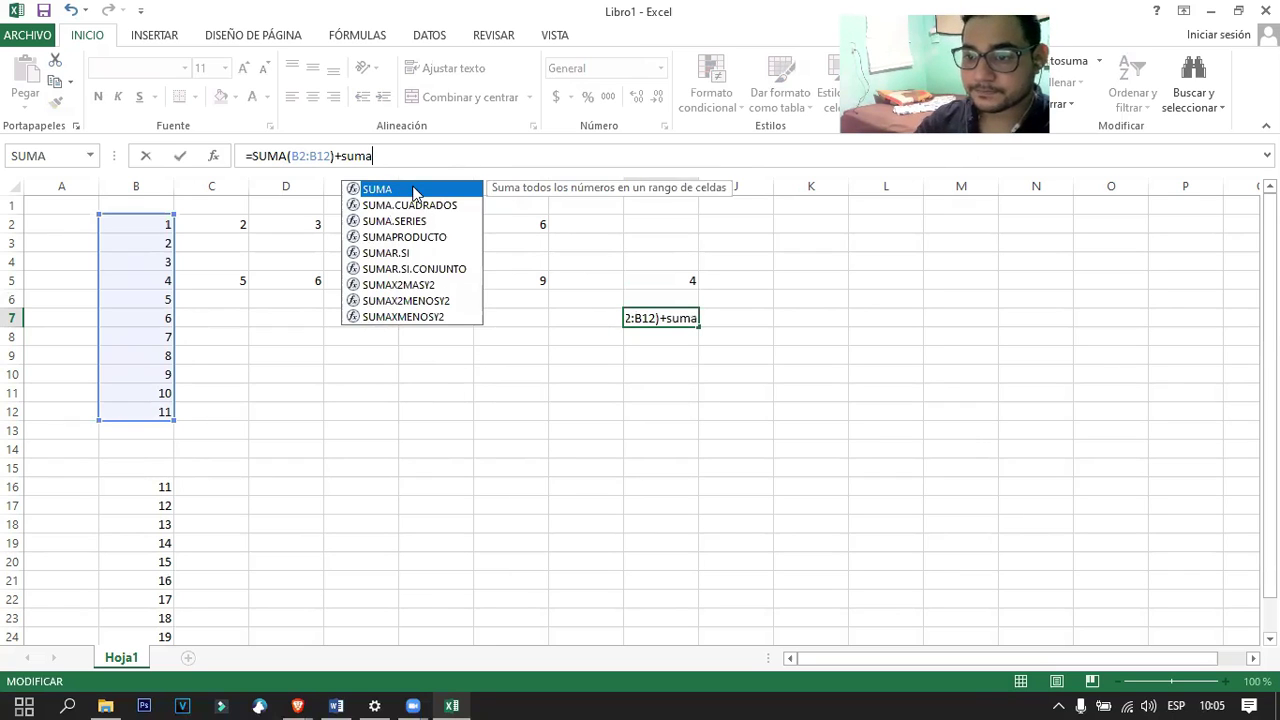
double_click(413, 191)
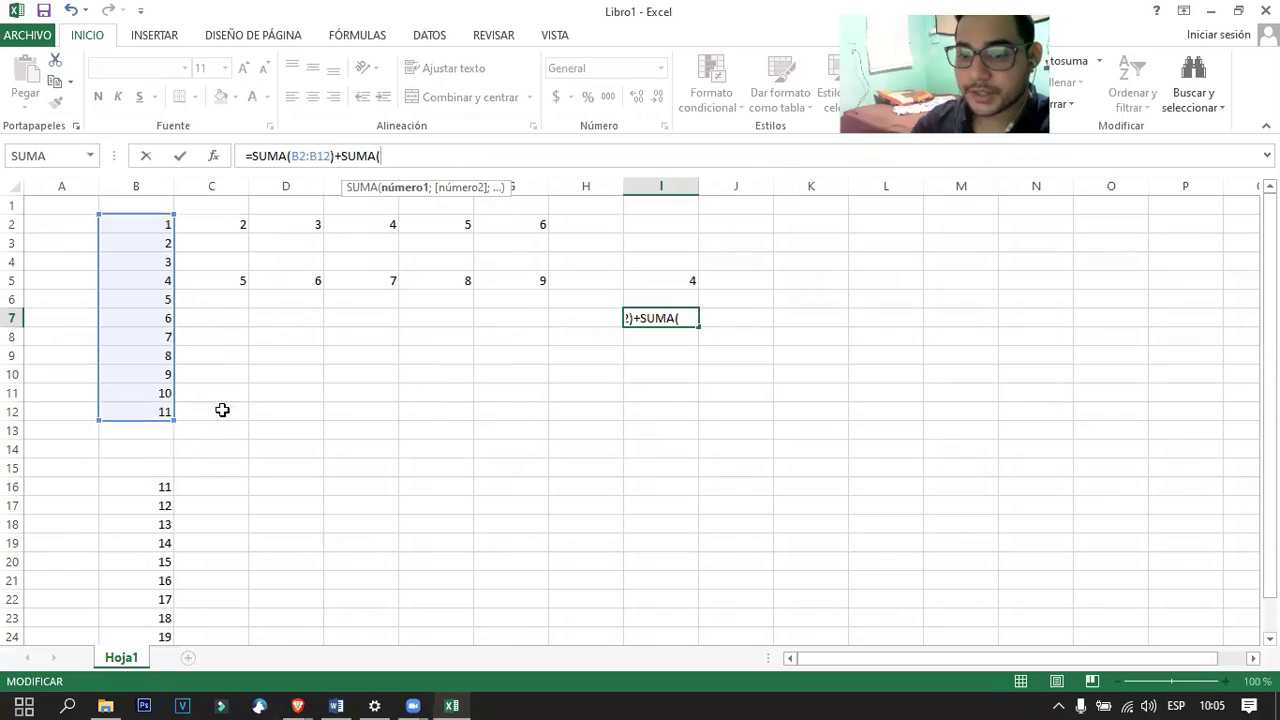
left_click_drag(143, 482, 161, 612)
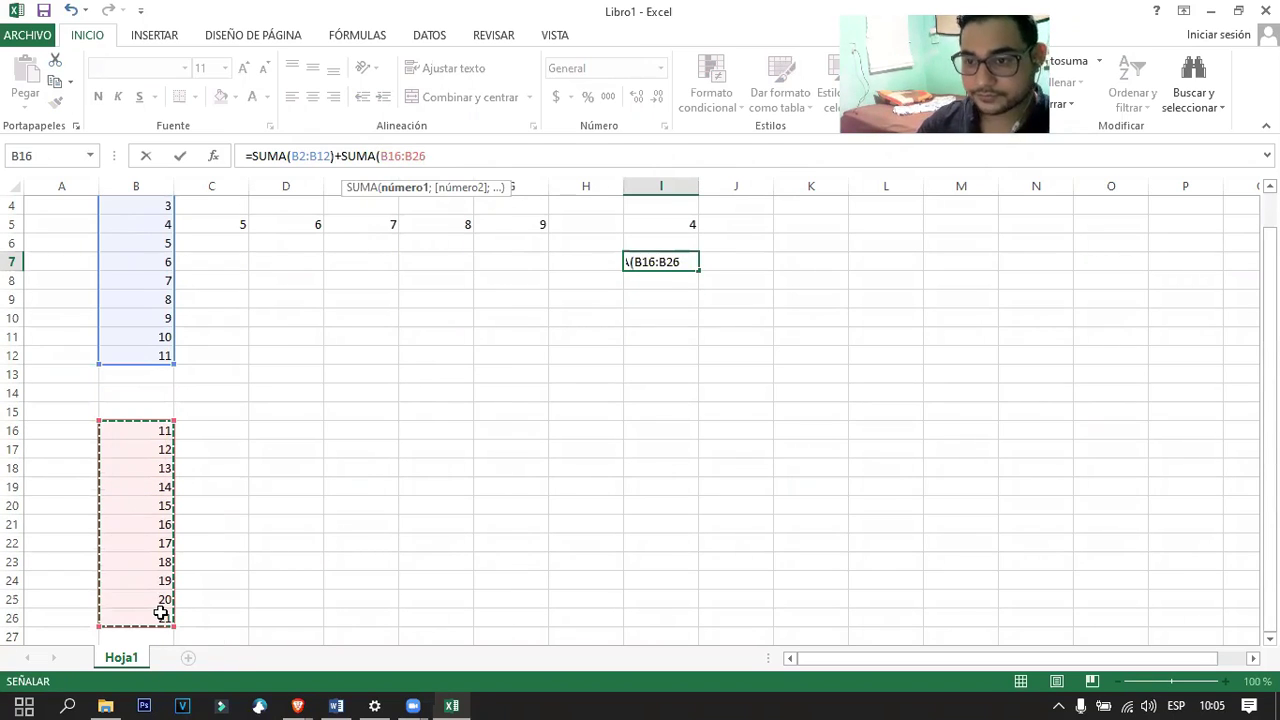
type(")")
key("Return")
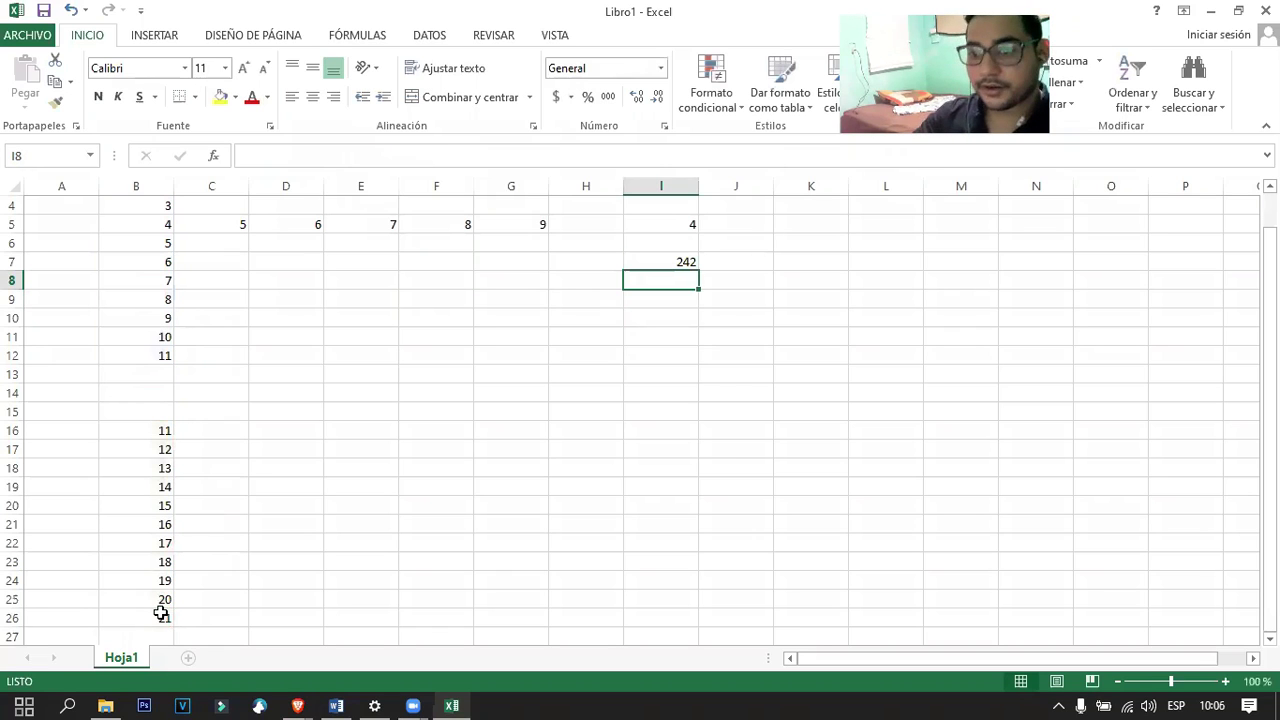
left_click(675, 262)
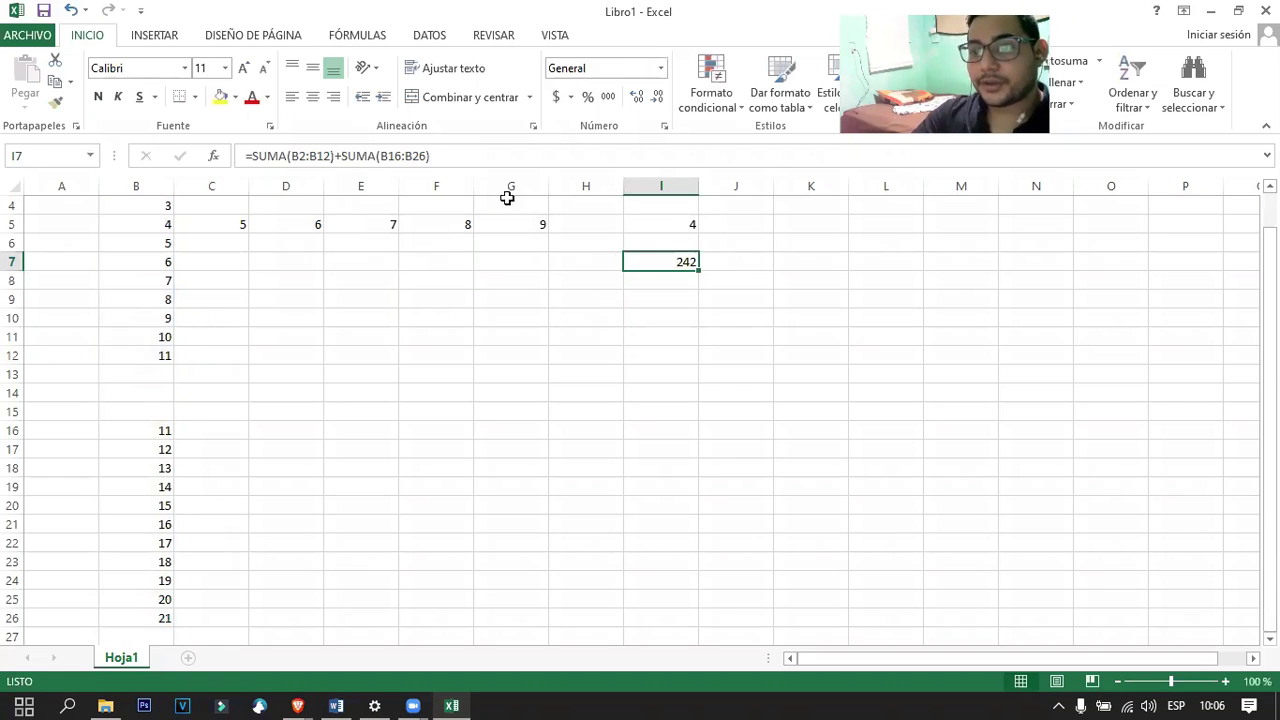
Recheck the I7 formula without changes, then minimize Excel and return to the Word guide.
scroll(165, 447, "up", 1)
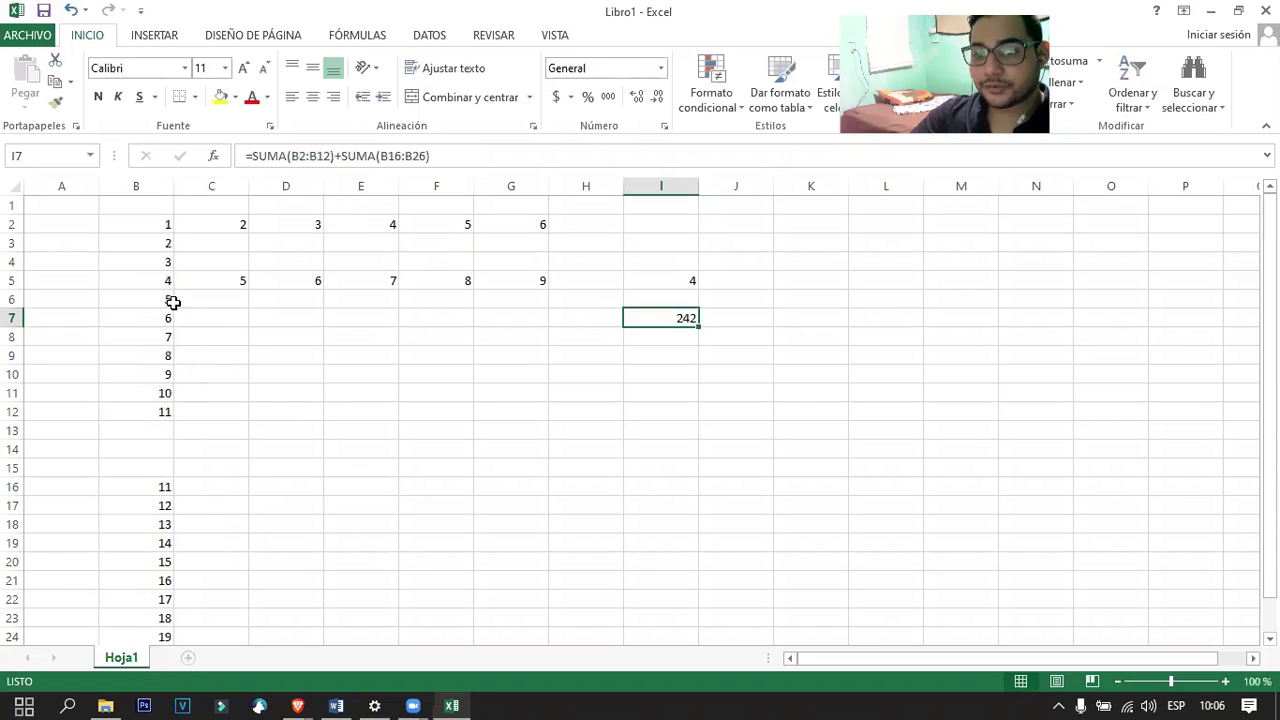
left_click(155, 220)
left_click(668, 316)
left_click(311, 156)
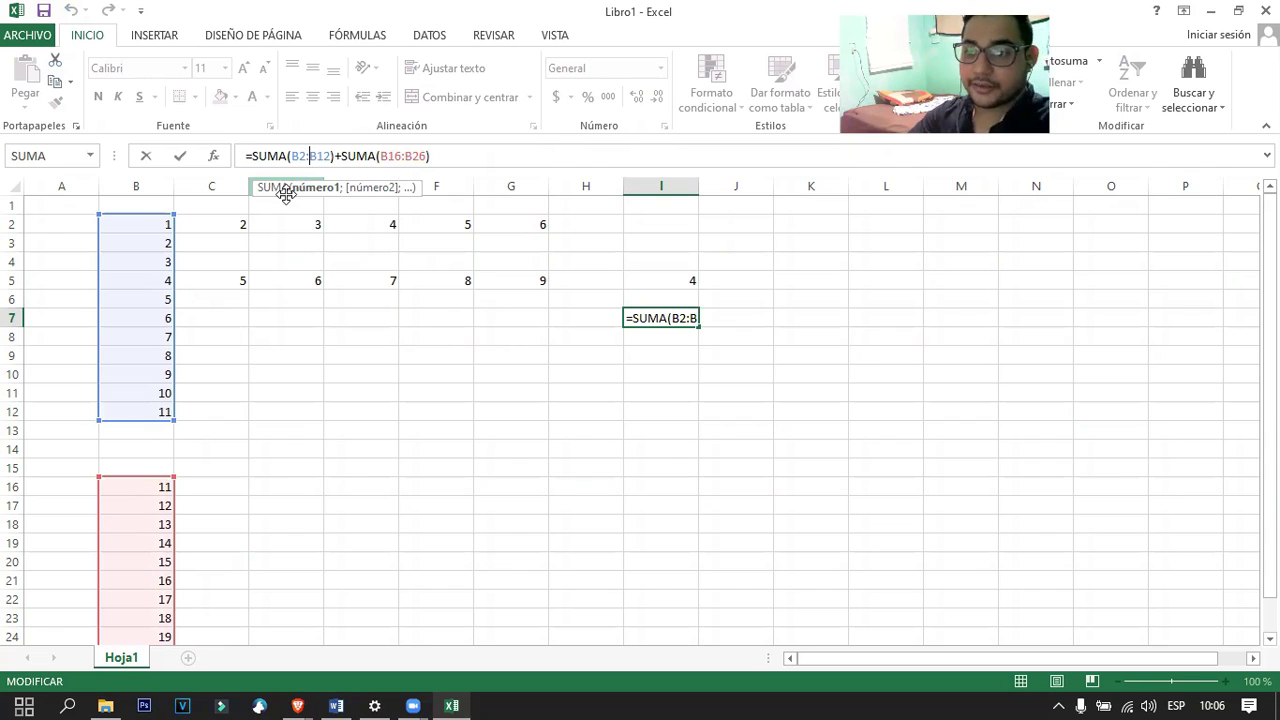
left_click(391, 156)
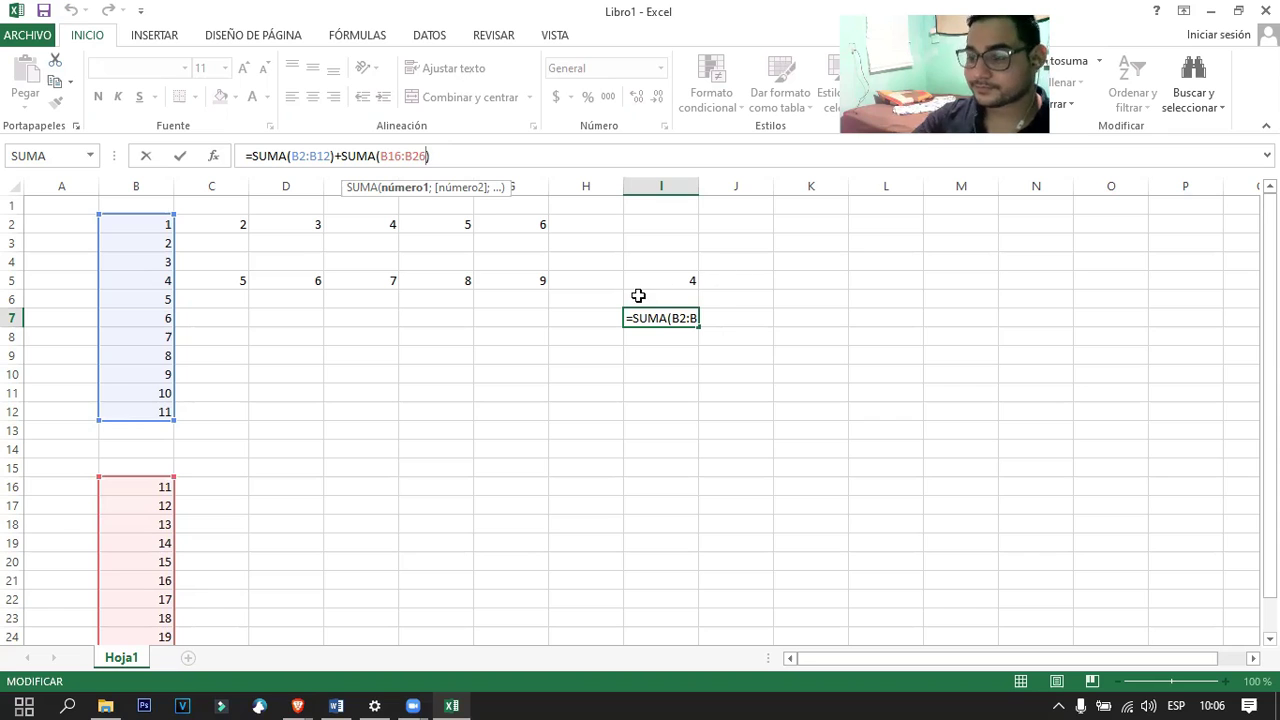
key("Return")
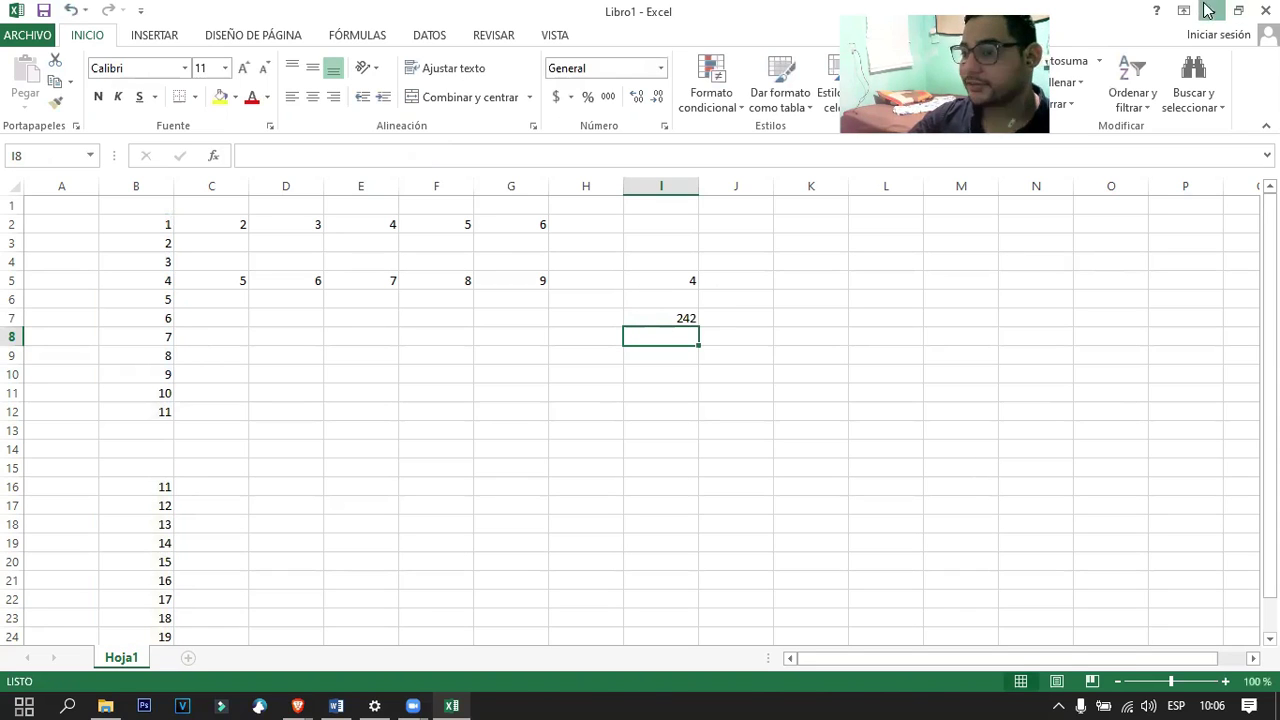
left_click(1209, 10)
left_click(336, 705)
Scroll the Word guide past the undo section to inserting and deleting sheets, then return to Excel.
left_click(643, 357)
scroll(598, 385, "down", 8)
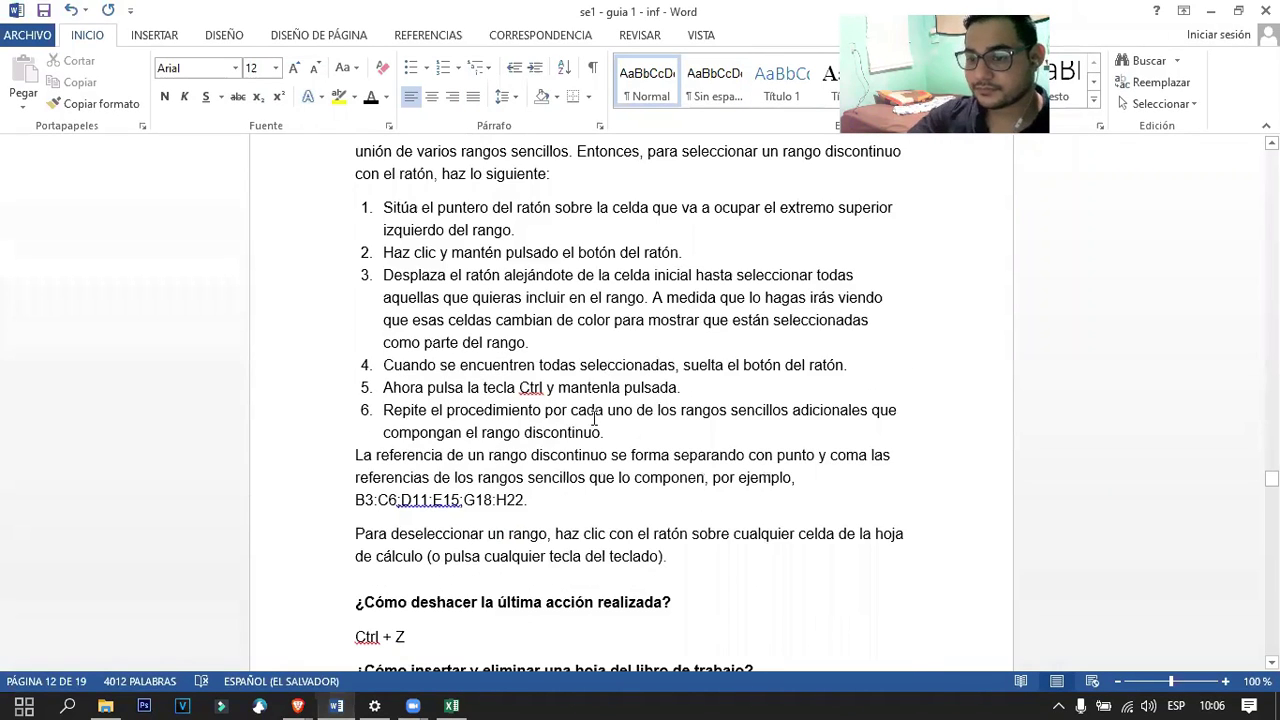
scroll(594, 418, "down", 3)
left_click(556, 435)
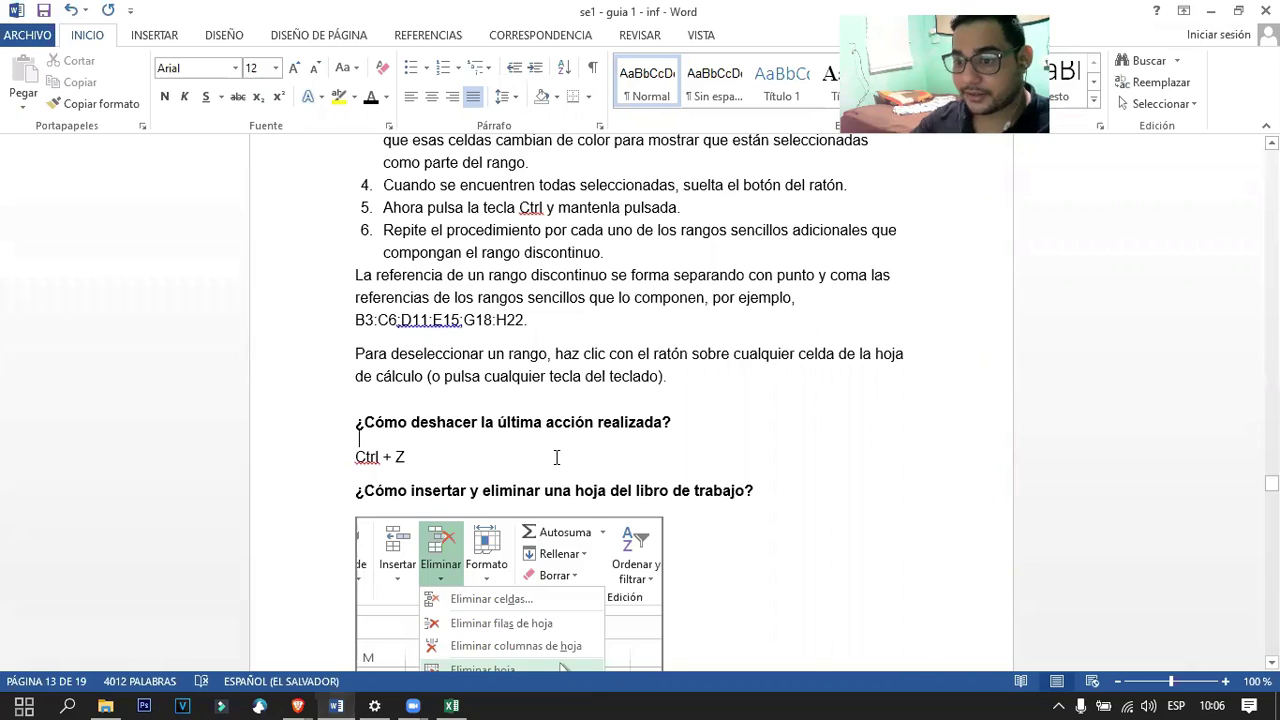
scroll(550, 470, "down", 3)
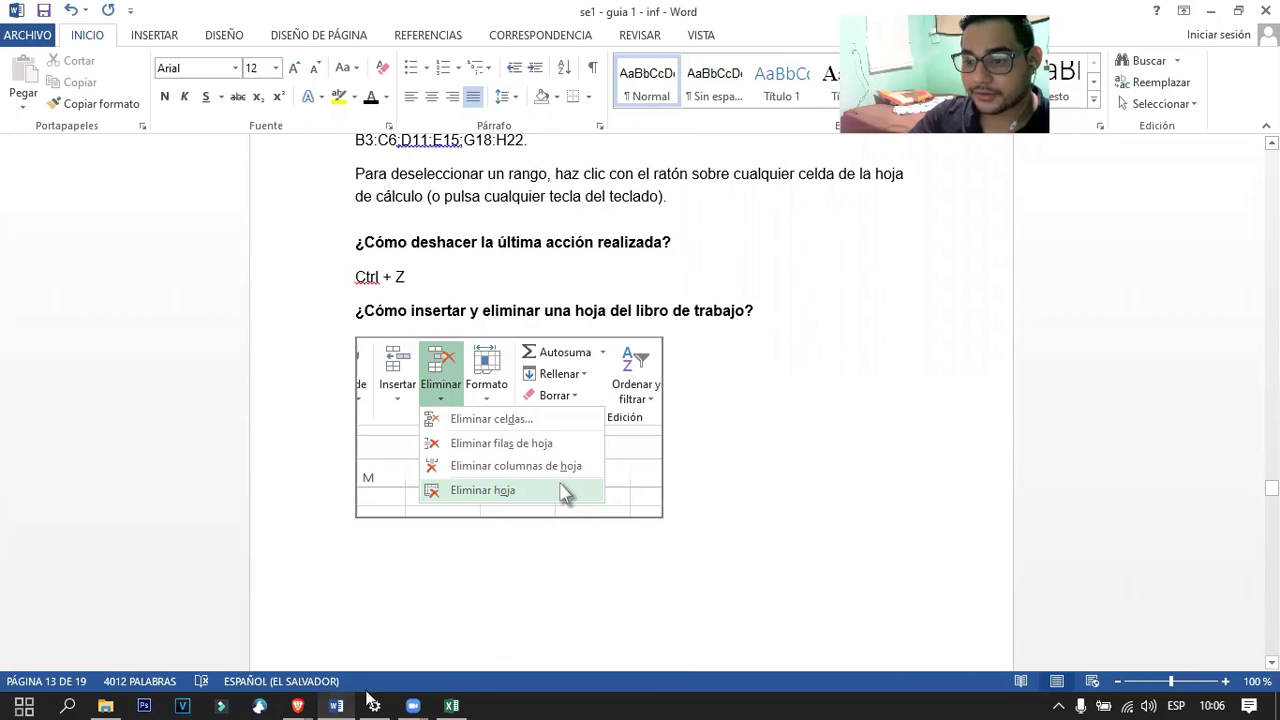
left_click(451, 706)
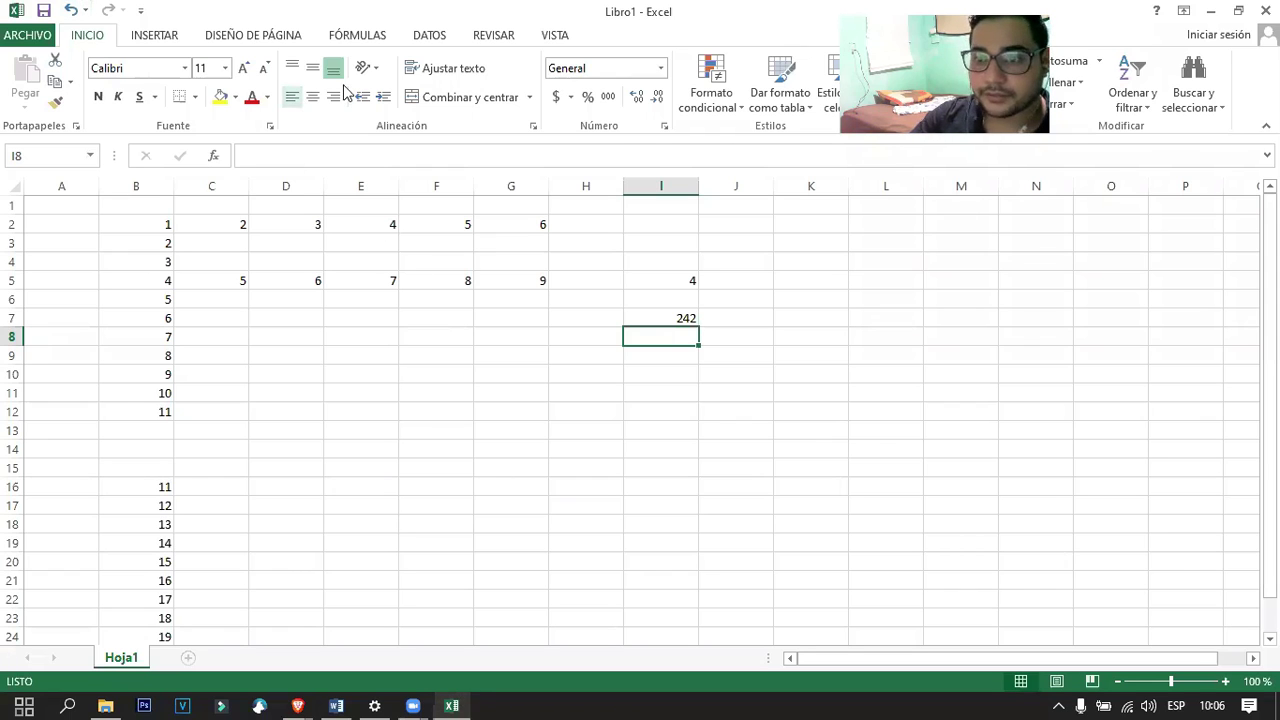
Select F5, resize the Excel window to view the insert commands, then maximize it again.
key("Up")
key("Up")
key("Up")
key("Left")
key("Left")
key("Left")
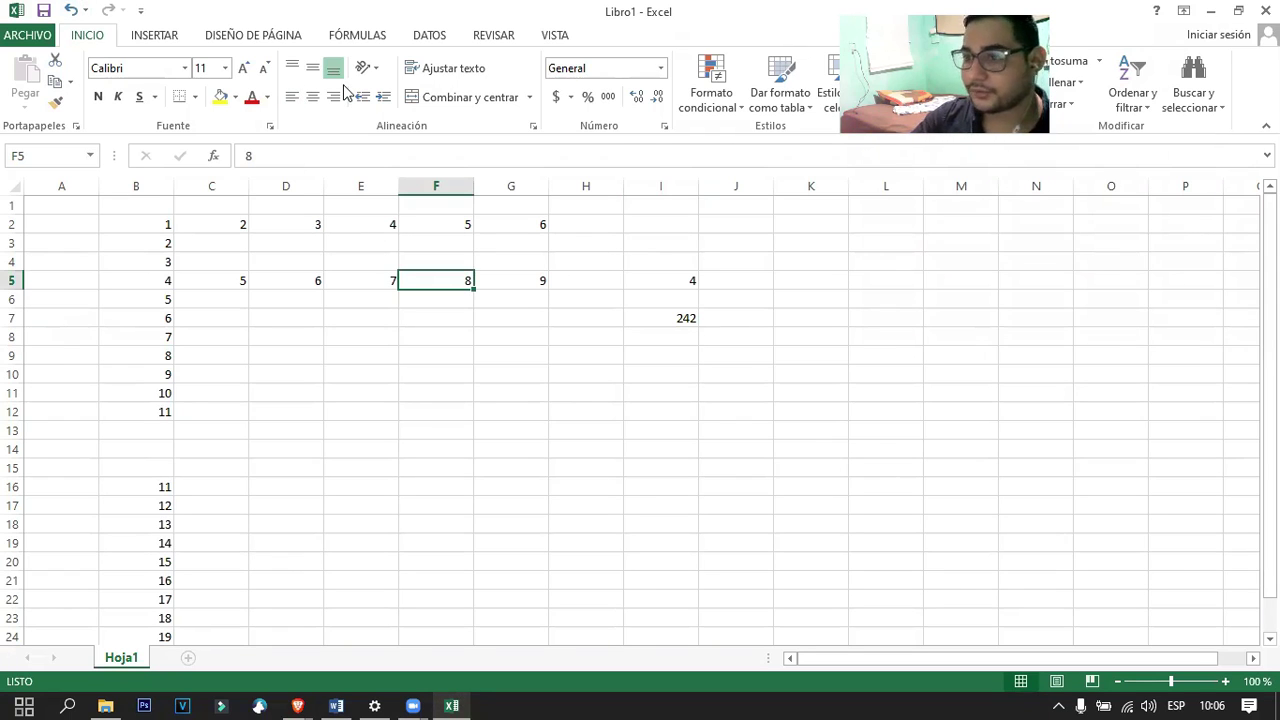
double_click(1003, 22)
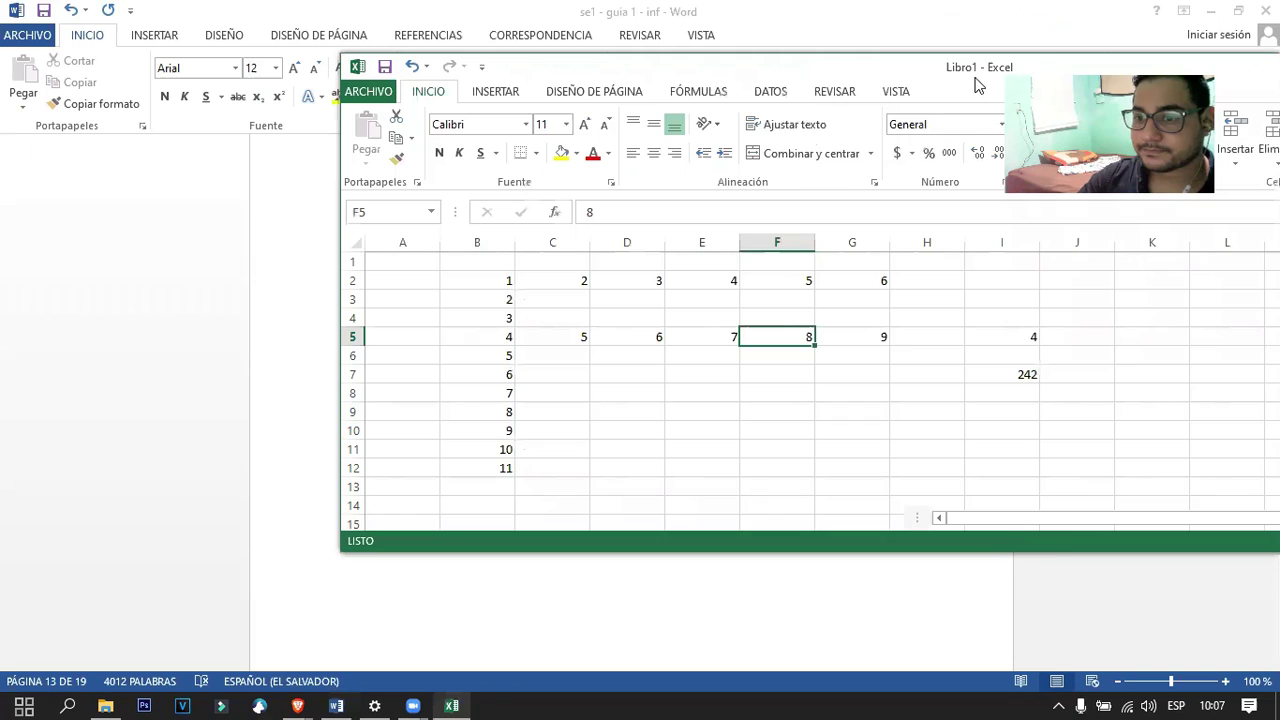
left_click_drag(917, 83, 671, 114)
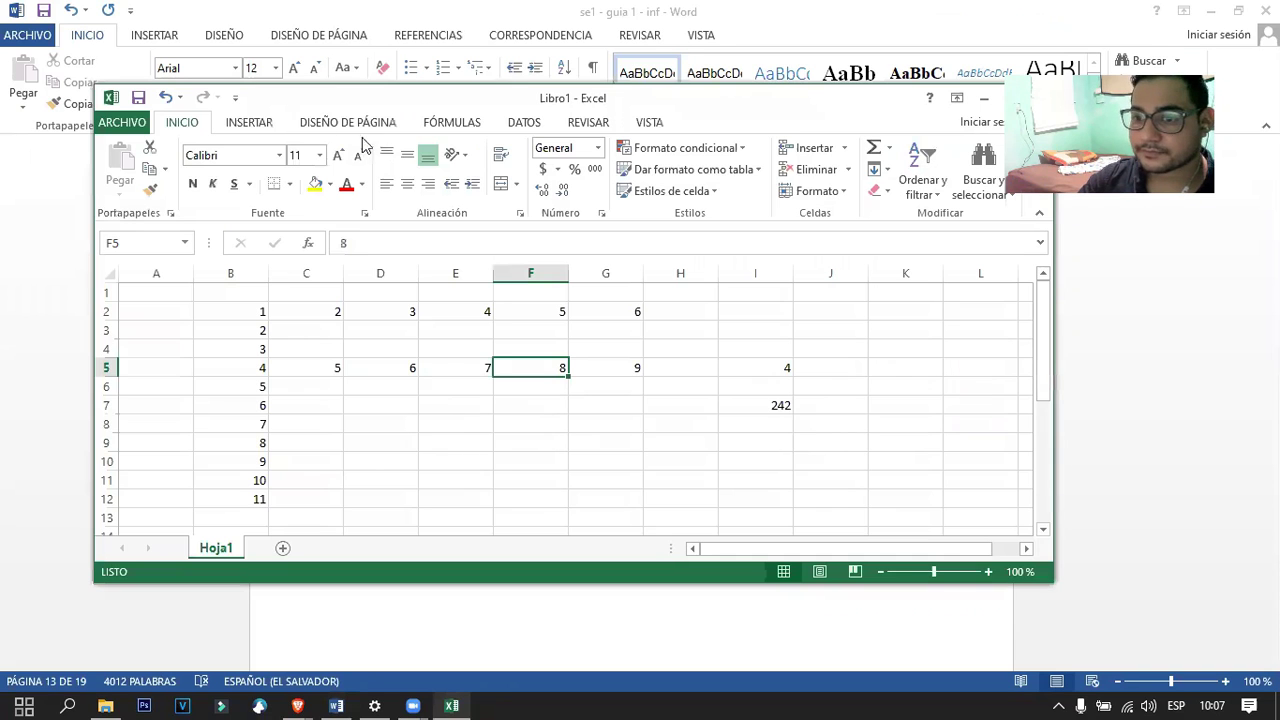
left_click(245, 128)
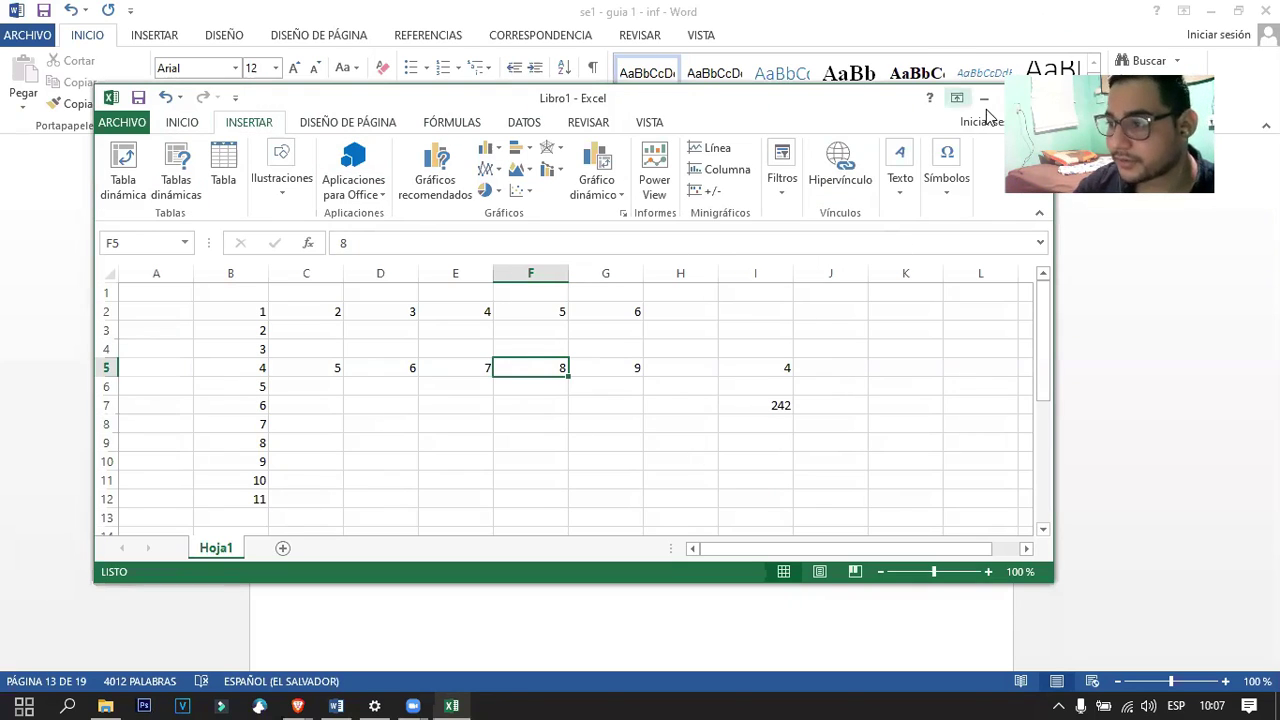
double_click(716, 100)
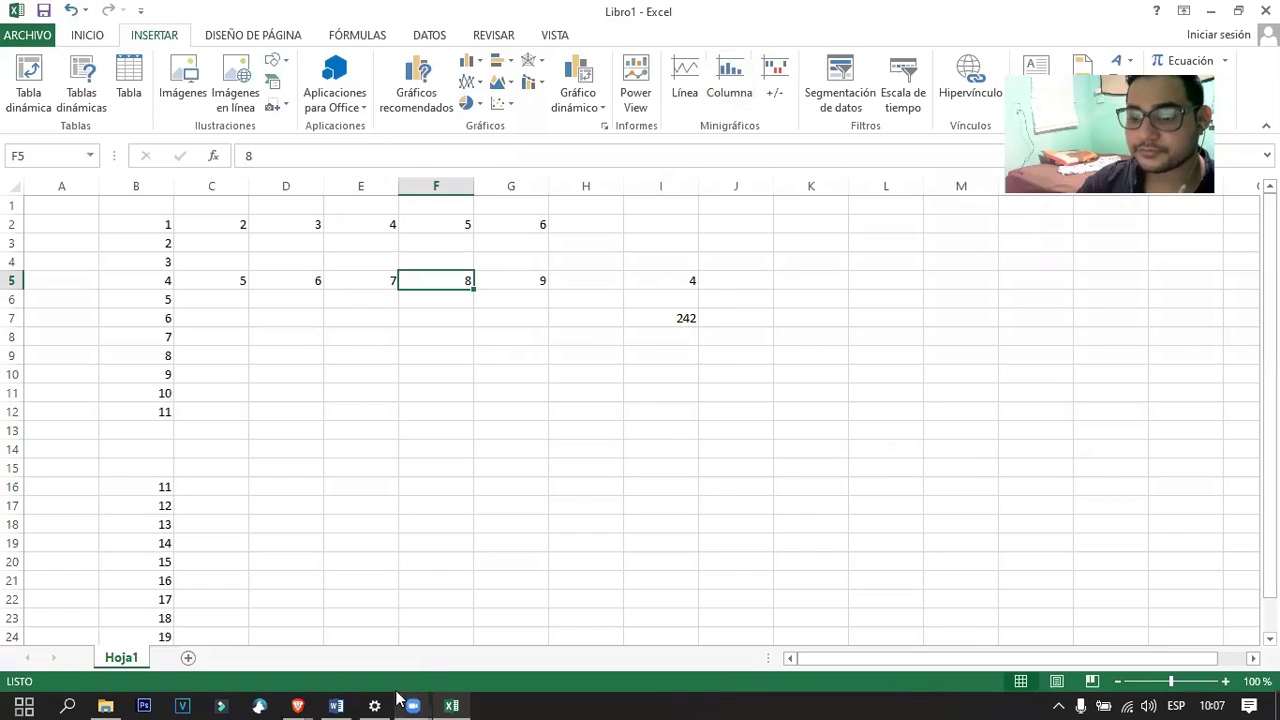
Check the Excel screenshot in the Word guide, then bring Libro1 back to the front.
left_click(336, 706)
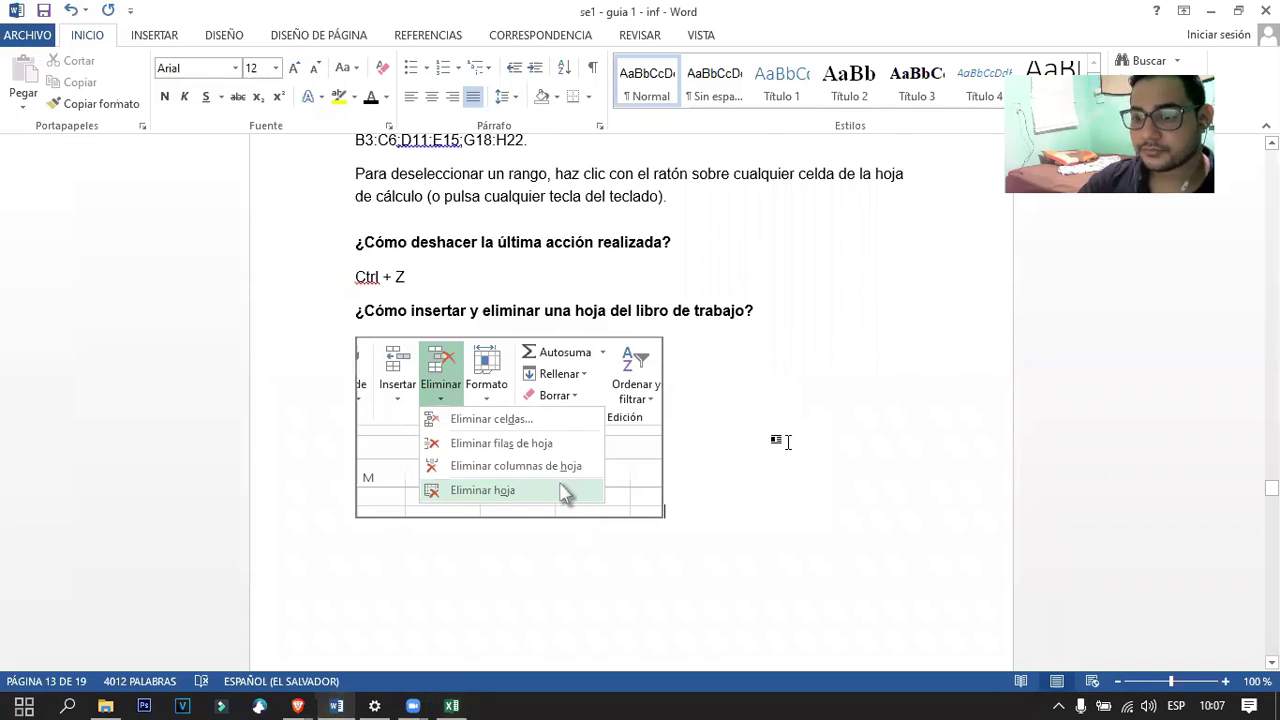
scroll(788, 441, "down", 4)
scroll(637, 346, "up", 3)
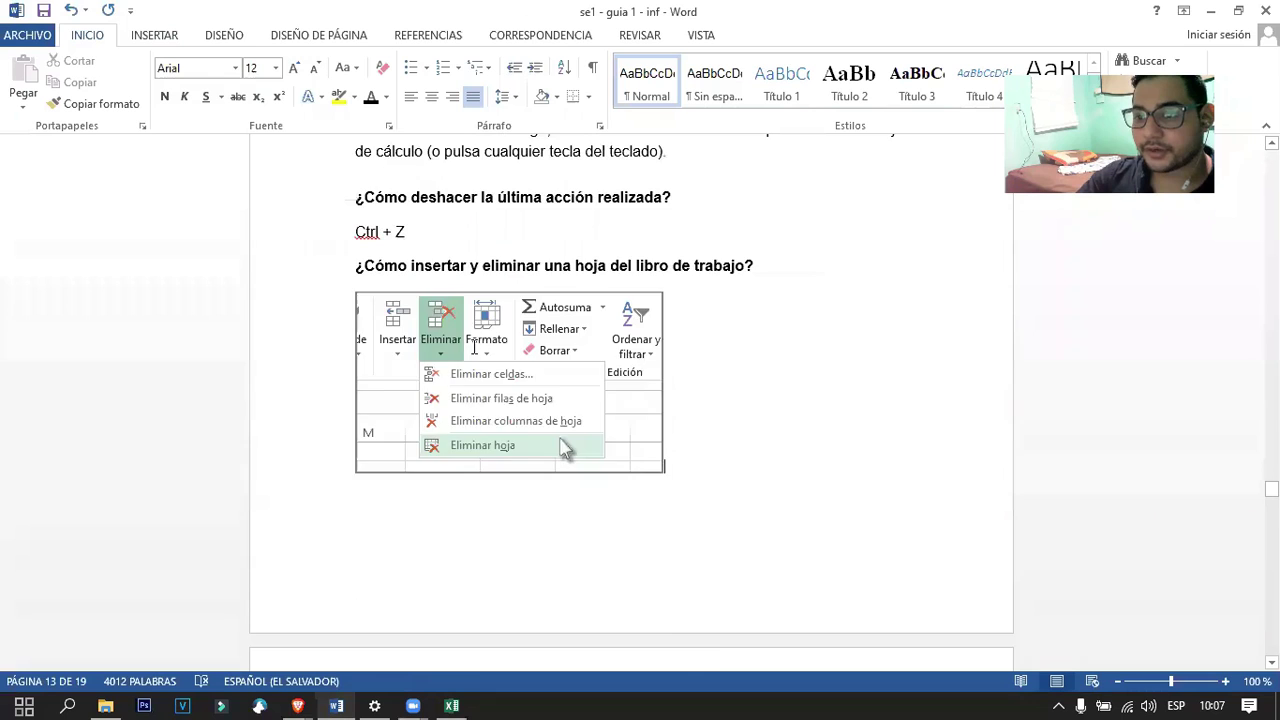
scroll(474, 347, "down", 4)
scroll(457, 455, "up", 5)
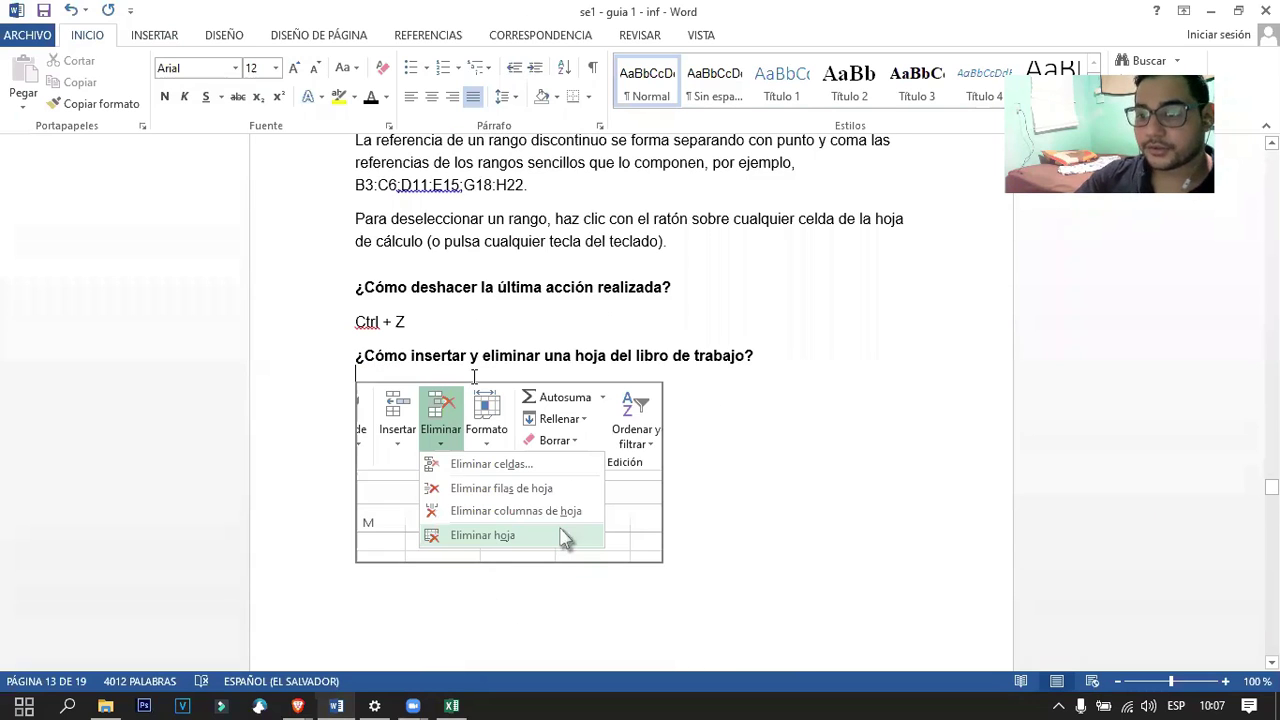
left_click(456, 455)
scroll(456, 455, "down", 3)
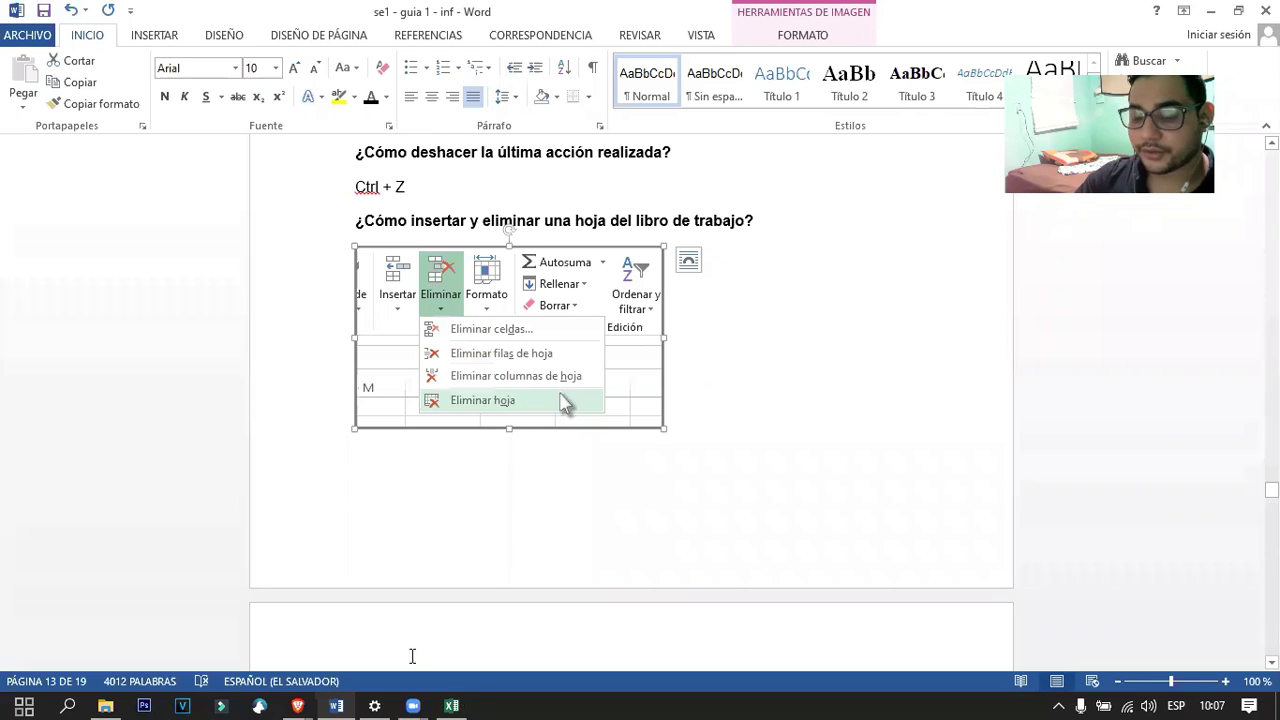
left_click(451, 706)
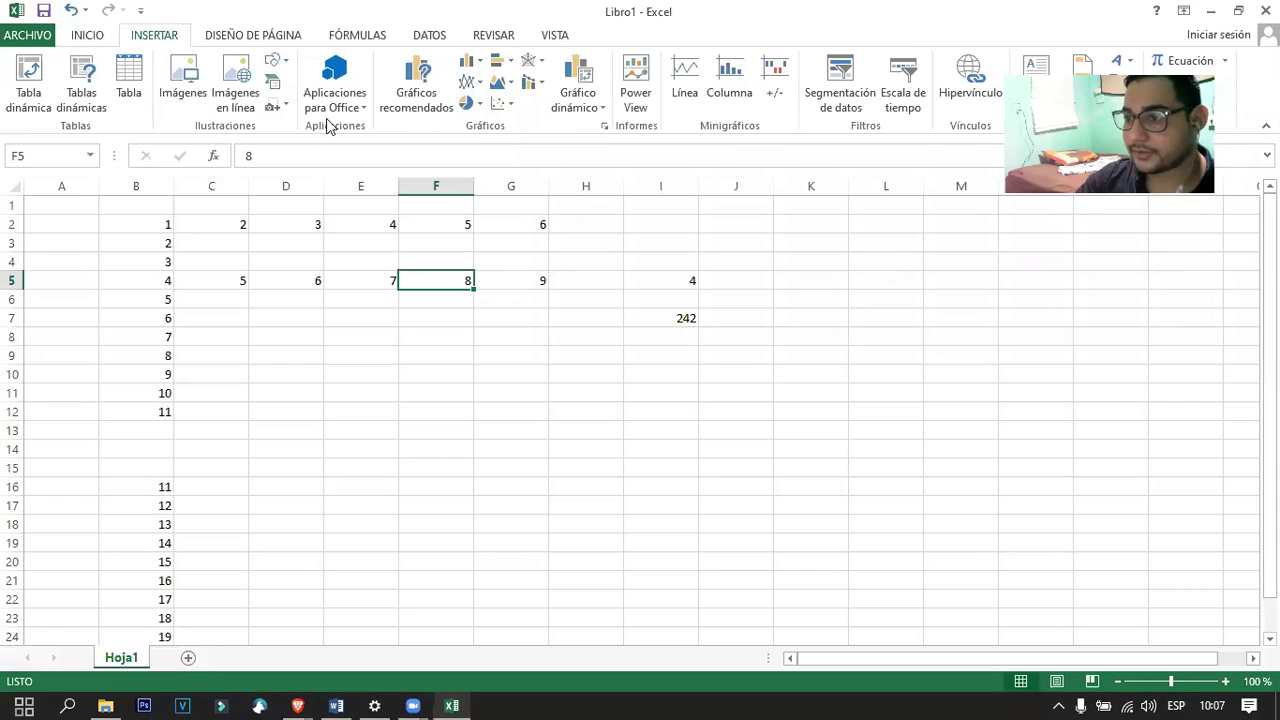
Delete cell F5 via Inicio > Eliminar so row 5 shifts left, leaving 9 in F5.
key("super+Down")
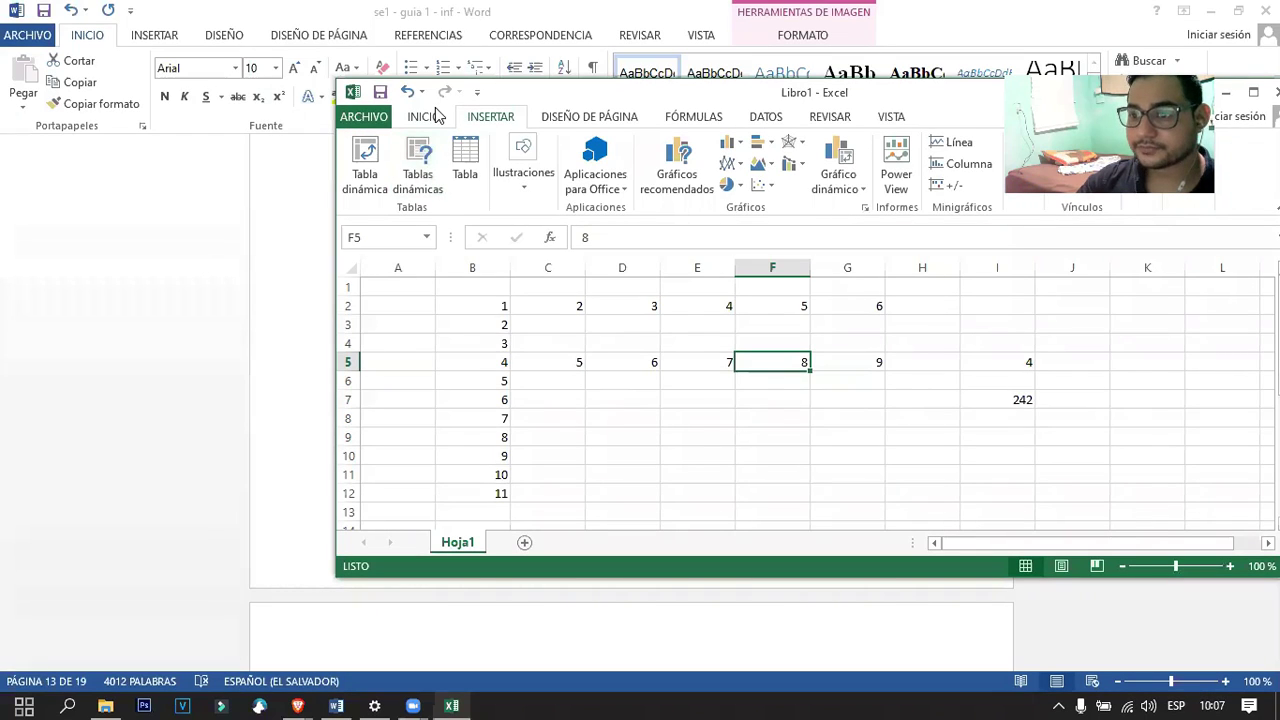
left_click(430, 116)
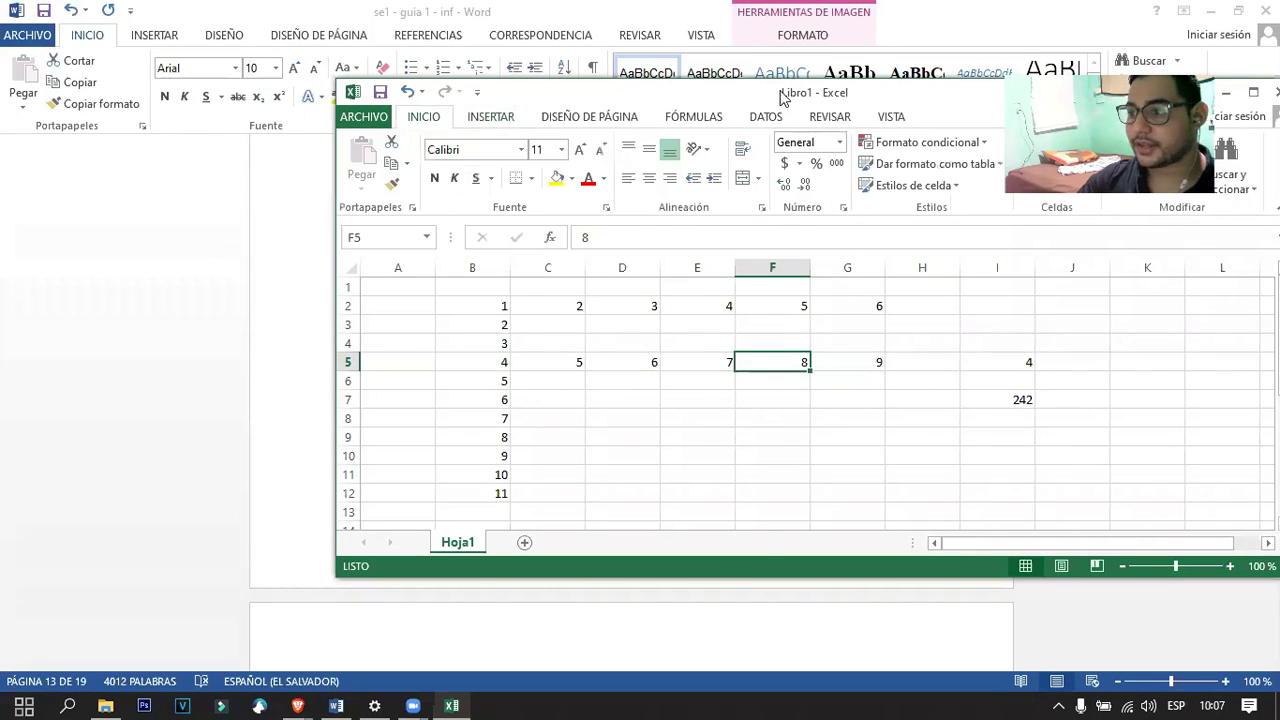
left_click_drag(783, 96, 366, 122)
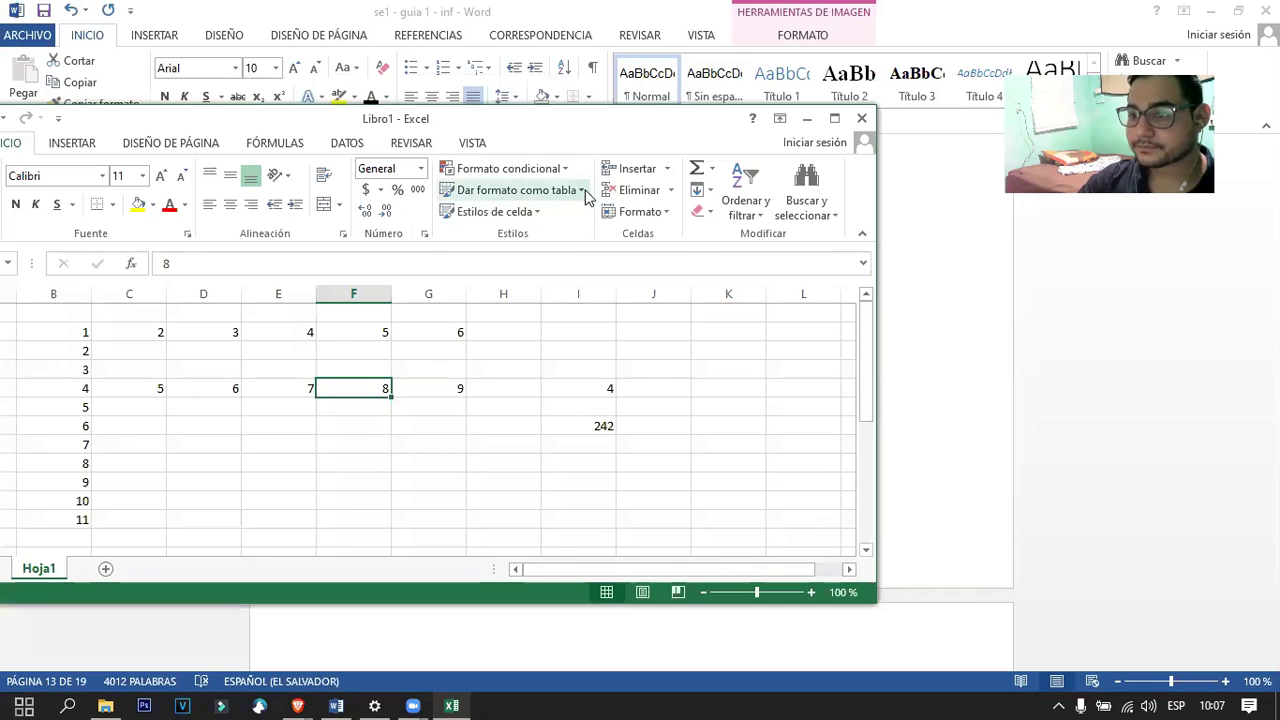
left_click(670, 170)
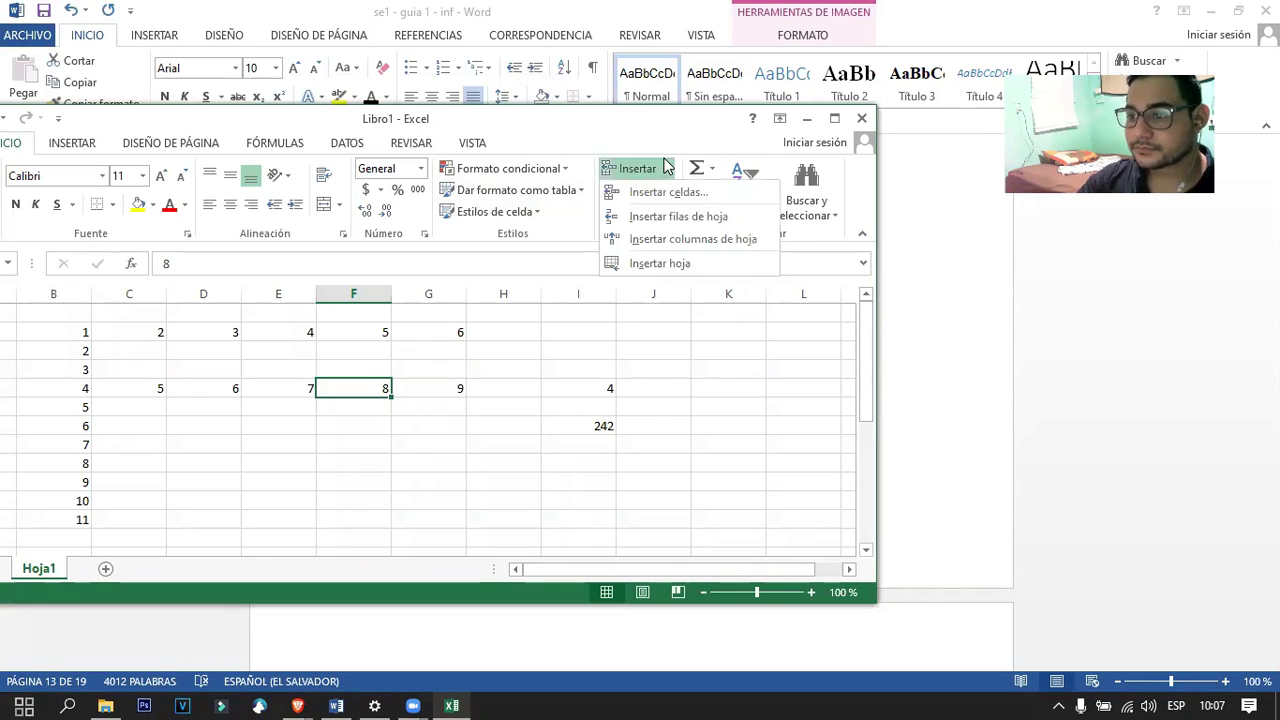
left_click(666, 167)
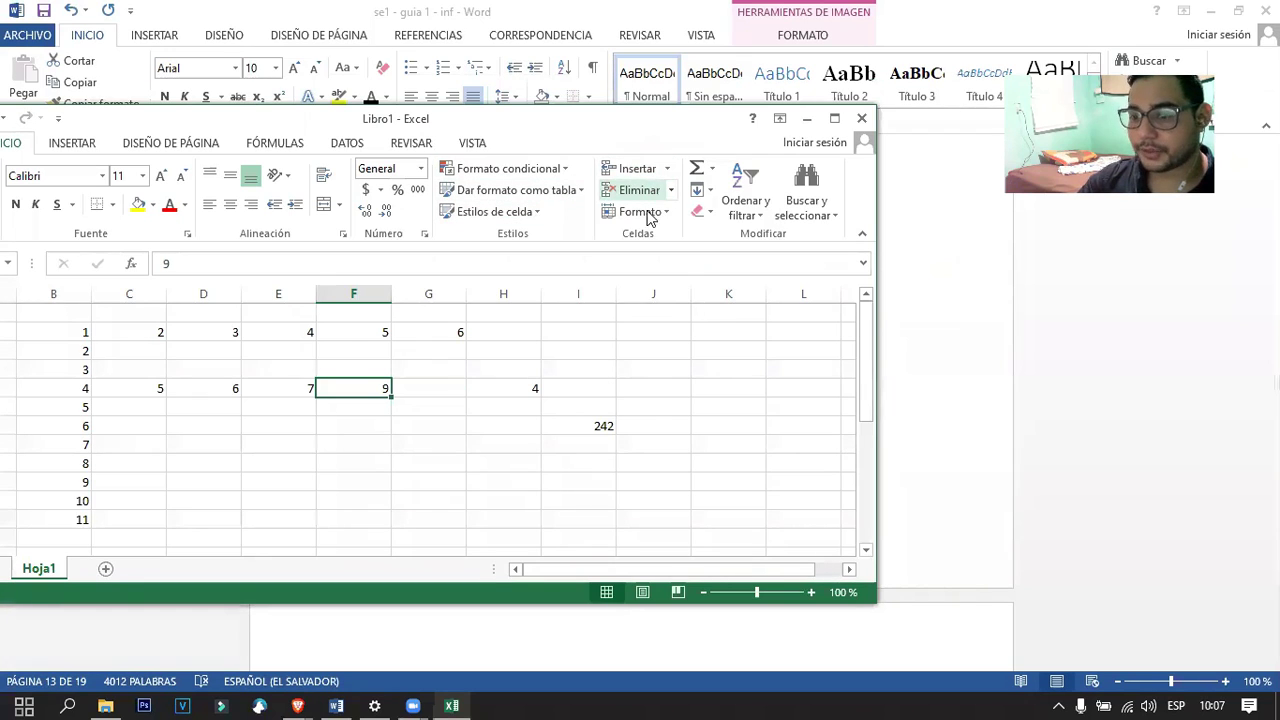
left_click(670, 191)
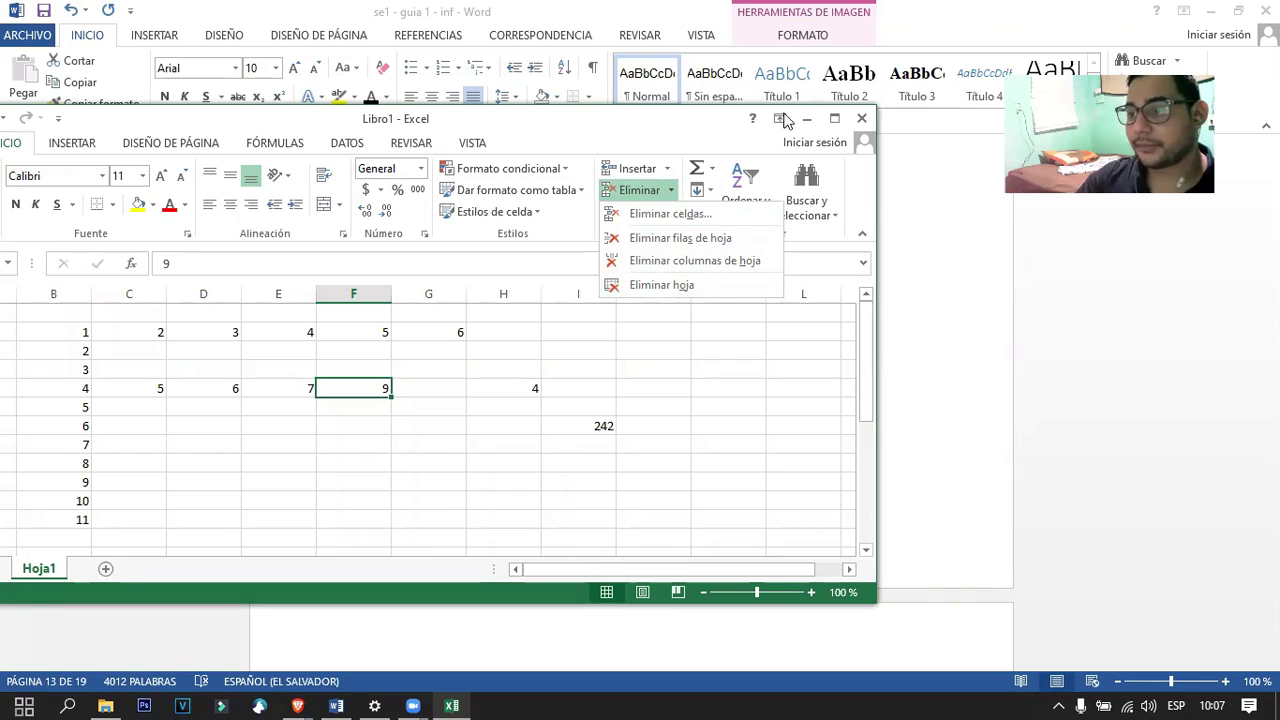
left_click(834, 118)
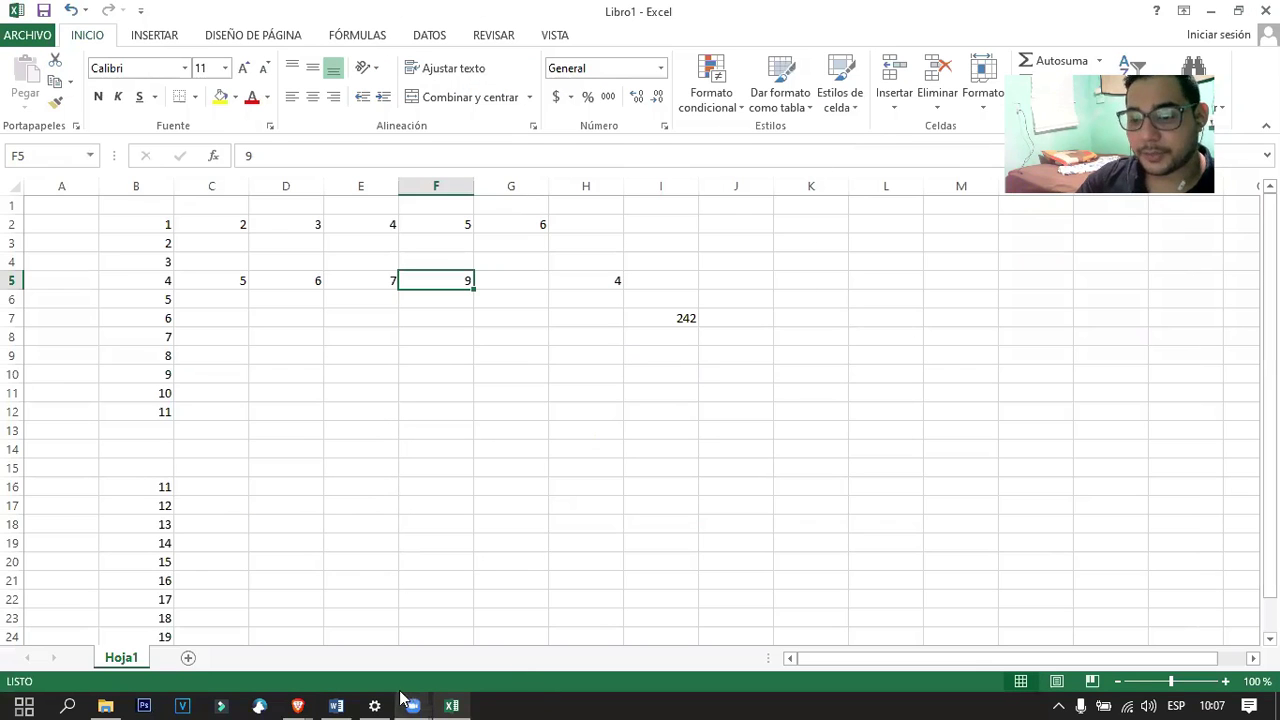
Compare the Eliminar options with the Word guide, scroll it to the saving section, and return to Excel.
left_click(336, 705)
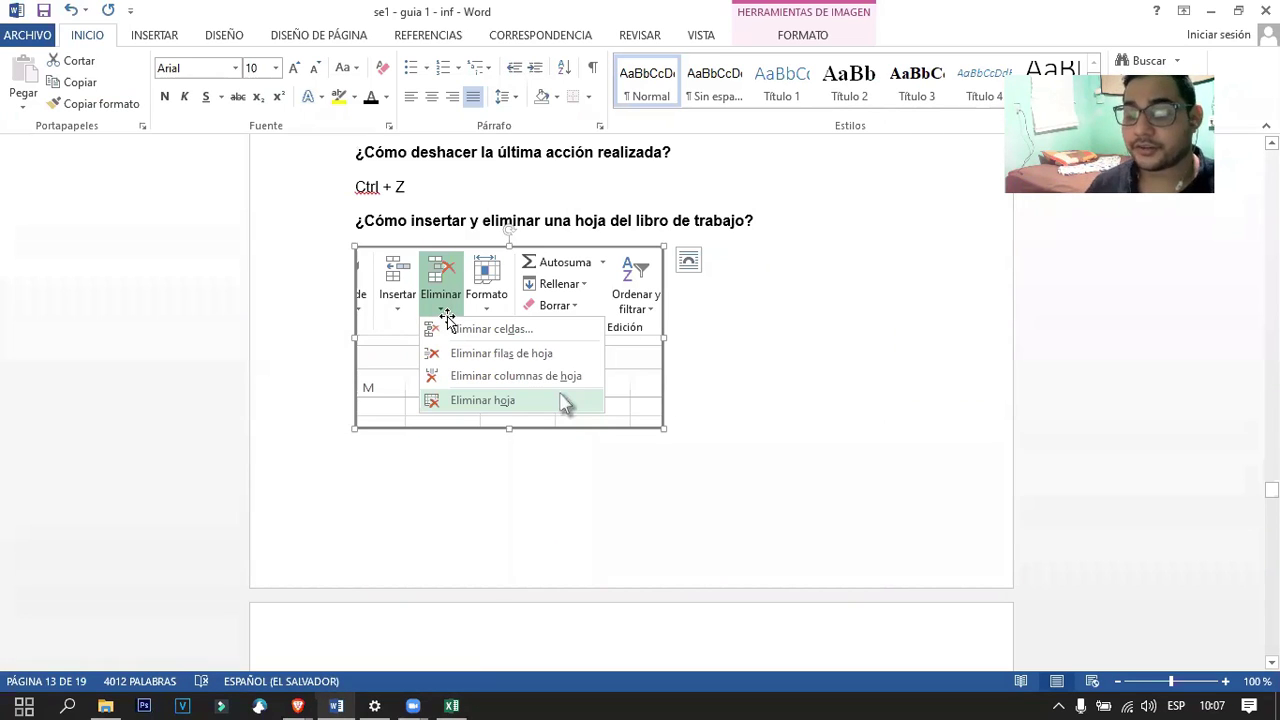
left_click(451, 705)
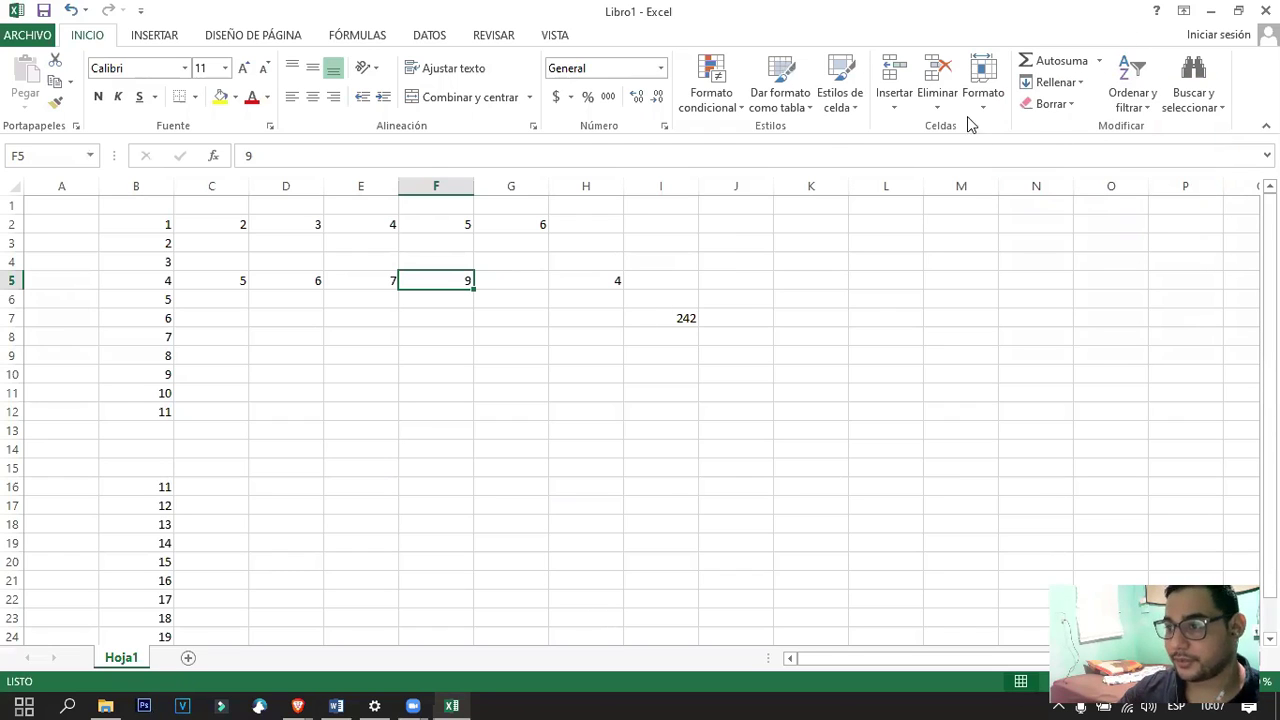
left_click(937, 110)
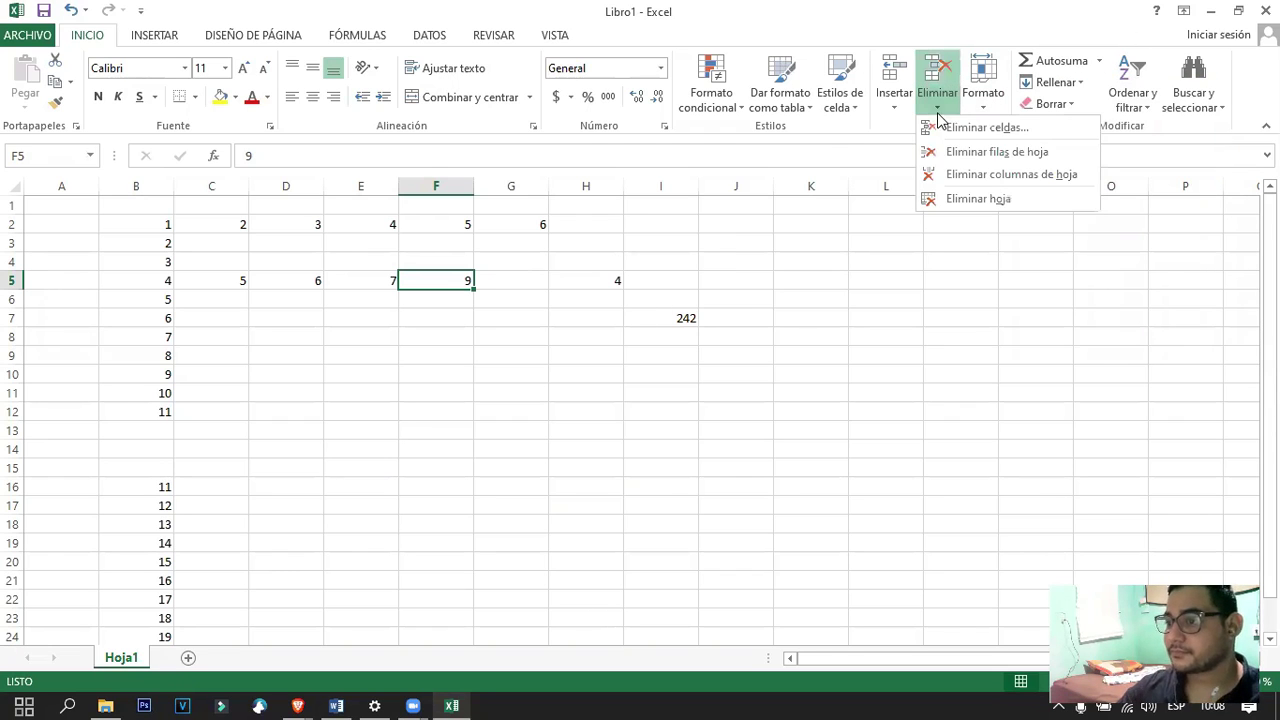
left_click(1239, 12)
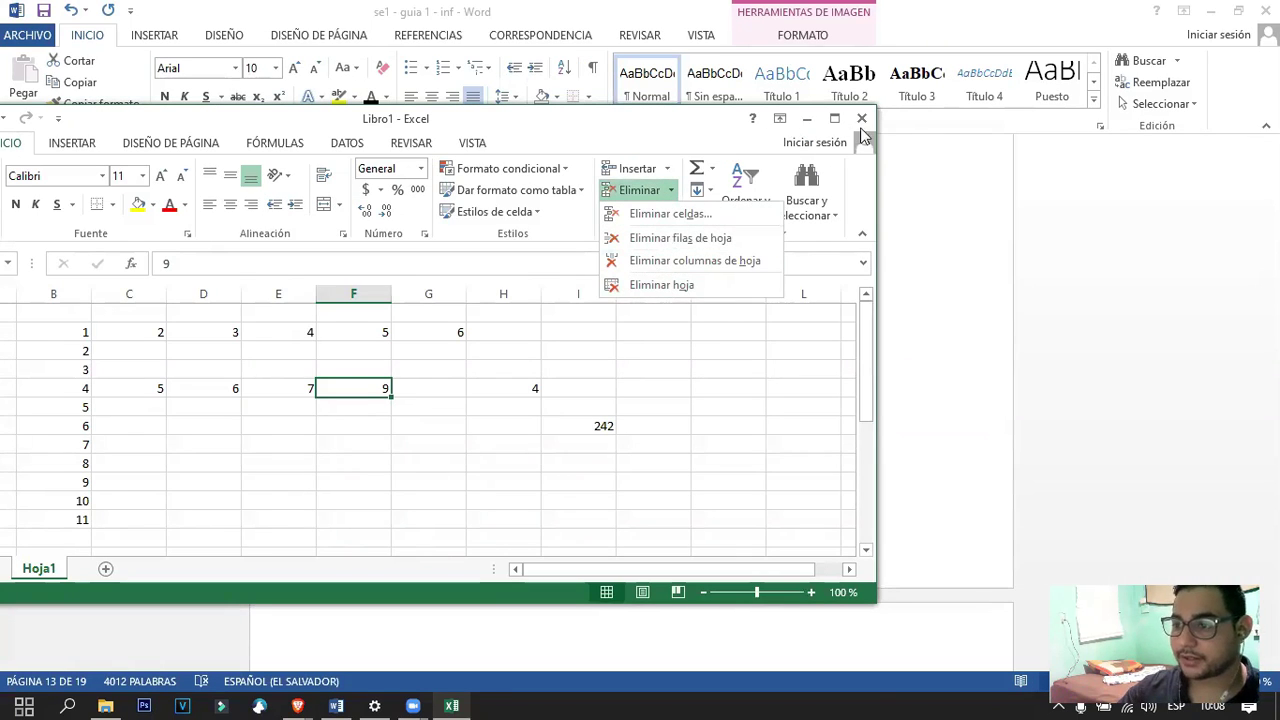
left_click(834, 118)
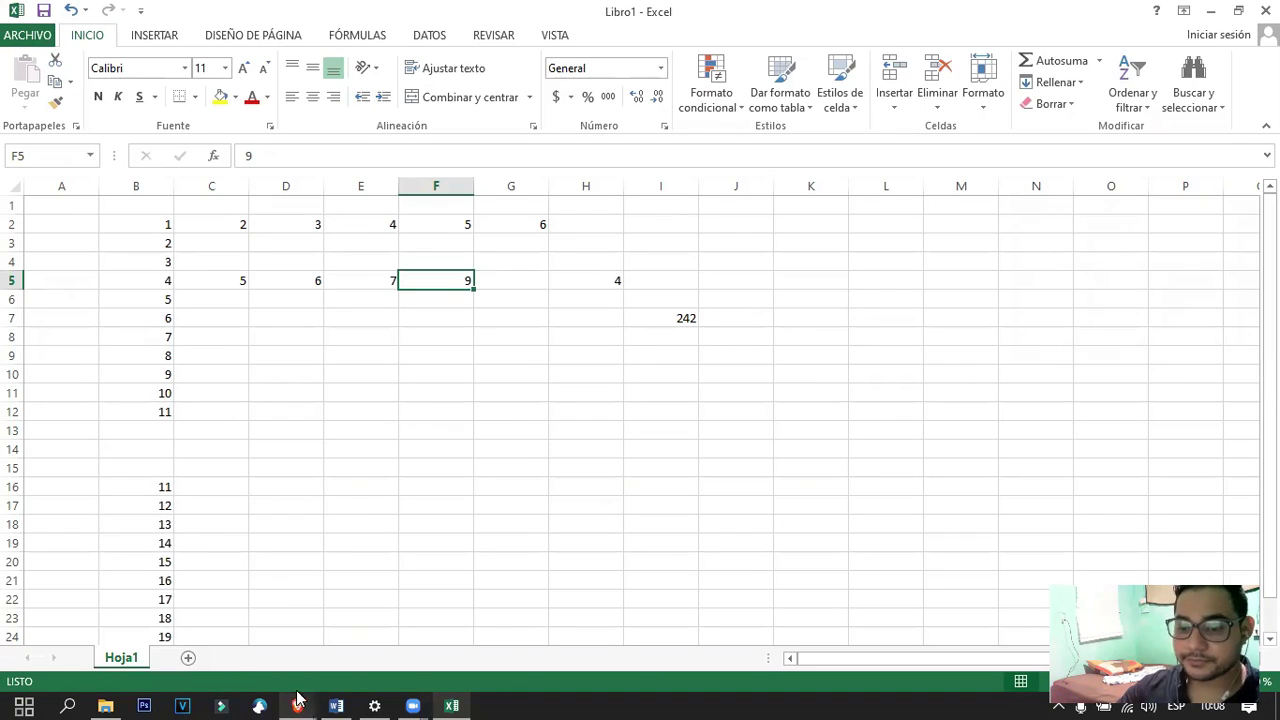
left_click(297, 705)
left_click(338, 703)
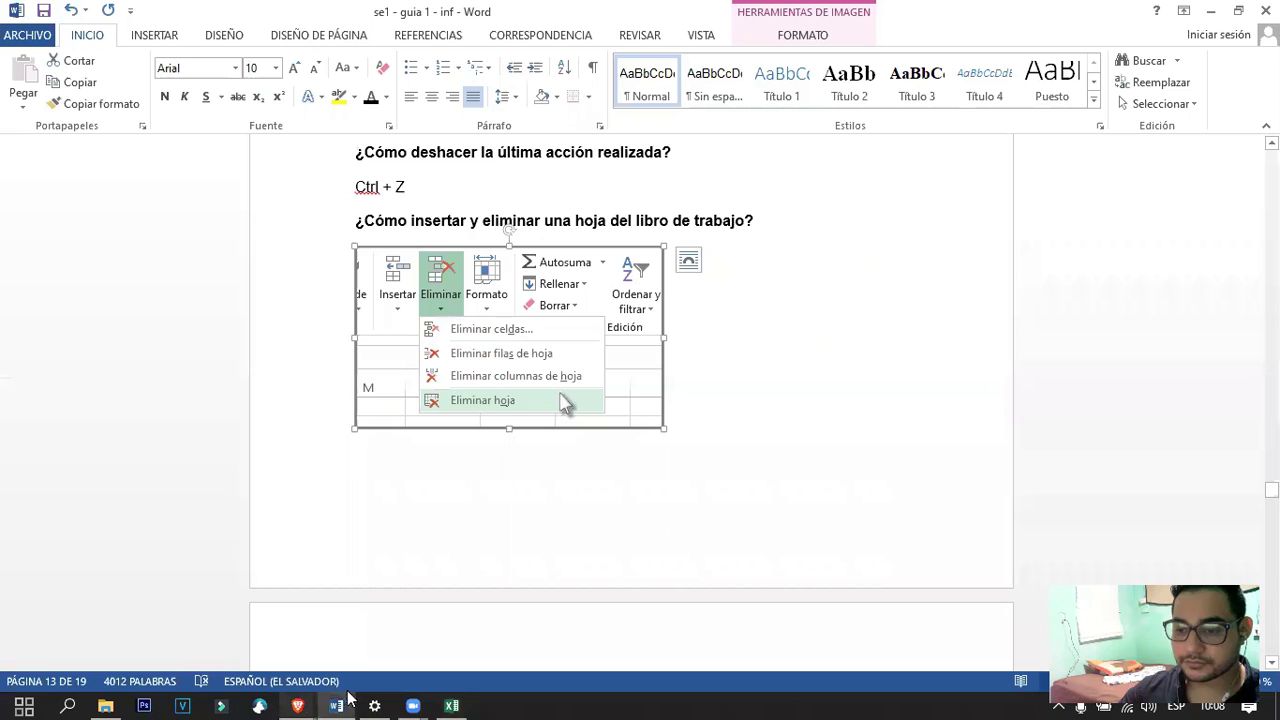
scroll(560, 465, "down", 5)
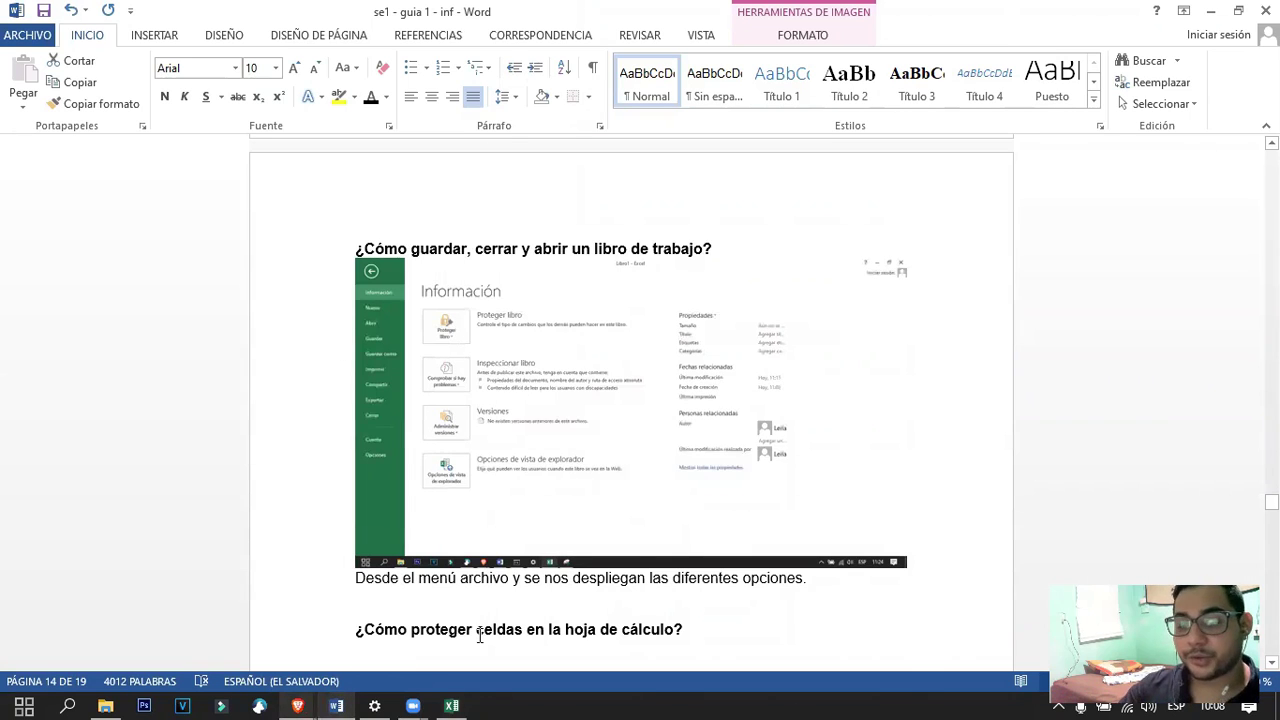
left_click(451, 705)
Open ARCHIVO > Guardar como > Examinar, cancel the dialog, and return to the unsaved worksheet.
left_click(20, 38)
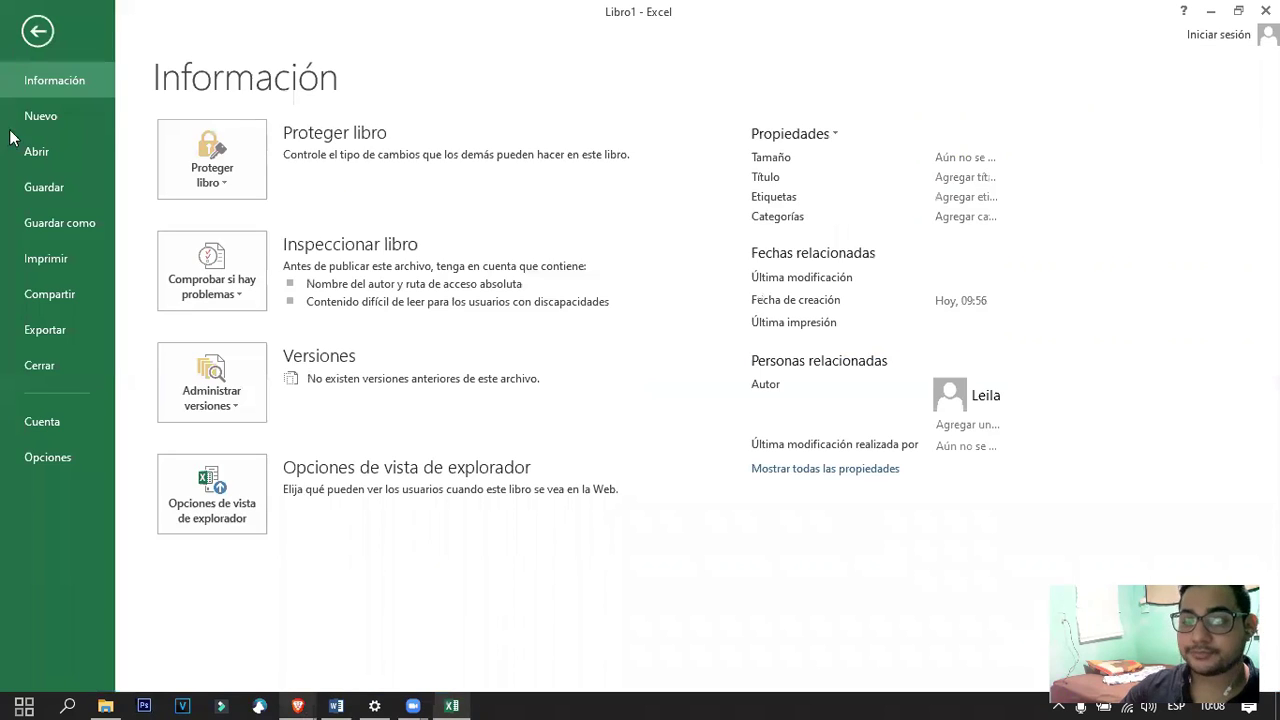
left_click(56, 187)
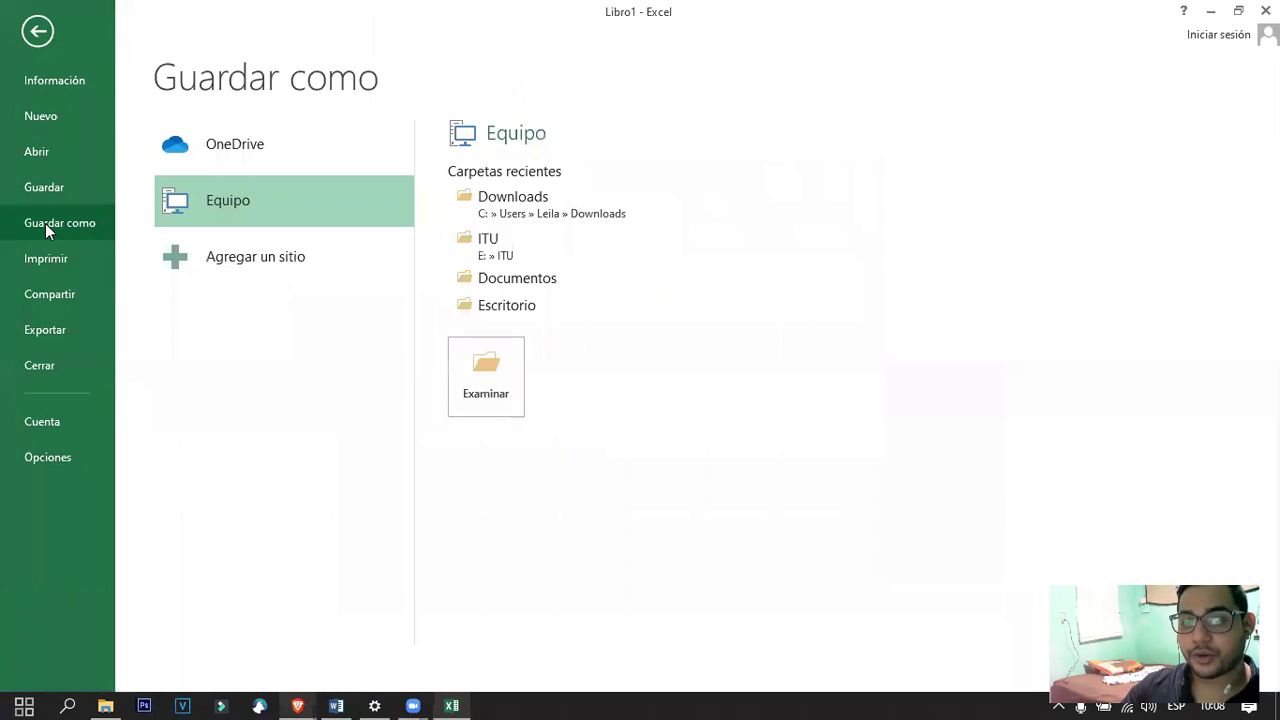
left_click(486, 375)
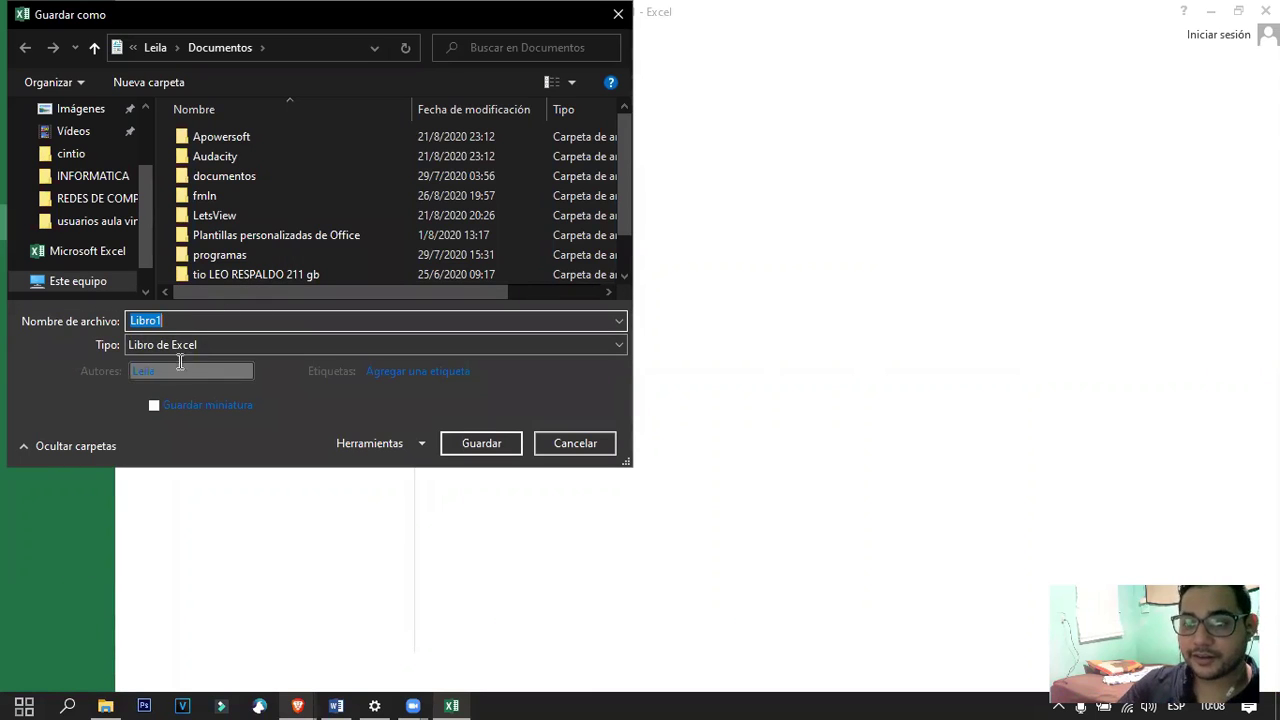
left_click(560, 444)
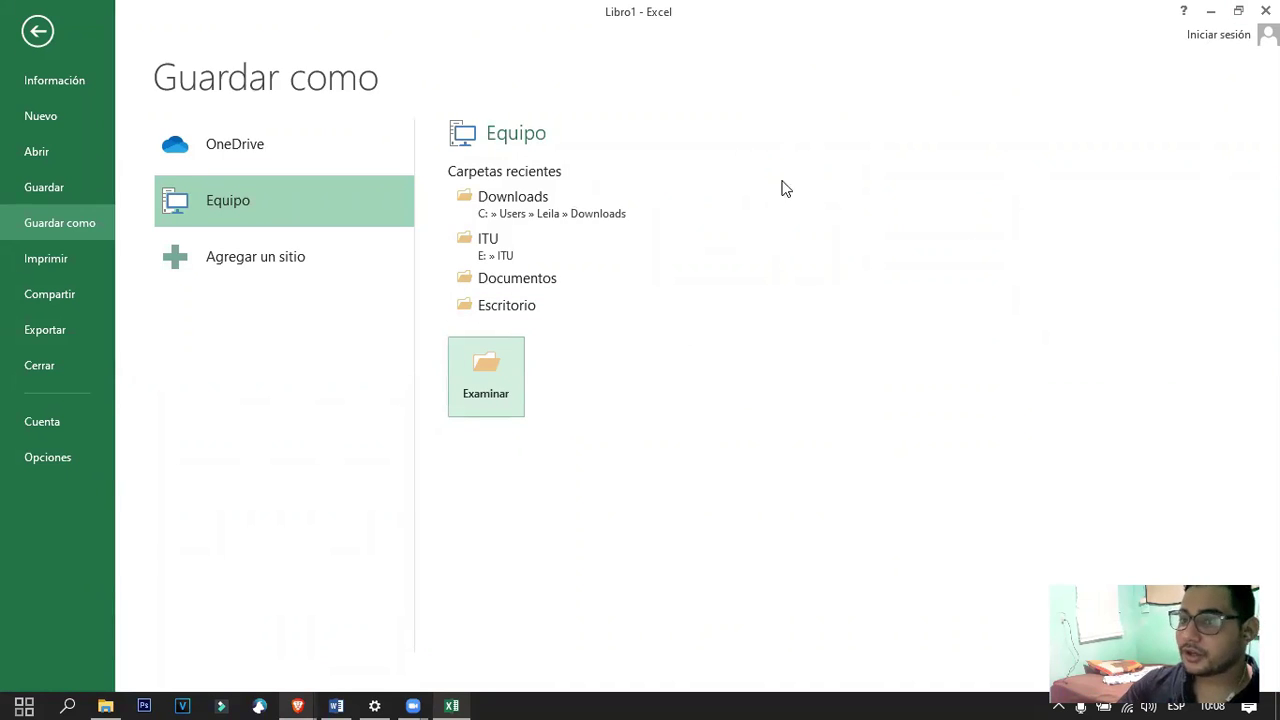
left_click(37, 31)
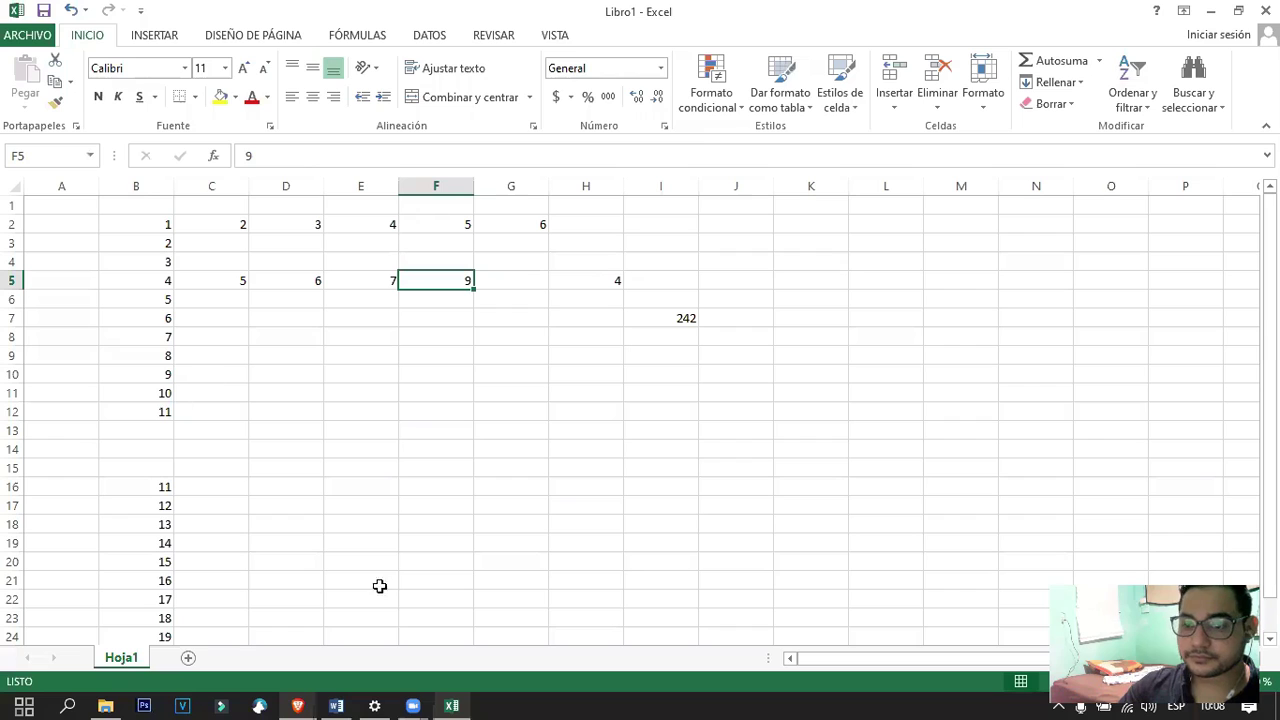
Read the Word guide's 'Proteger una hoja de cálculo' section, then minimize Word.
left_click(334, 705)
scroll(577, 463, "down", 4)
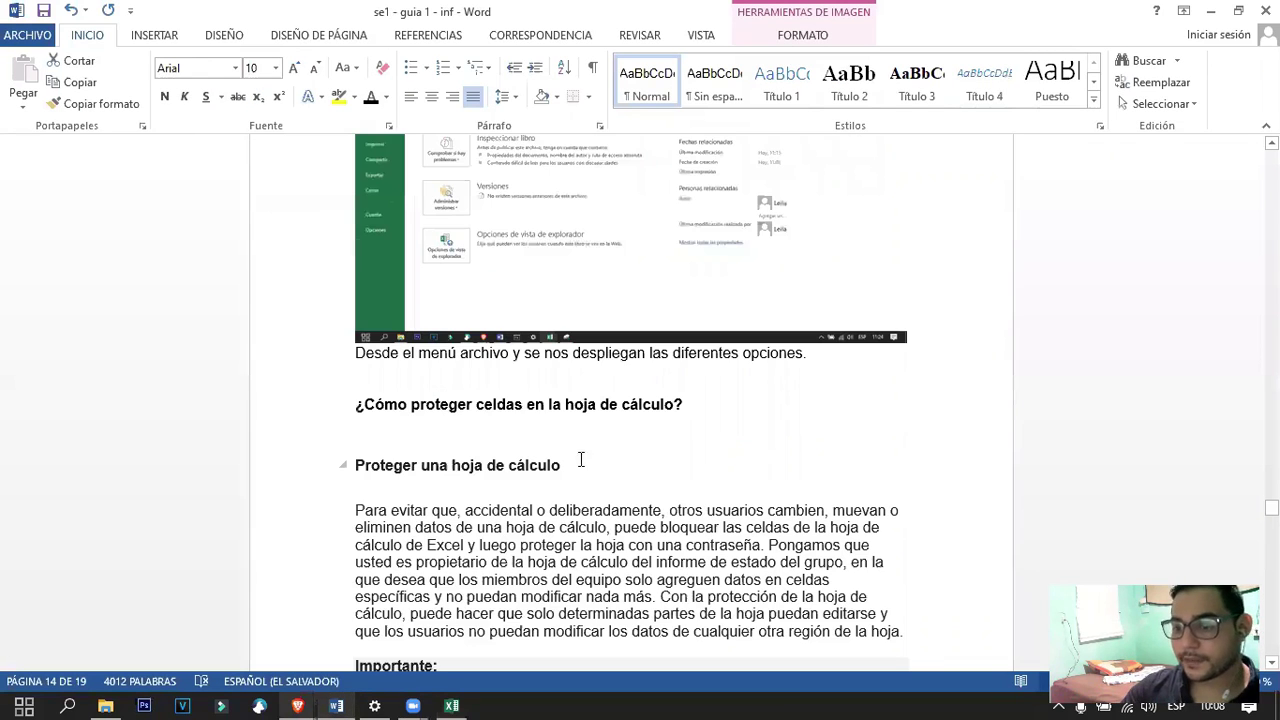
left_click(635, 424)
scroll(635, 424, "down", 10)
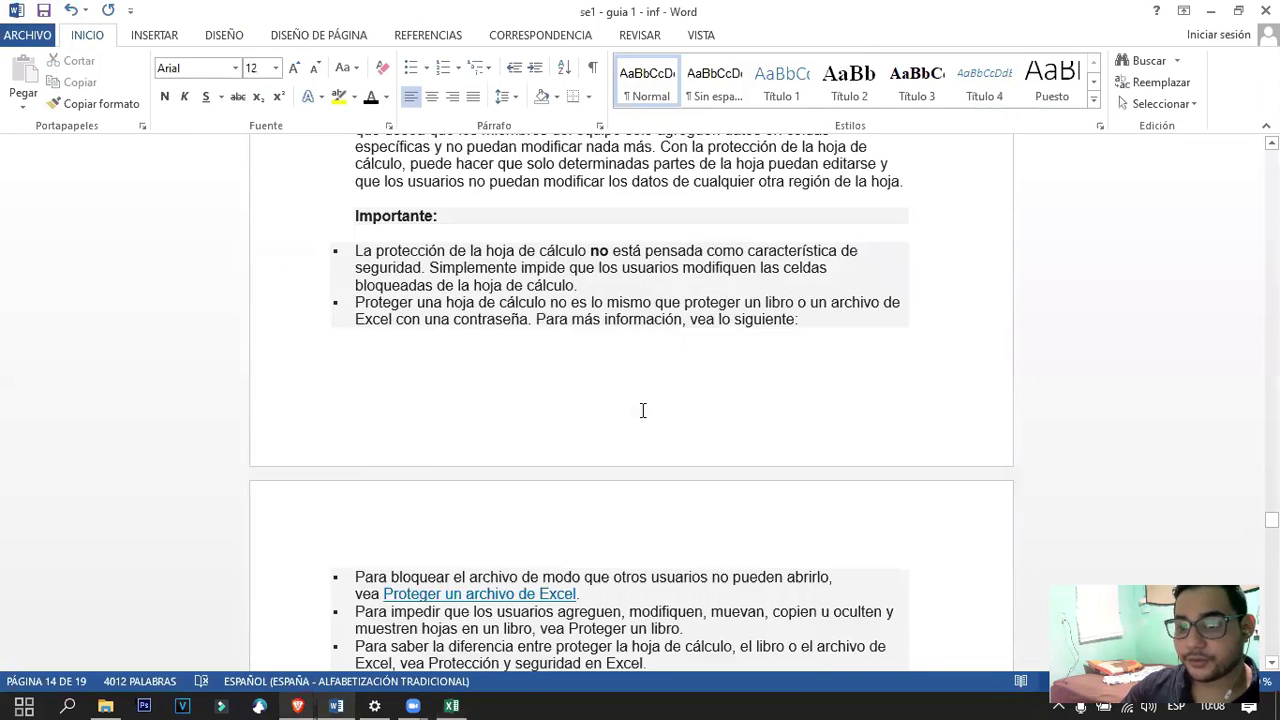
scroll(546, 520, "down", 15)
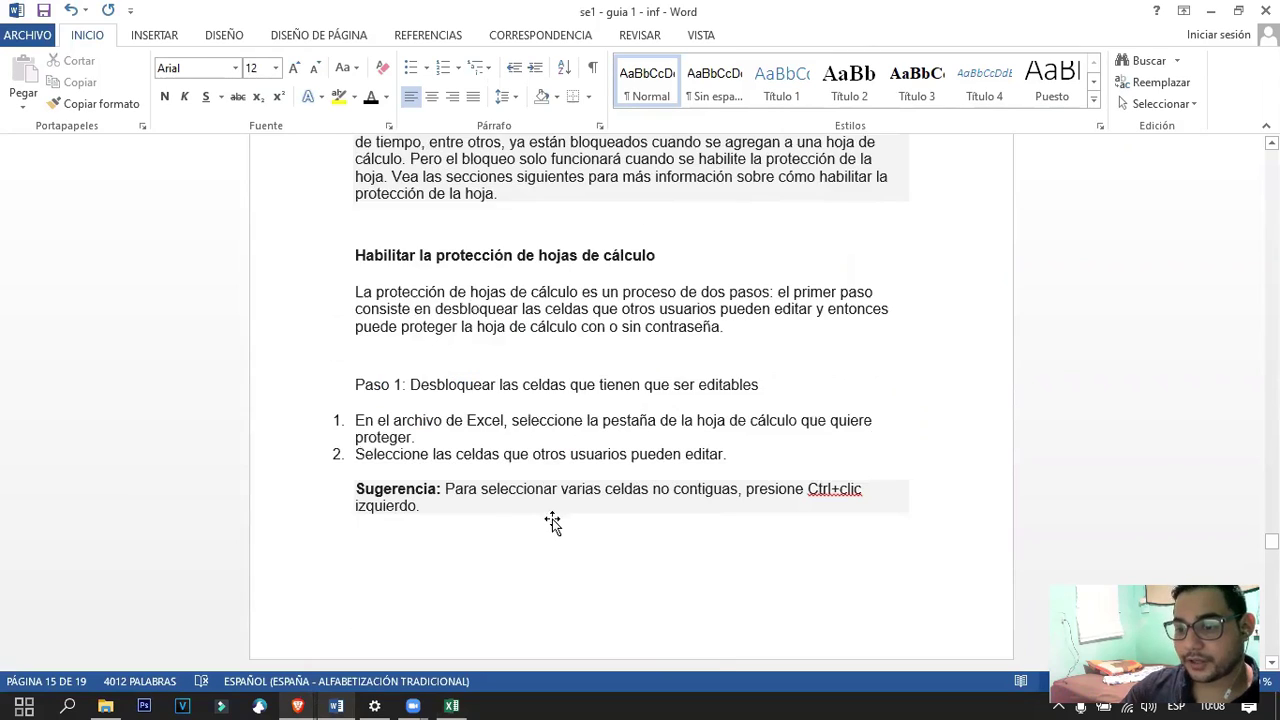
scroll(564, 497, "down", 10)
scroll(580, 560, "up", 17)
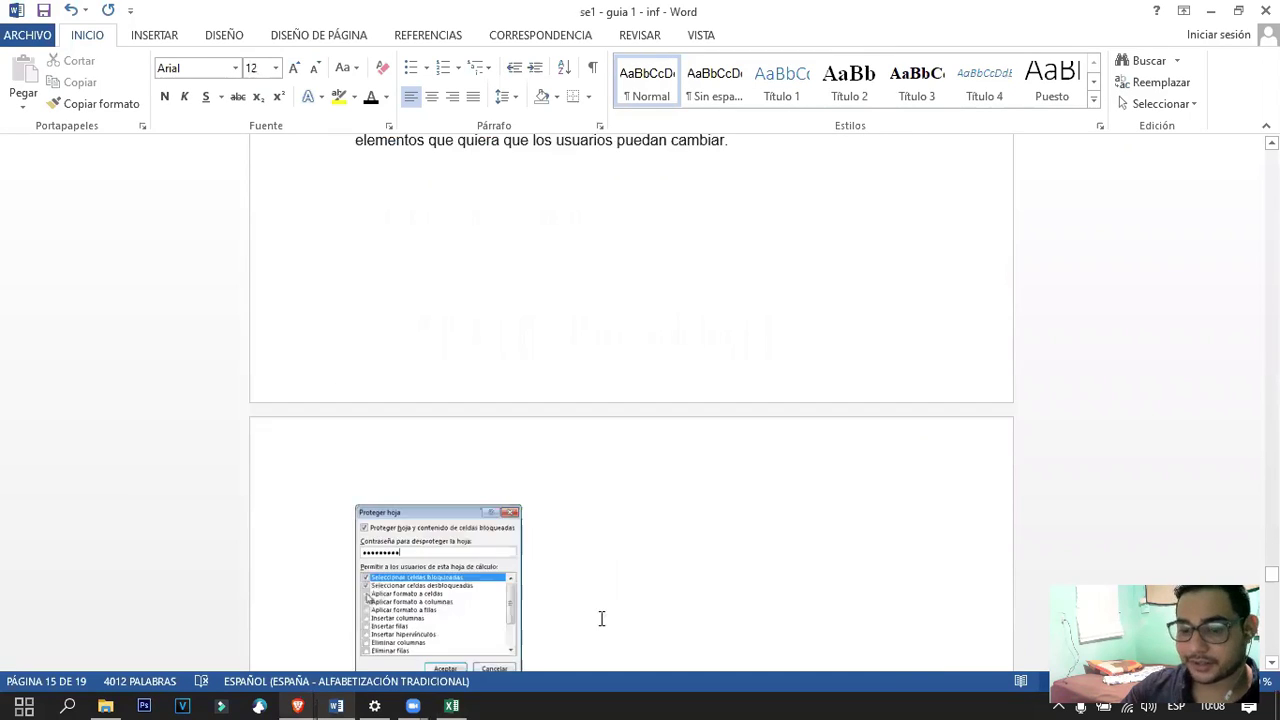
scroll(540, 505, "up", 13)
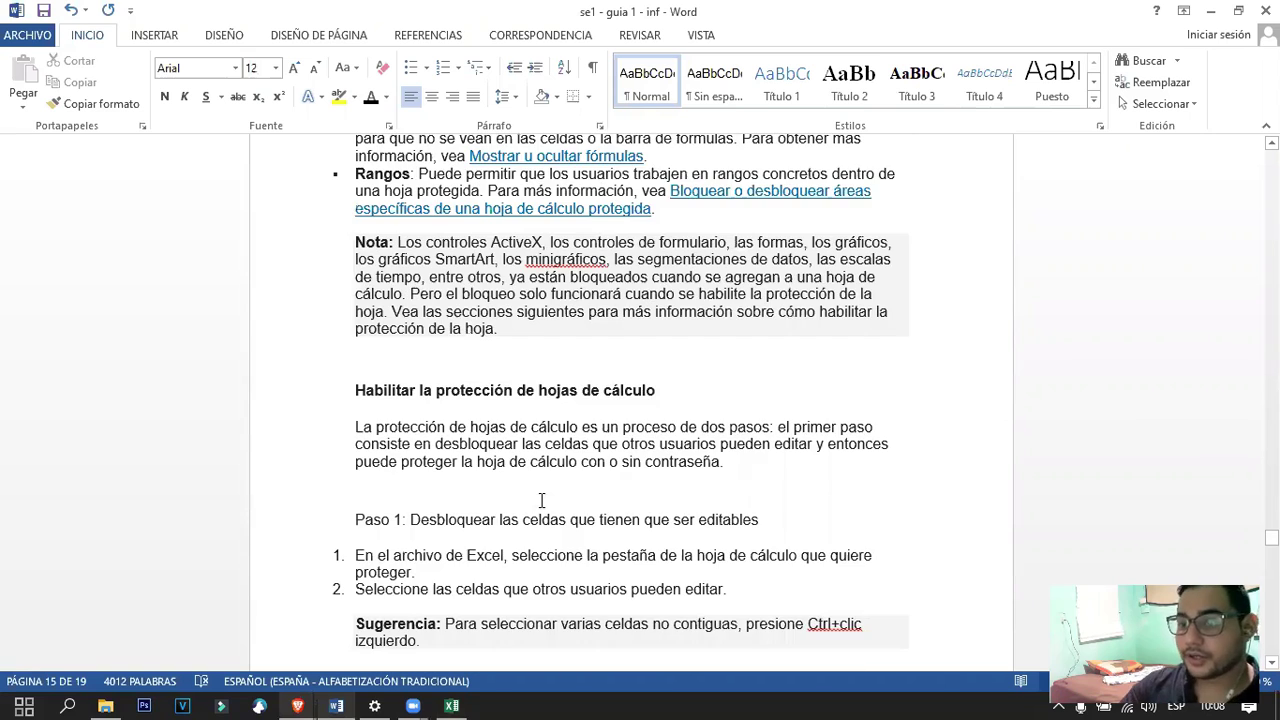
scroll(541, 500, "up", 4)
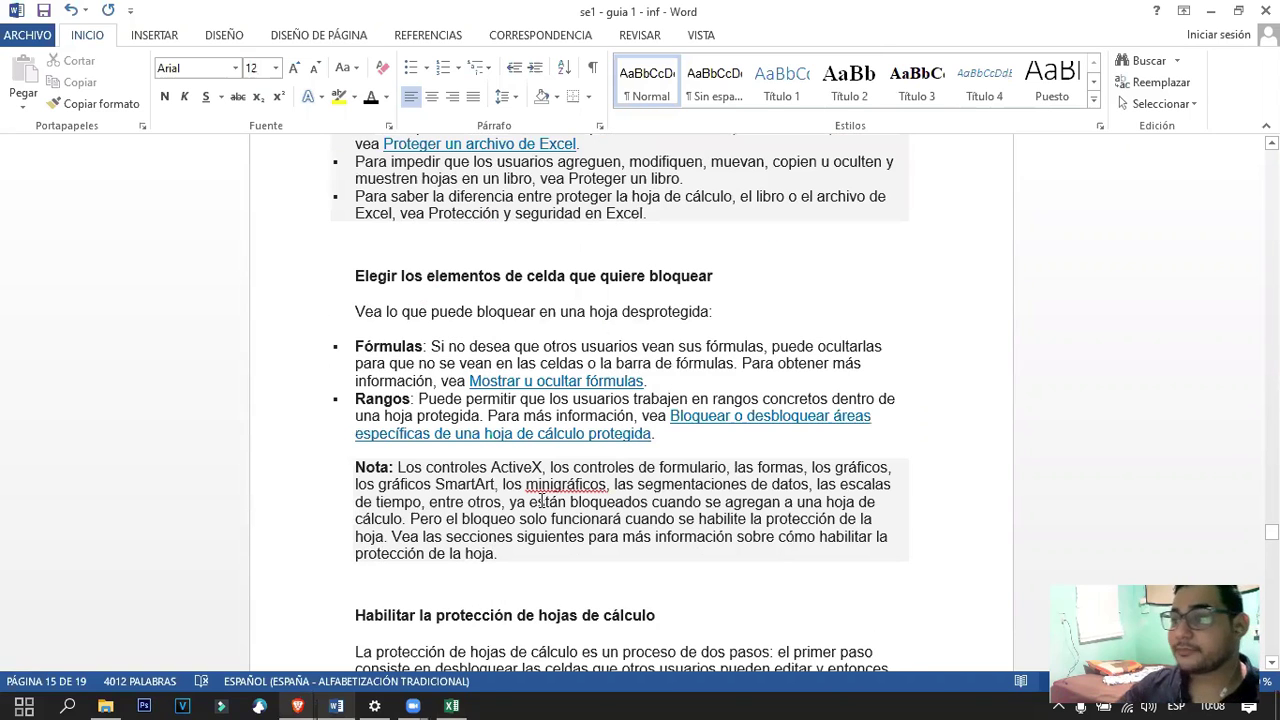
left_click(1210, 11)
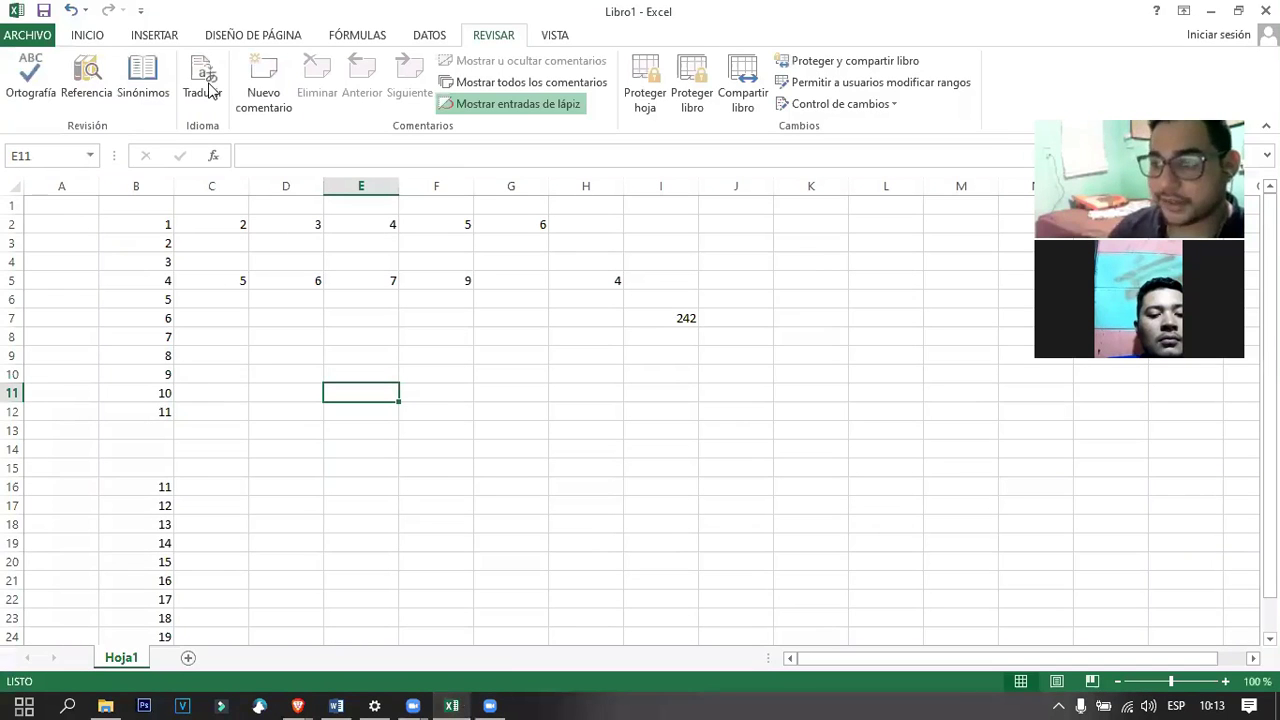
Select A1, then open Revisar > Proteger hoja for Hoja1 with its default permissions.
left_click(87, 35)
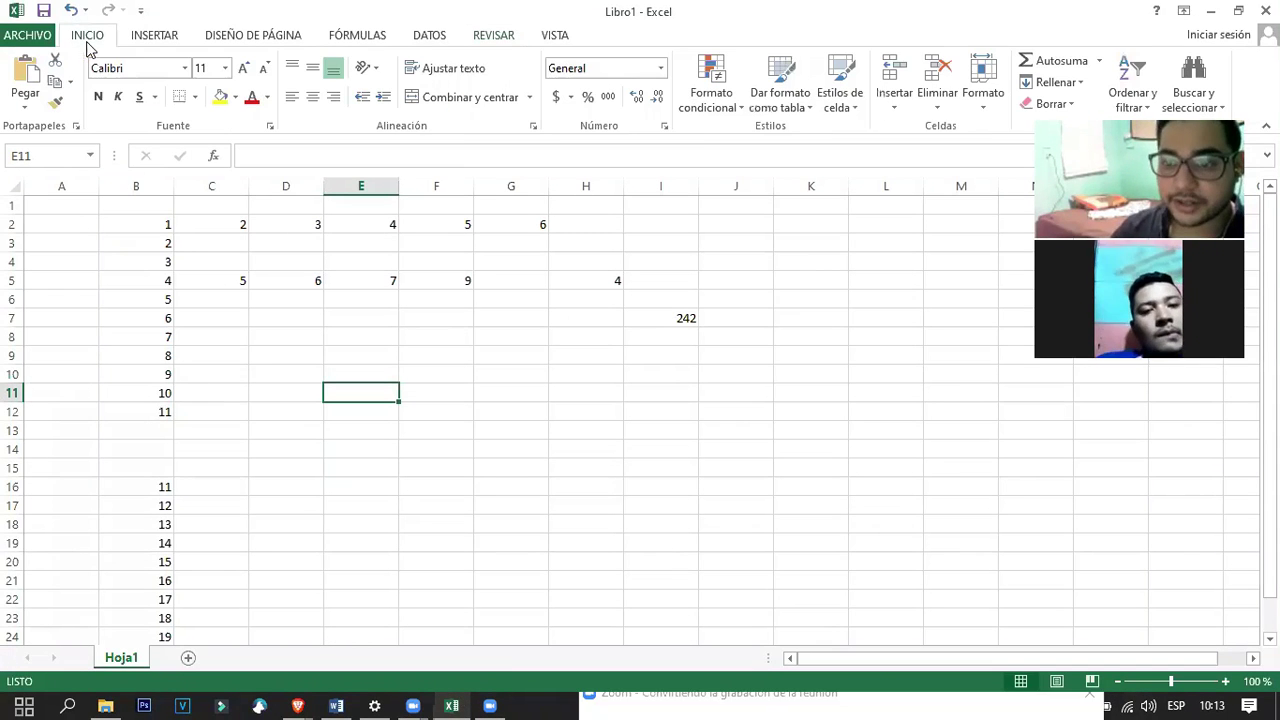
left_click(257, 523)
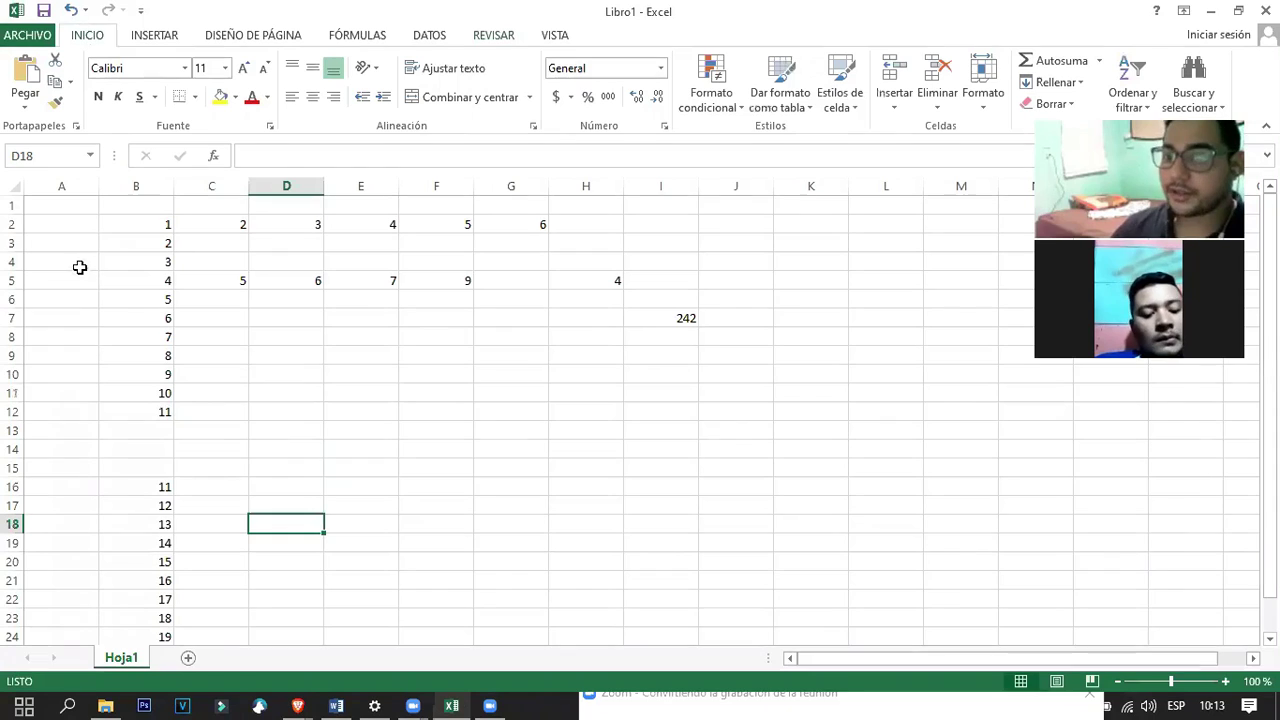
left_click(53, 220)
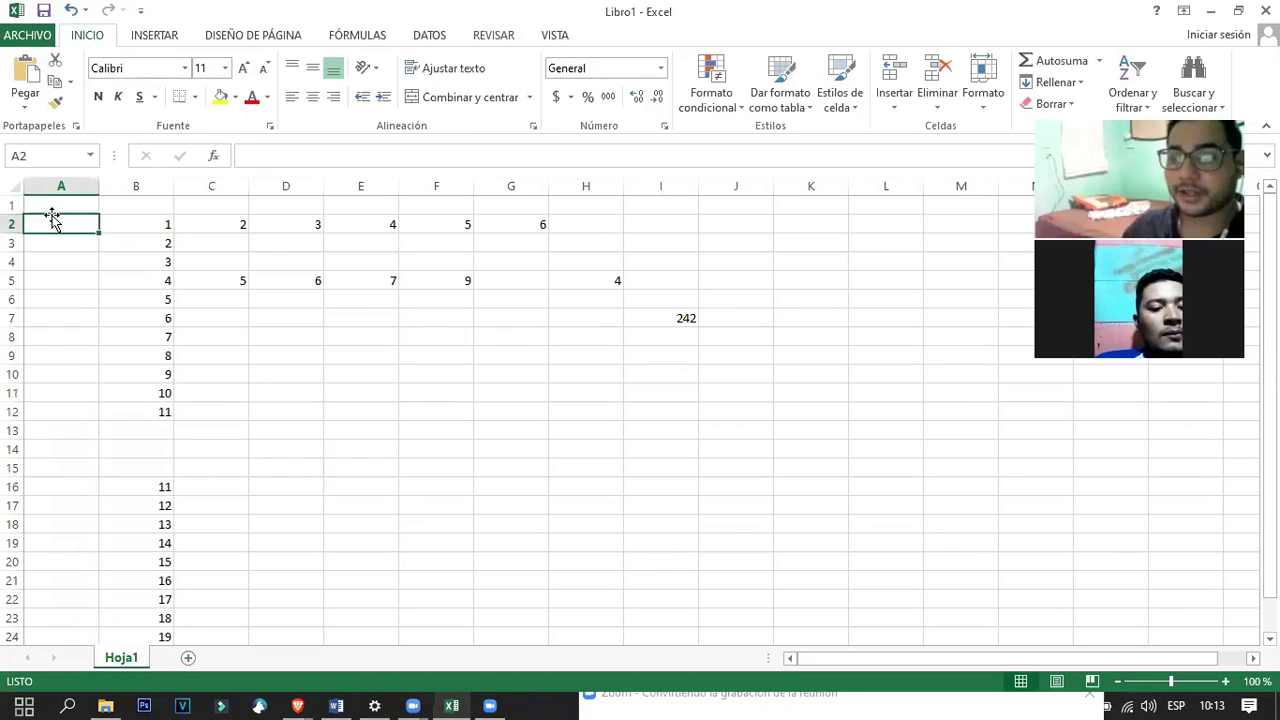
left_click(62, 202)
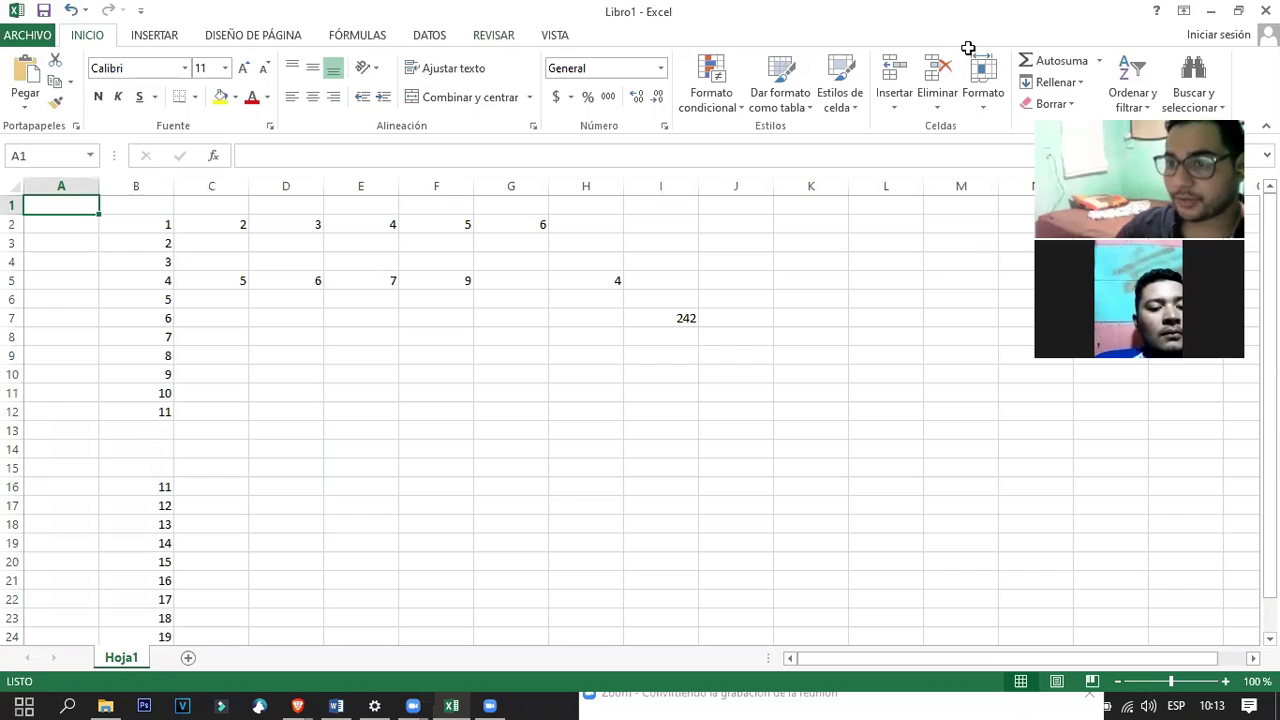
left_click(491, 45)
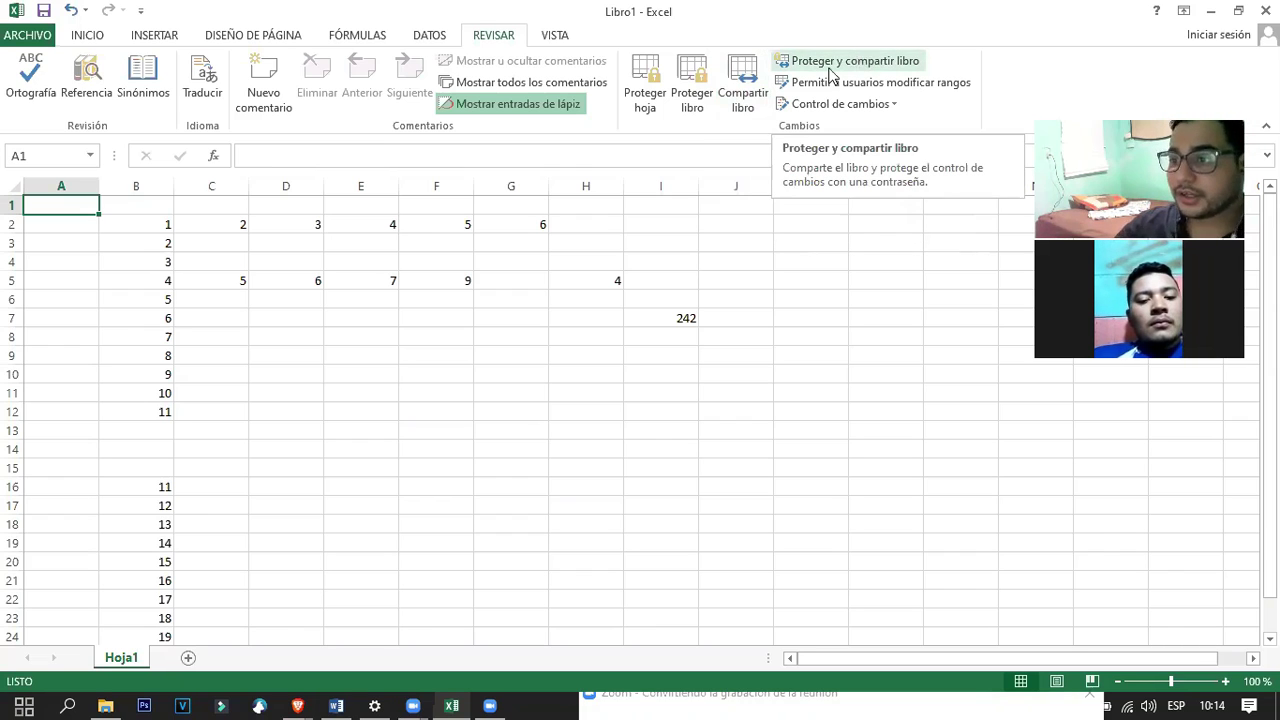
left_click(645, 90)
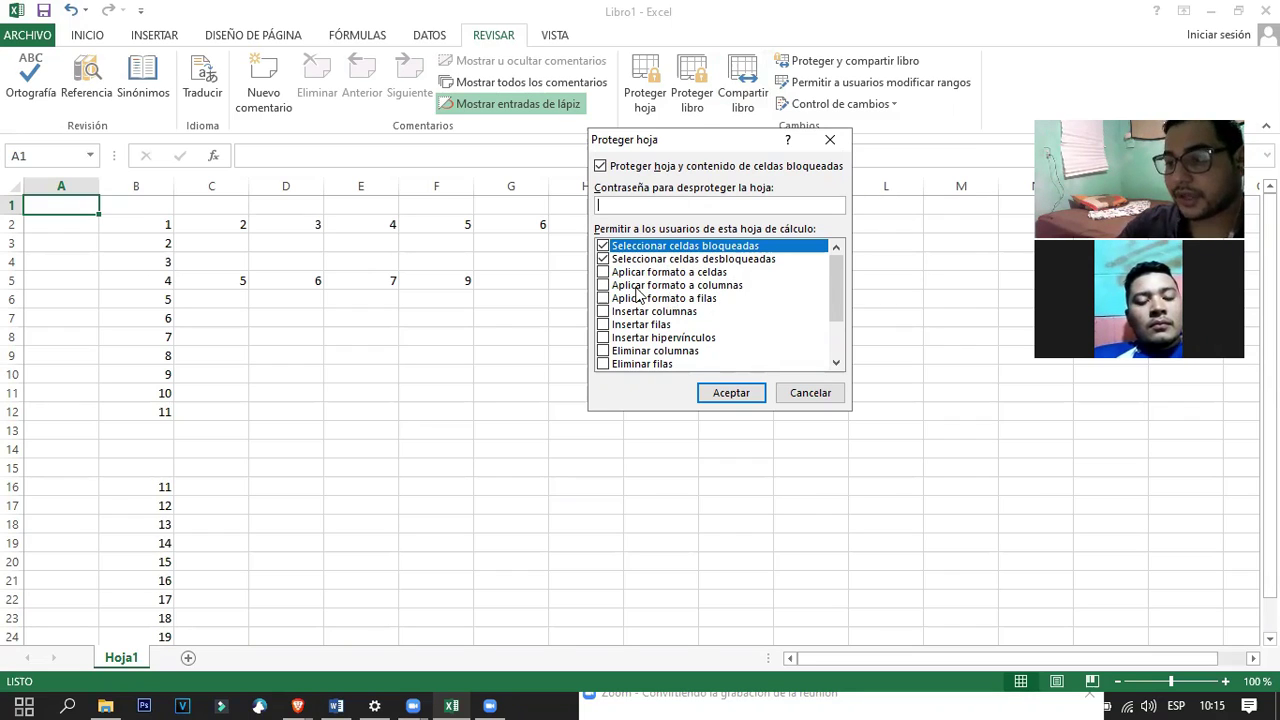
Uncheck every Proteger hoja permission, including selecting locked and unlocked cells.
left_click(607, 275)
left_click(604, 275)
left_click(603, 272)
left_click(603, 259)
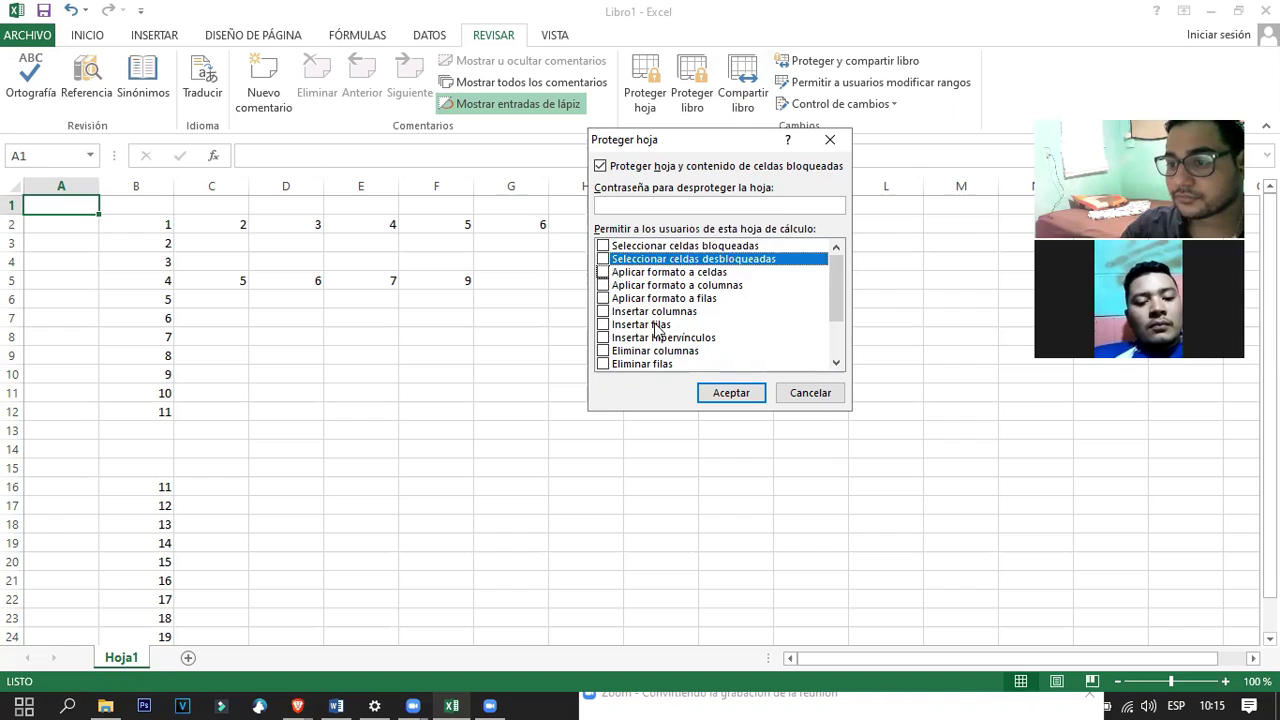
scroll(655, 318, "down", 2)
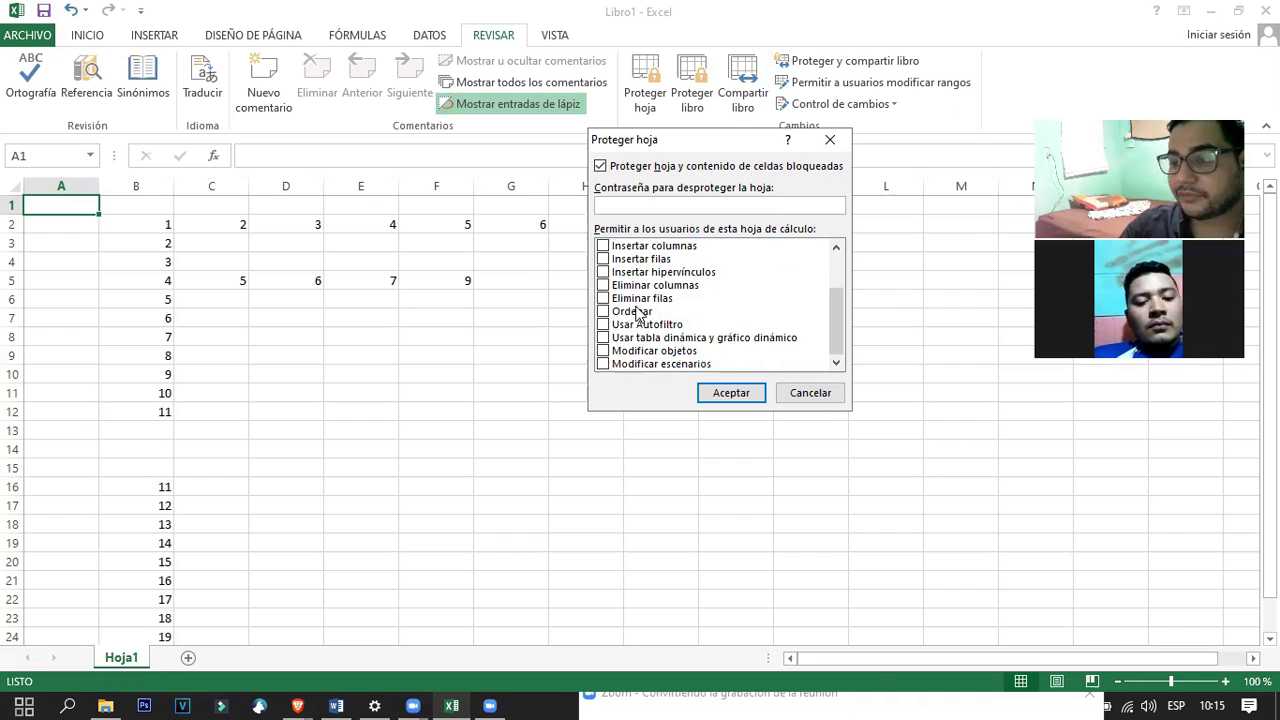
left_click(670, 200)
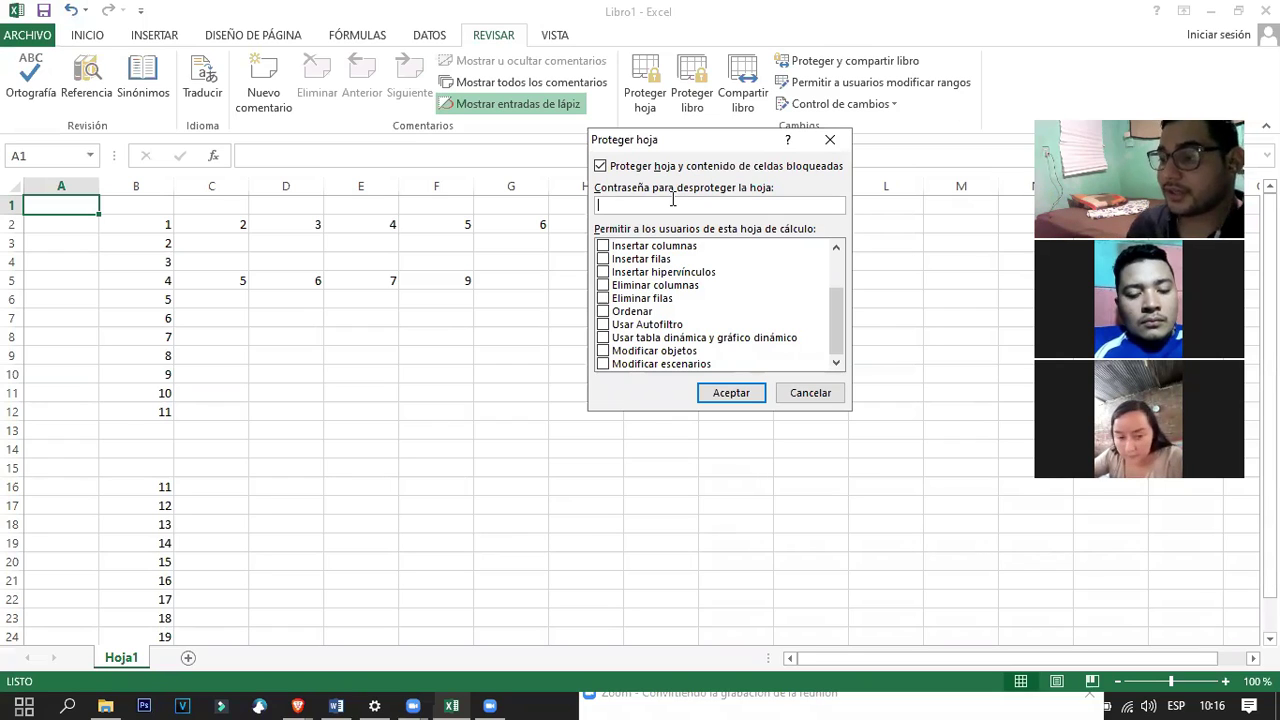
Enter the sheet-protection password and accept it.
type("1234")
key("BackSpace")
key("BackSpace")
key("BackSpace")
key("BackSpace")
type("123456789")
key("BackSpace")
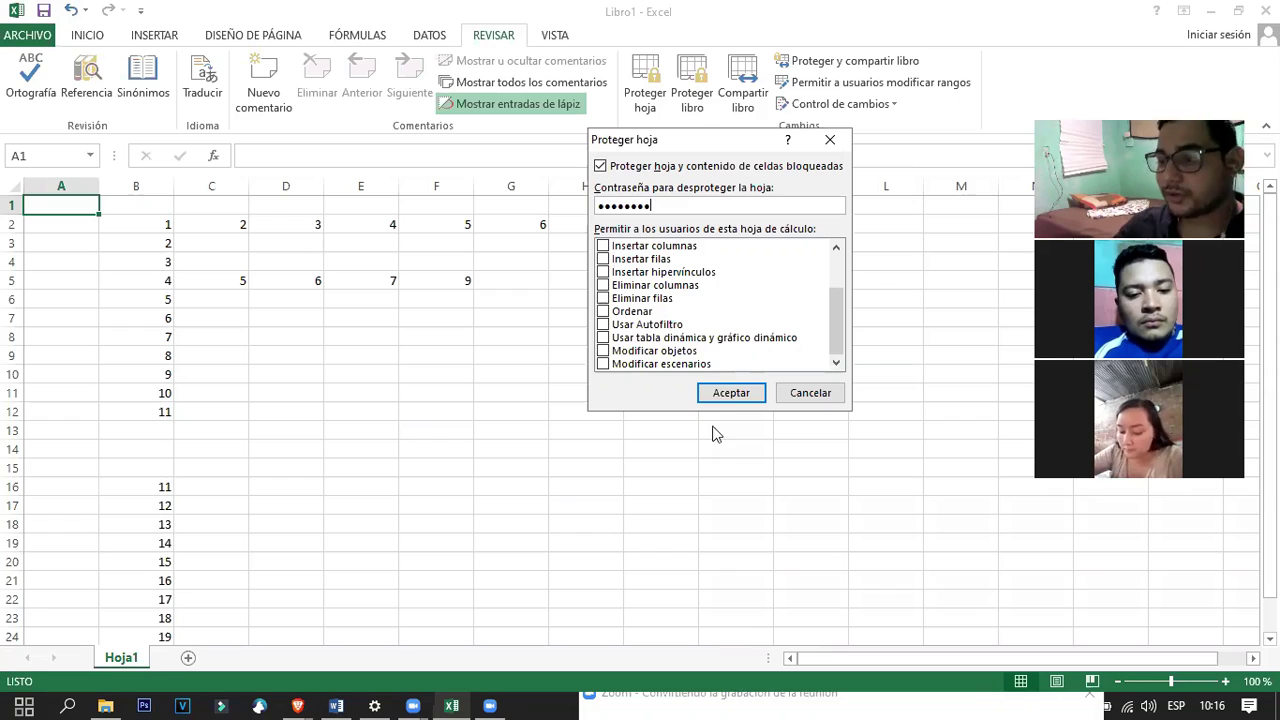
left_click(731, 393)
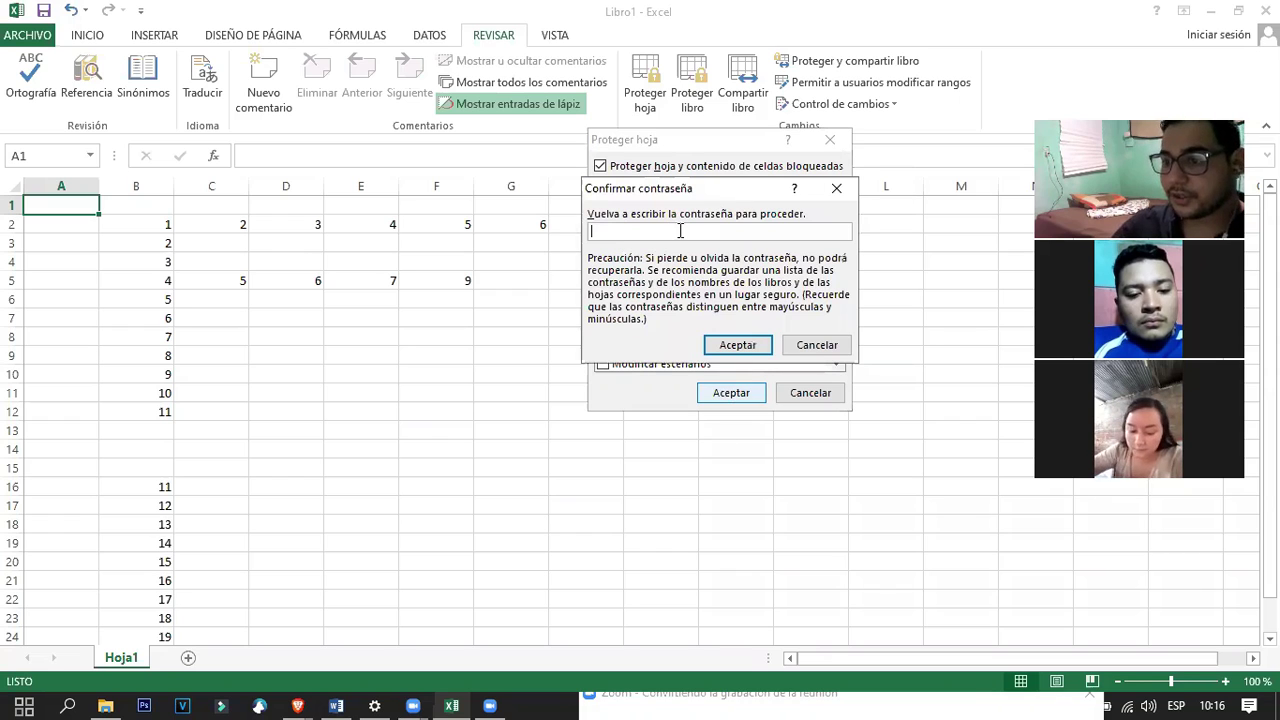
Confirm the password to protect Hoja1, then test by trying to edit a cell.
type("123")
key("BackSpace")
key("BackSpace")
key("BackSpace")
type("12345678")
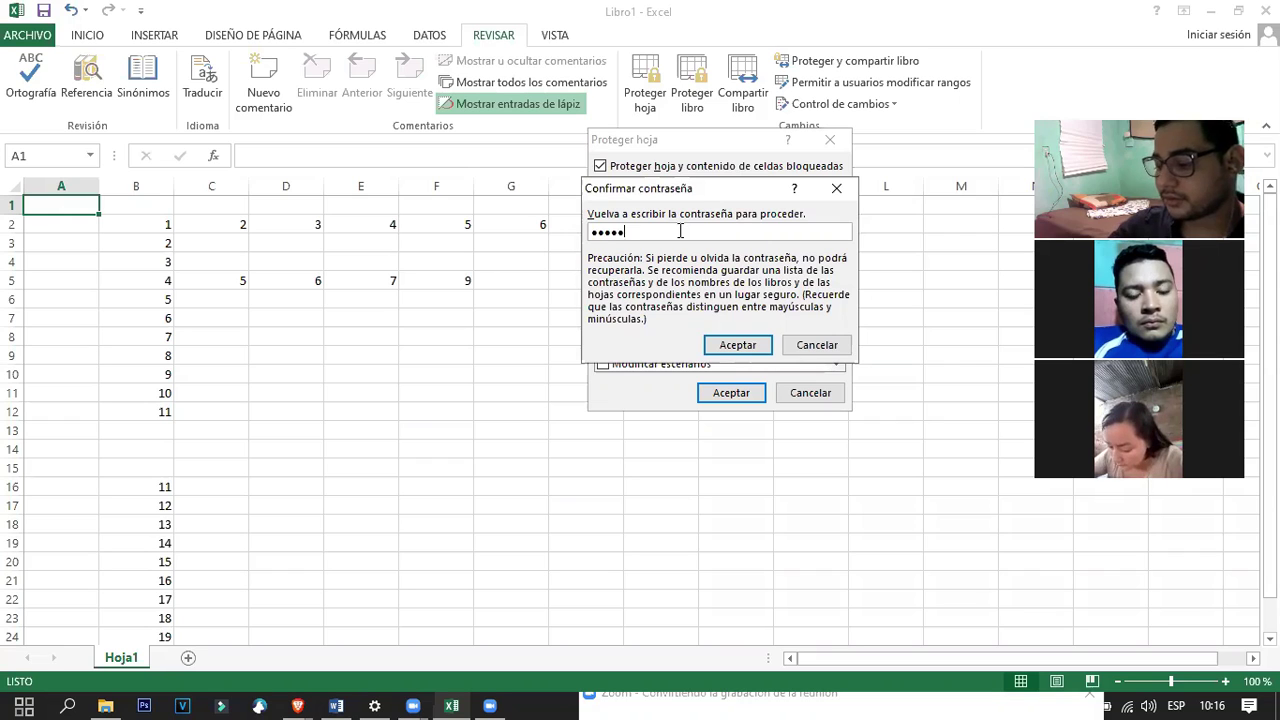
key("Return")
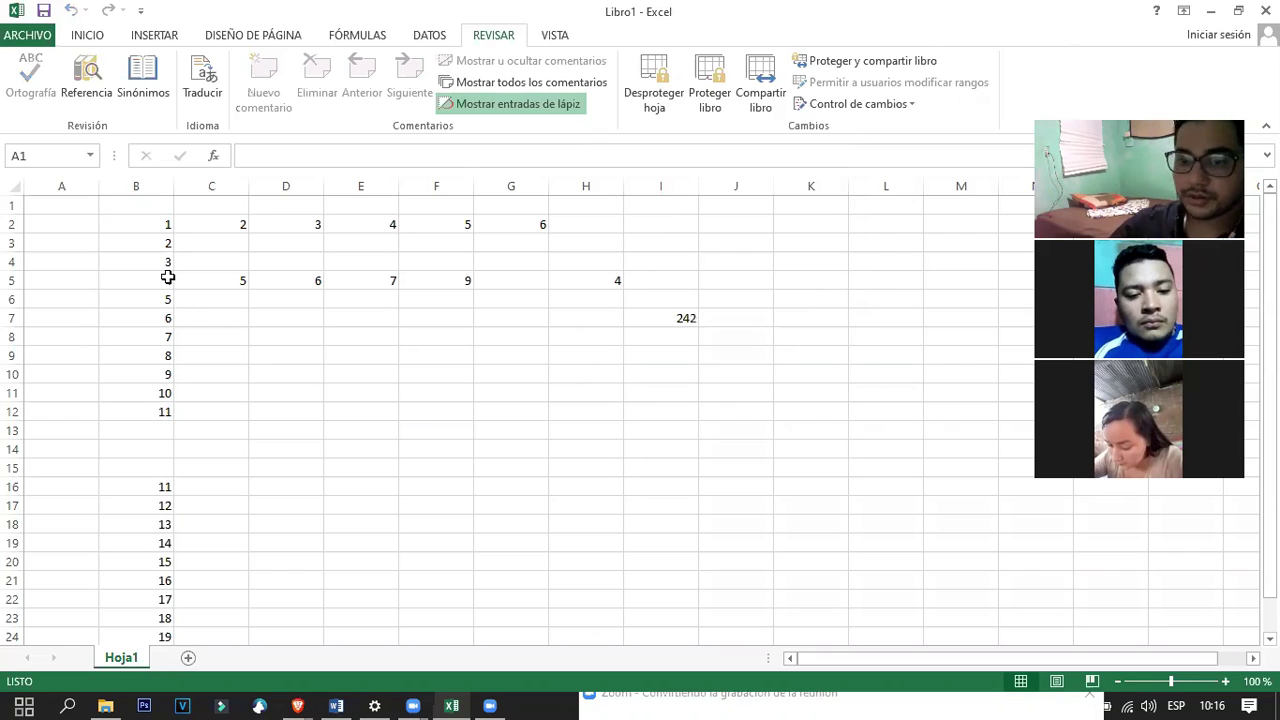
double_click(167, 280)
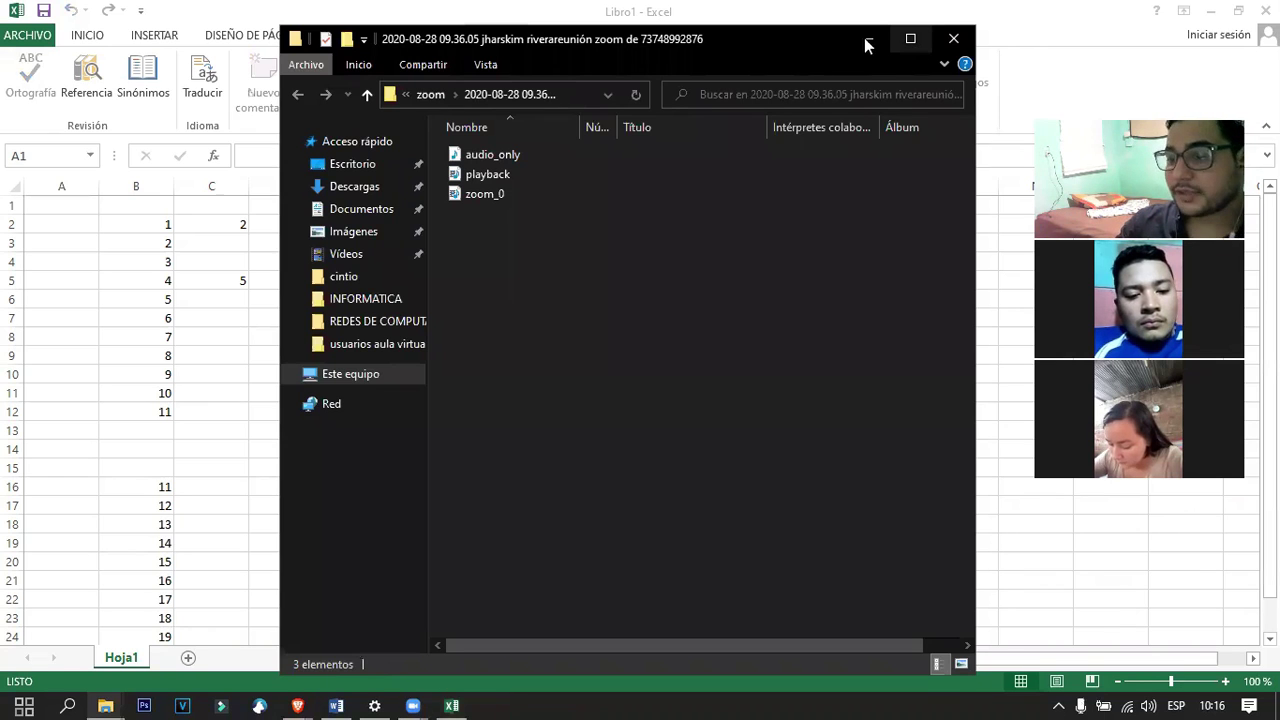
Minimize the File Explorer window showing the Zoom recording folder.
left_click(867, 39)
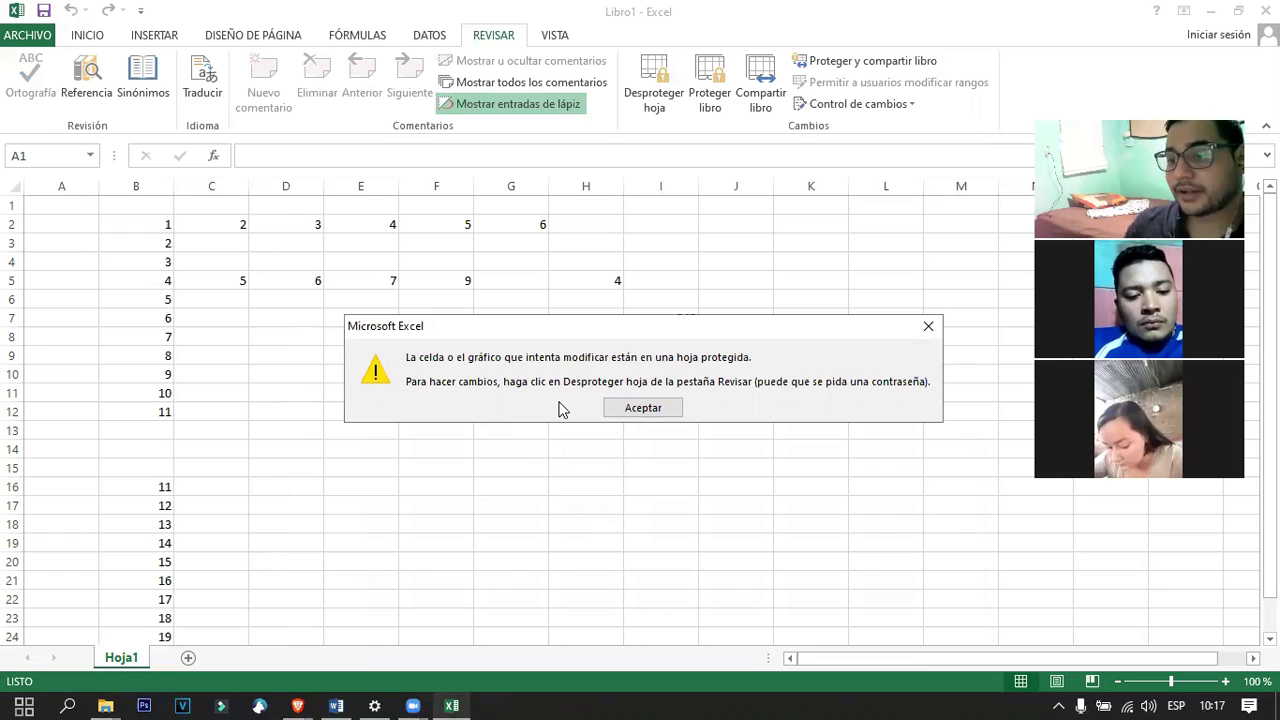
Dismiss the warning, unprotect Hoja1 with the password, and return to the Word guide.
left_click(643, 408)
left_click(658, 88)
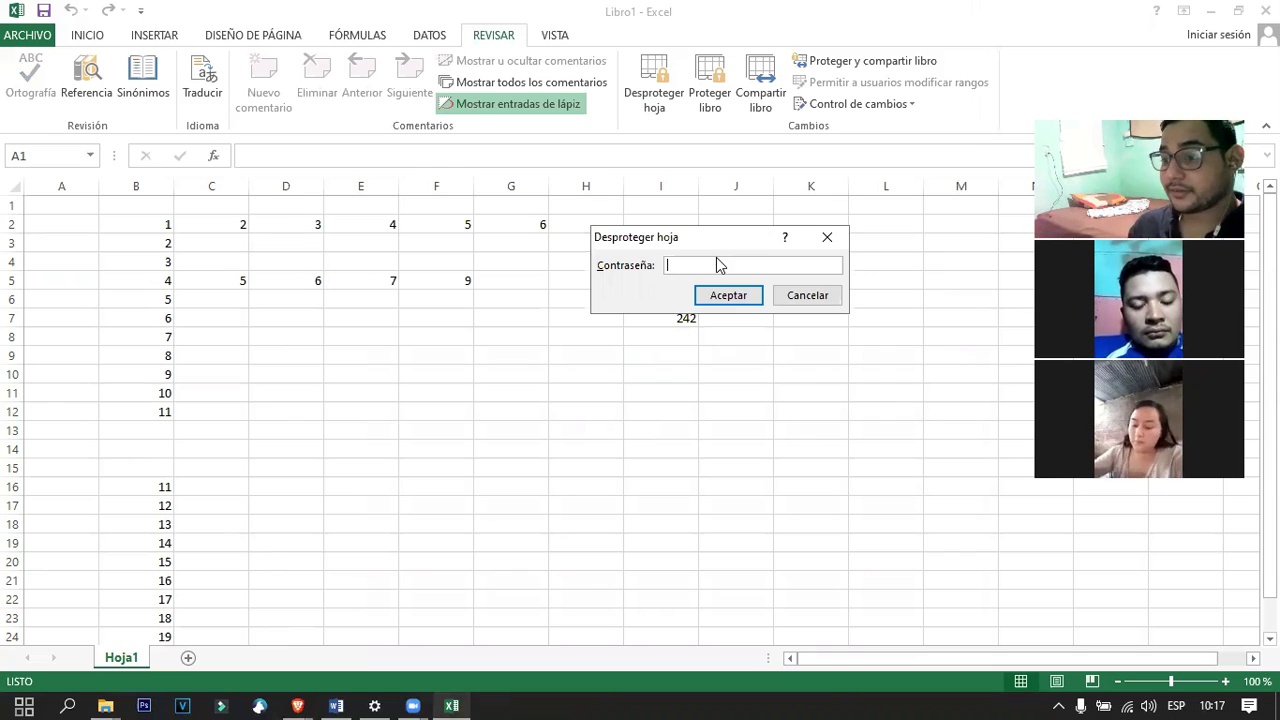
type("••••••")
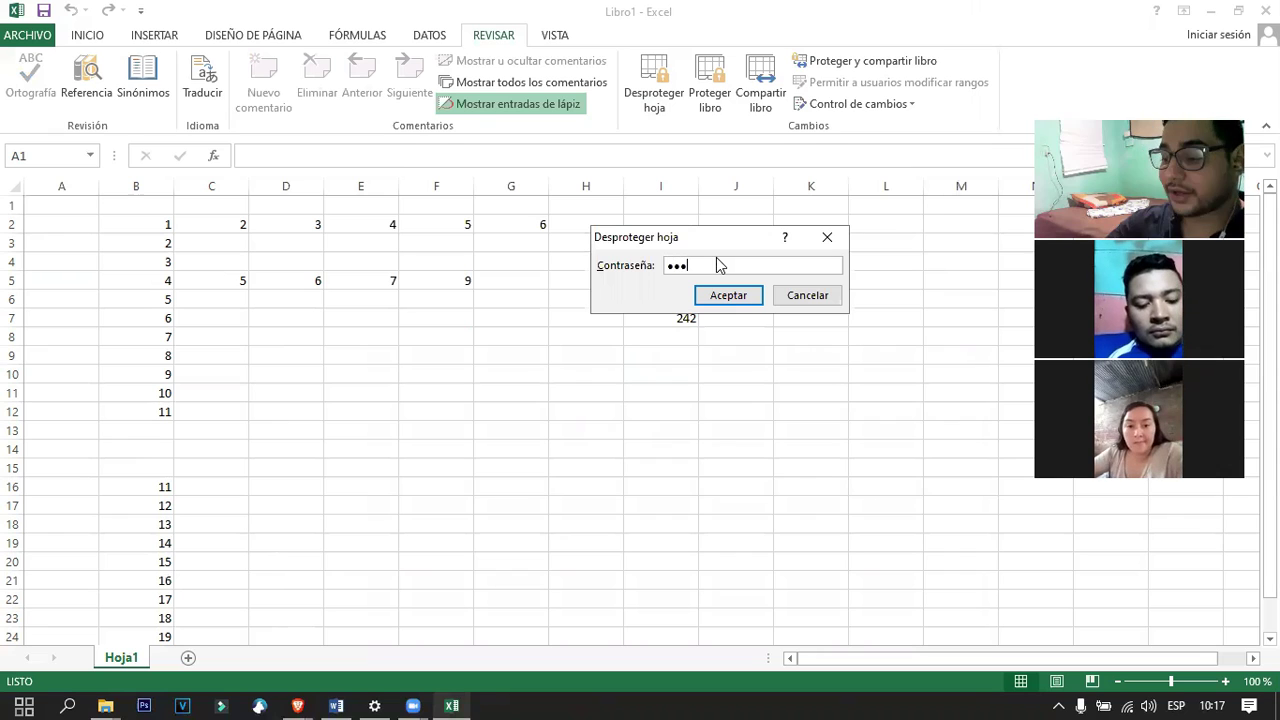
type("•")
key("Return")
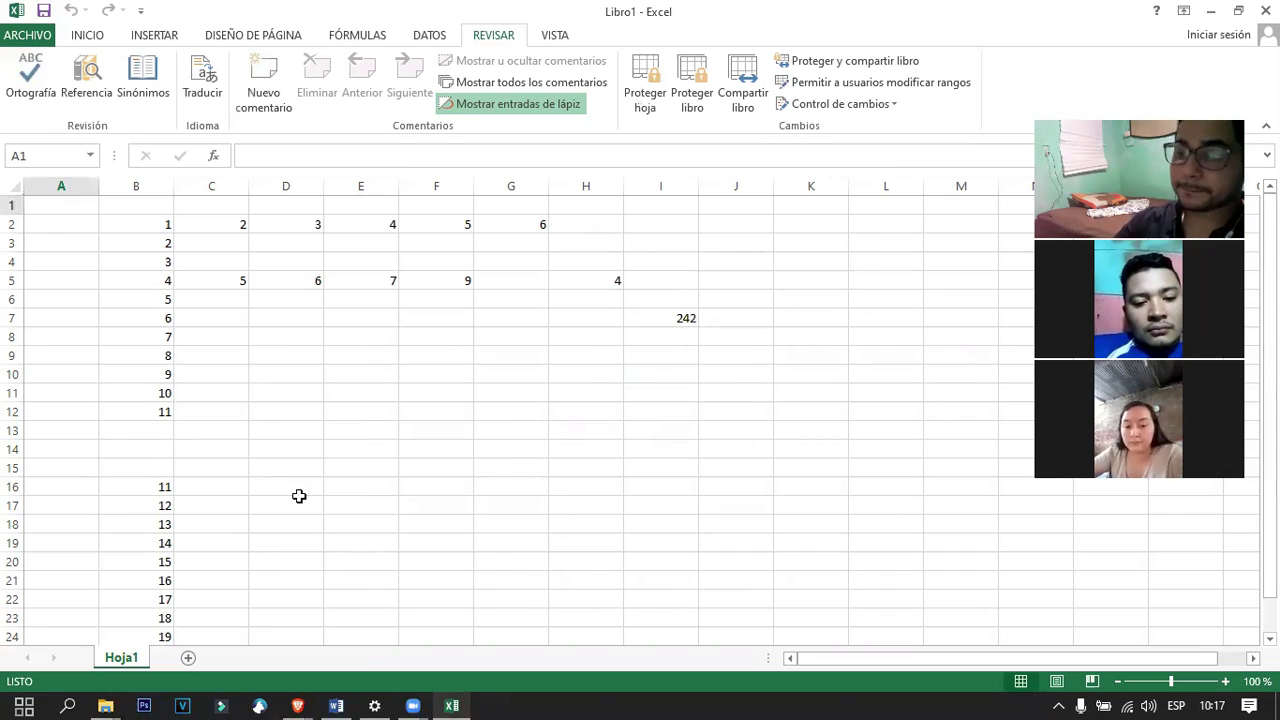
left_click(336, 705)
scroll(770, 300, "down", 12)
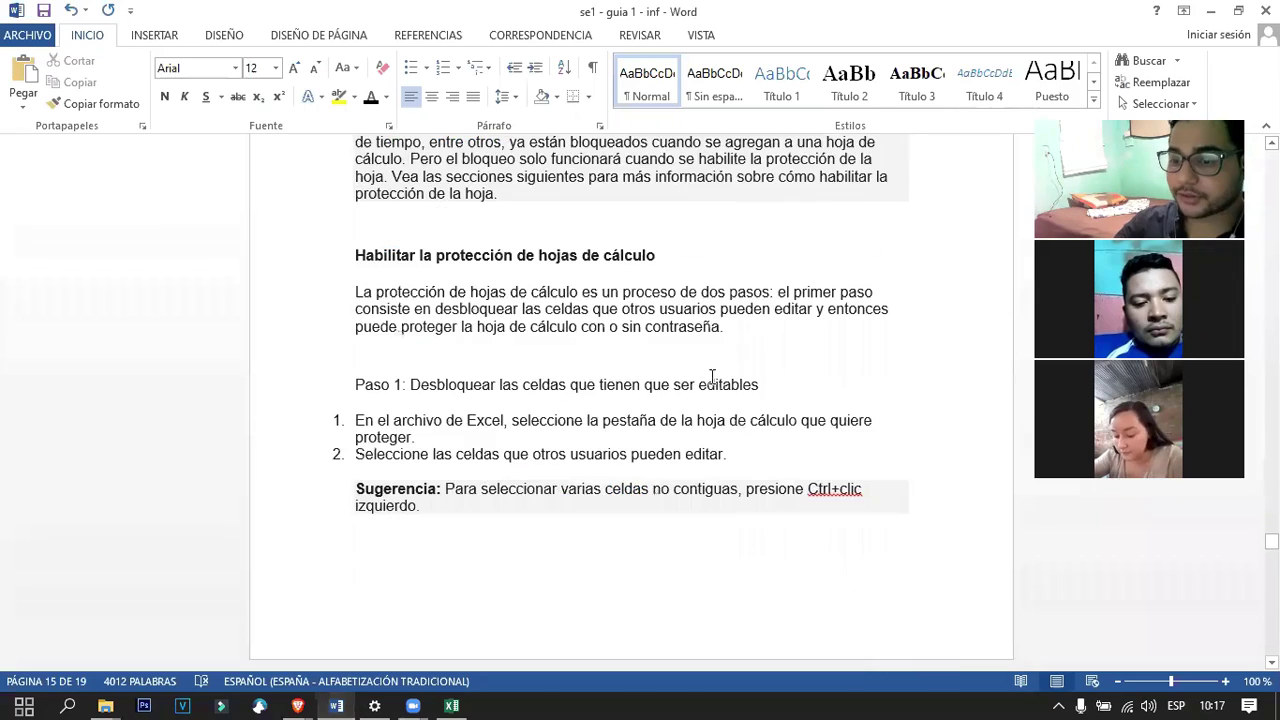
Scroll through the protection steps, applying Título 3 to the permissions table and undoing it.
scroll(712, 382, "down", 15)
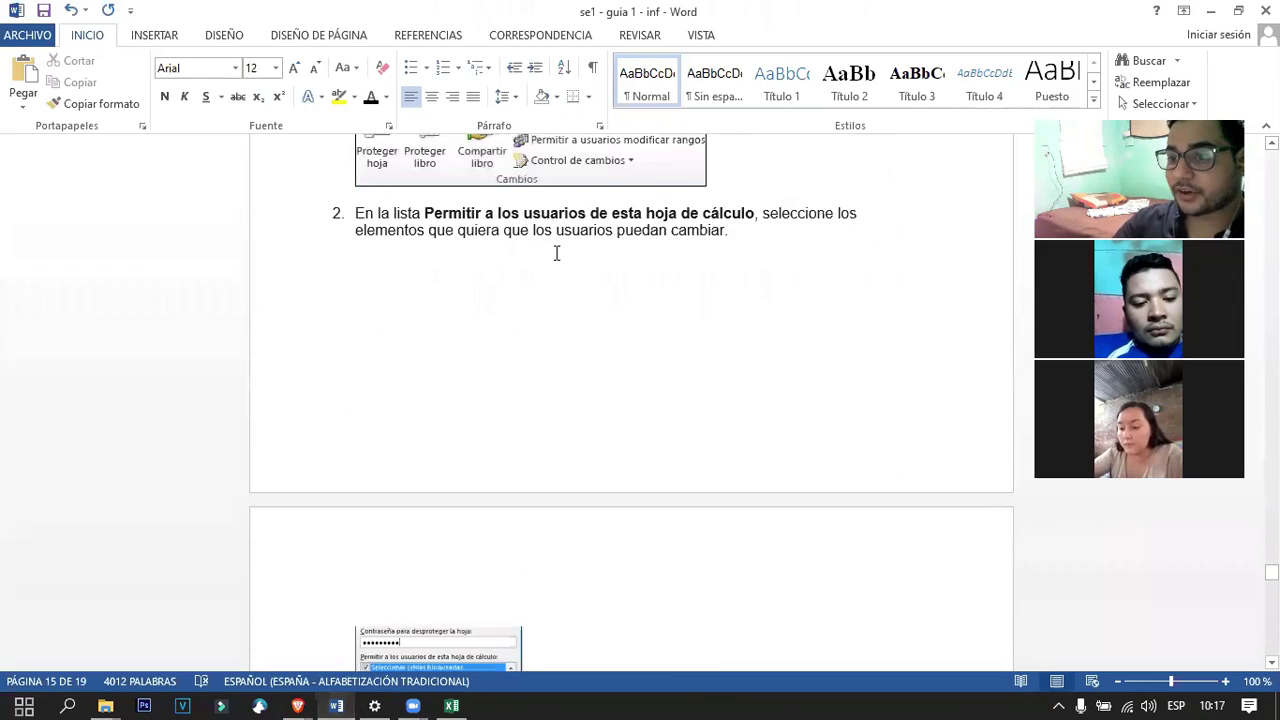
scroll(620, 420, "up", 14)
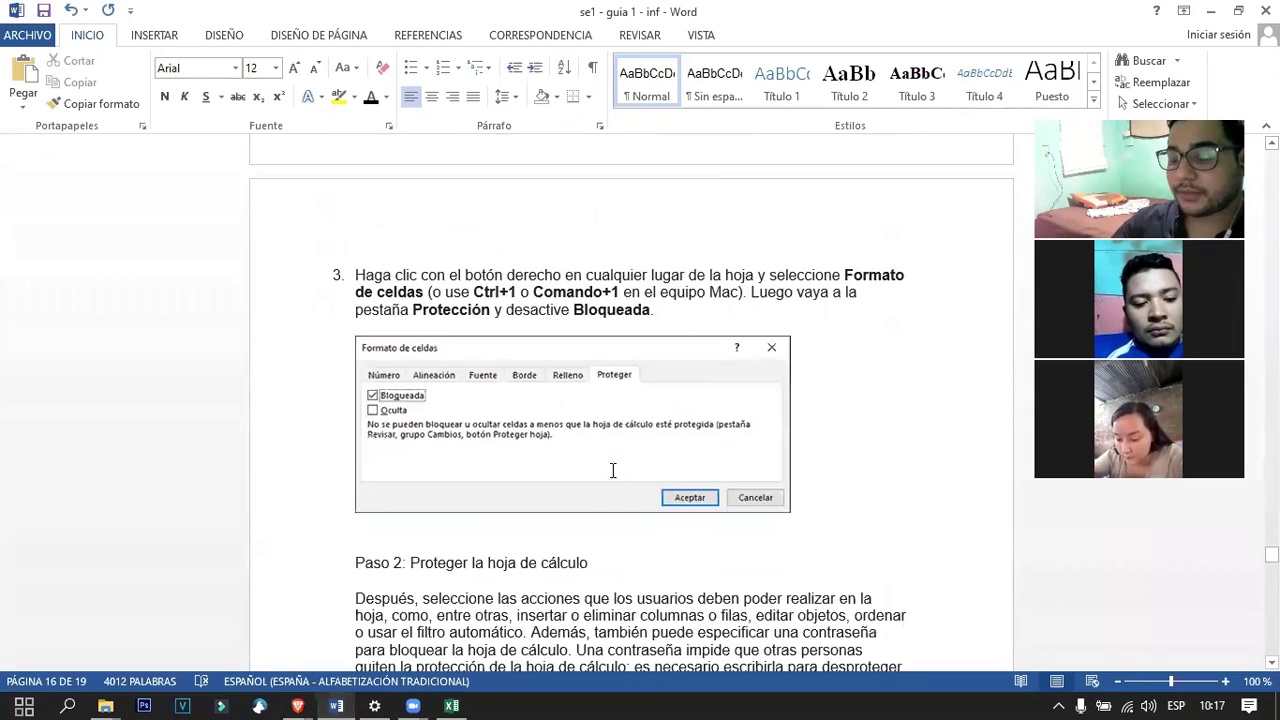
scroll(612, 470, "down", 6)
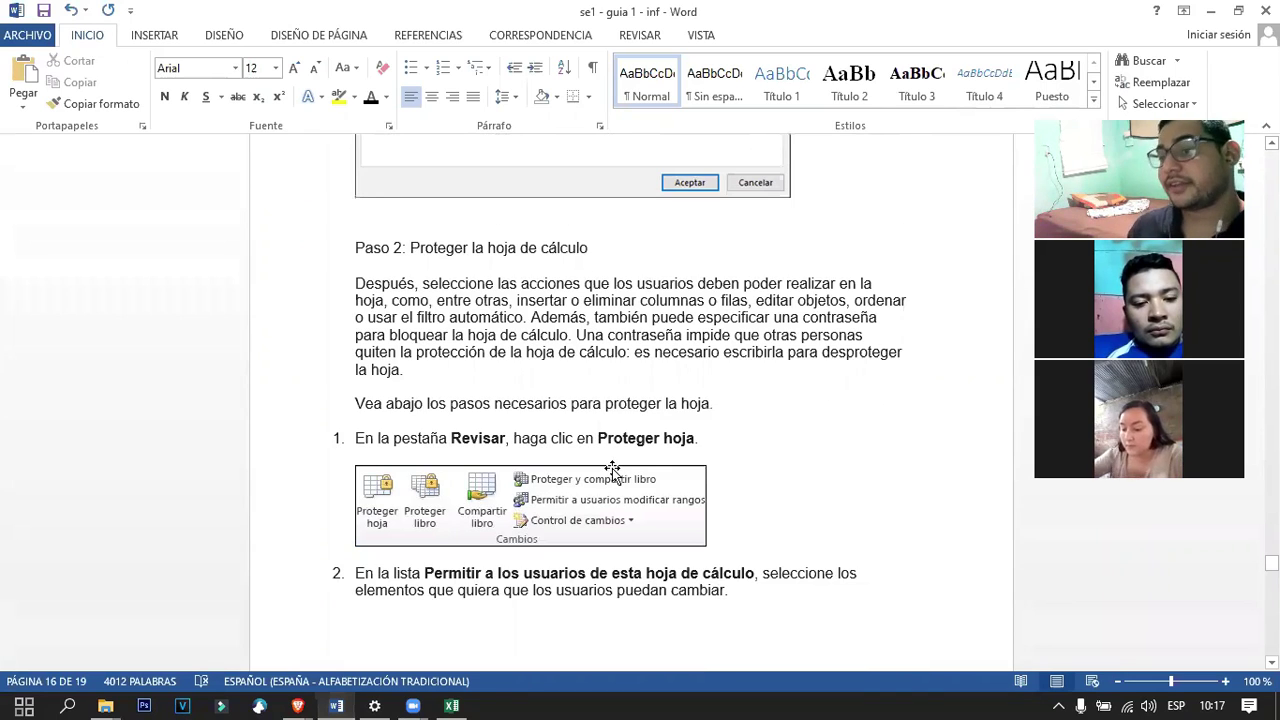
scroll(592, 332, "down", 10)
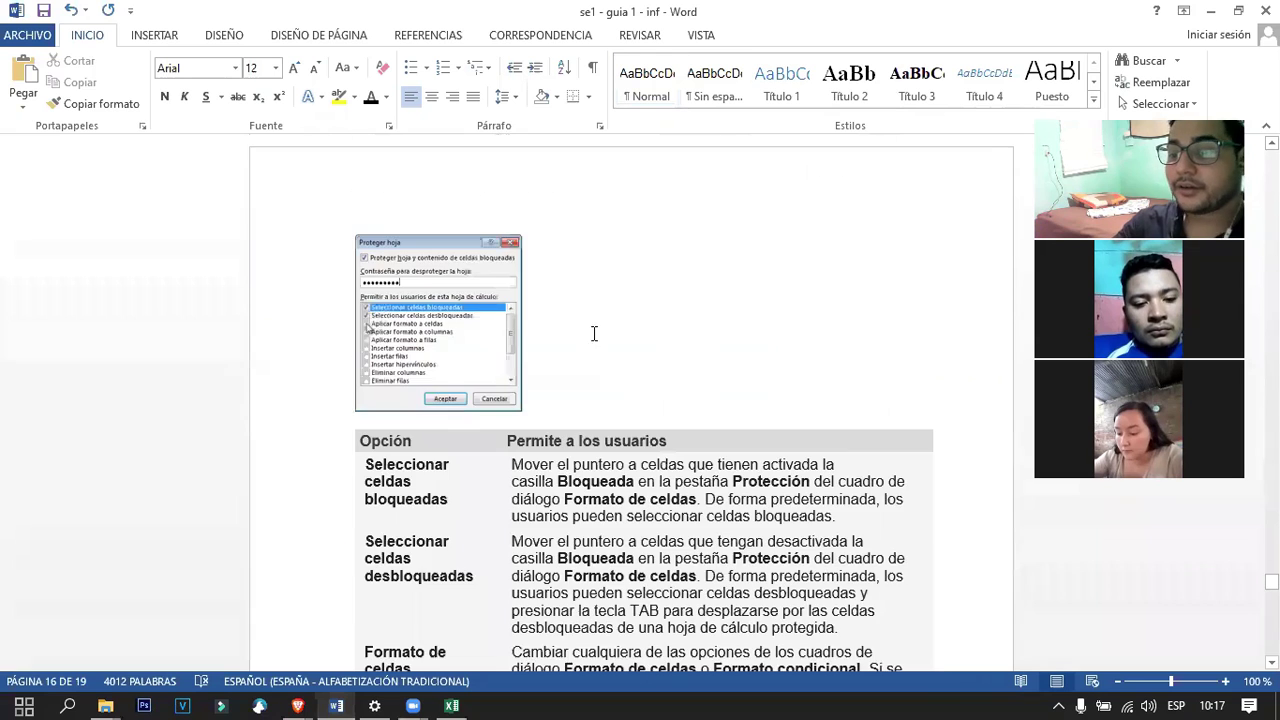
scroll(580, 420, "down", 2)
scroll(557, 456, "down", 3)
left_click(421, 279)
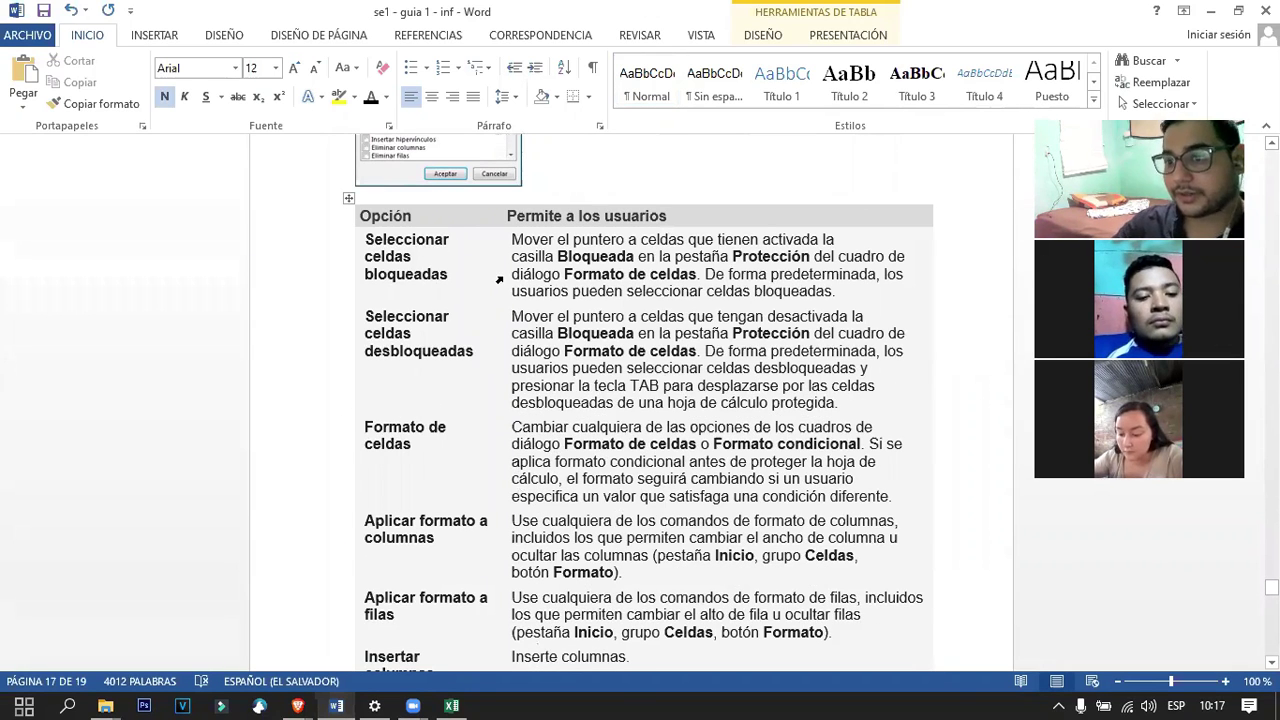
scroll(497, 320, "down", 2)
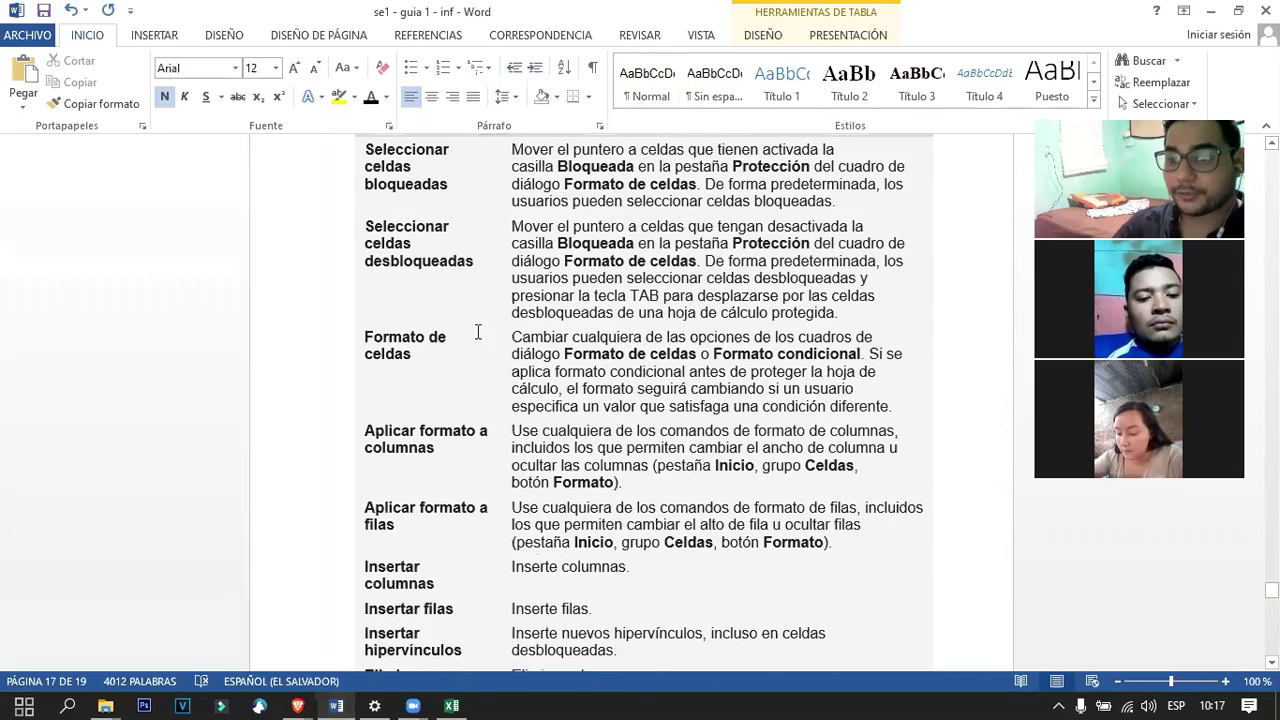
scroll(447, 395, "down", 5)
scroll(445, 388, "down", 20)
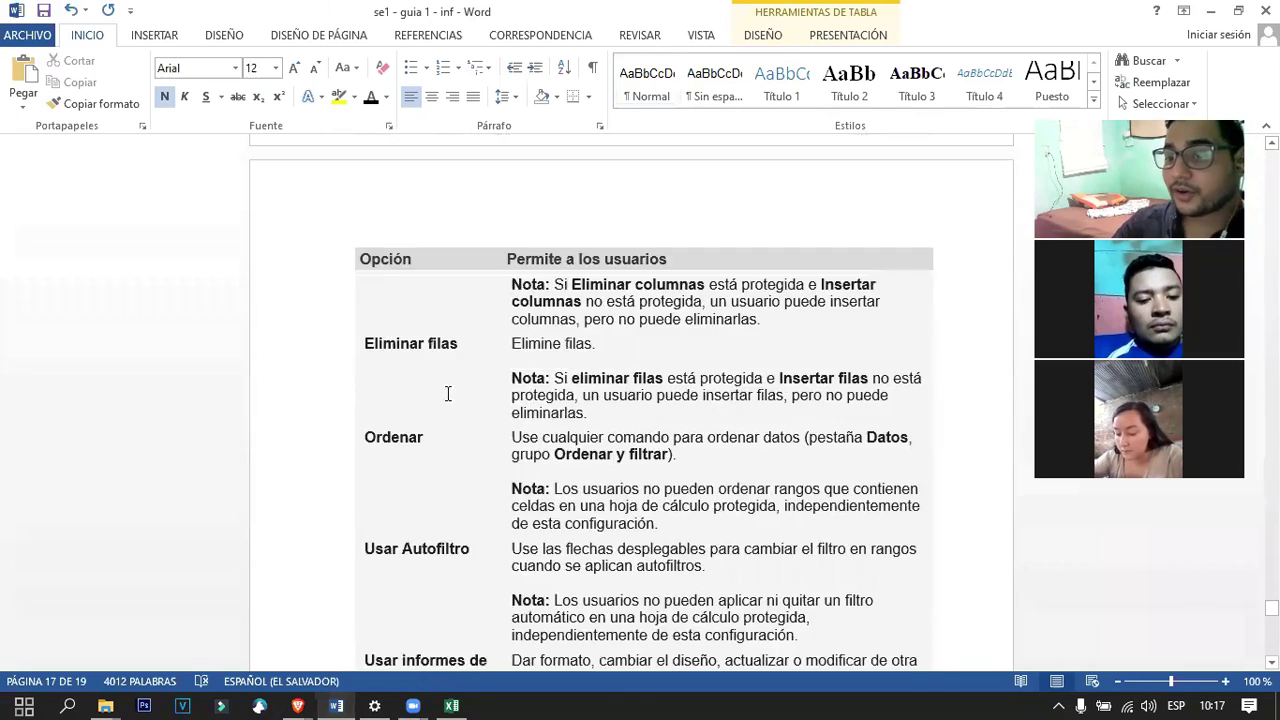
scroll(453, 388, "down", 11)
scroll(594, 463, "up", 5)
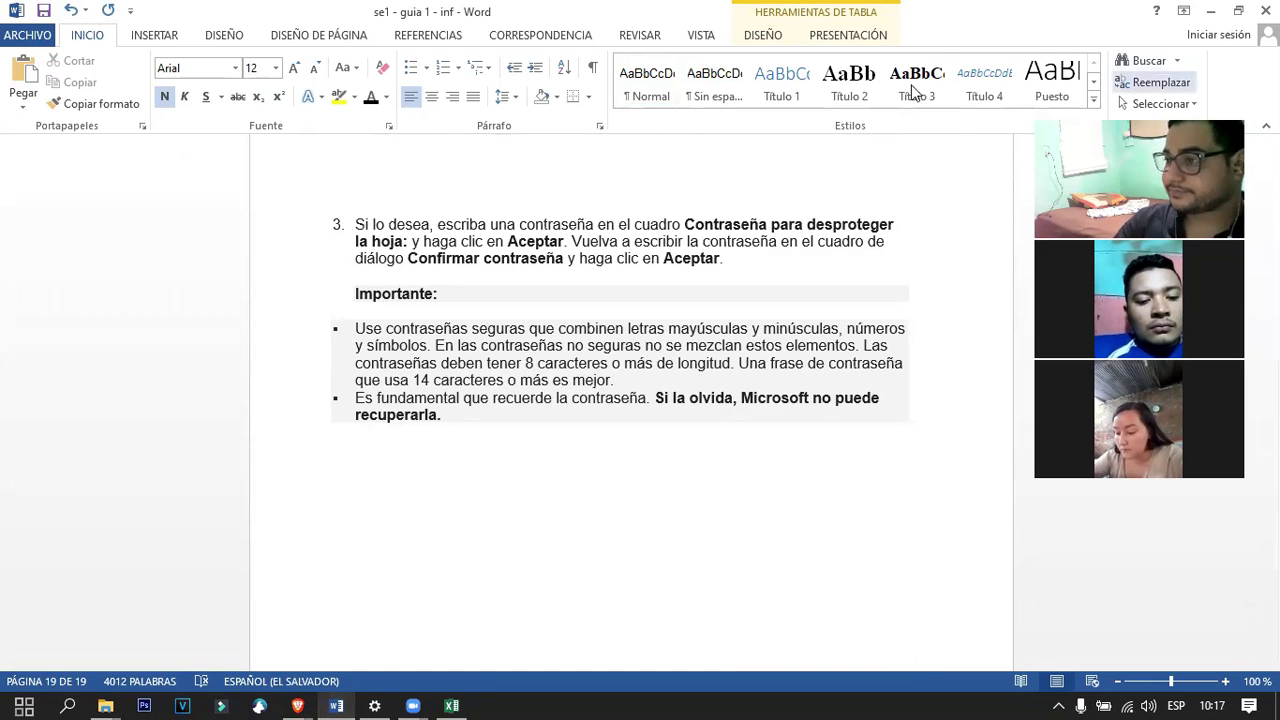
left_click(913, 88)
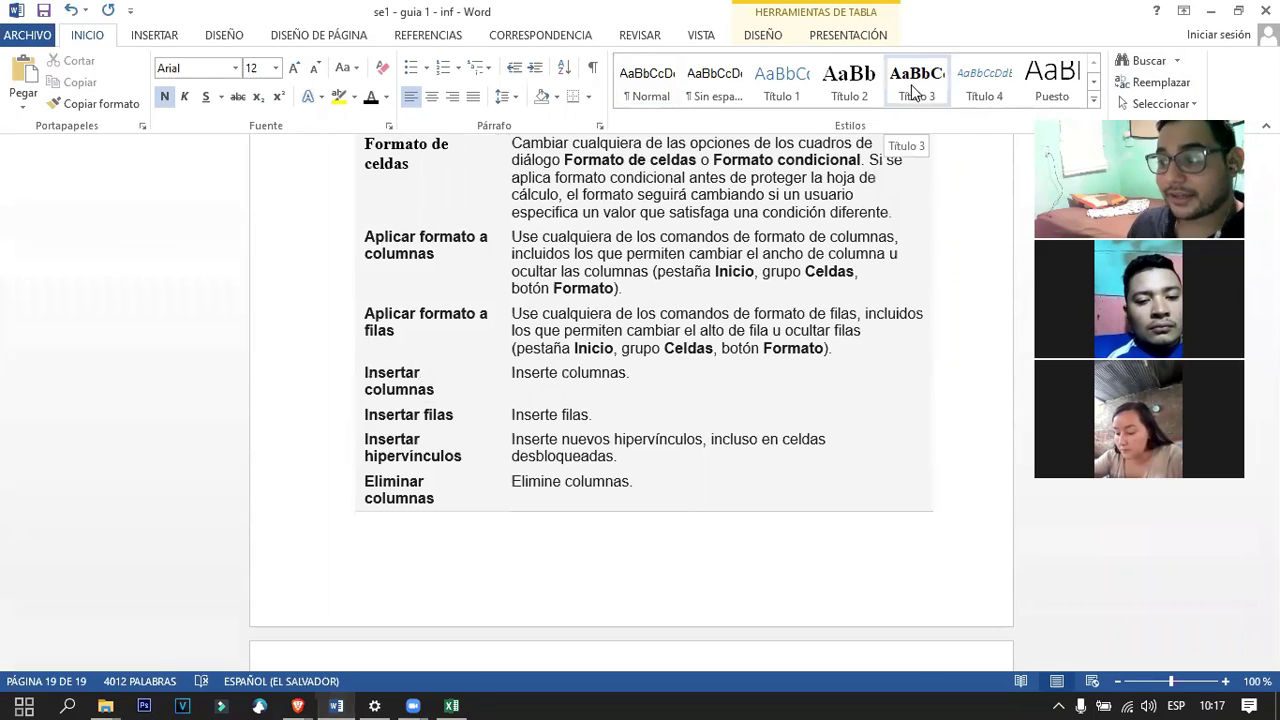
key("ctrl+z")
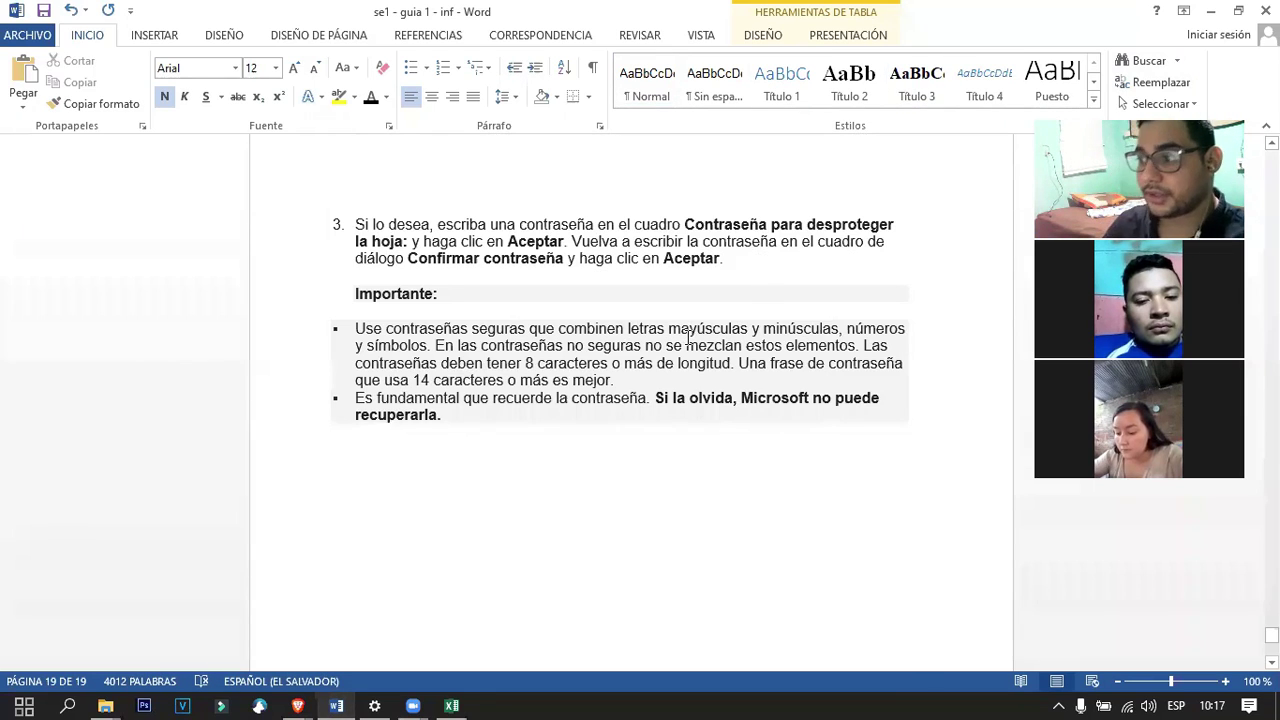
Go back to the top of the guide at the 1- Celdas heading.
scroll(649, 430, "up", 10)
scroll(676, 450, "up", 10)
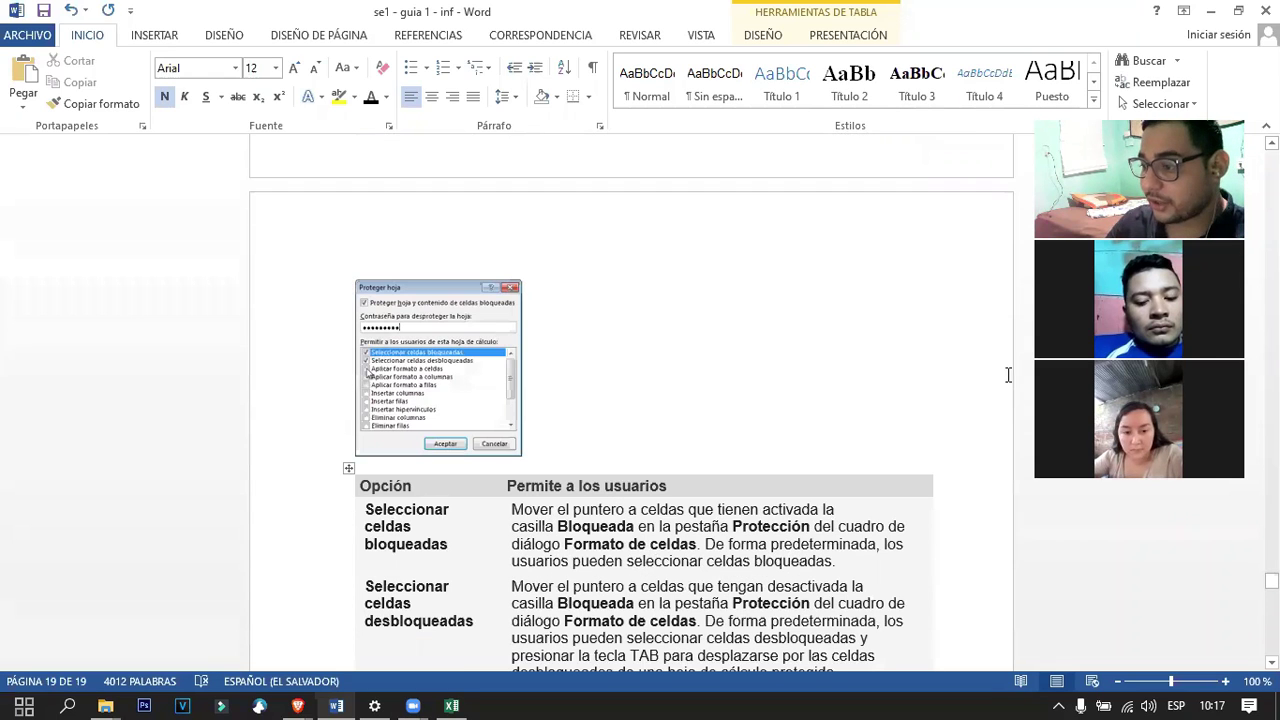
left_click_drag(1271, 580, 1271, 155)
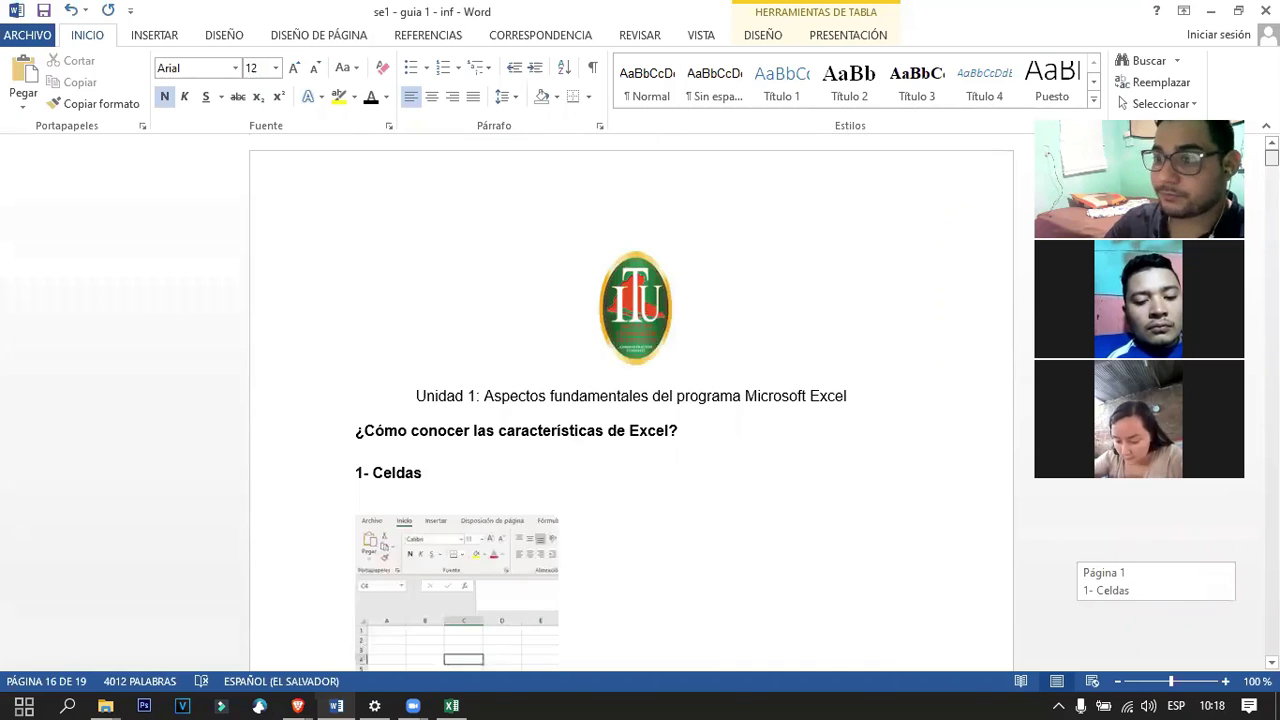
left_click(591, 447)
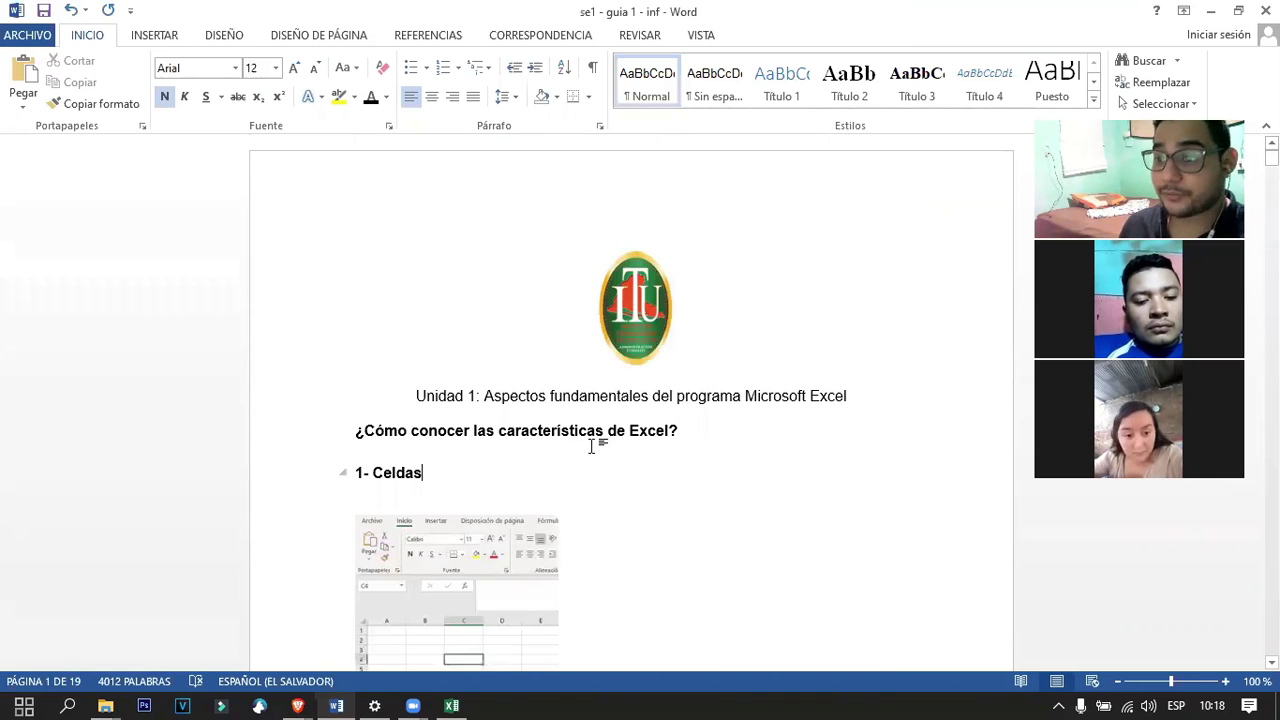
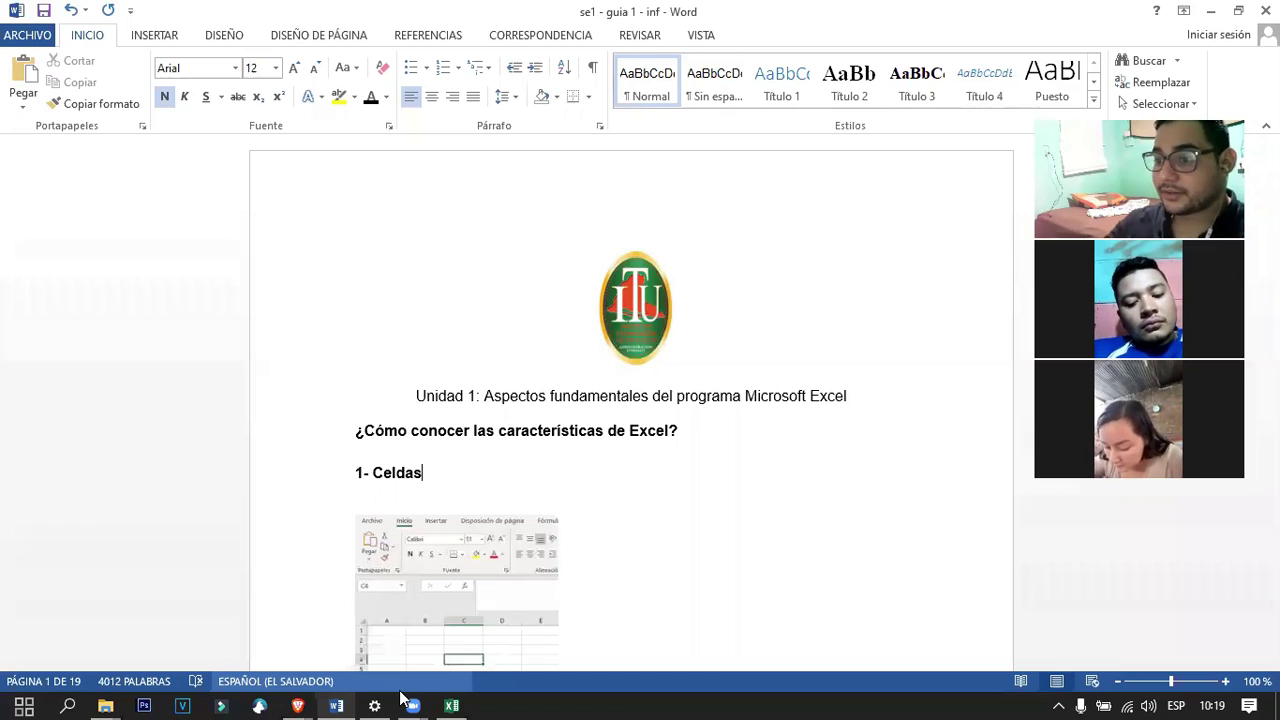
Below the password notes, add the line 'TAREA: HACER UNA INFOGRAFIA DE LAS CARACTERISTICAS DE EXCEL.'.
scroll(480, 491, "down", 7)
scroll(463, 438, "down", 15)
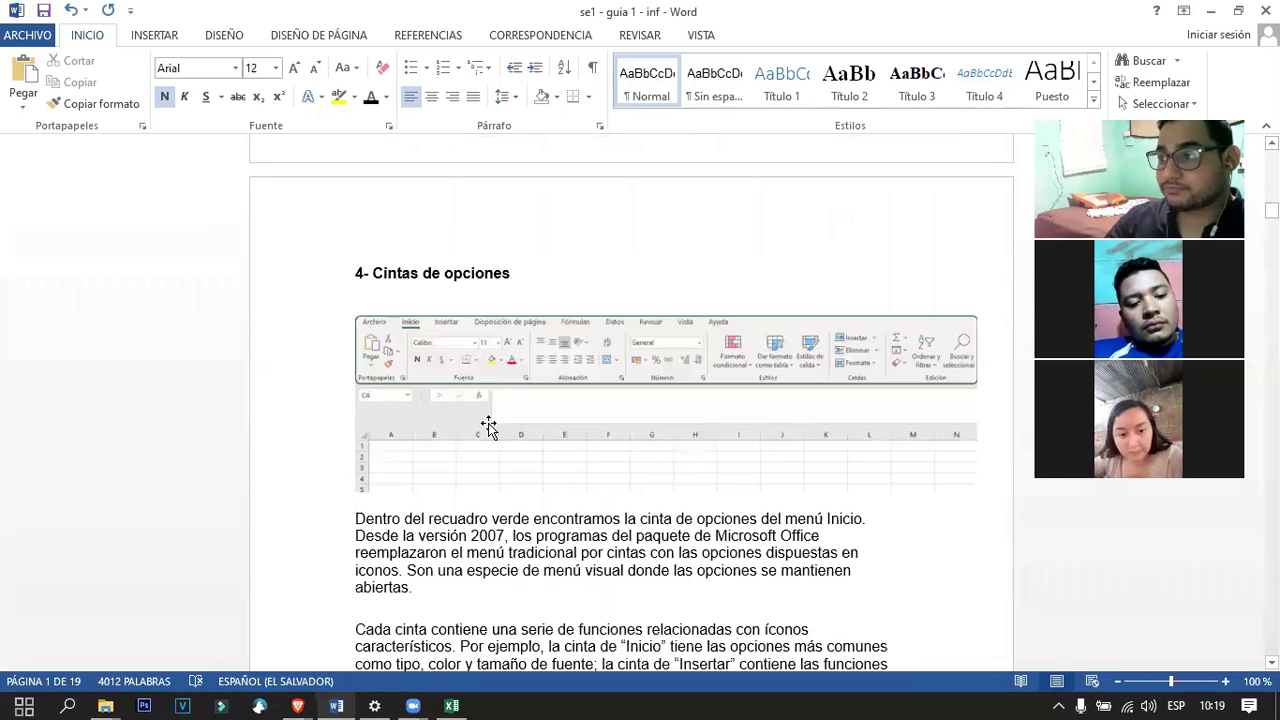
scroll(490, 424, "up", 12)
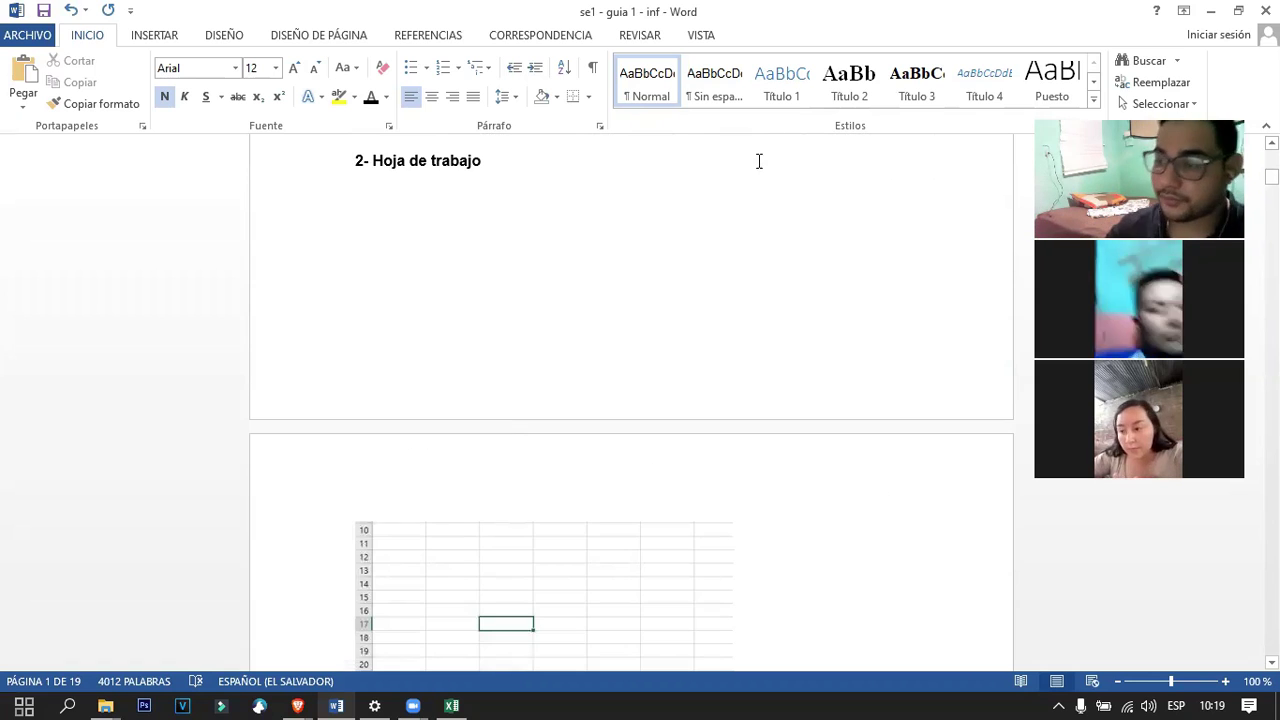
scroll(757, 160, "down", 15)
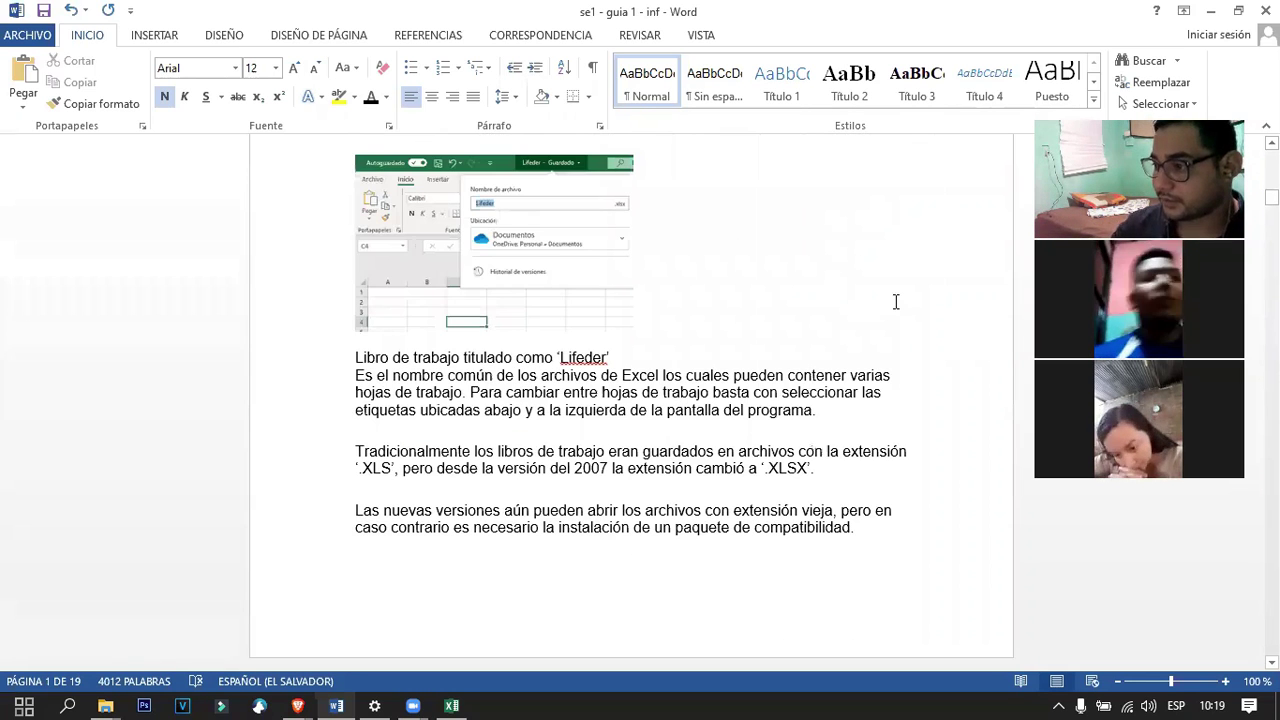
scroll(896, 301, "down", 20)
scroll(630, 300, "up", 10)
scroll(630, 300, "down", 8)
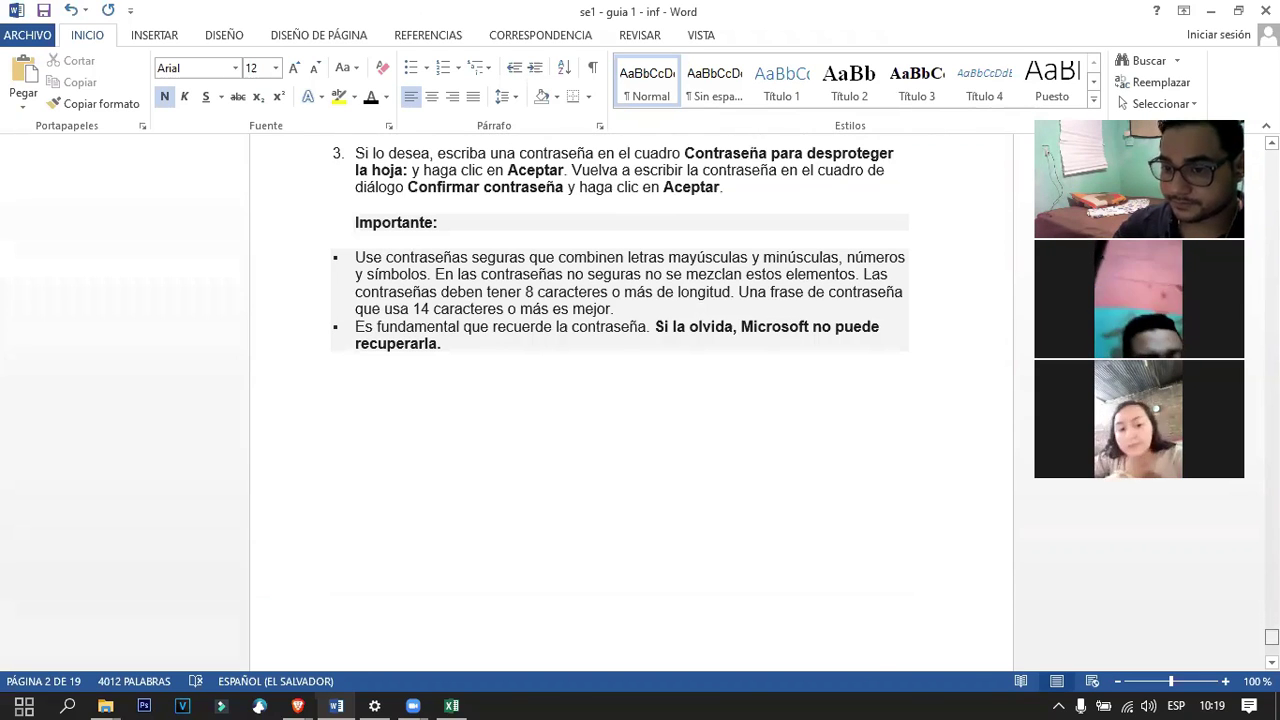
left_click(640, 557)
type("TAREA: ")
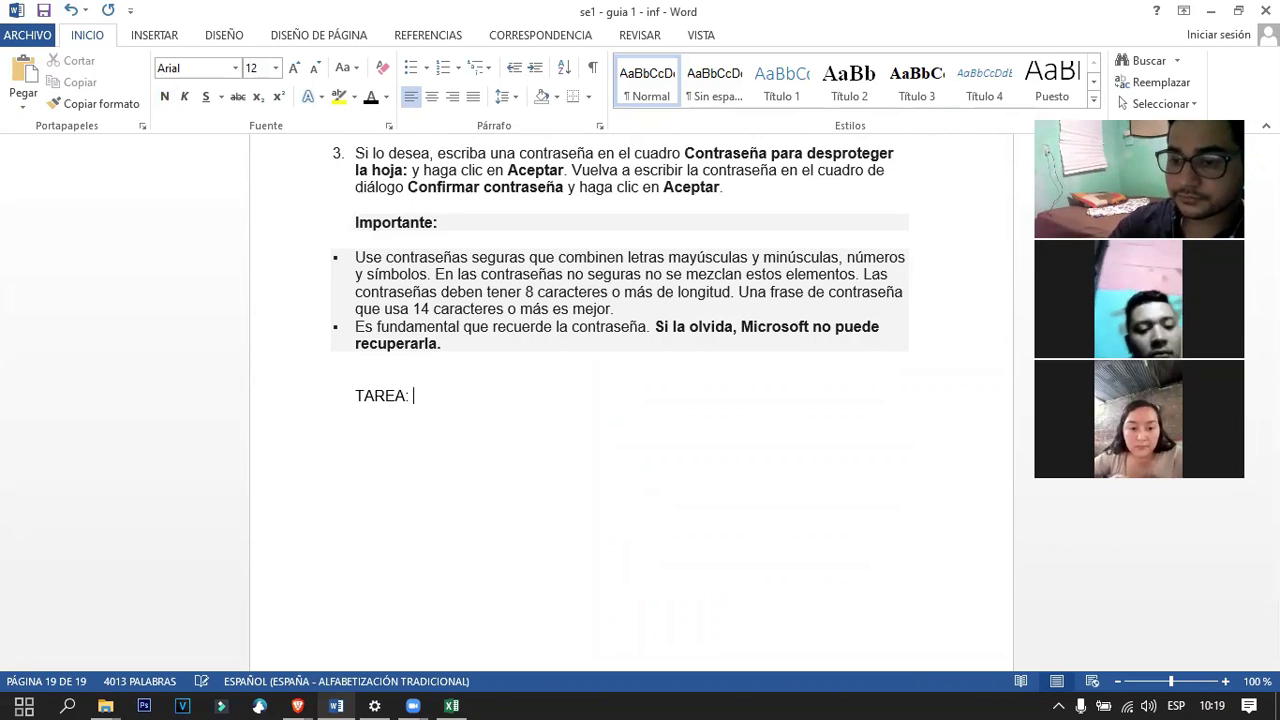
type("HACER UNA INFOG")
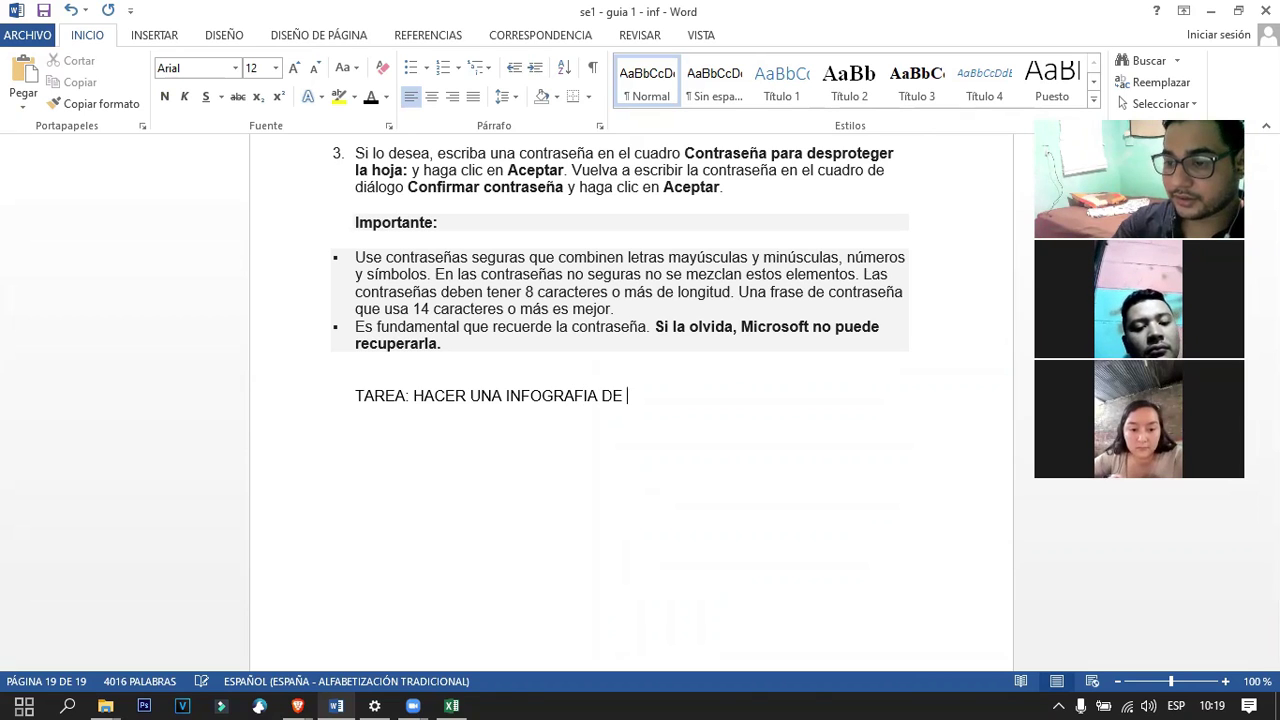
type("RAFIA DE LAS")
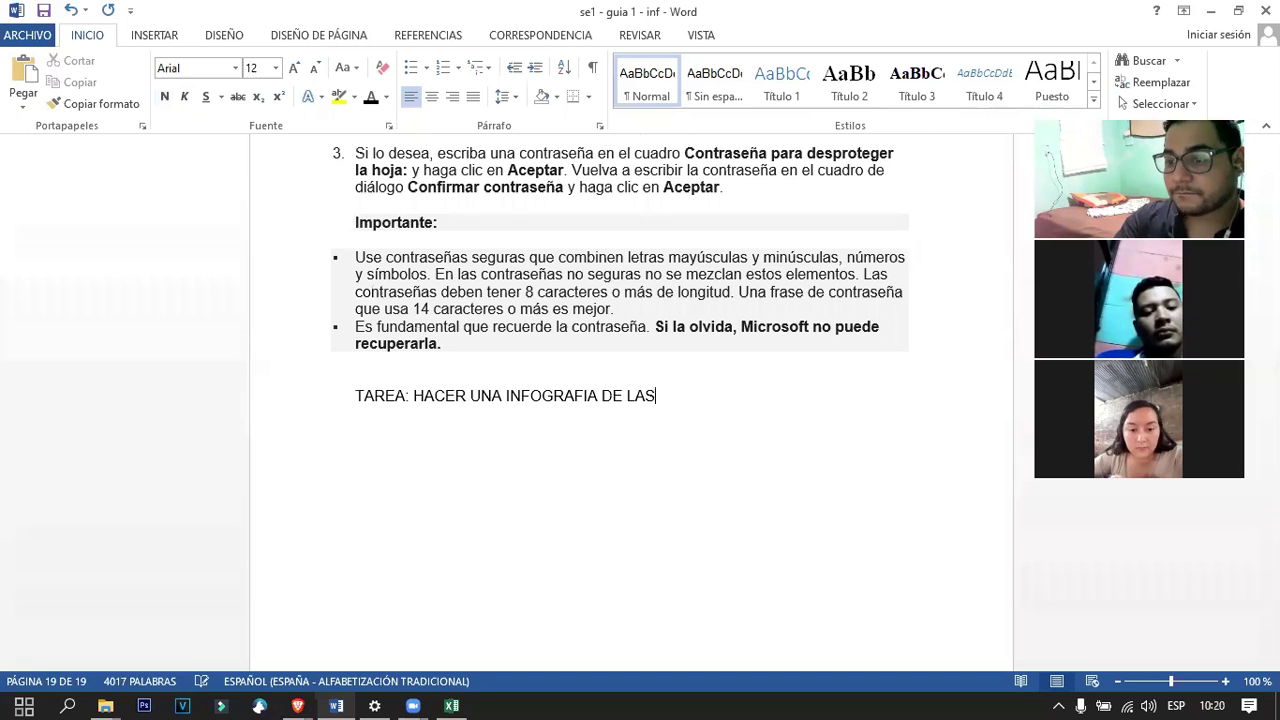
type(" CARACTERISTICAS DE E")
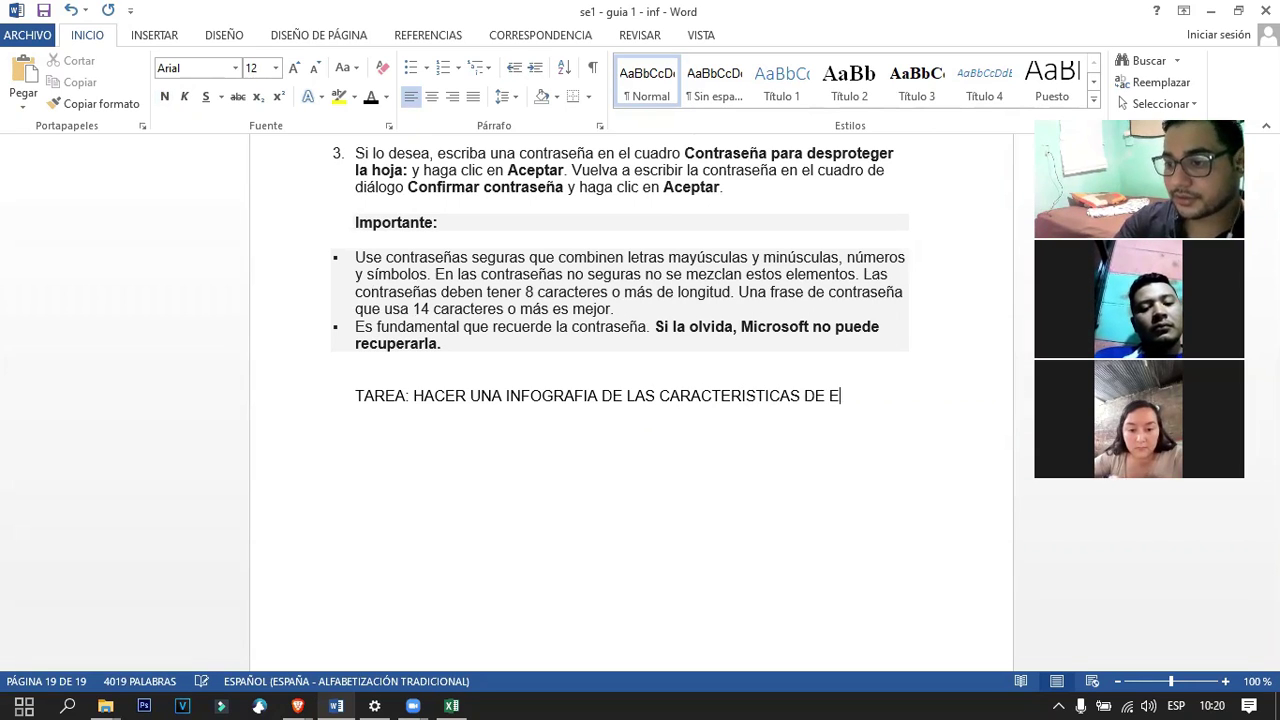
type("XCEL.")
key("Return")
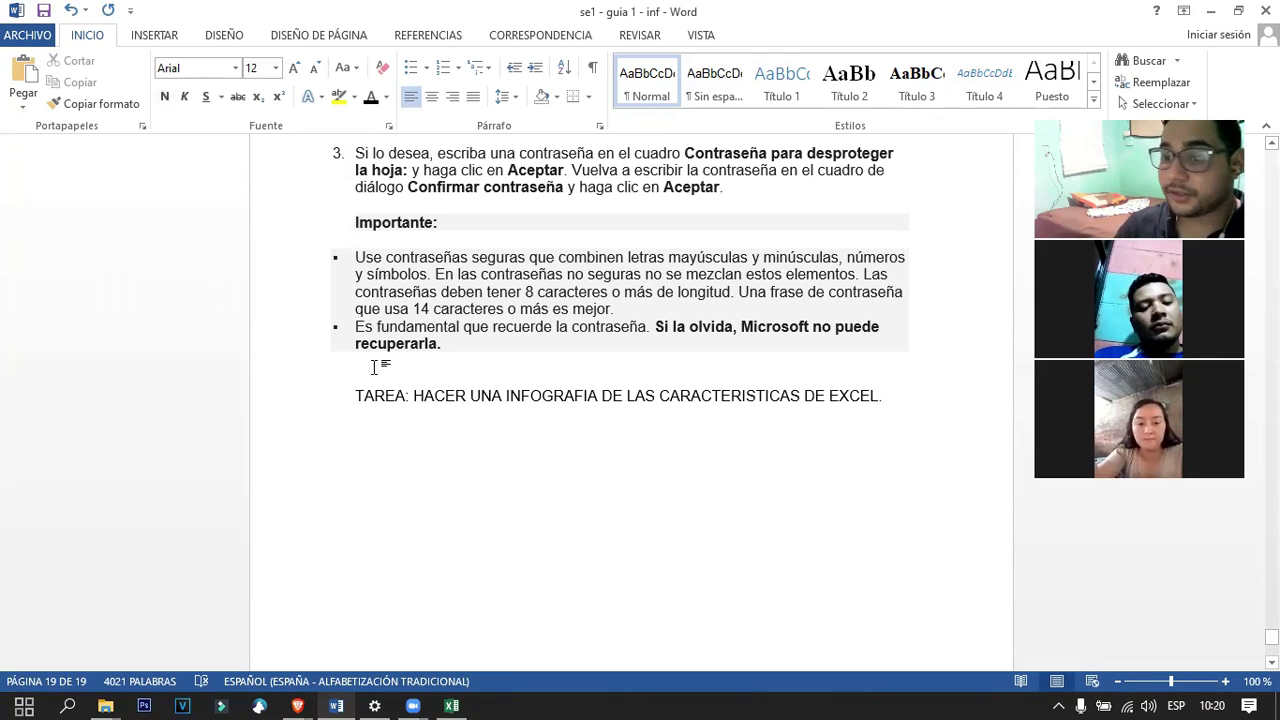
Switch to Brave and run a Google search for 'Infografia' in a new tab.
left_click(297, 705)
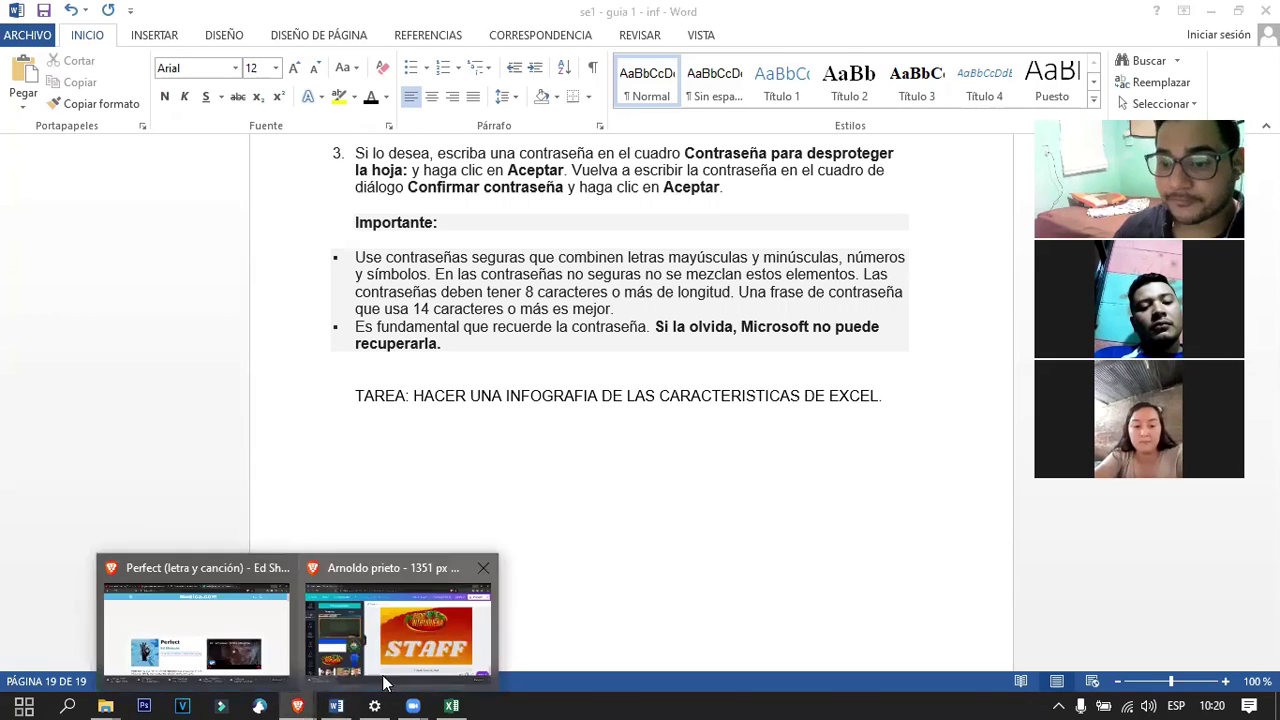
left_click(253, 620)
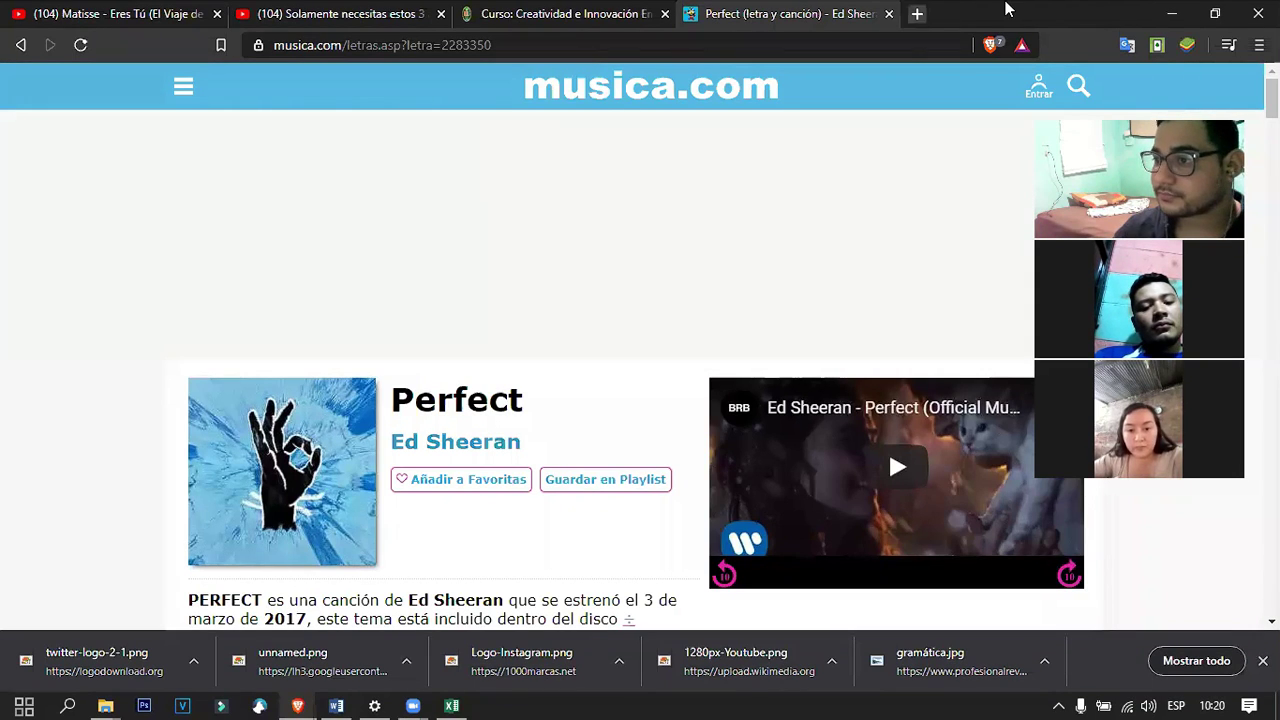
key("ctrl+t")
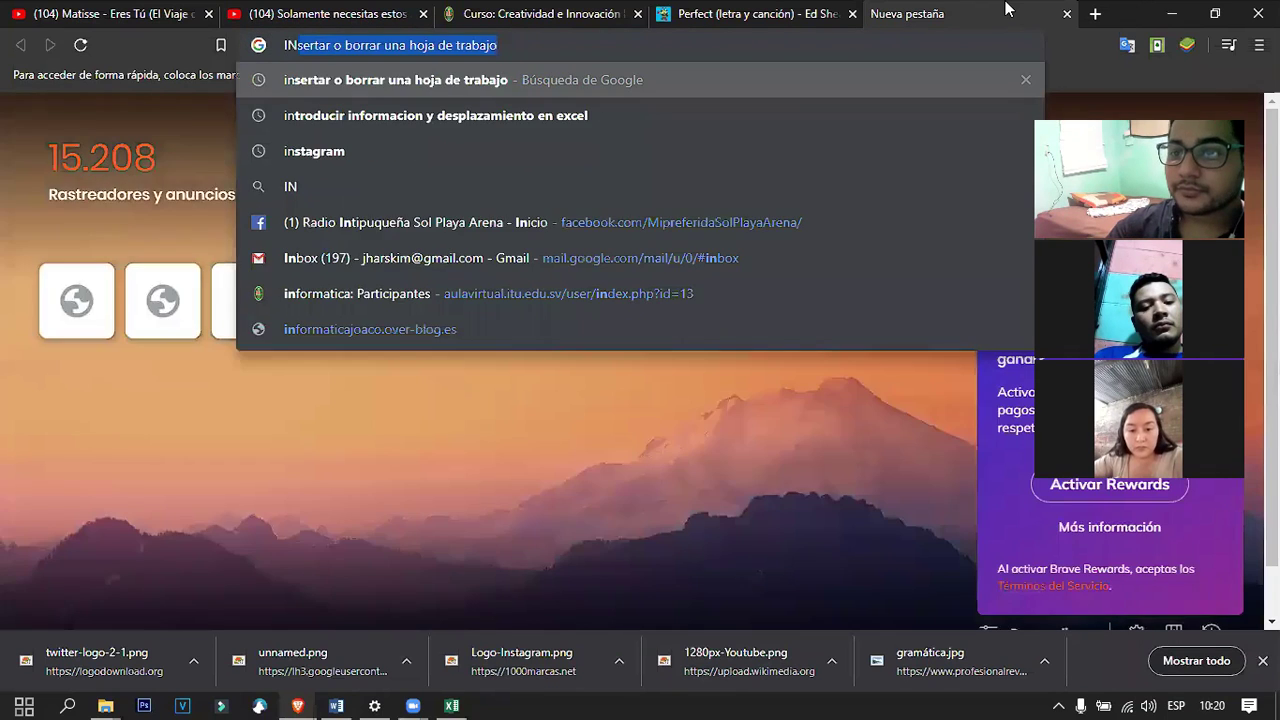
type("Infogra")
type("f")
key("BackSpace")
key("BackSpace")
type("fo")
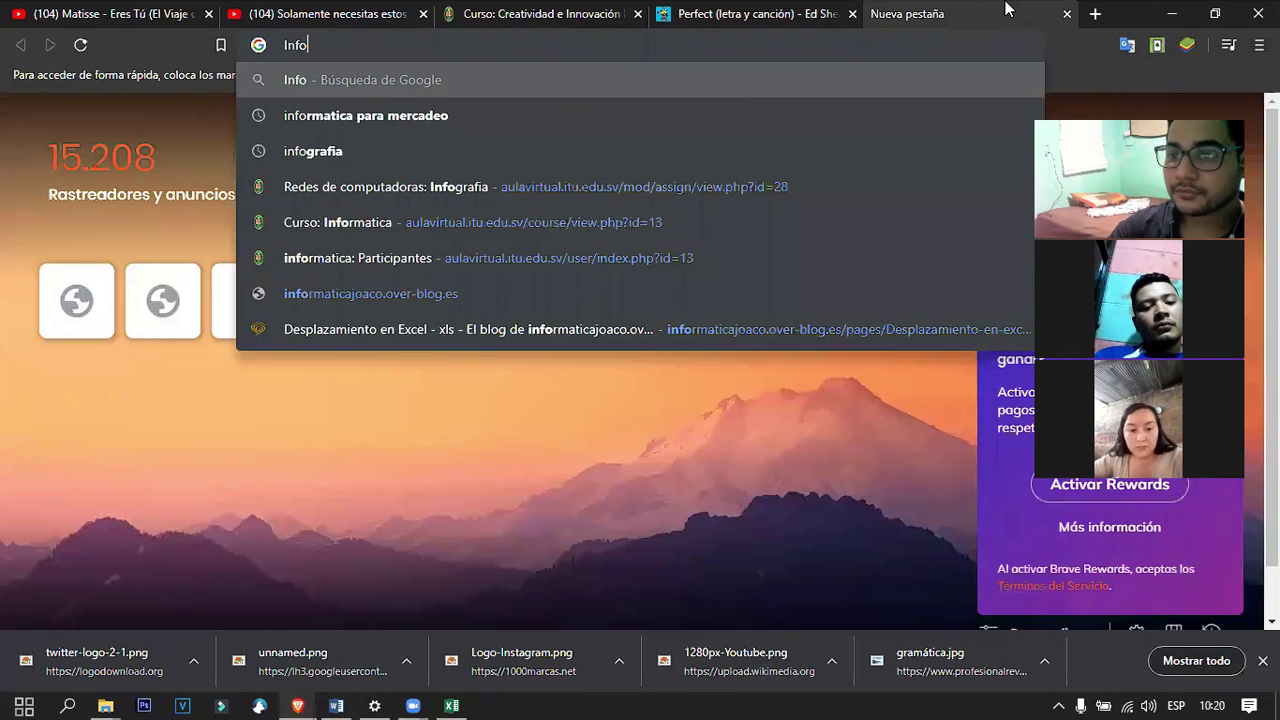
type("grafia")
key("Return")
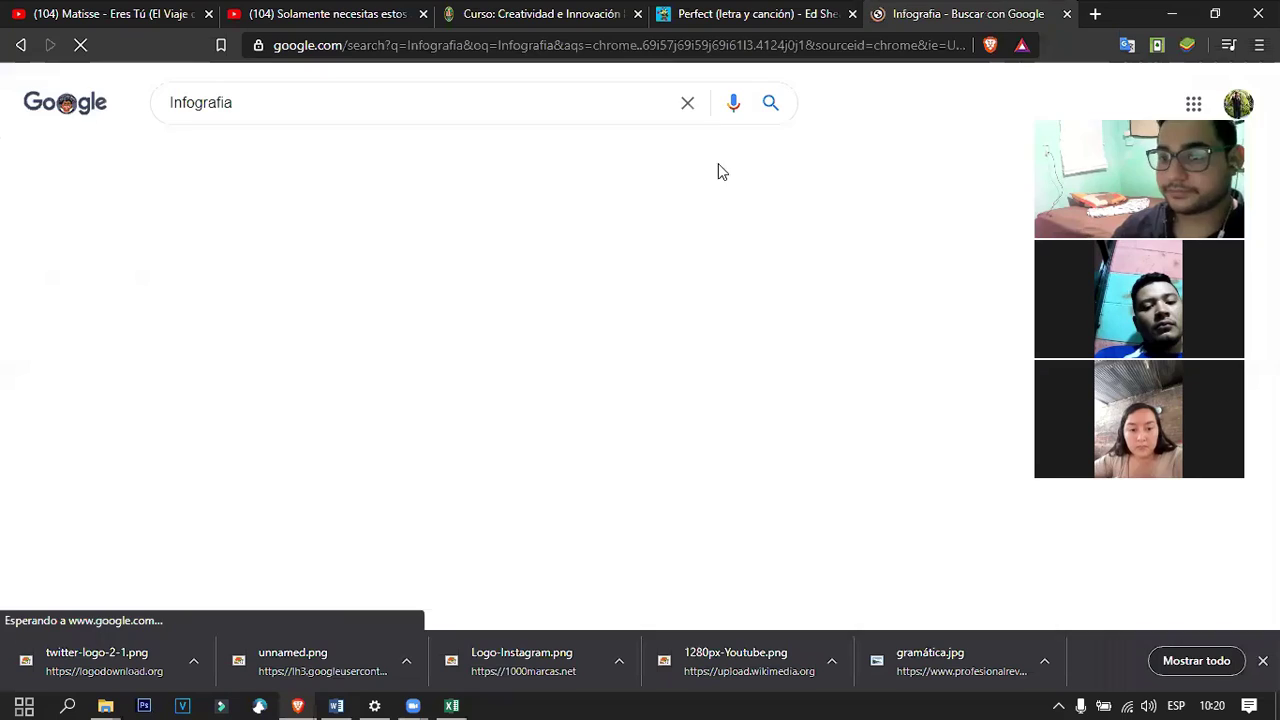
scroll(375, 423, "down", 1)
scroll(629, 463, "down", 9)
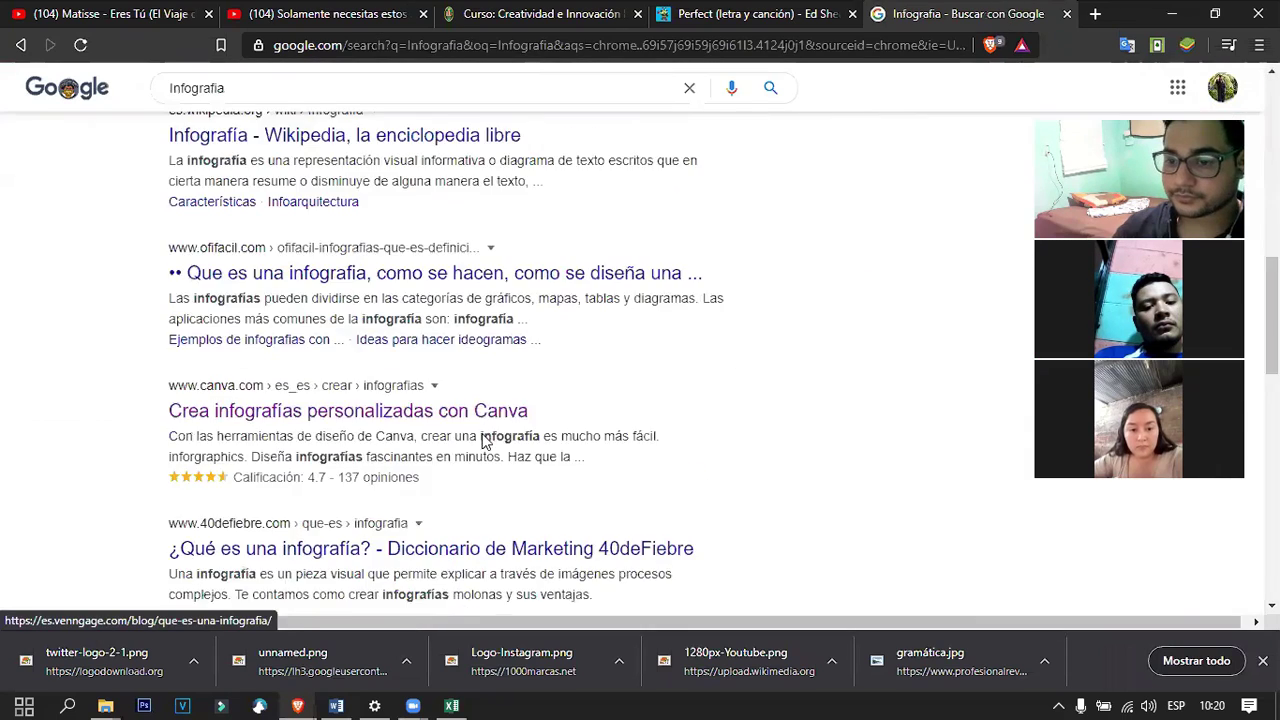
scroll(723, 437, "up", 10)
Show image results and preview the Plan de Marketing Digital and Gestión del Tiempo infographics.
left_click(262, 160)
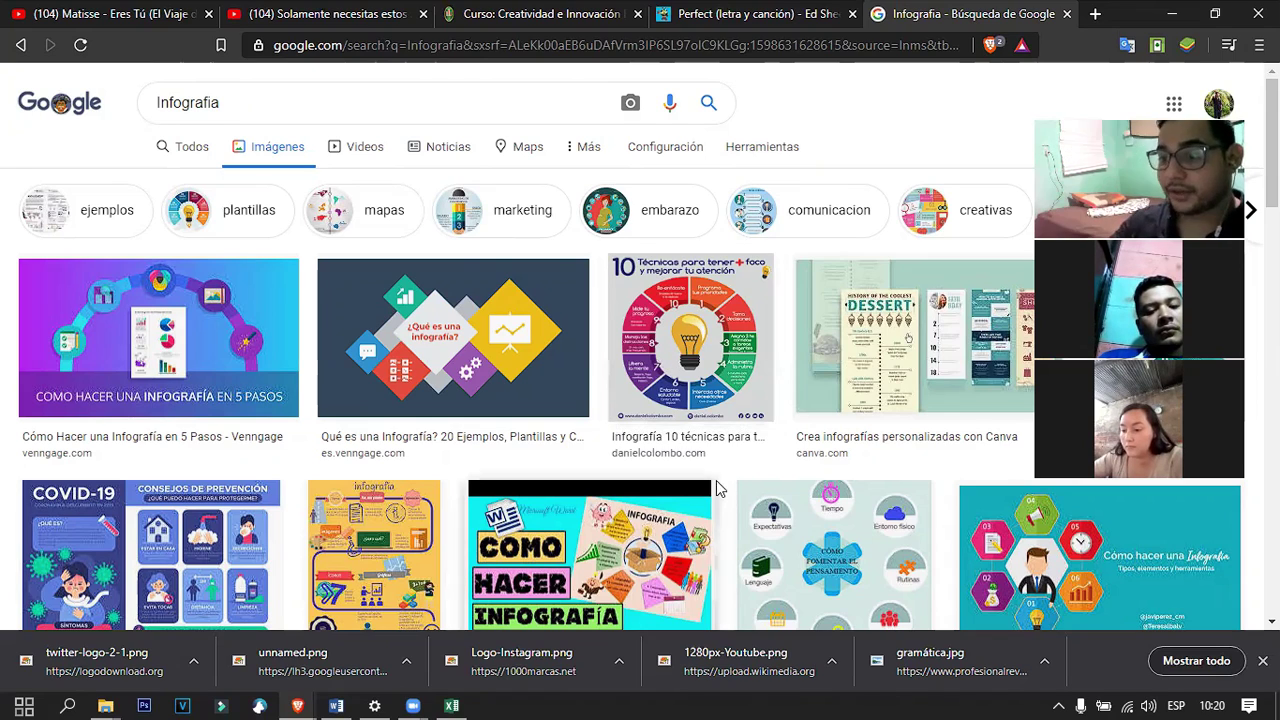
scroll(731, 443, "down", 3)
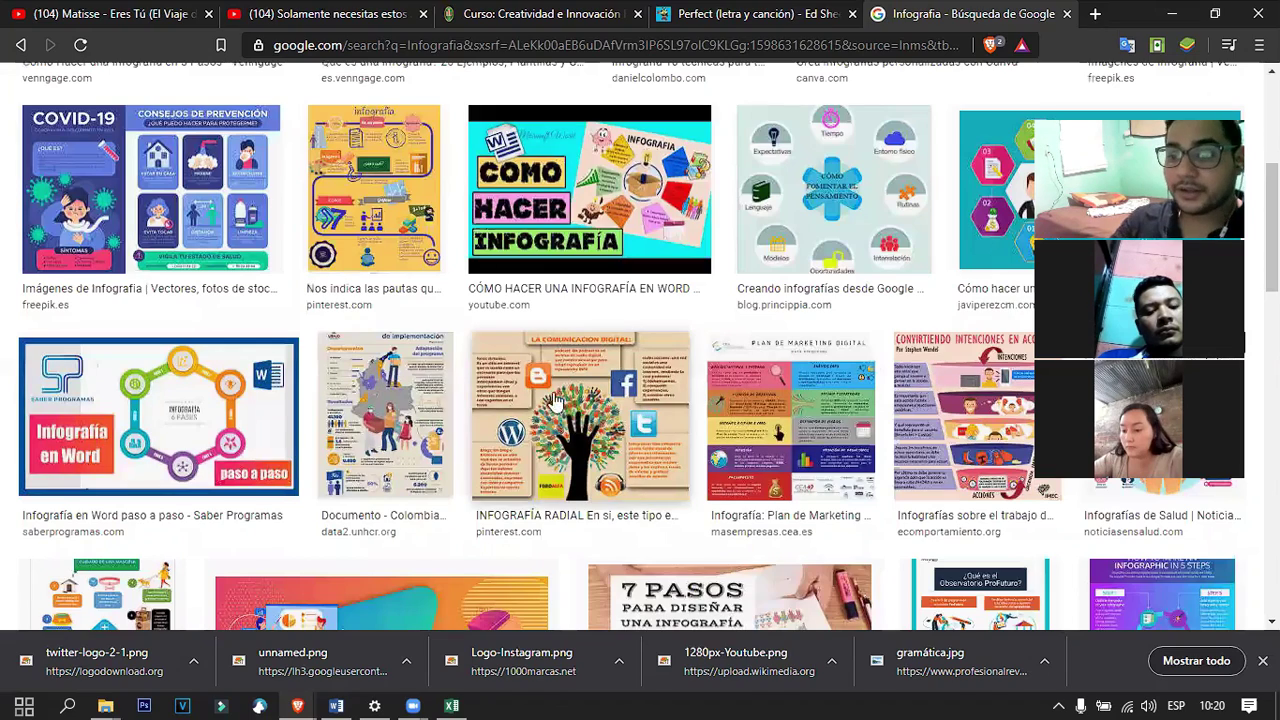
left_click(791, 424)
scroll(540, 478, "down", 8)
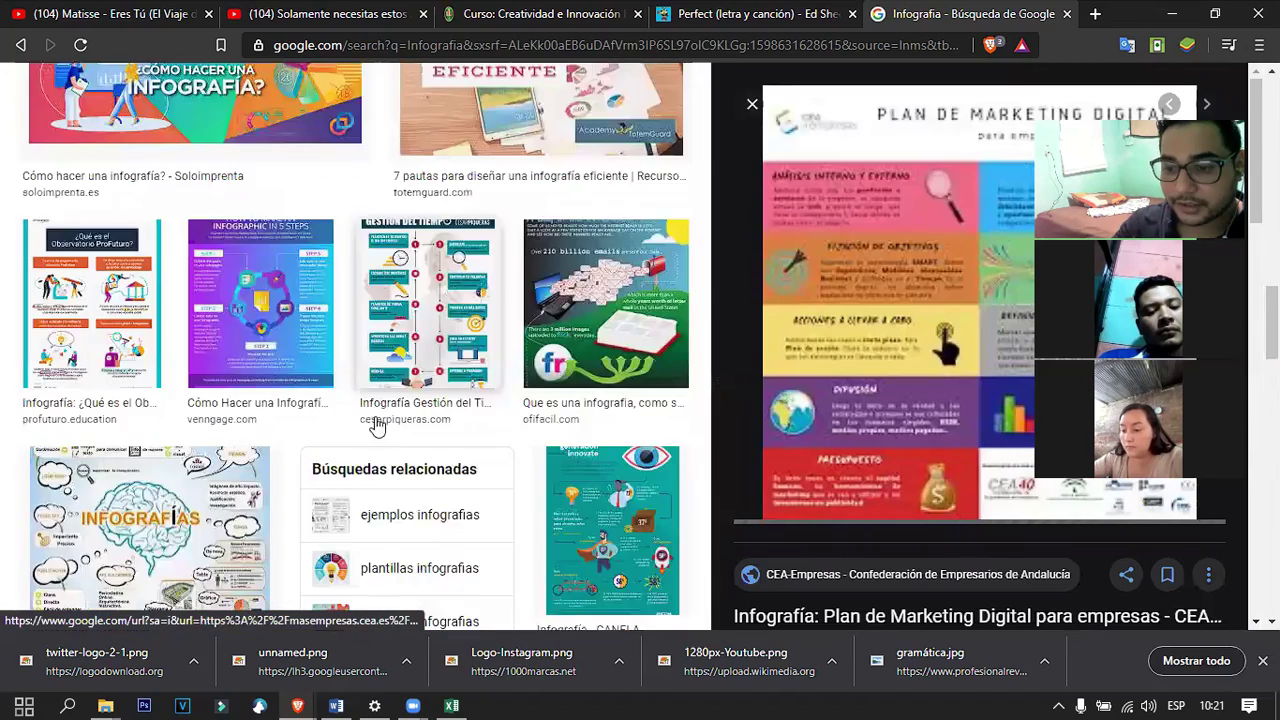
left_click(428, 131)
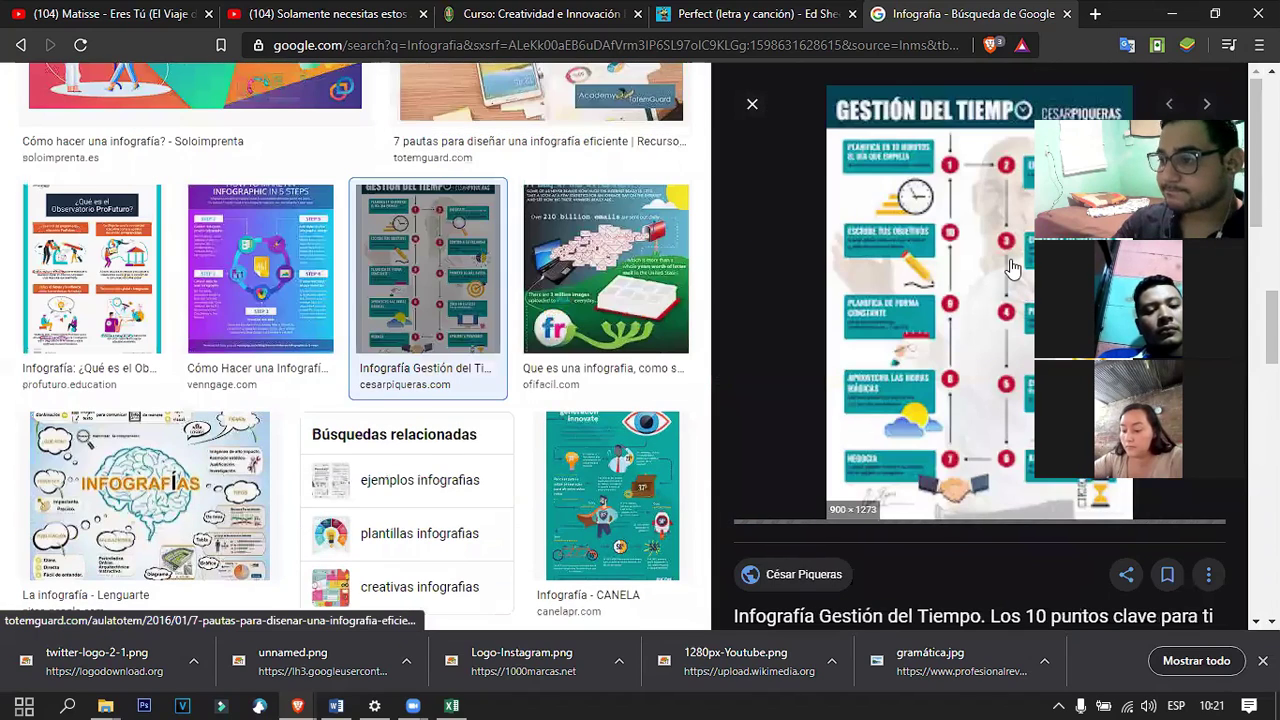
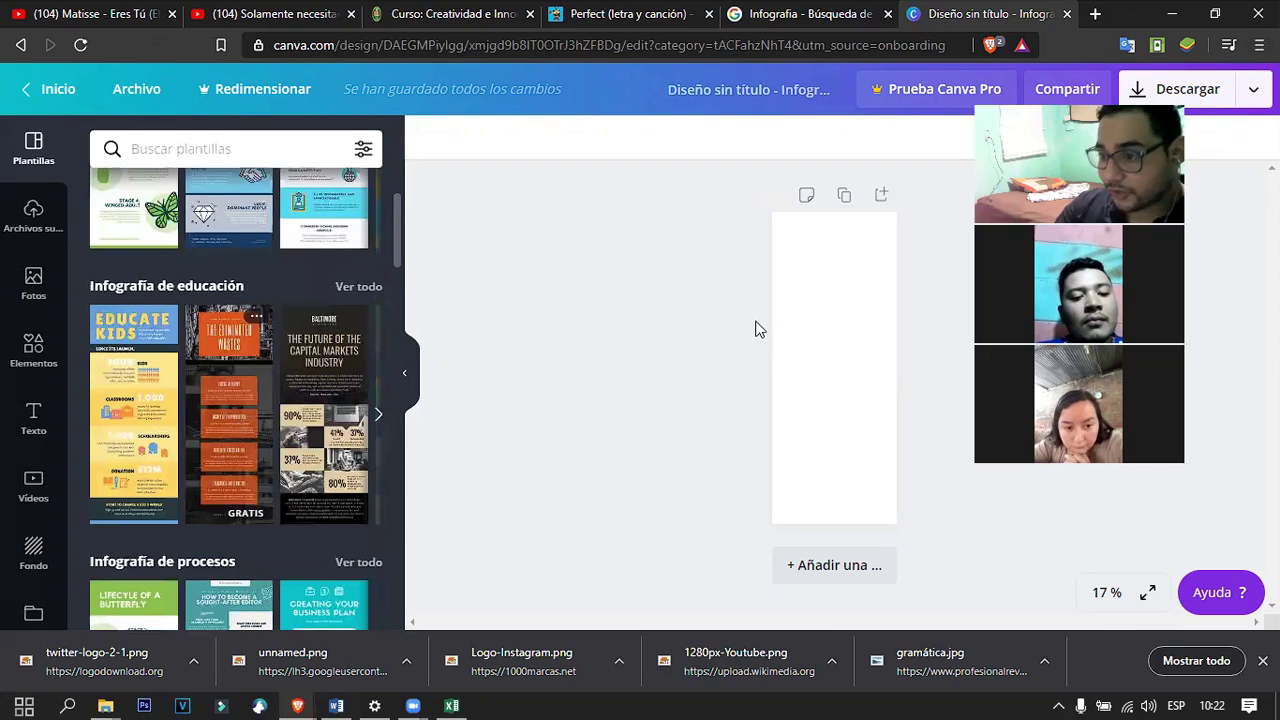
Apply the orange Eliminated Wastes template to the infographic page.
left_click(845, 332)
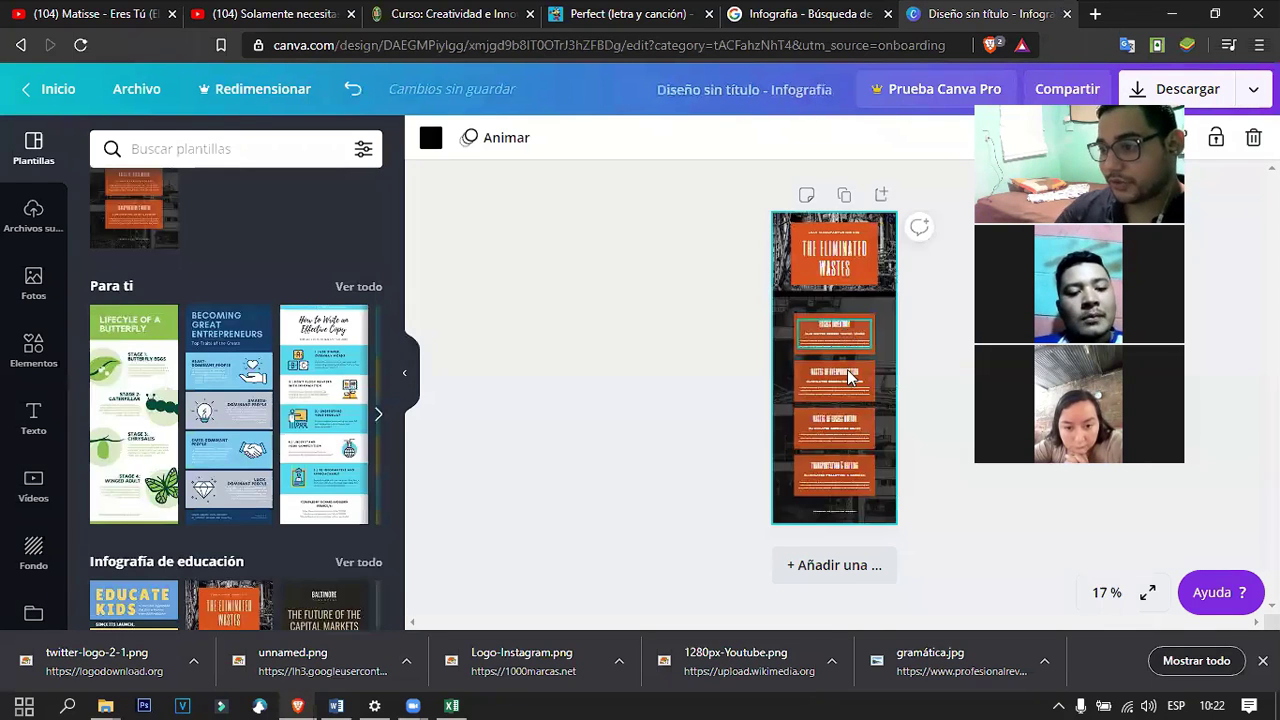
scroll(847, 371, "up", 10)
scroll(845, 401, "down", 5)
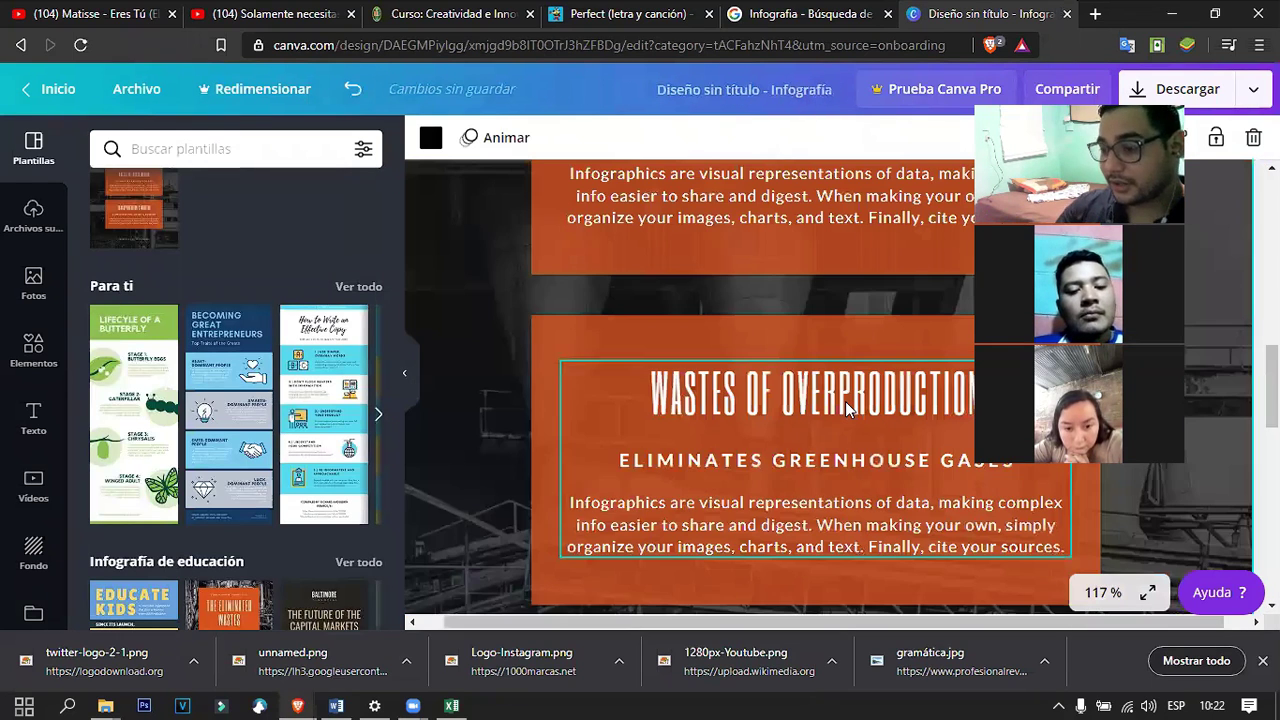
scroll(310, 440, "down", 3)
Replace it with The Future of the Capital Markets Industry template from Infografía de educación.
left_click(308, 455)
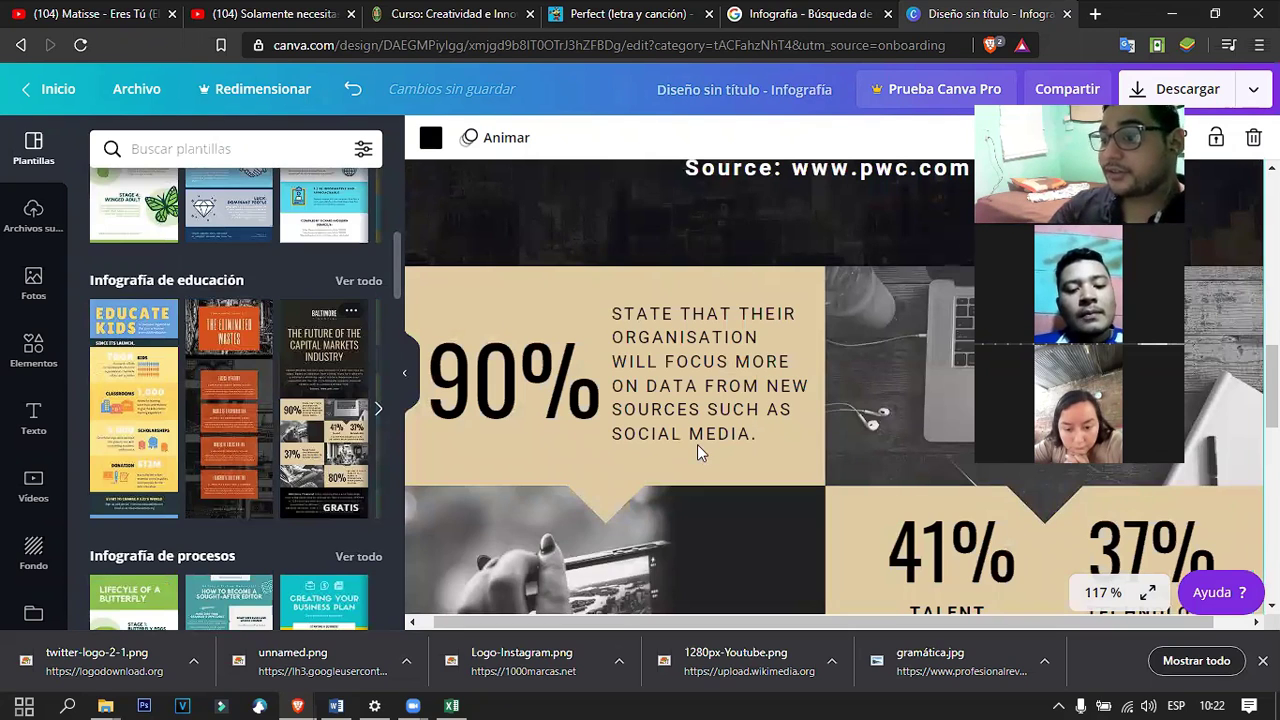
scroll(697, 444, "down", 10)
scroll(812, 428, "up", 10)
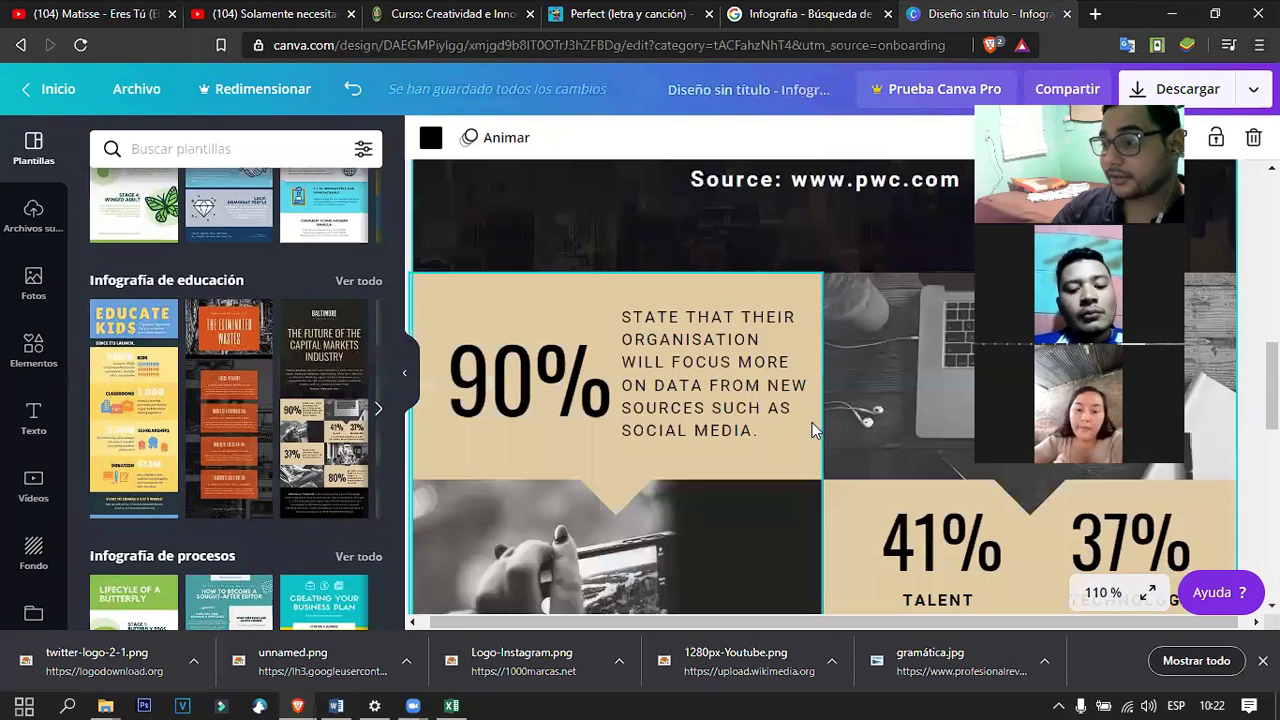
scroll(812, 428, "down", 10)
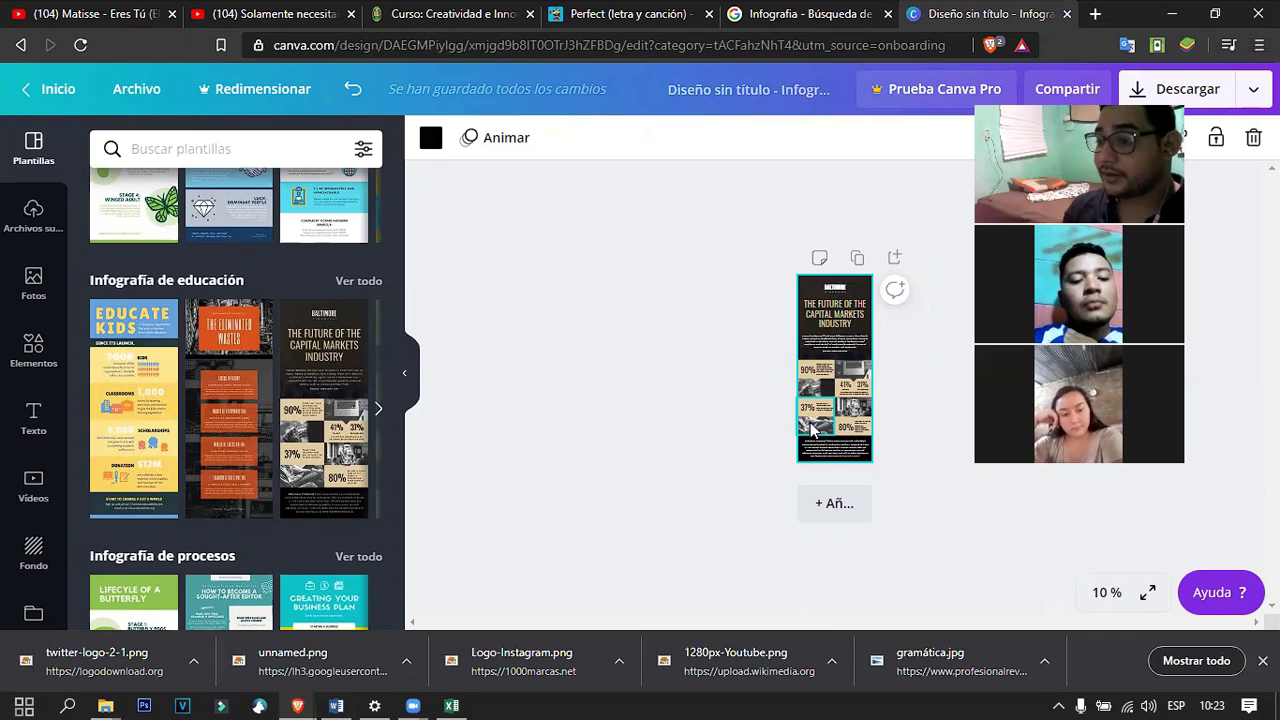
Zoom in on the 90% section, zoom back out, and return to the Google Infografia results.
scroll(876, 360, "up", 5)
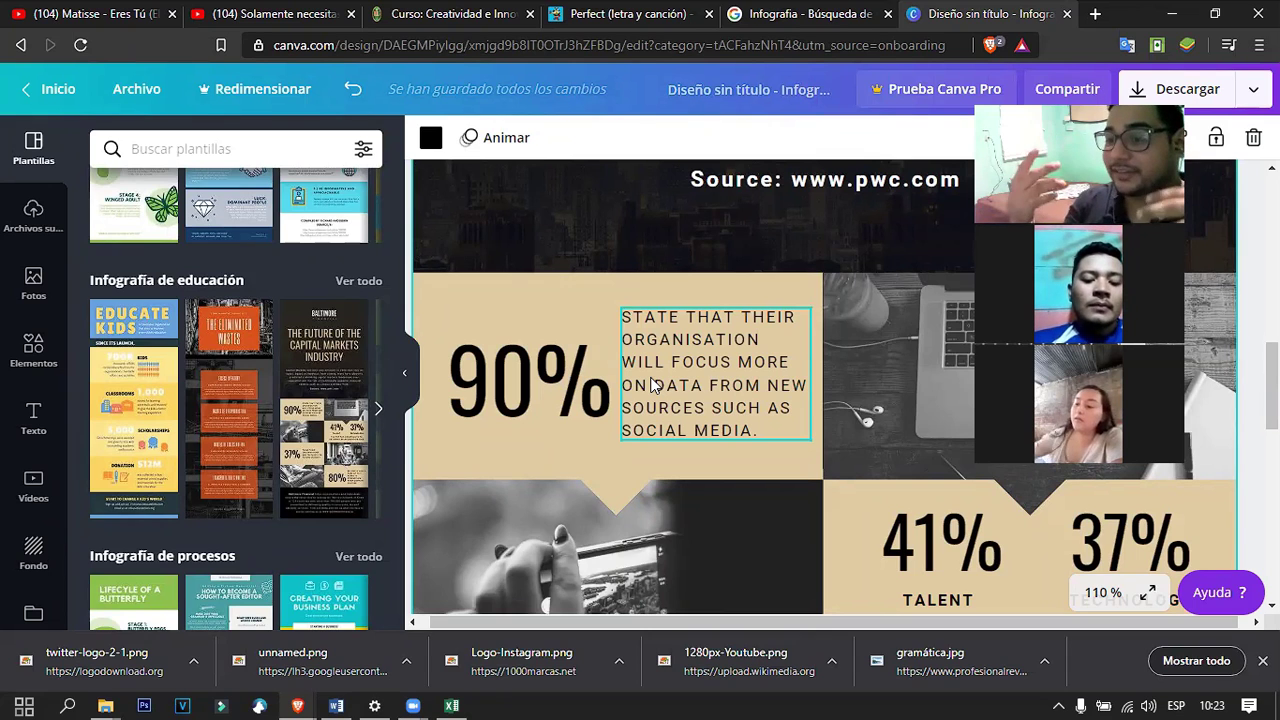
scroll(782, 276, "down", 4)
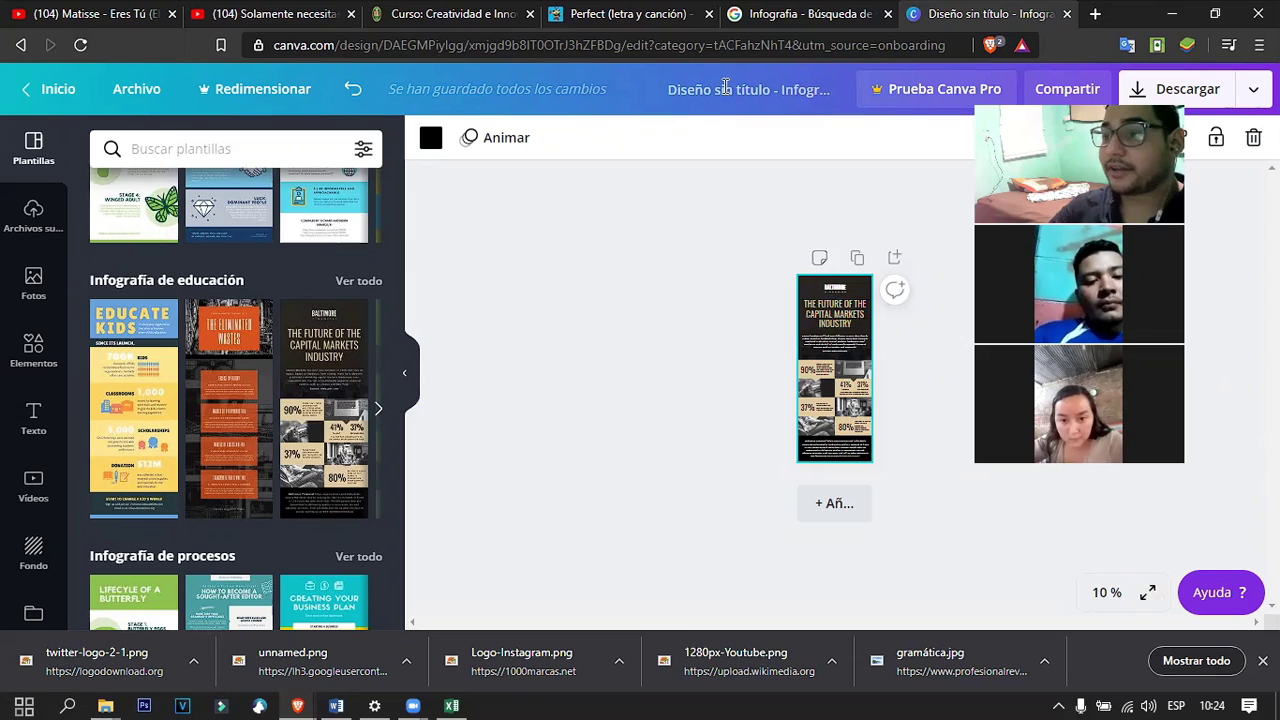
key("ctrl+shift+Tab")
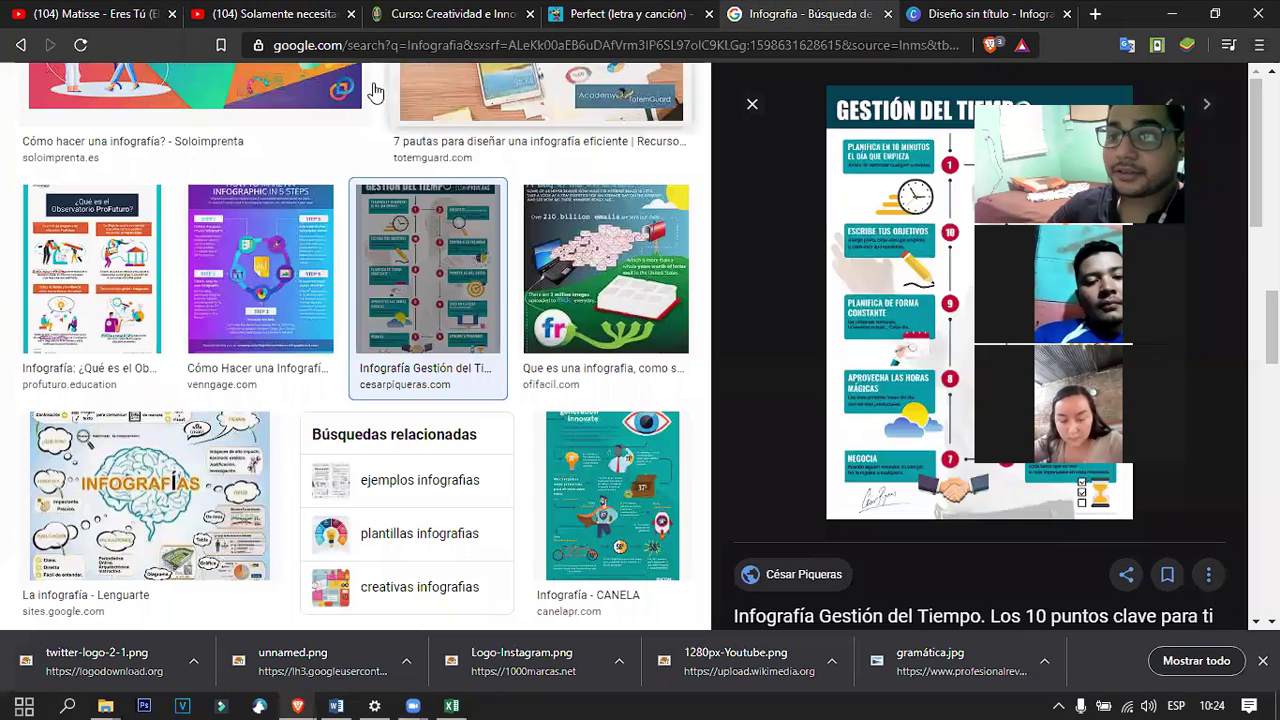
Search Google for 'canva mobile'.
left_click(366, 51)
type("canva mobile")
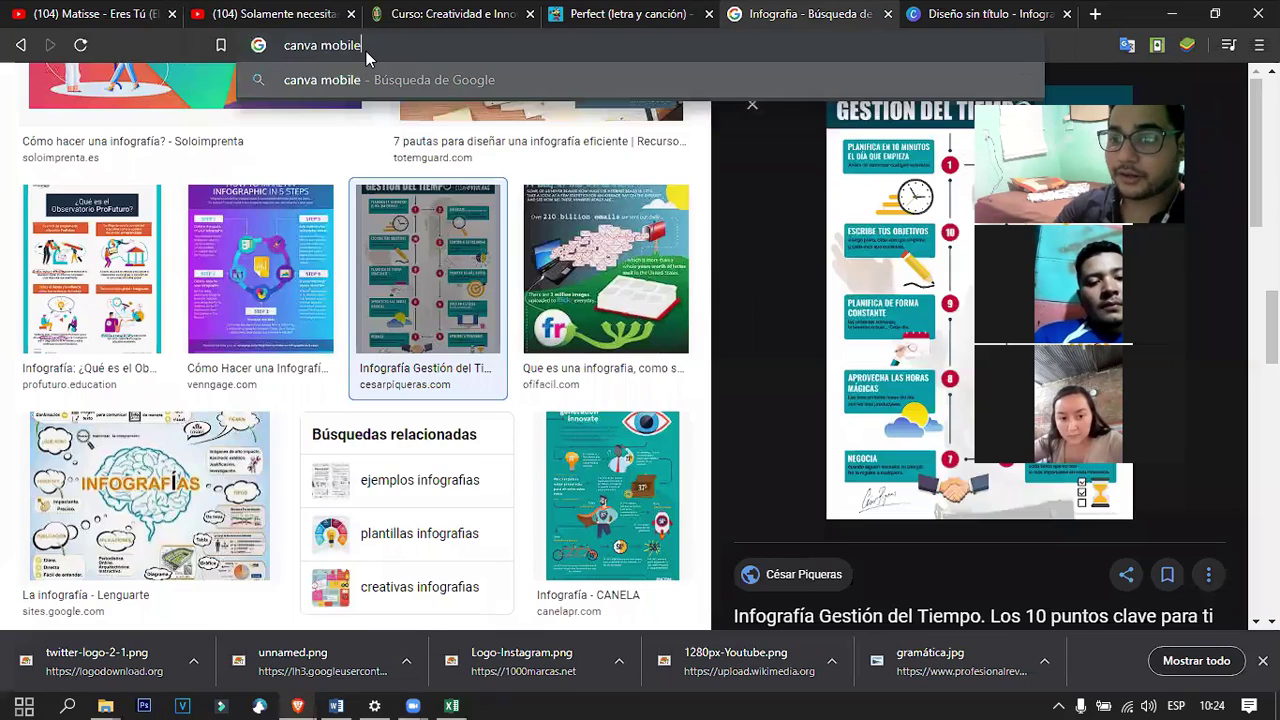
key("Return")
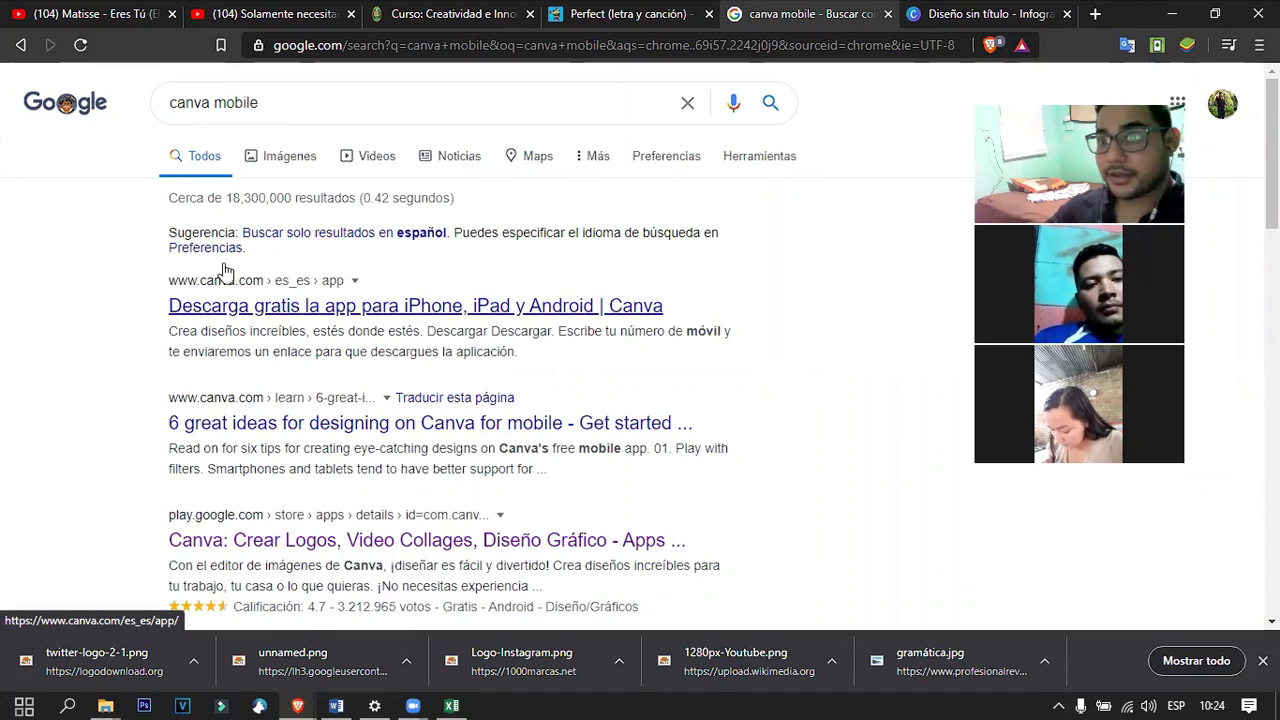
In the YouTube tab, go to the Aula Virtual ITU page via the 'clase' address suggestion.
left_click(275, 14)
left_click(390, 50)
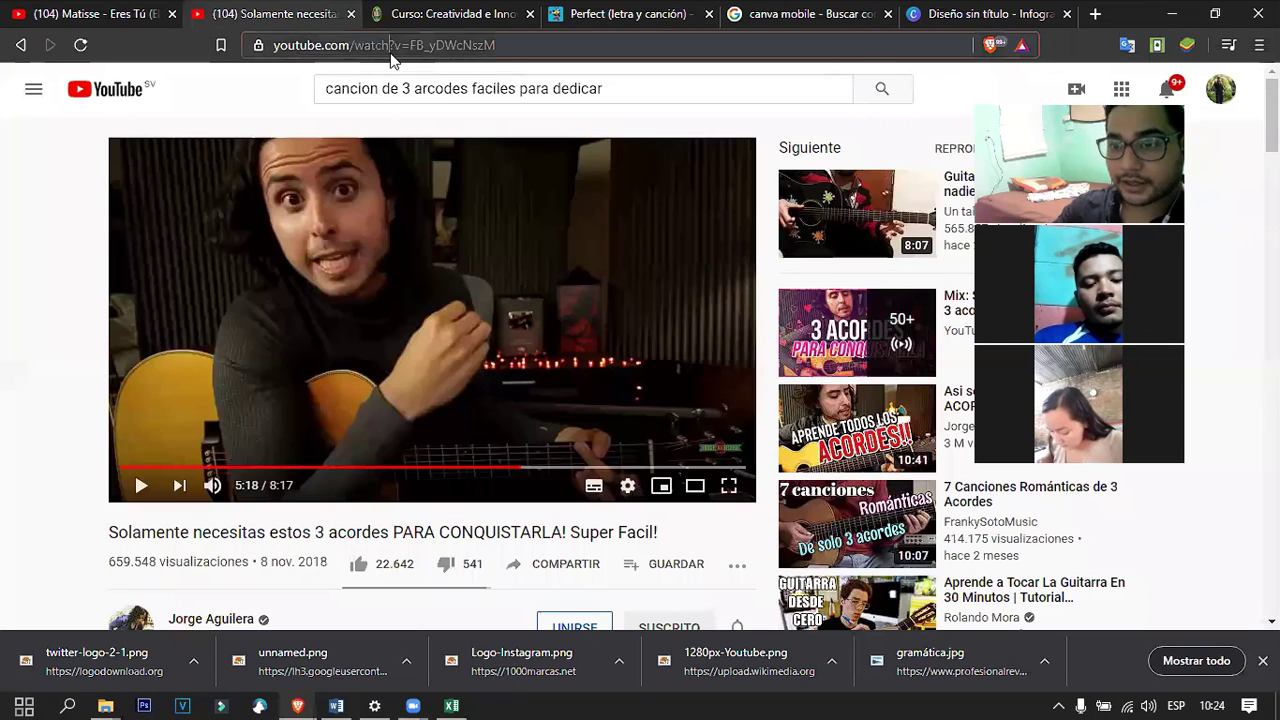
type("i")
key("BackSpace")
key("BackSpace")
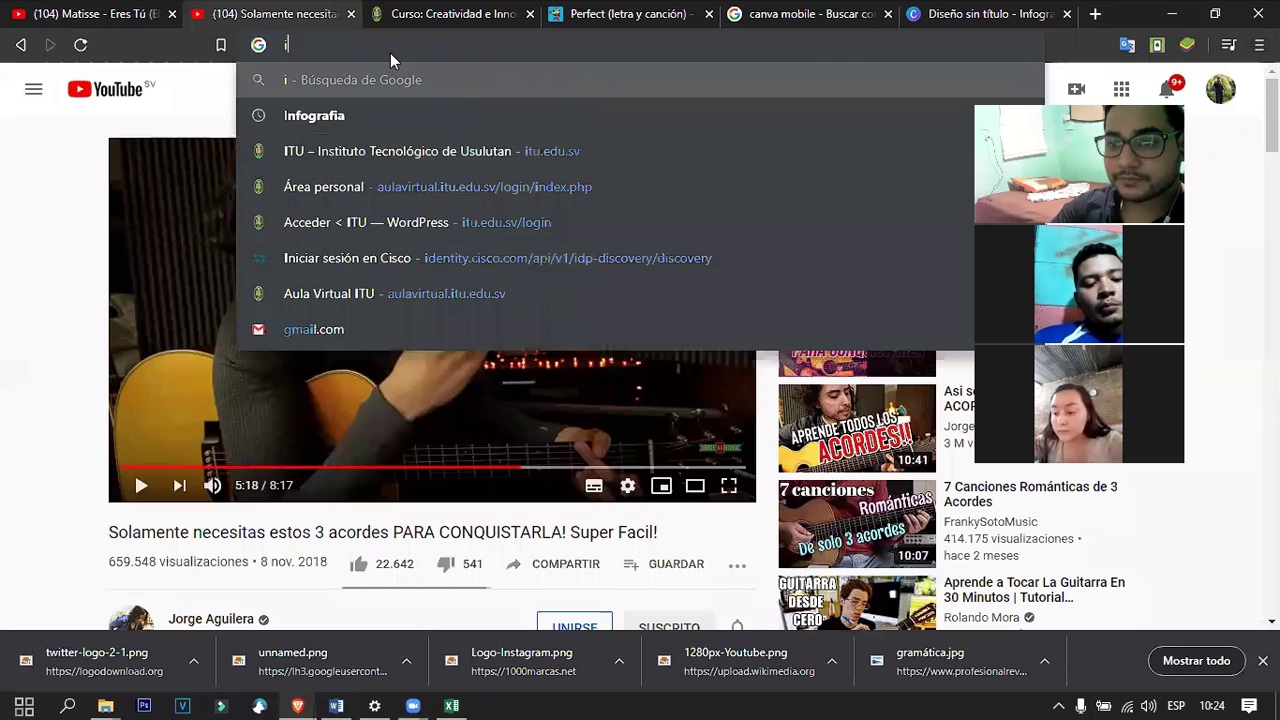
key("Escape")
type("clase")
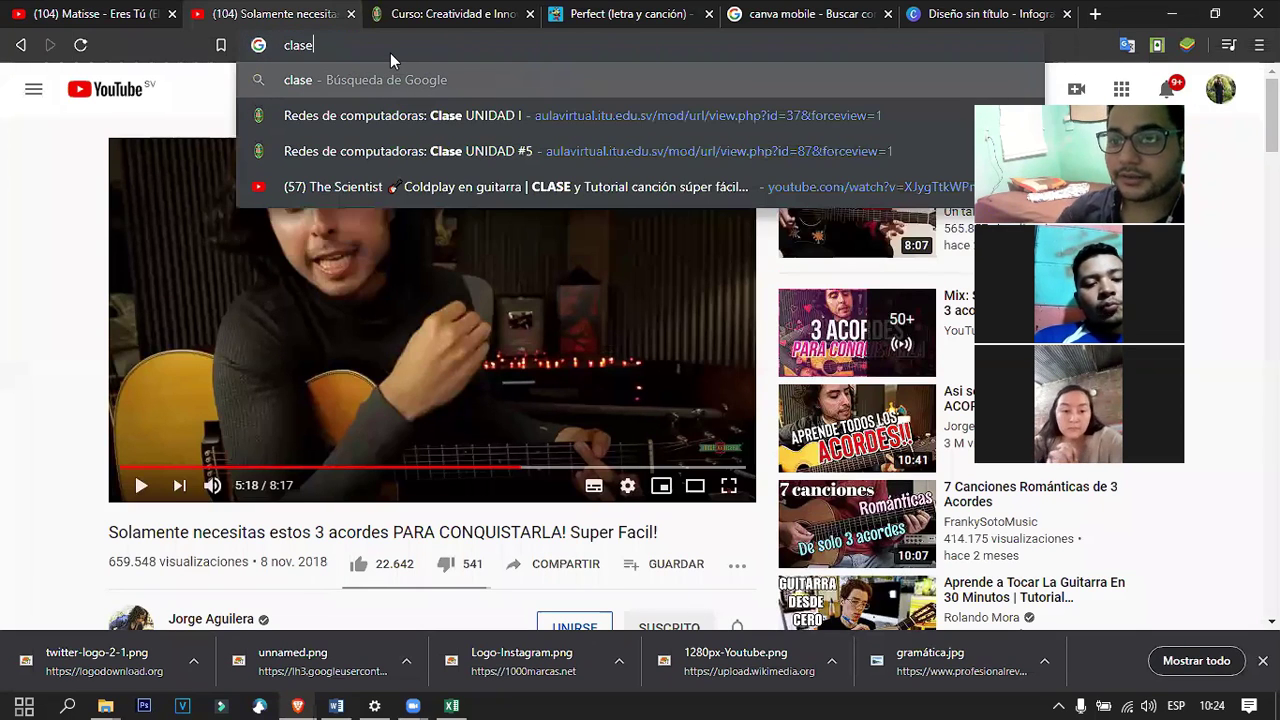
key("Down")
key("Return")
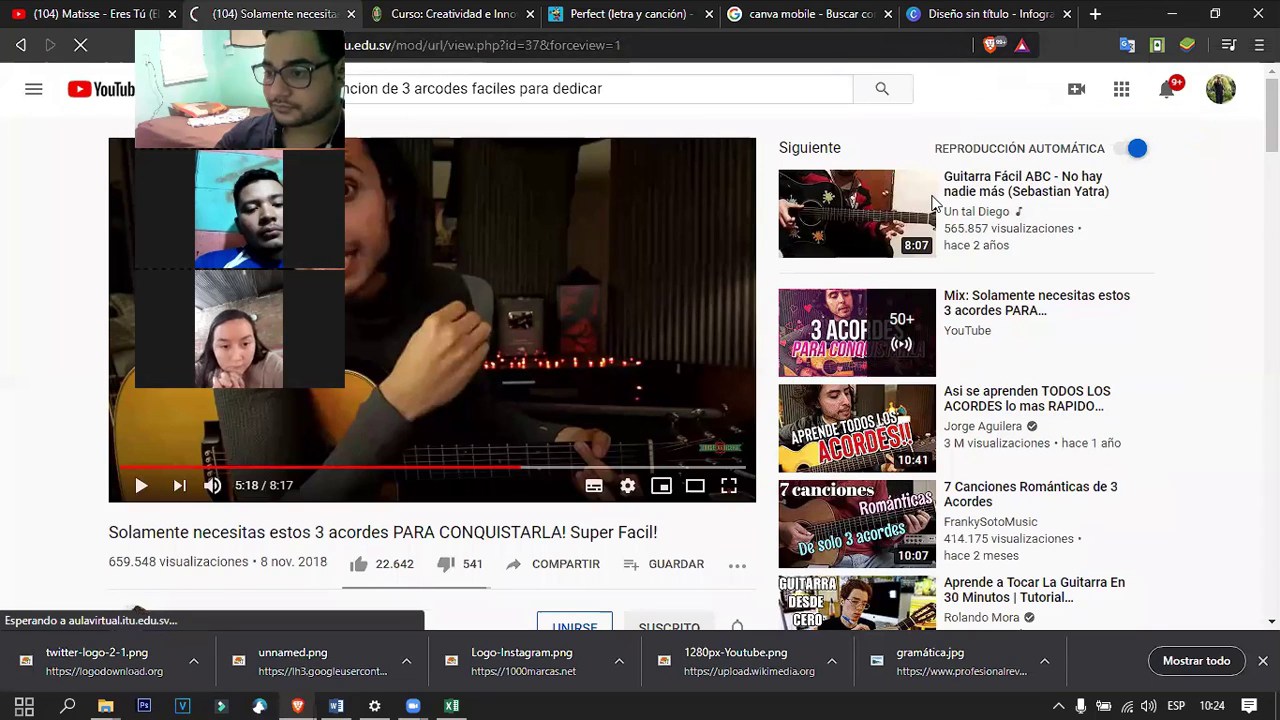
Sign in with the saved account and open the Informatica course page.
left_click(930, 326)
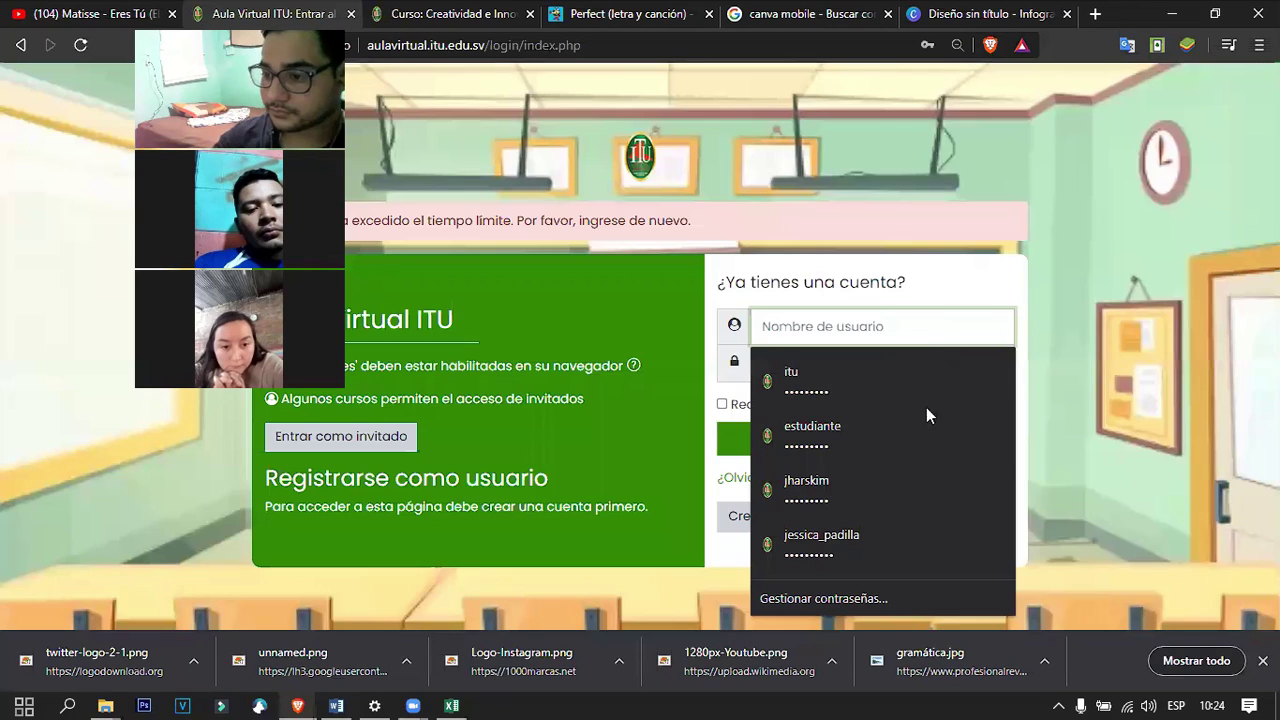
left_click(836, 489)
left_click(838, 438)
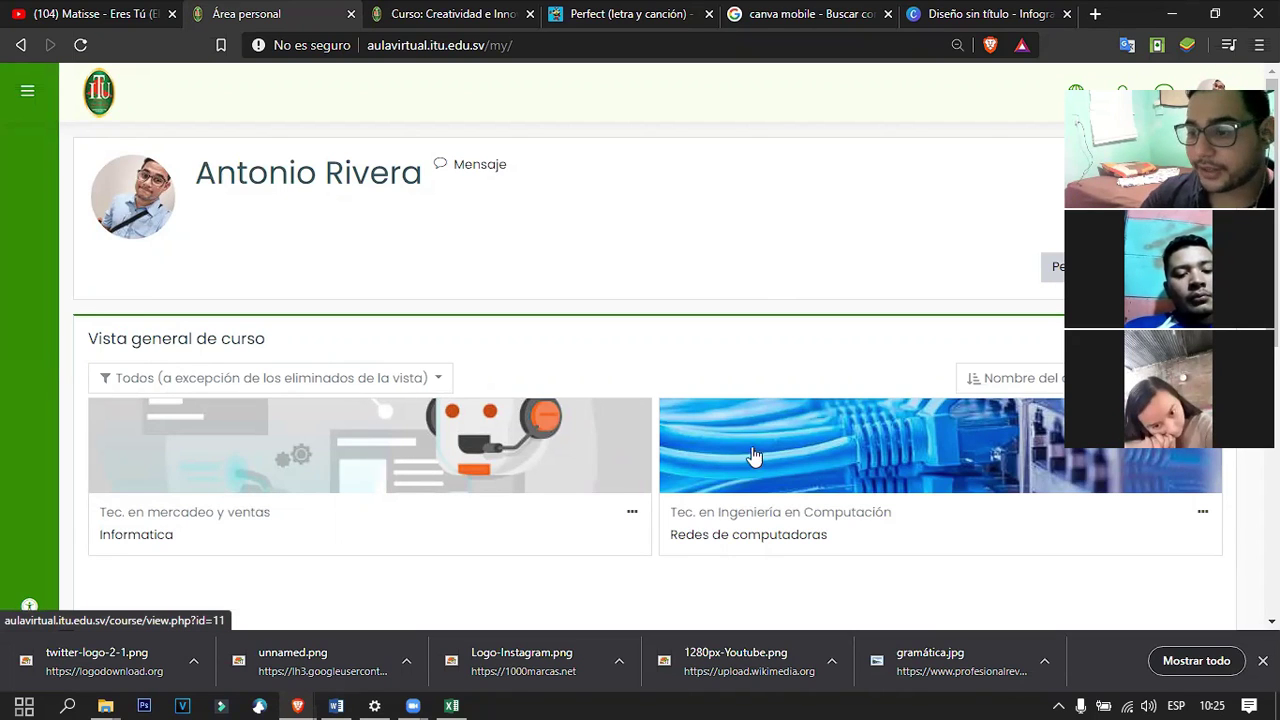
left_click(483, 418)
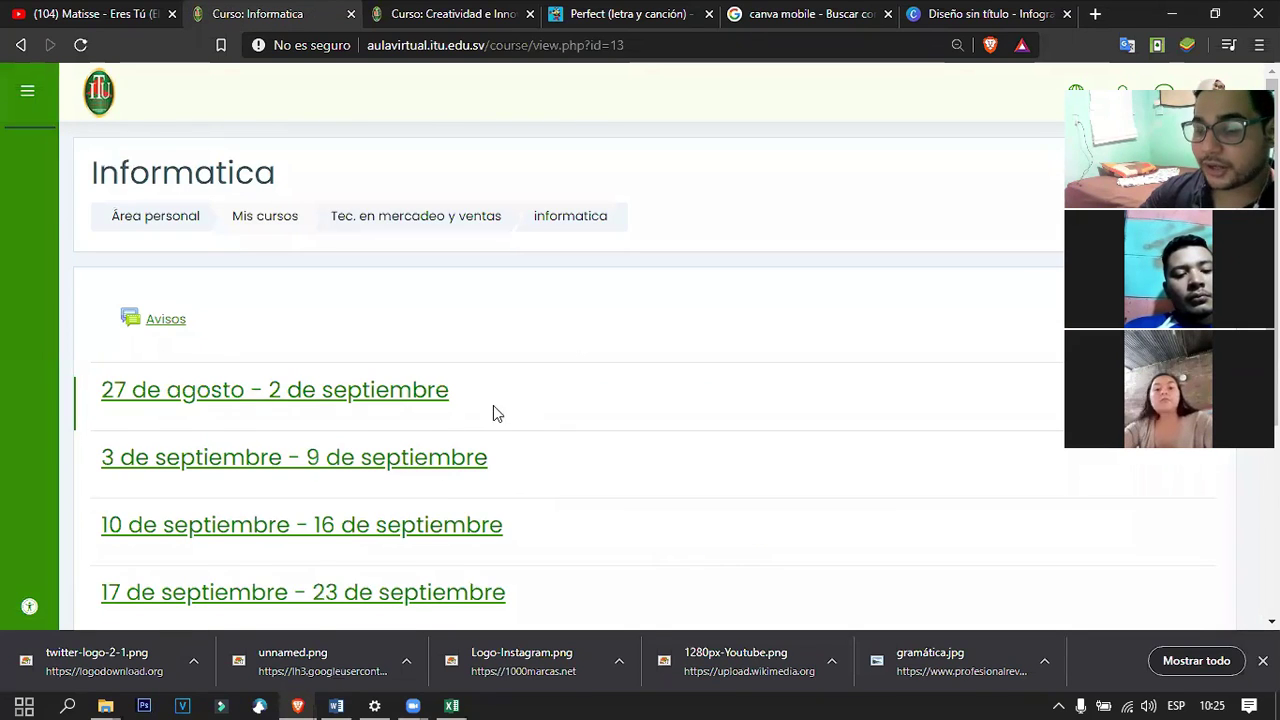
scroll(500, 400, "down", 1)
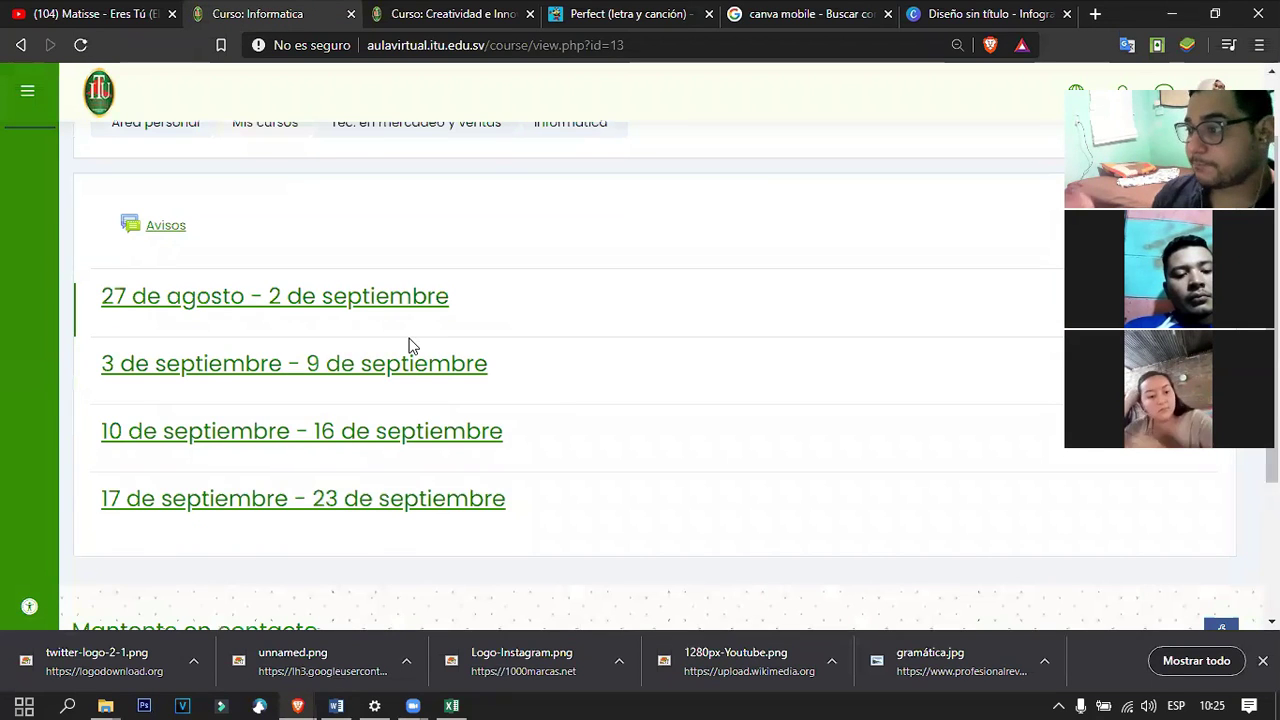